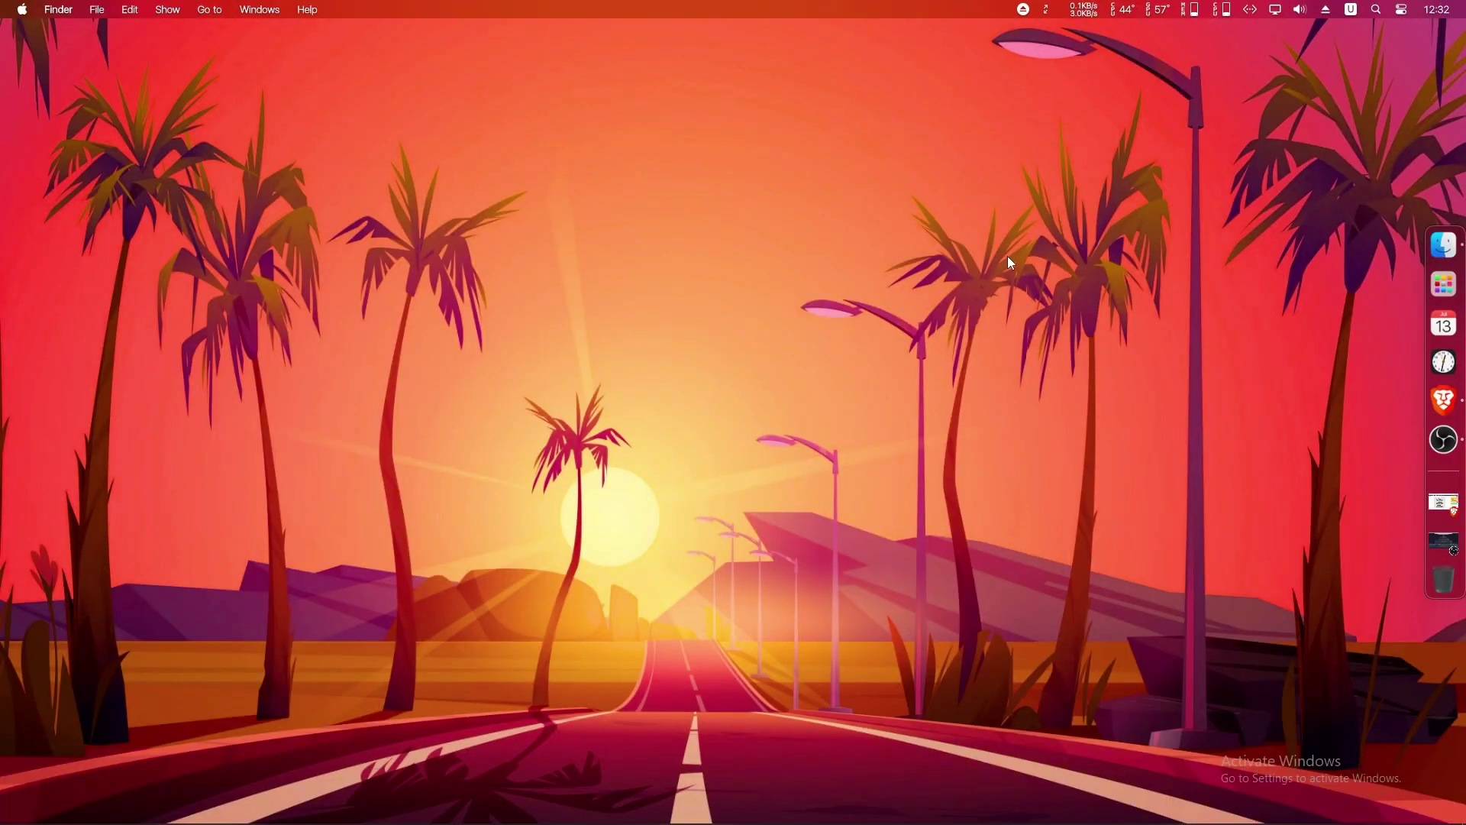
Step: Compare the Freepik desert landscape and compact cars pages, then start the compact cars pack download
left_click(1444, 504)
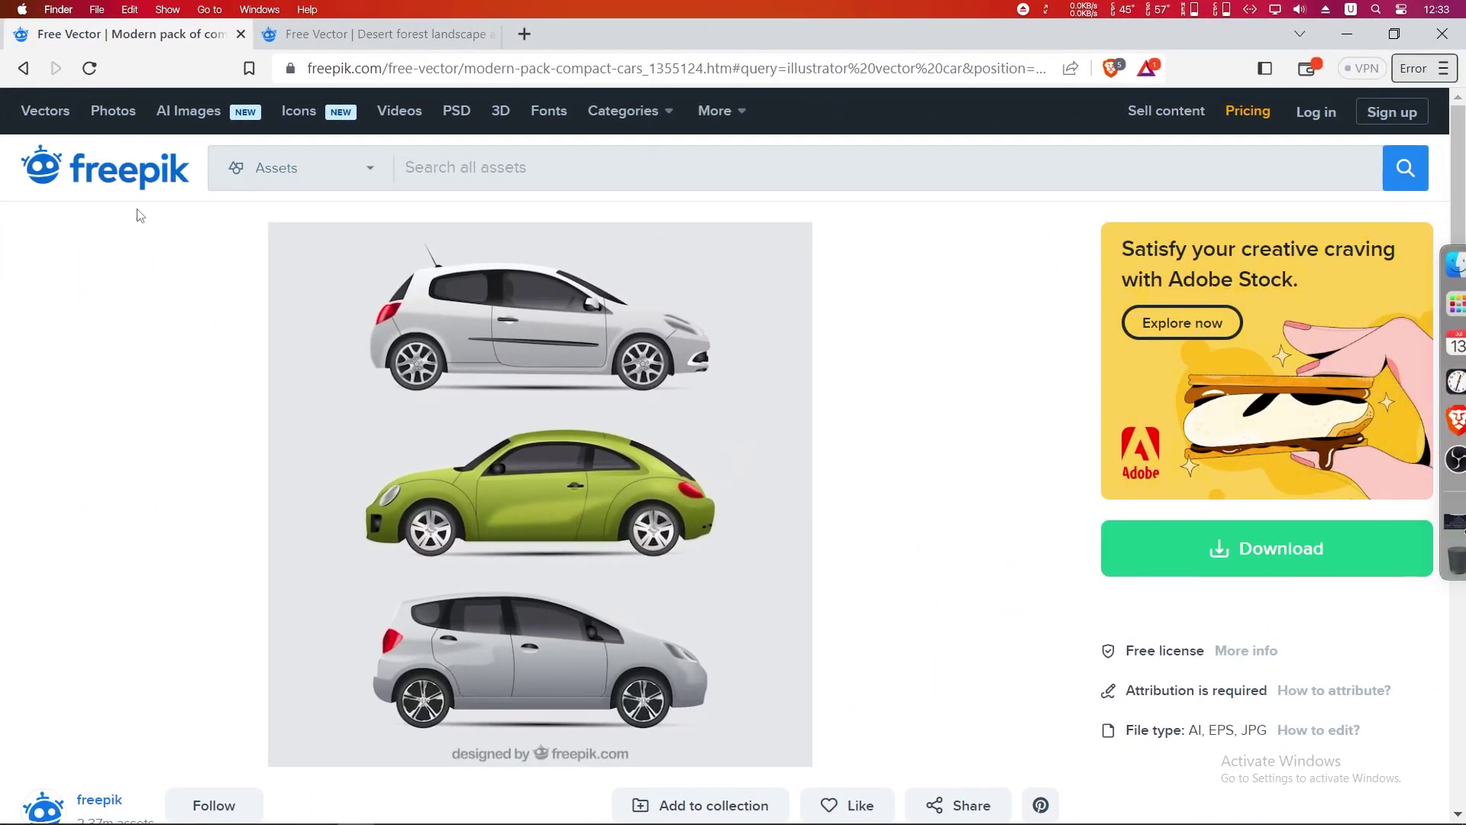
scroll(371, 249, "down", 3)
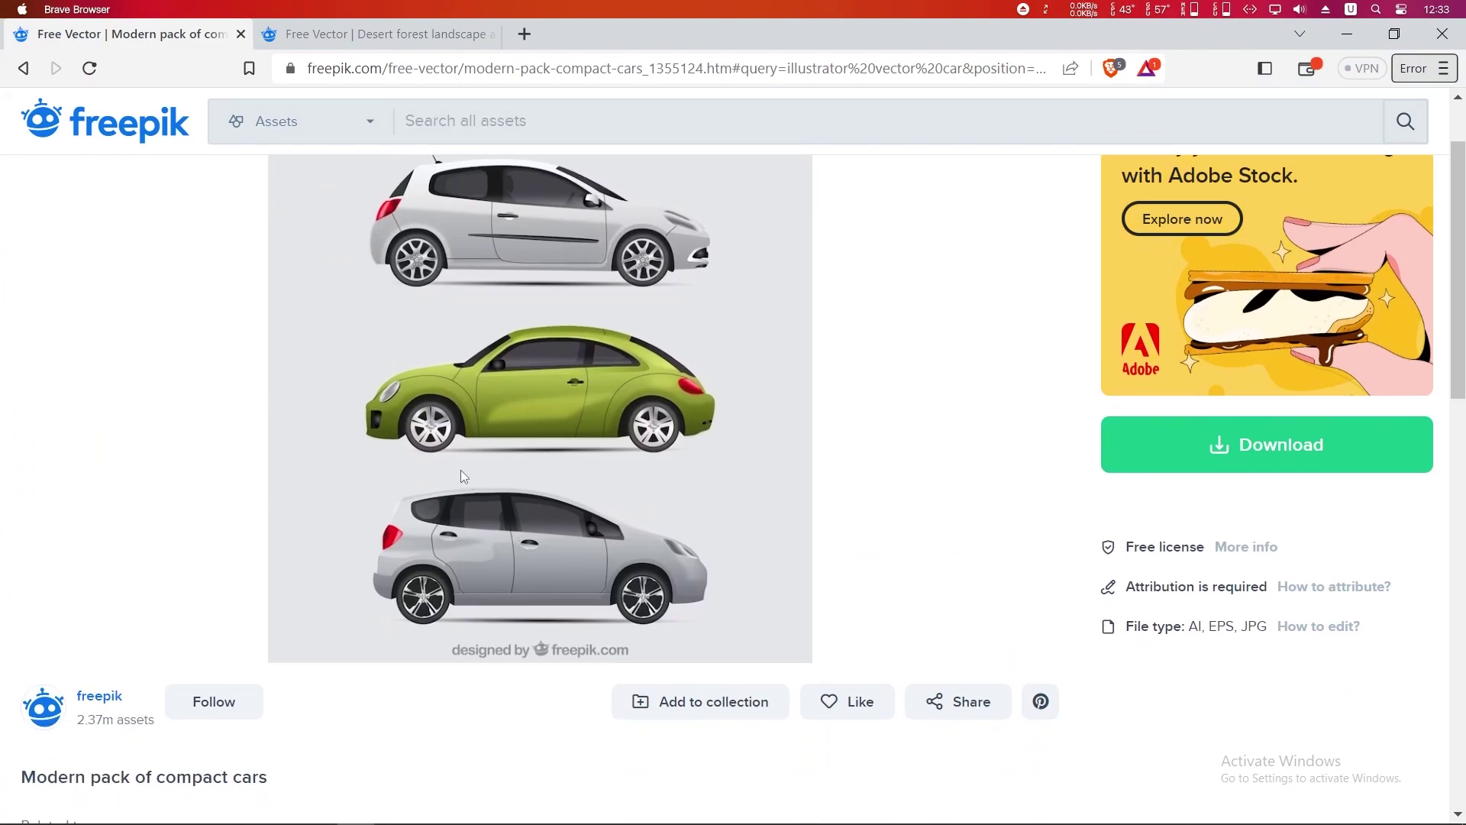
scroll(589, 428, "up", 3)
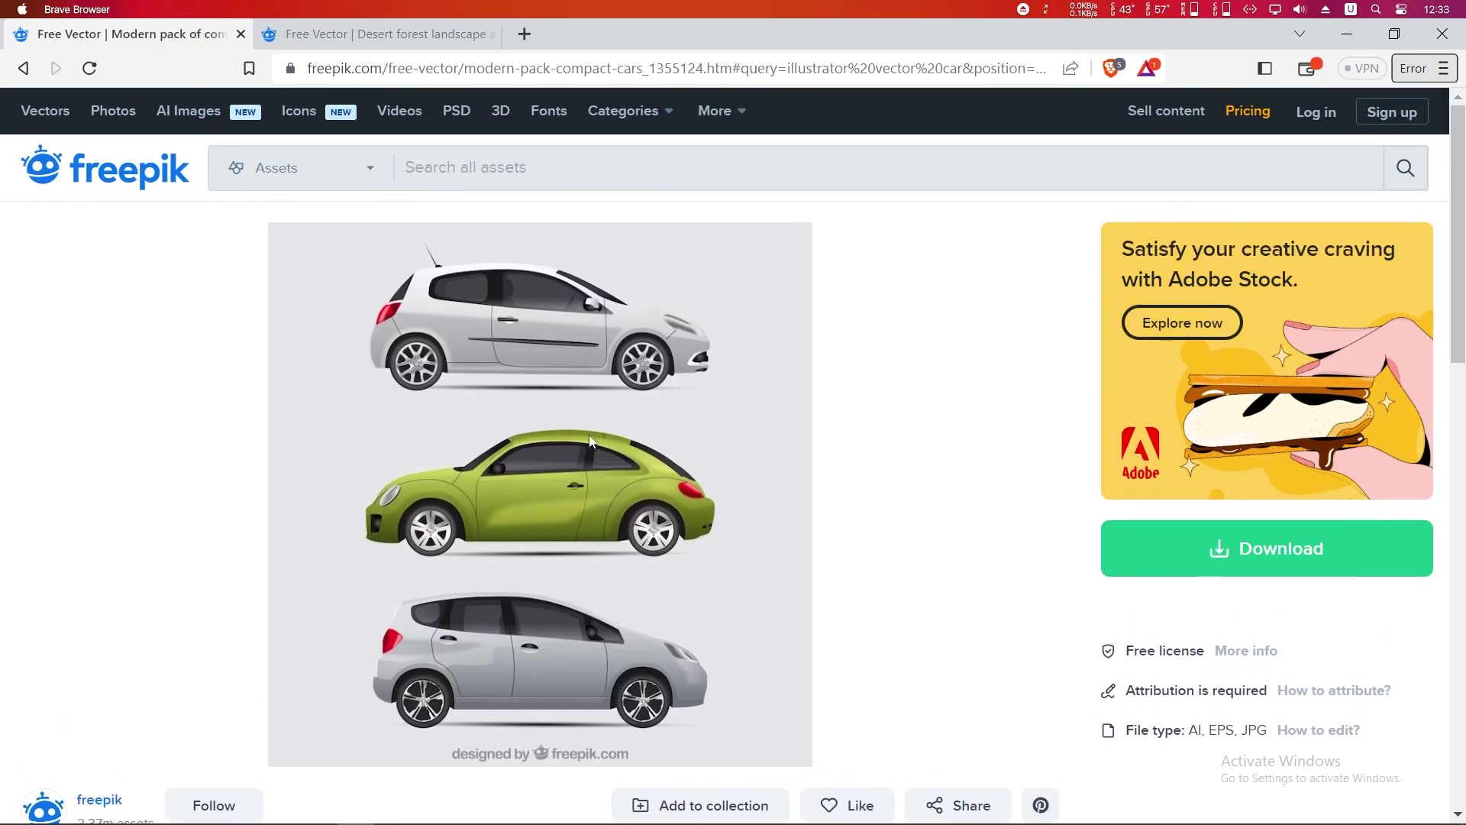
left_click(336, 34)
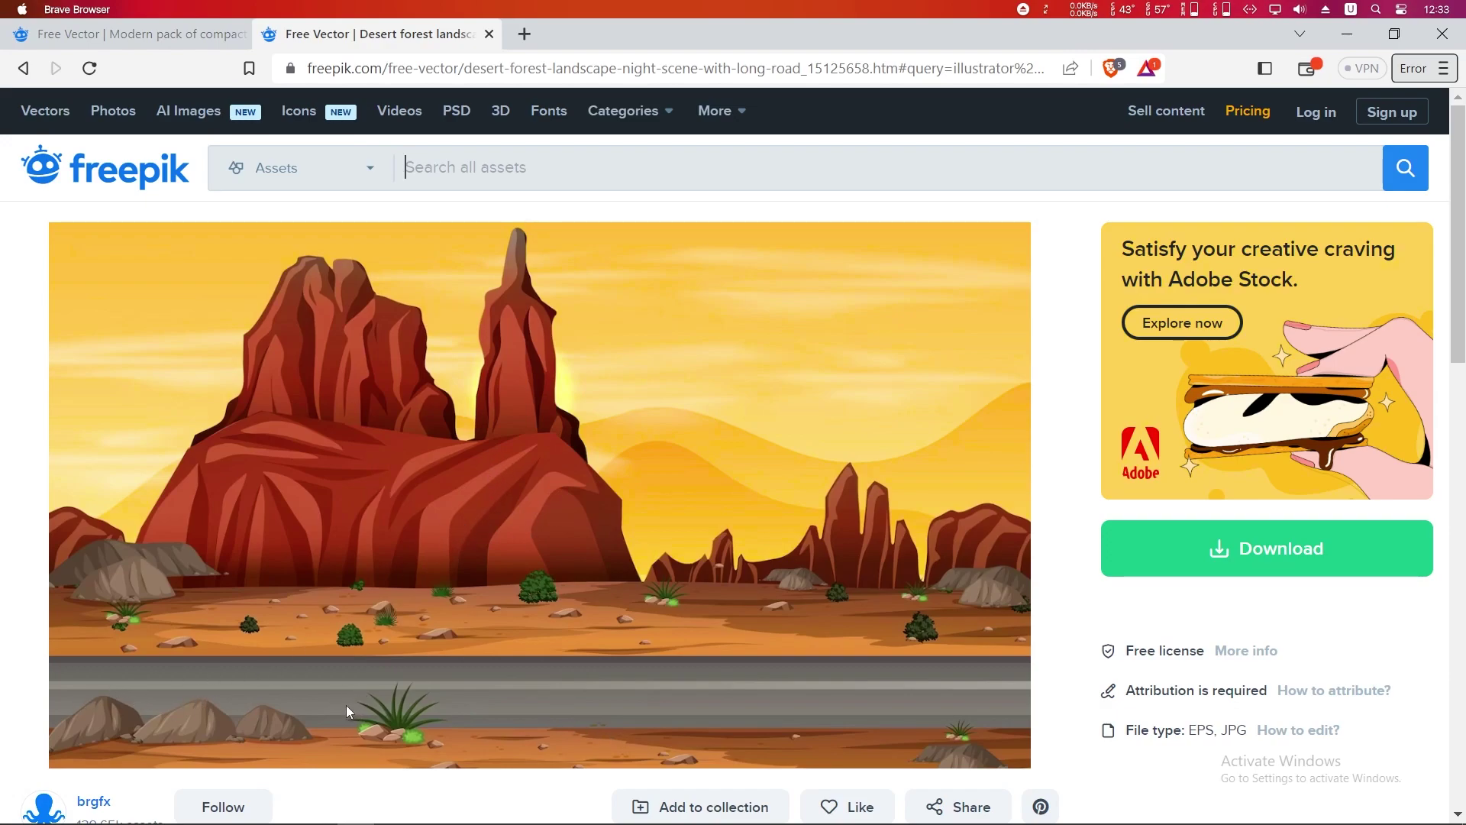
left_click(137, 36)
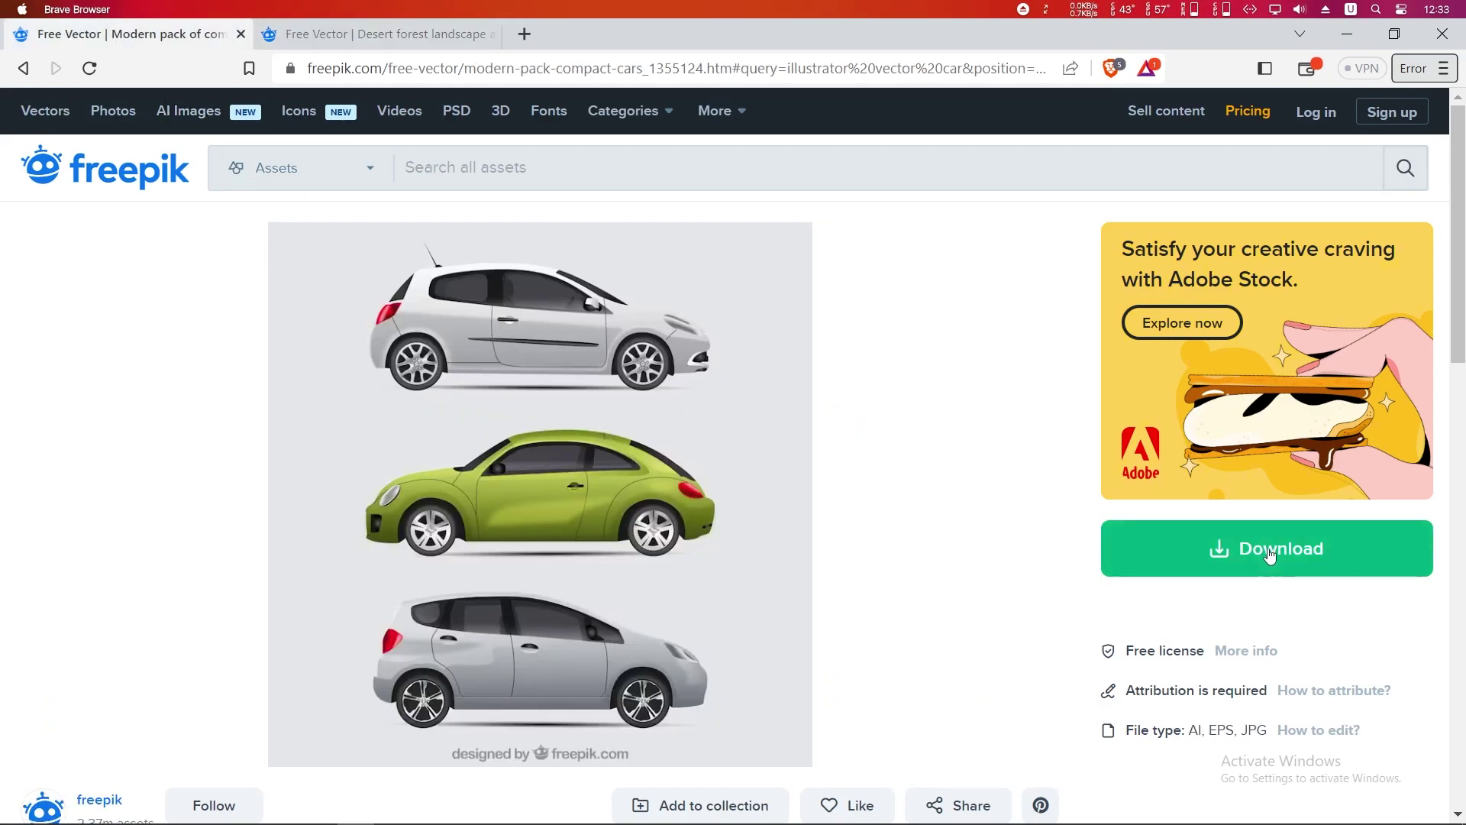
left_click(1290, 561)
Step: Save the free compact cars pack into a new 'Animation from freepik' folder under D:\Animation tutorial
scroll(1205, 687, "down", 3)
left_click(1220, 624)
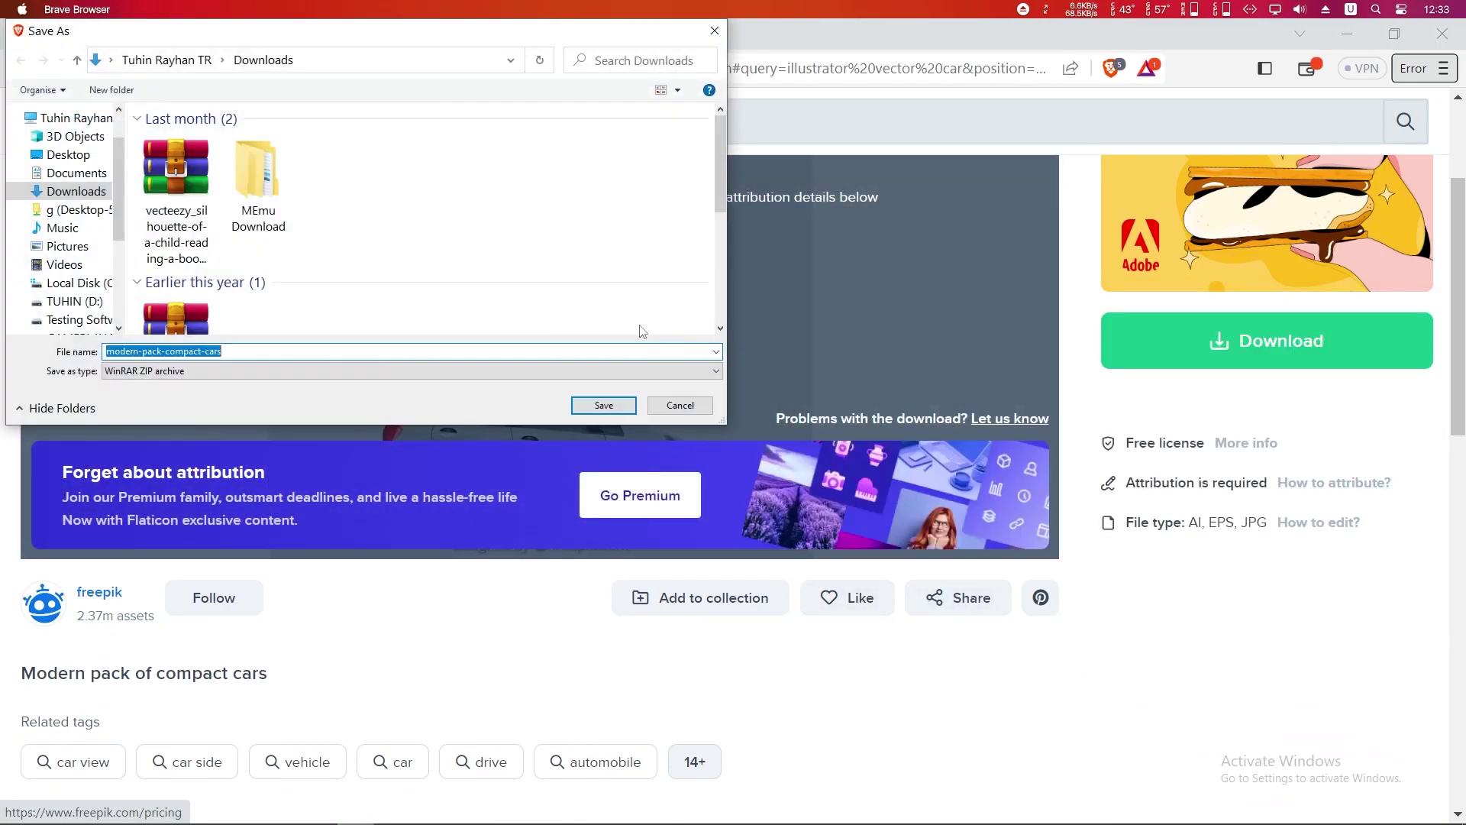
left_click(74, 301)
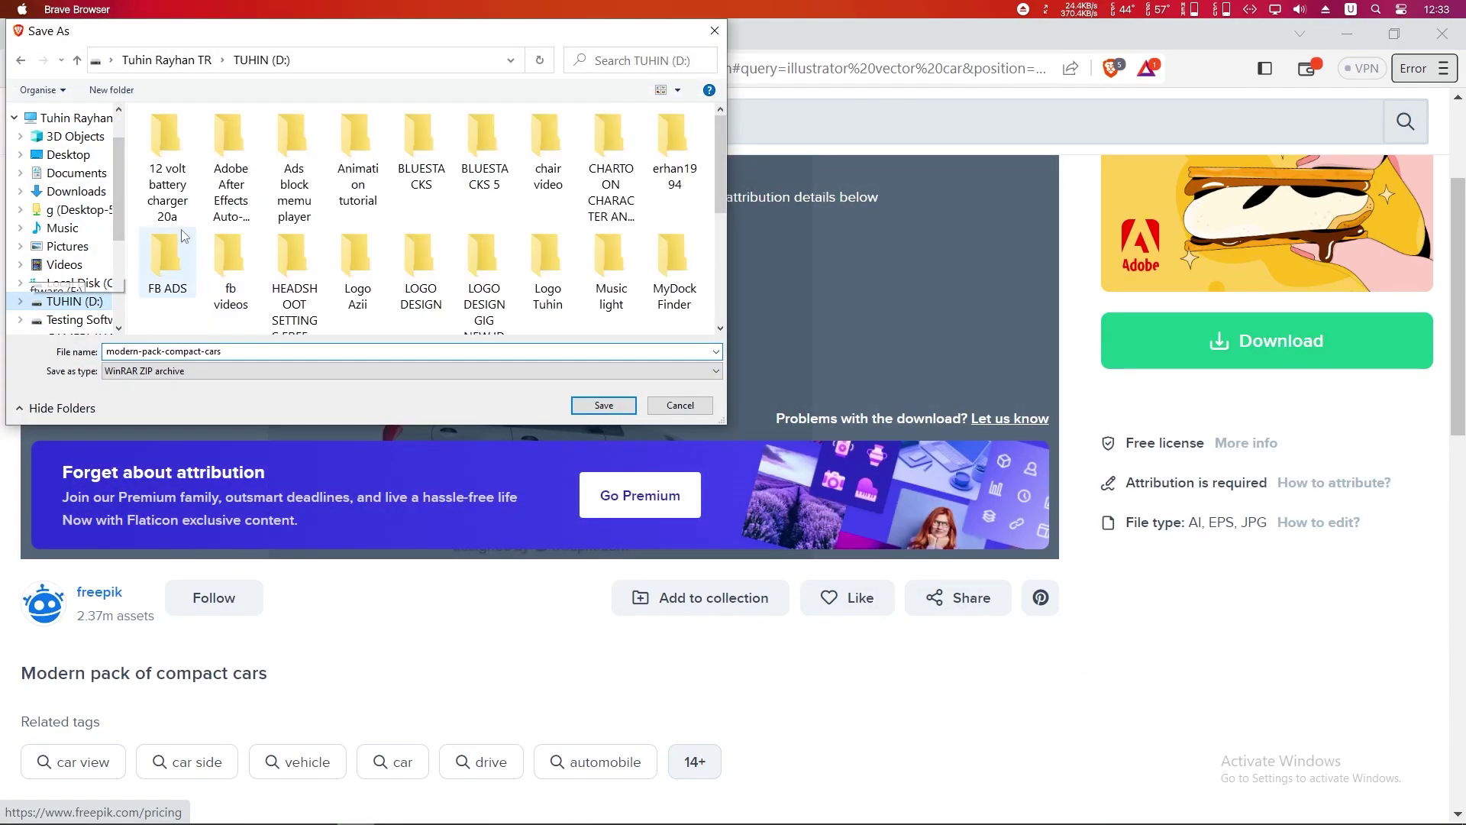
double_click(357, 164)
right_click(223, 185)
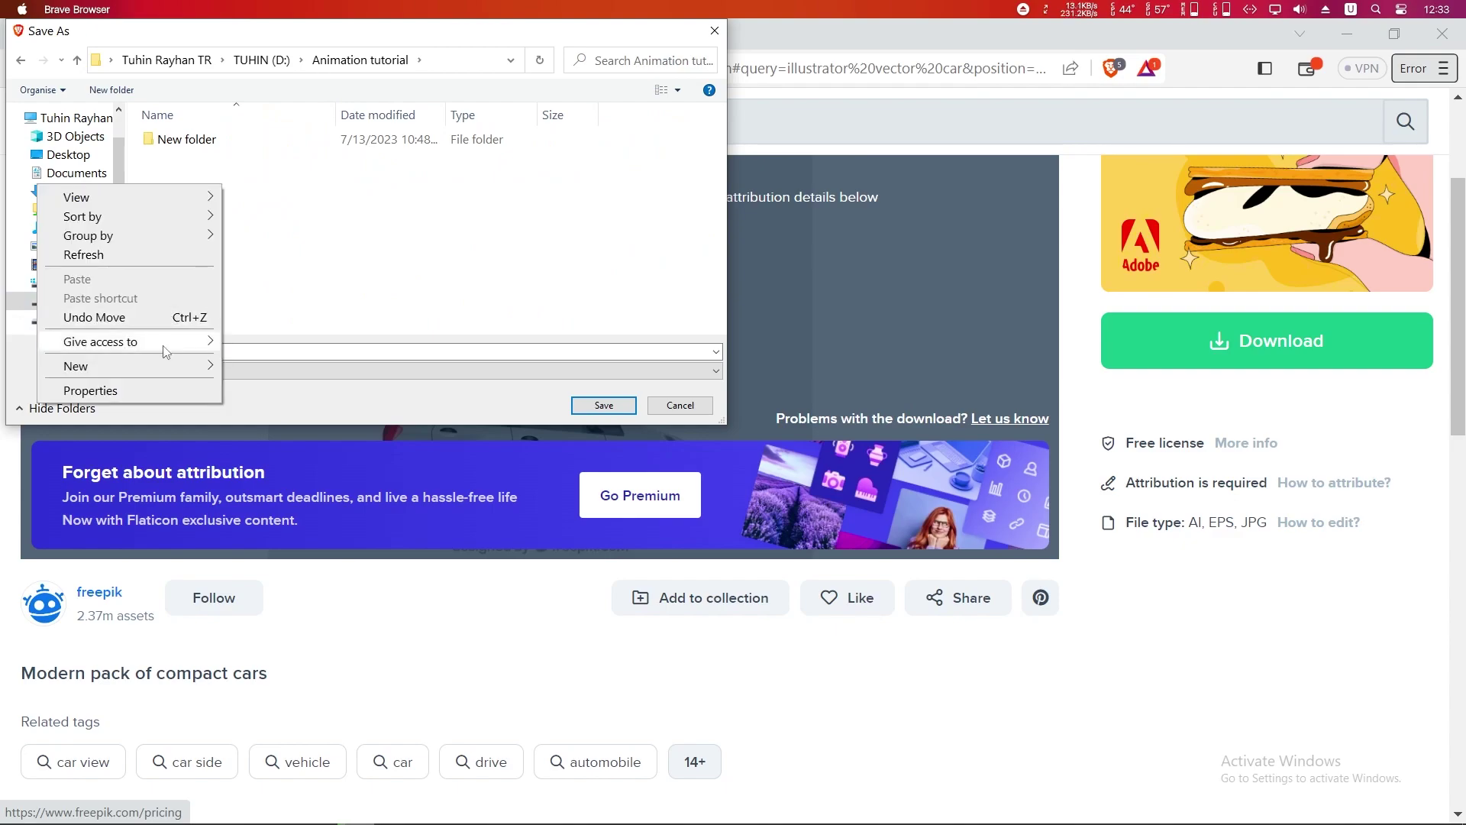
left_click(248, 367)
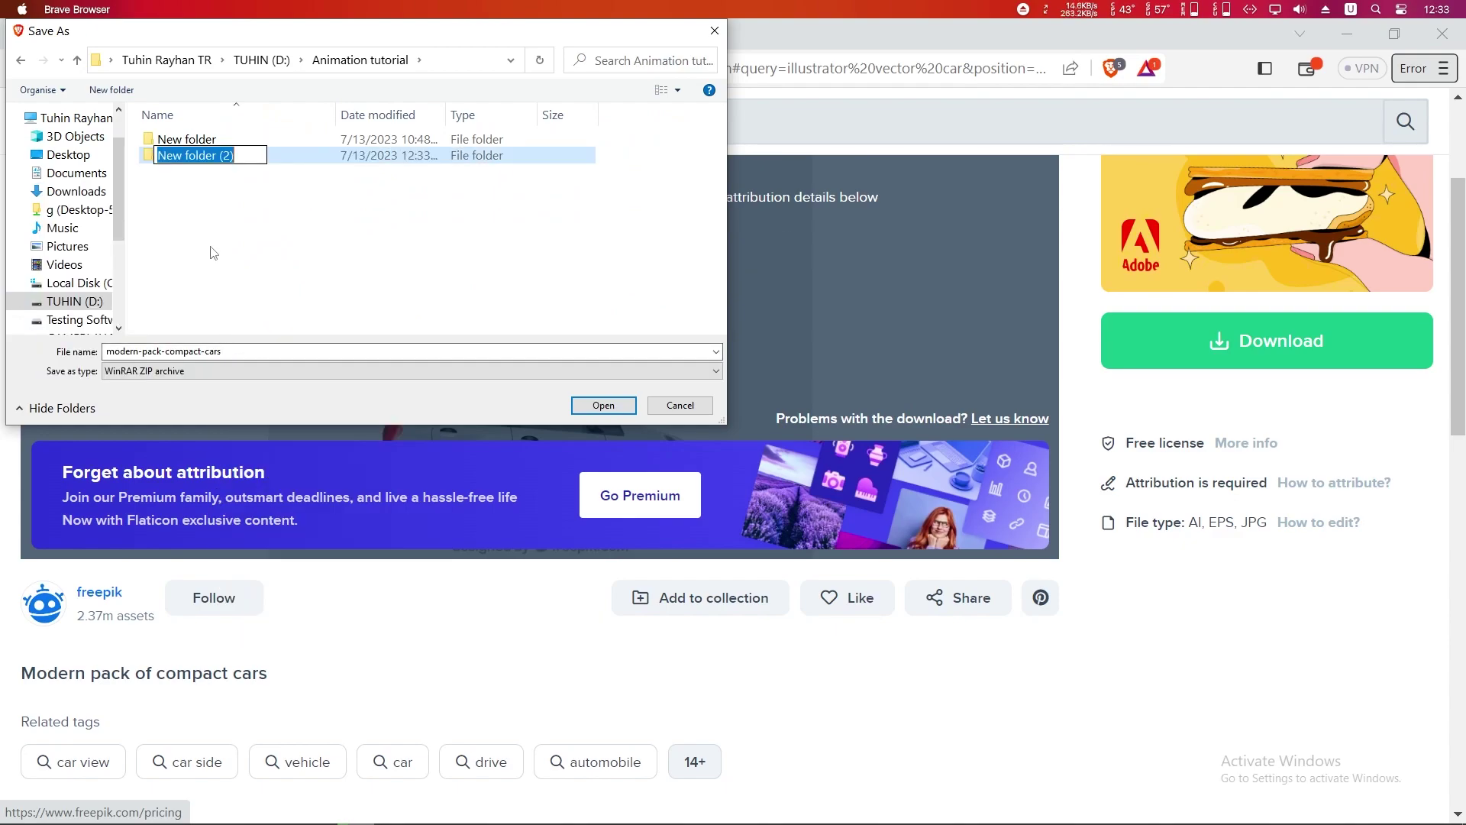
type("Animation from freepik")
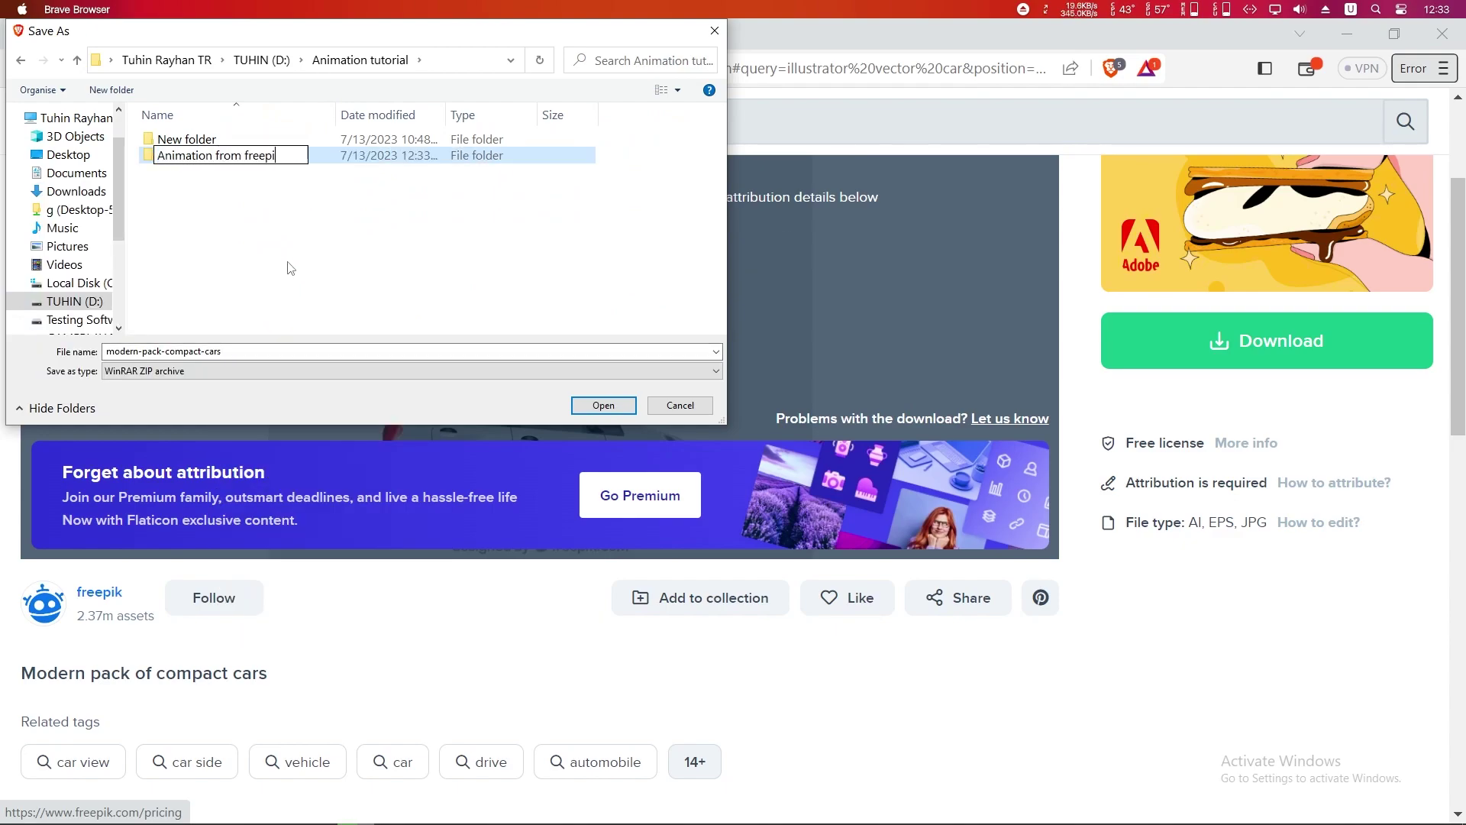
key("Return")
key("Return")
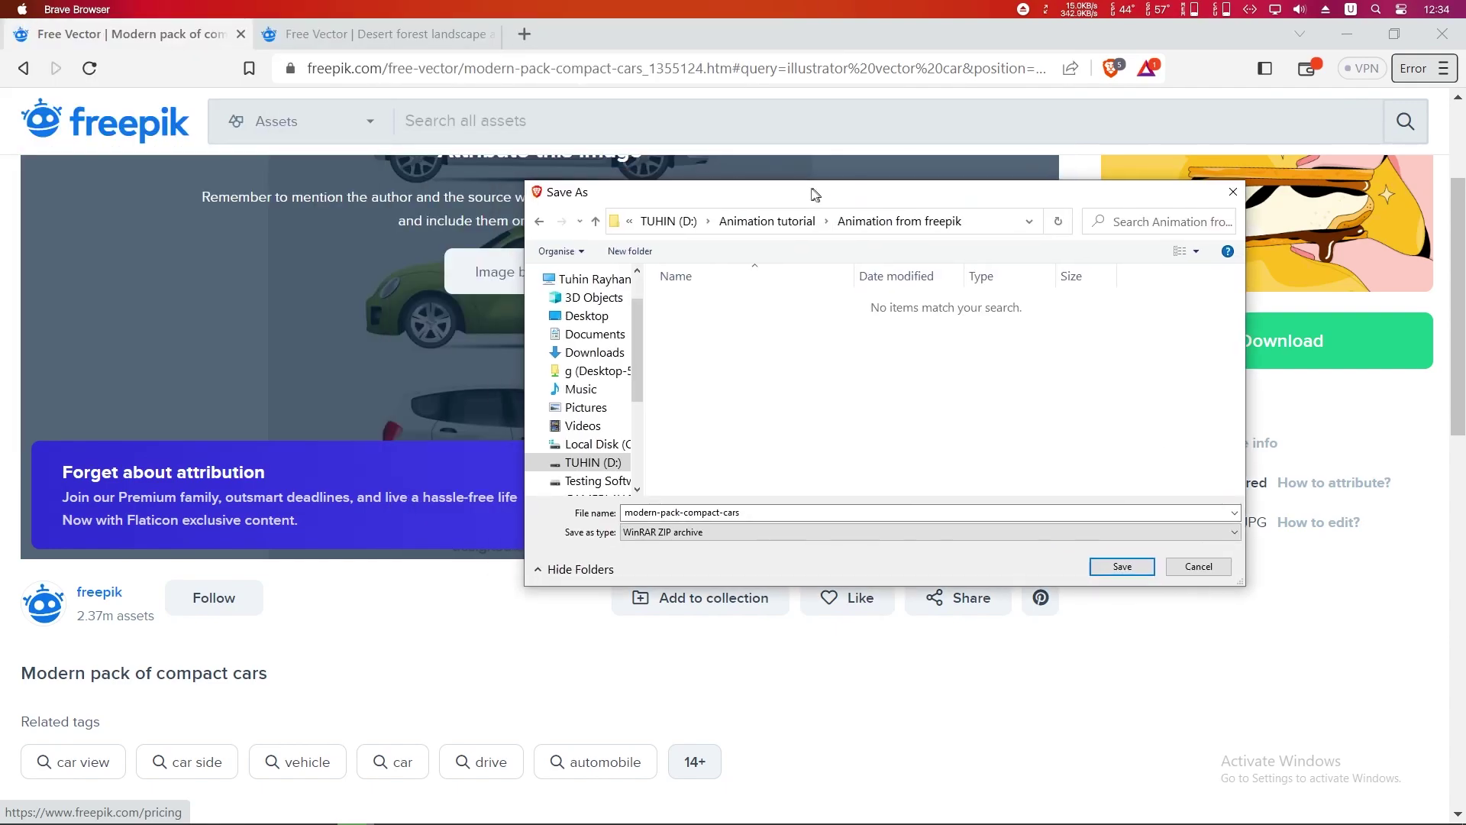
key("Return")
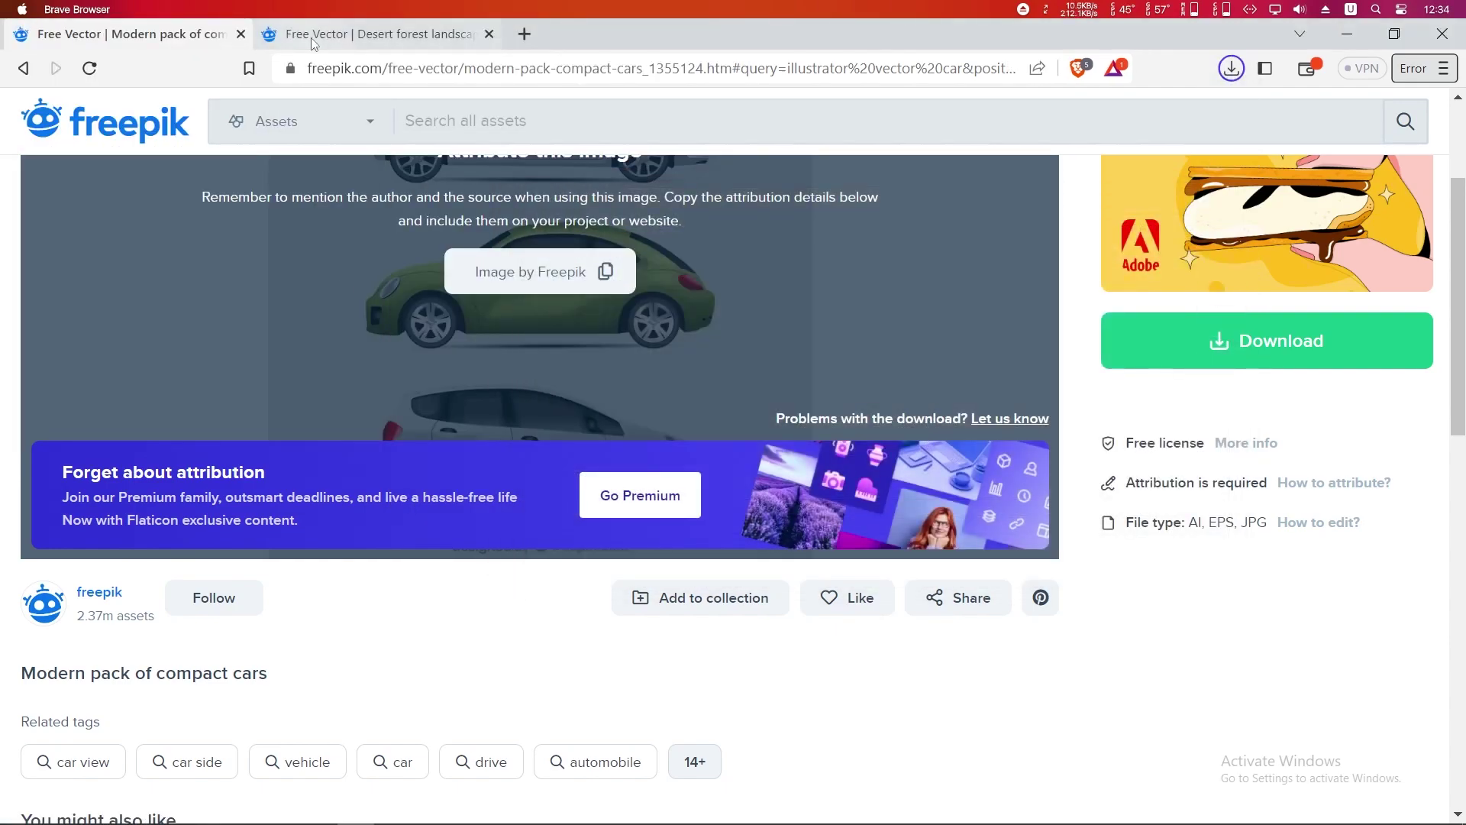
Step: Download the desert landscape for free into the same folder and show the downloads in File Explorer
left_click(359, 33)
left_click(1302, 548)
scroll(1231, 594, "down", 4)
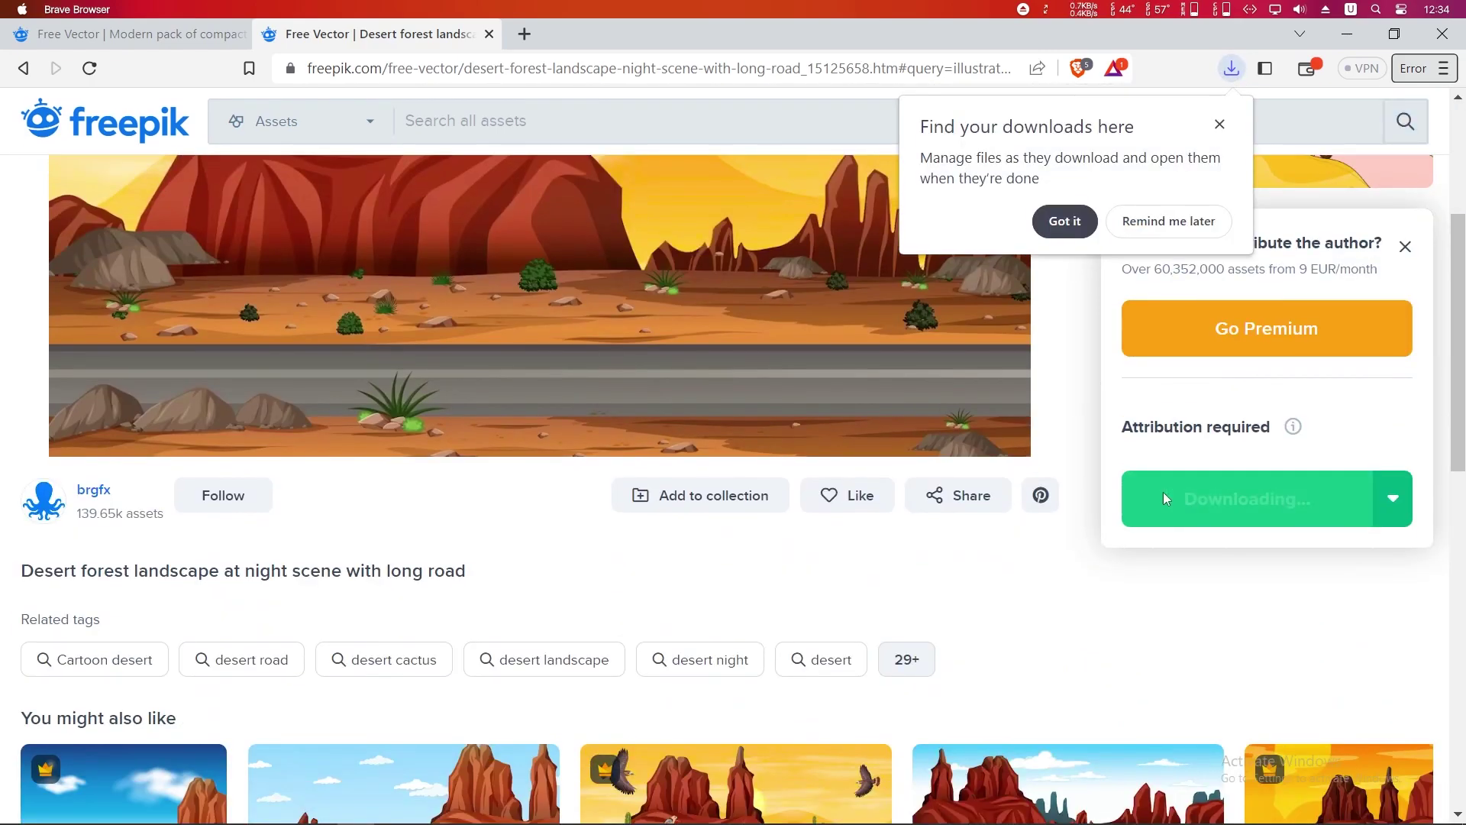
left_click(1162, 495)
left_click(1121, 566)
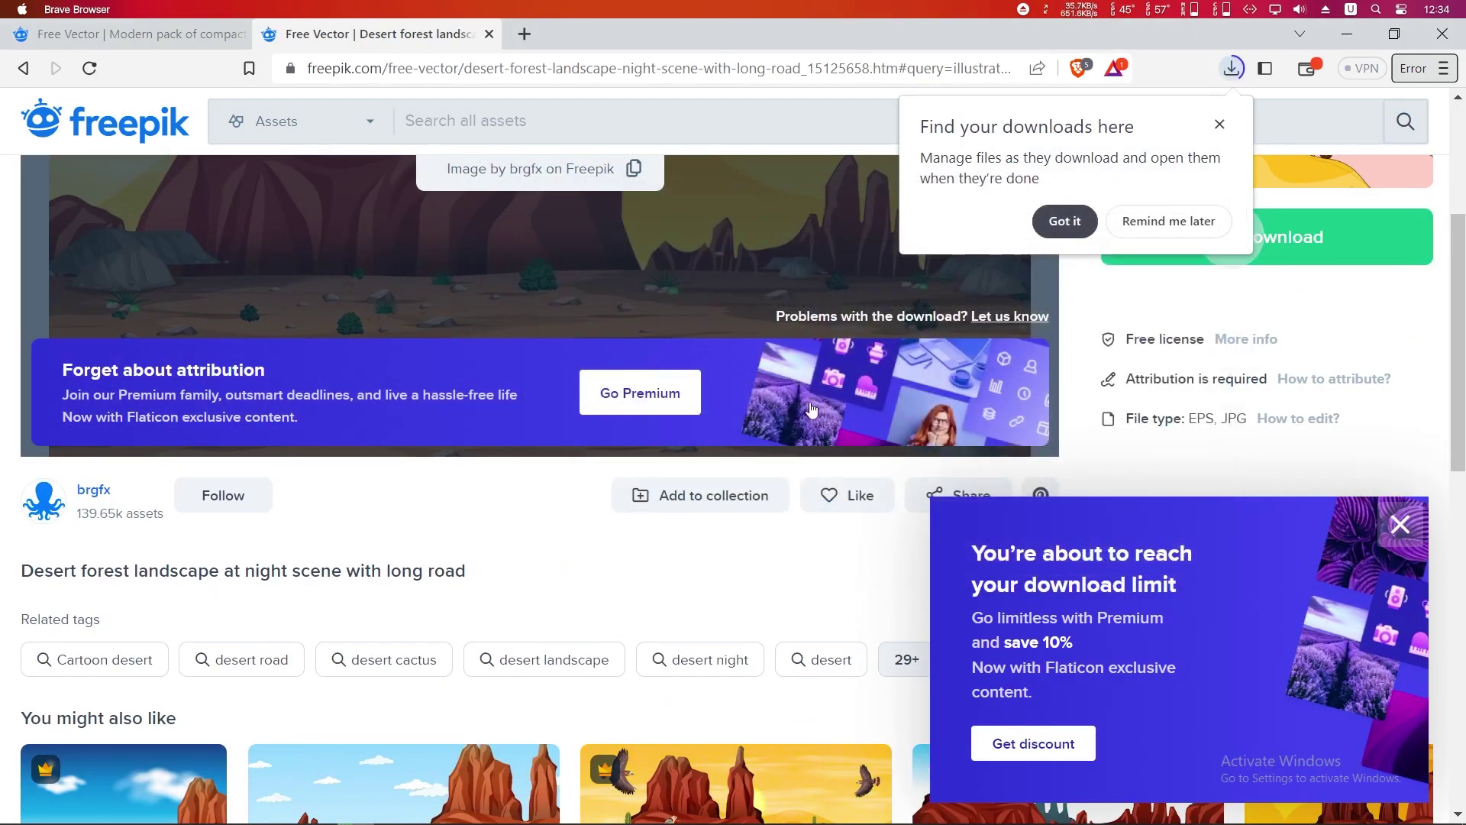
left_click(1400, 524)
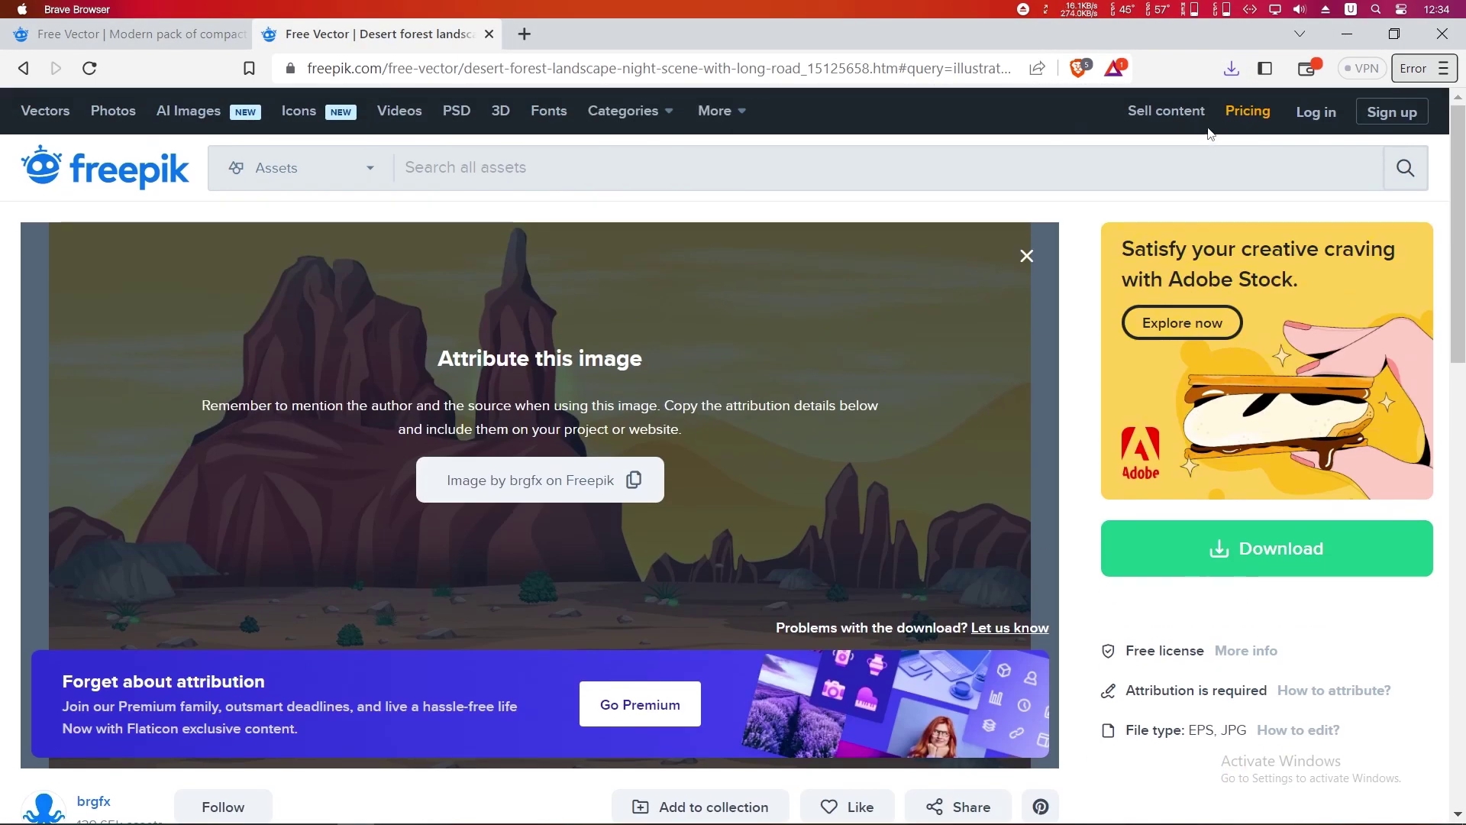
left_click(1231, 68)
left_click(1220, 151)
Step: Extract the modern-pack-compact-cars ZIP into its own folder
left_click(359, 232)
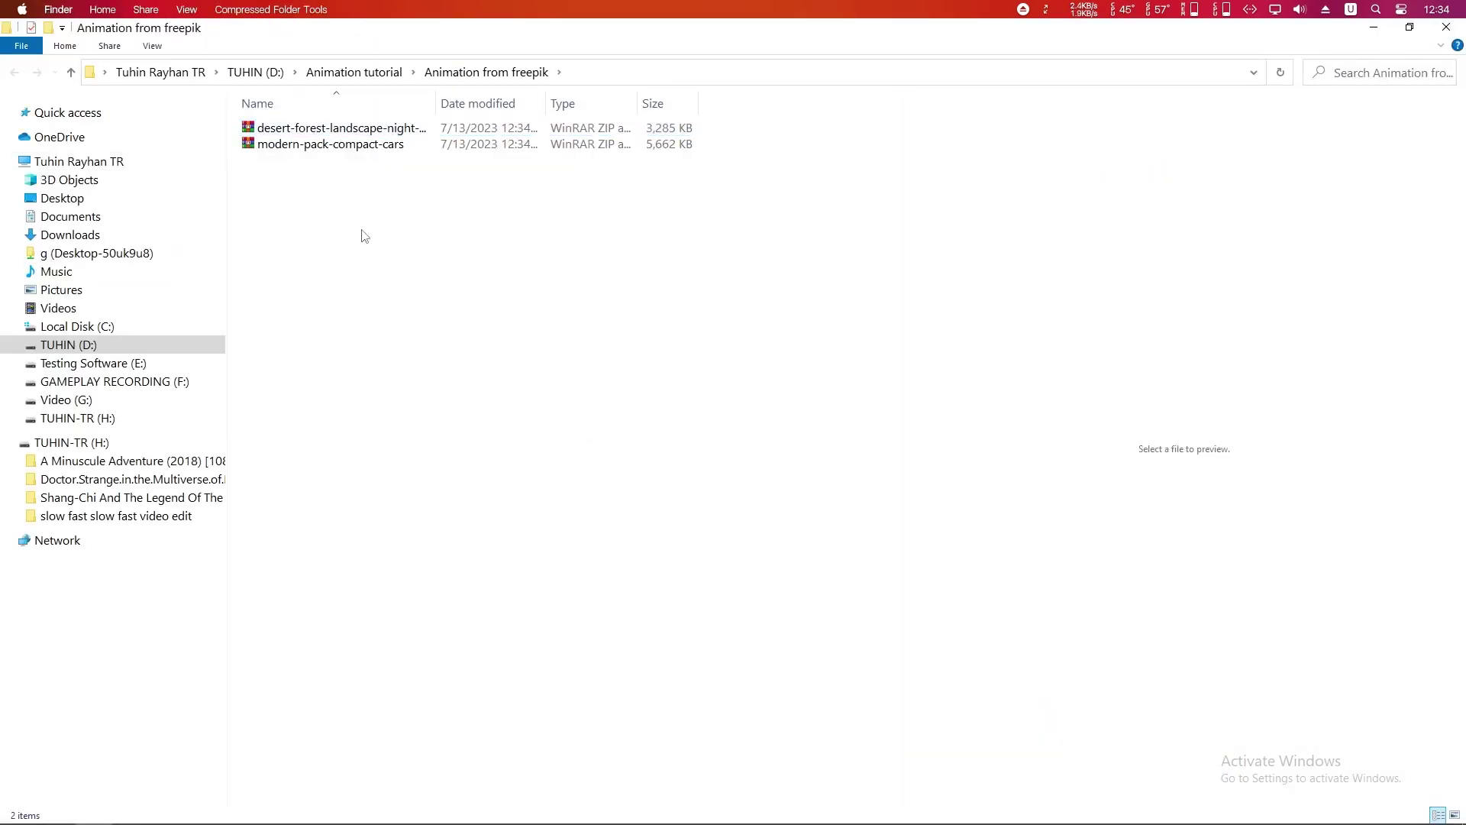
left_click(353, 144)
right_click(374, 200)
left_click(162, 227)
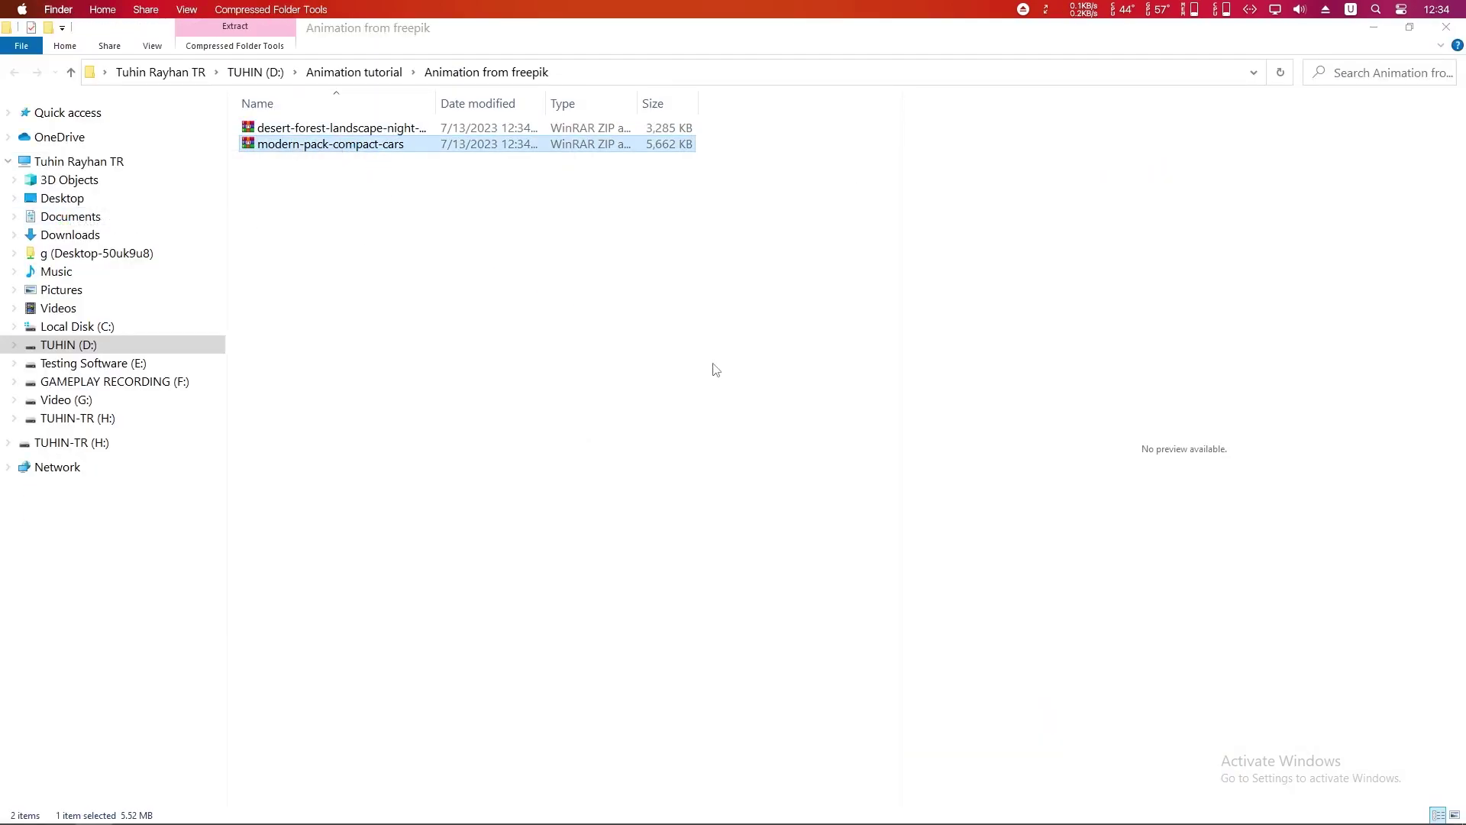
left_click(780, 586)
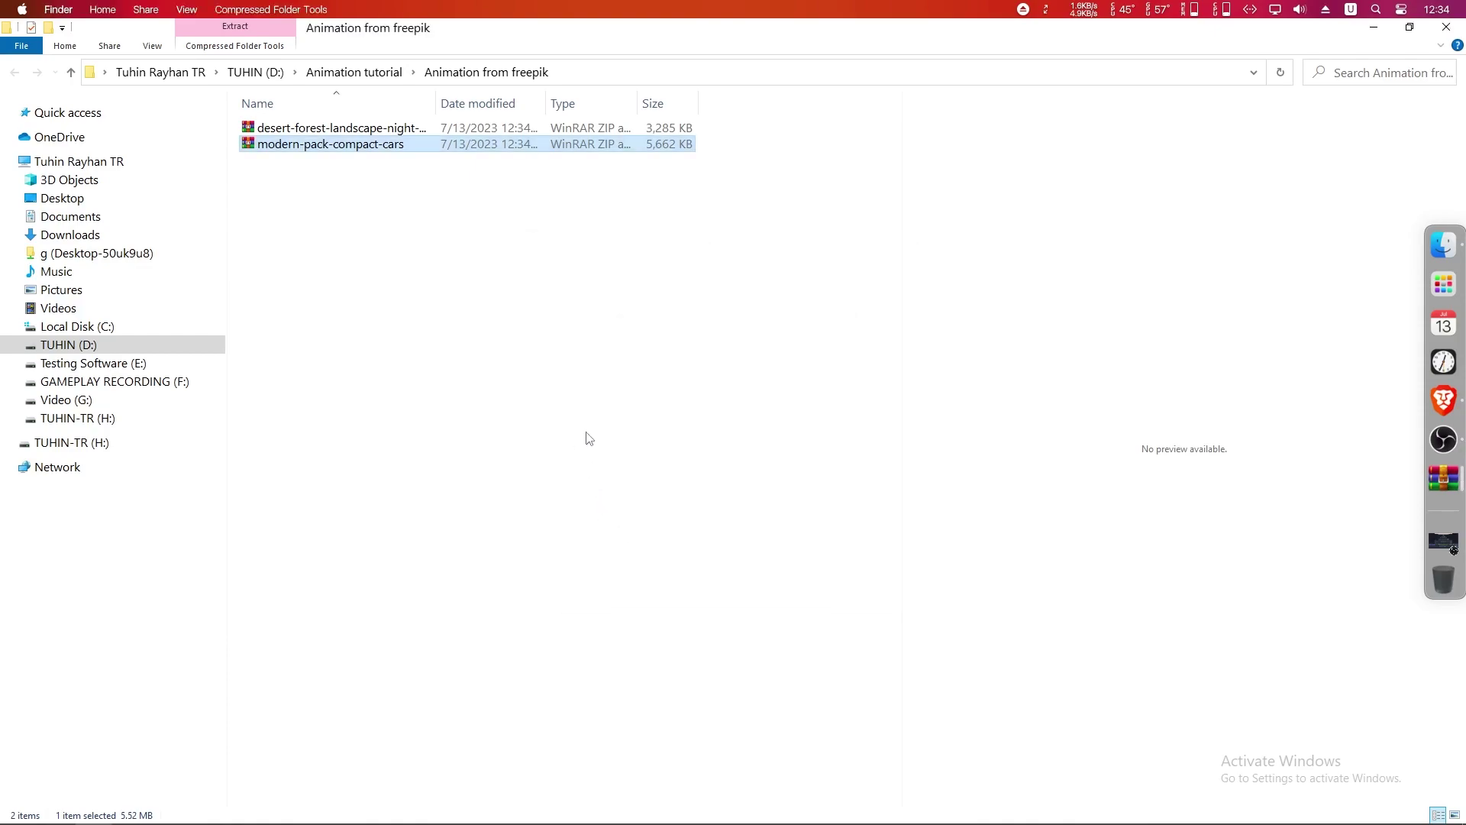
Step: Open the extracted folder's 178219-OWTIBZ-850.ai file in Illustrator
double_click(291, 131)
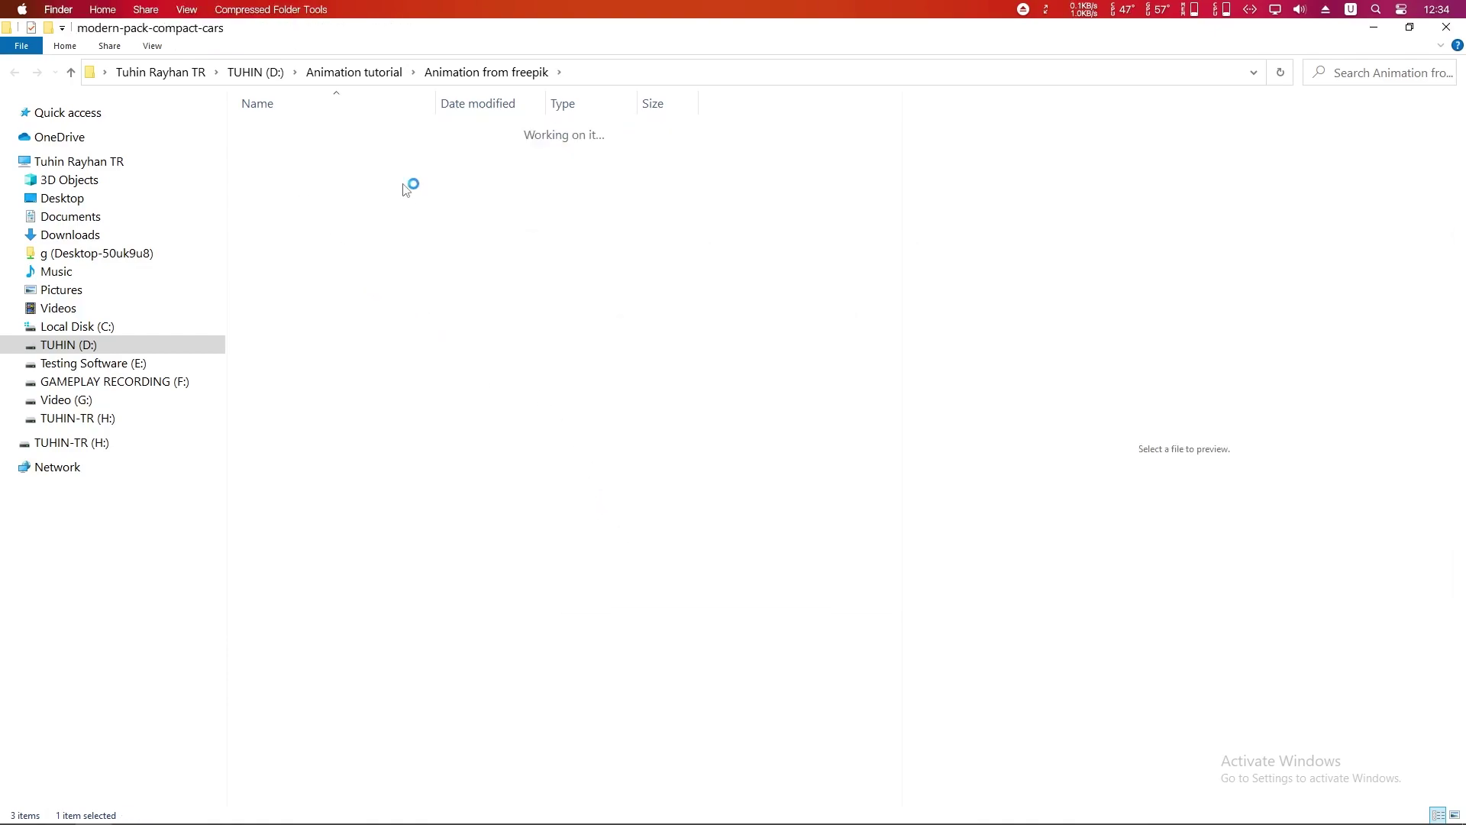
left_click(277, 129)
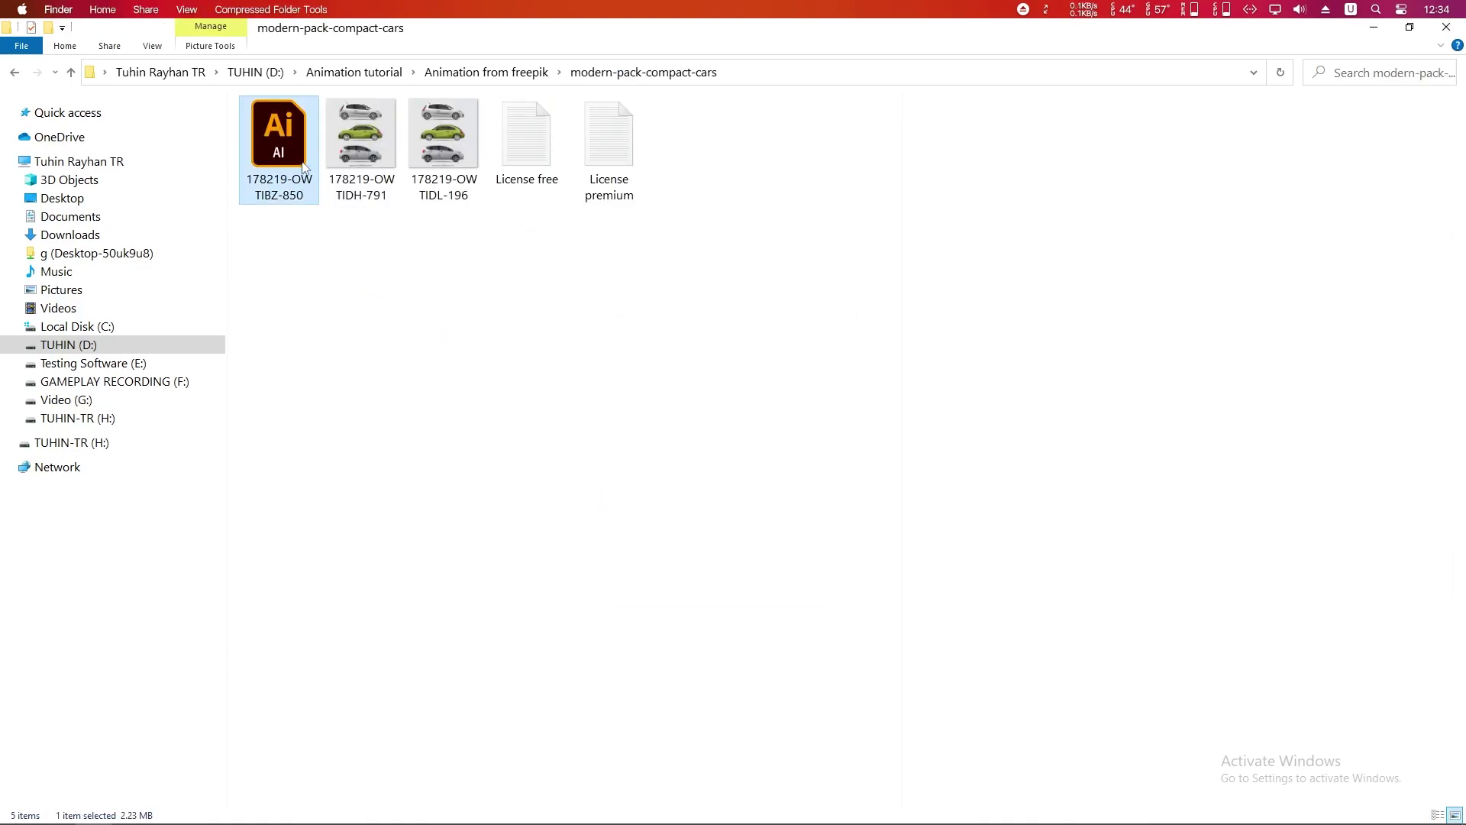
double_click(275, 153)
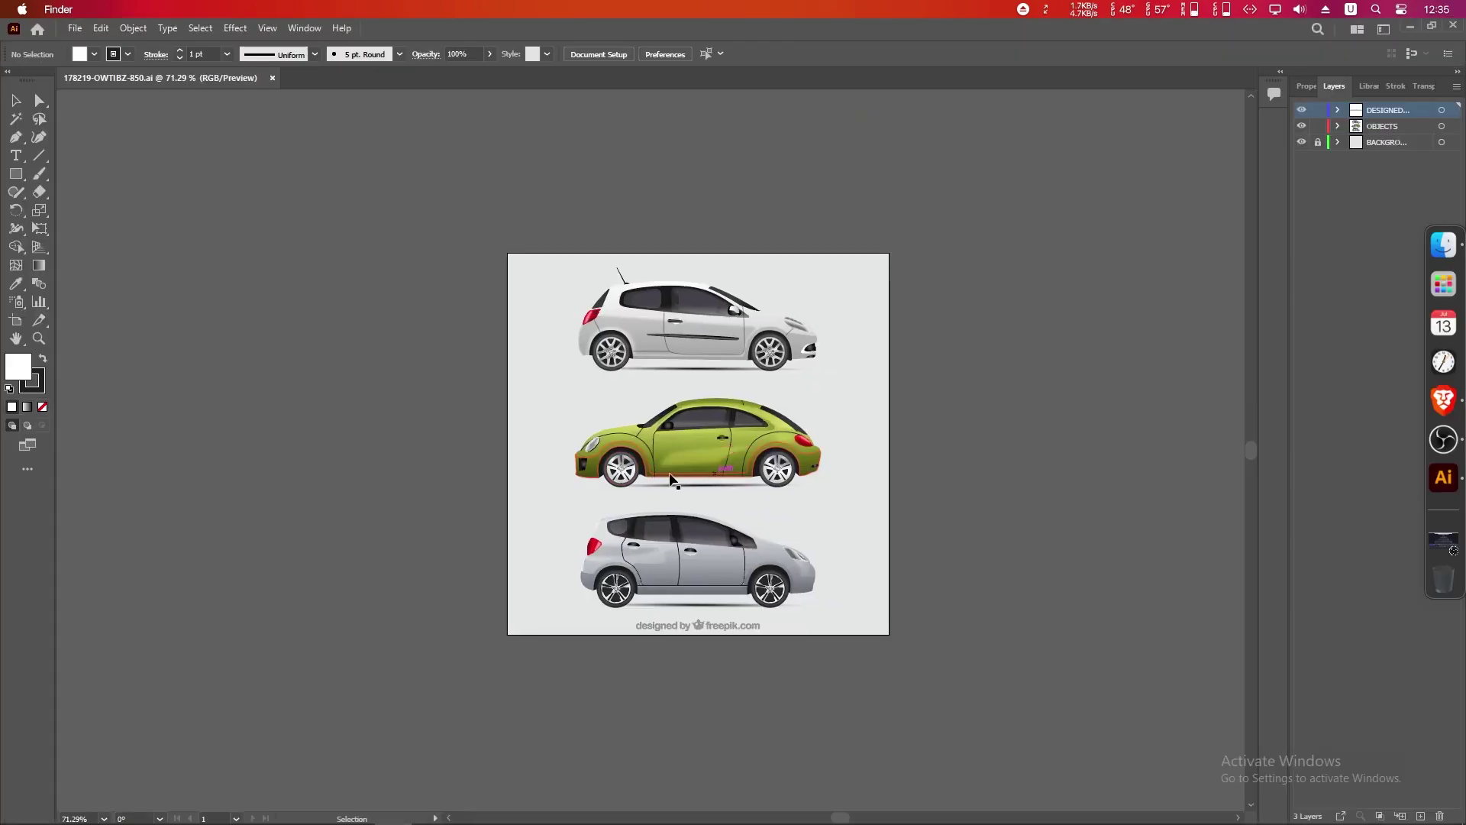
Step: Create a new blank 3840 × 2160 px Illustrator document
left_click(75, 27)
left_click(299, 198)
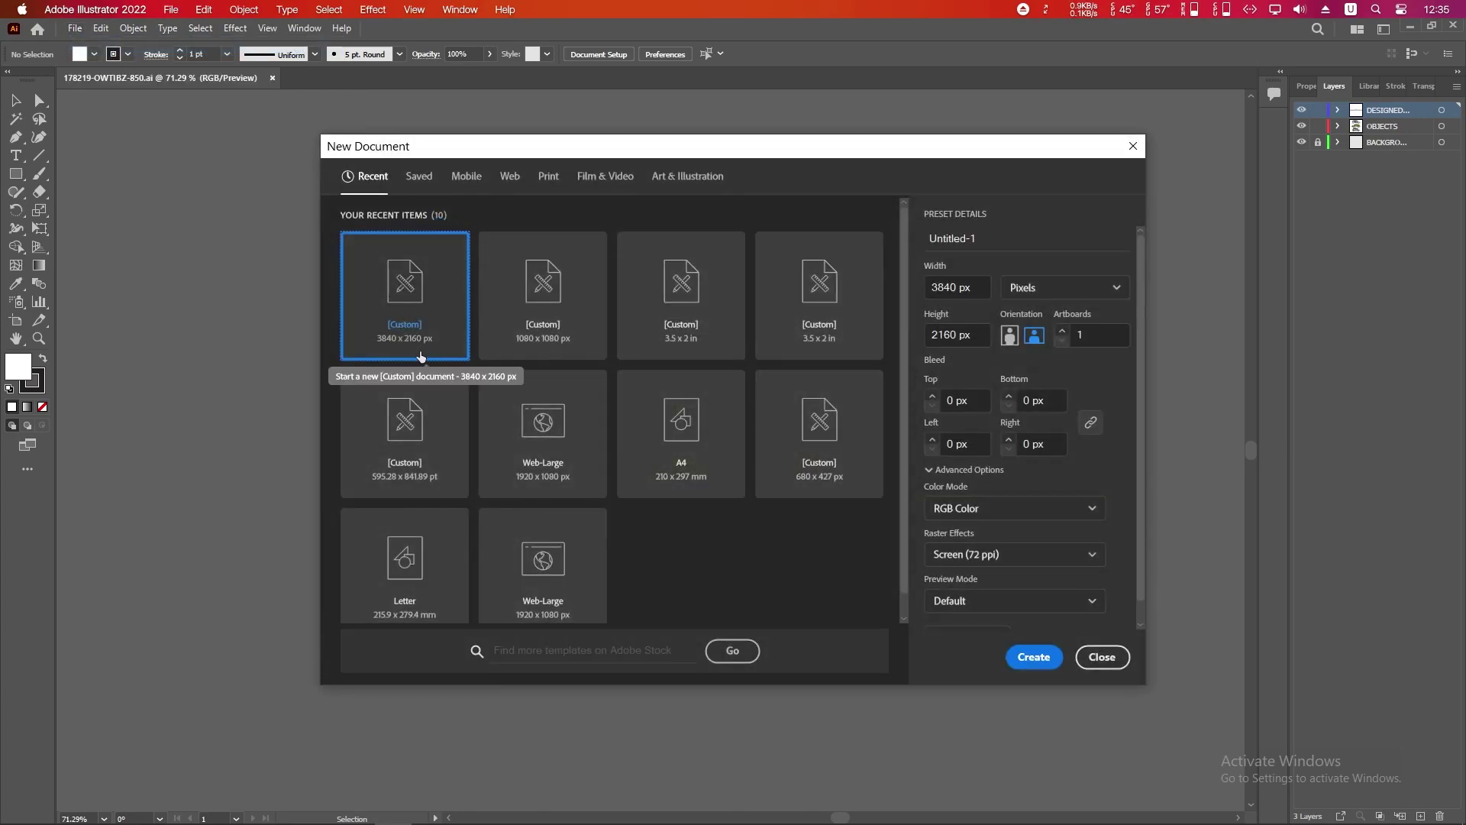
left_click(1034, 657)
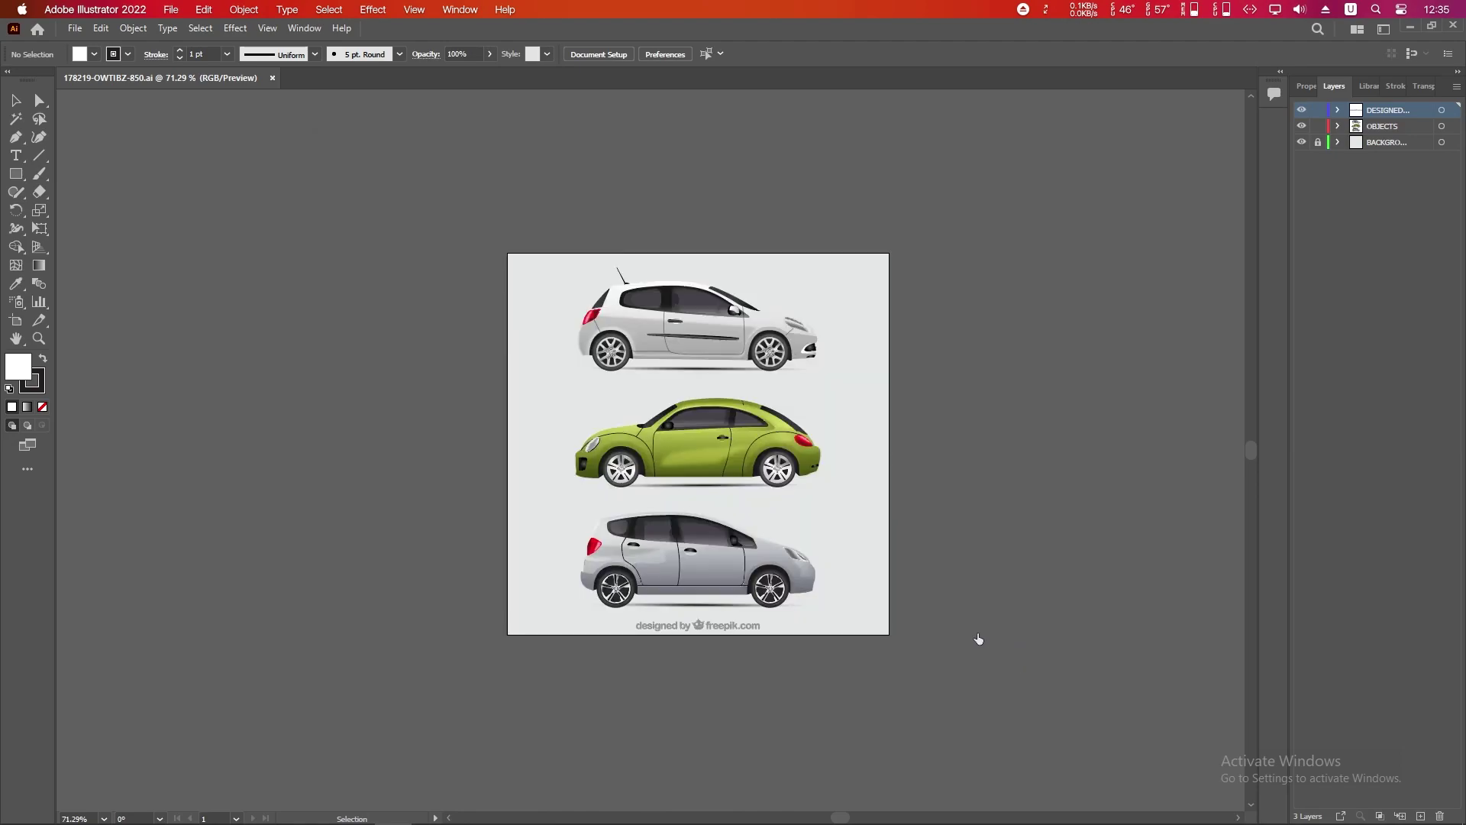
Step: Bring the green car from the three-car artwork into Untitled-1
left_click(212, 77)
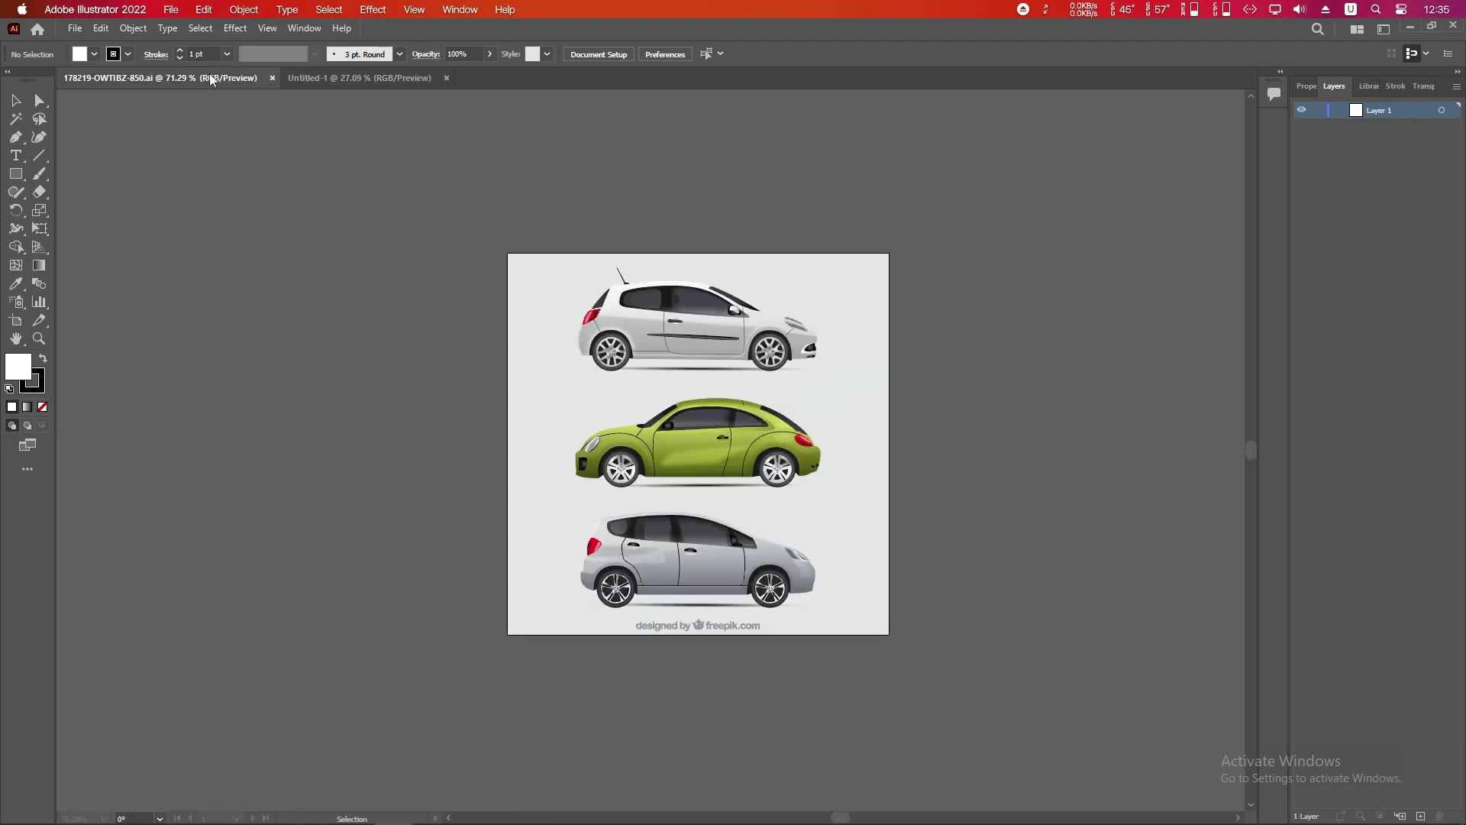
left_click(691, 485)
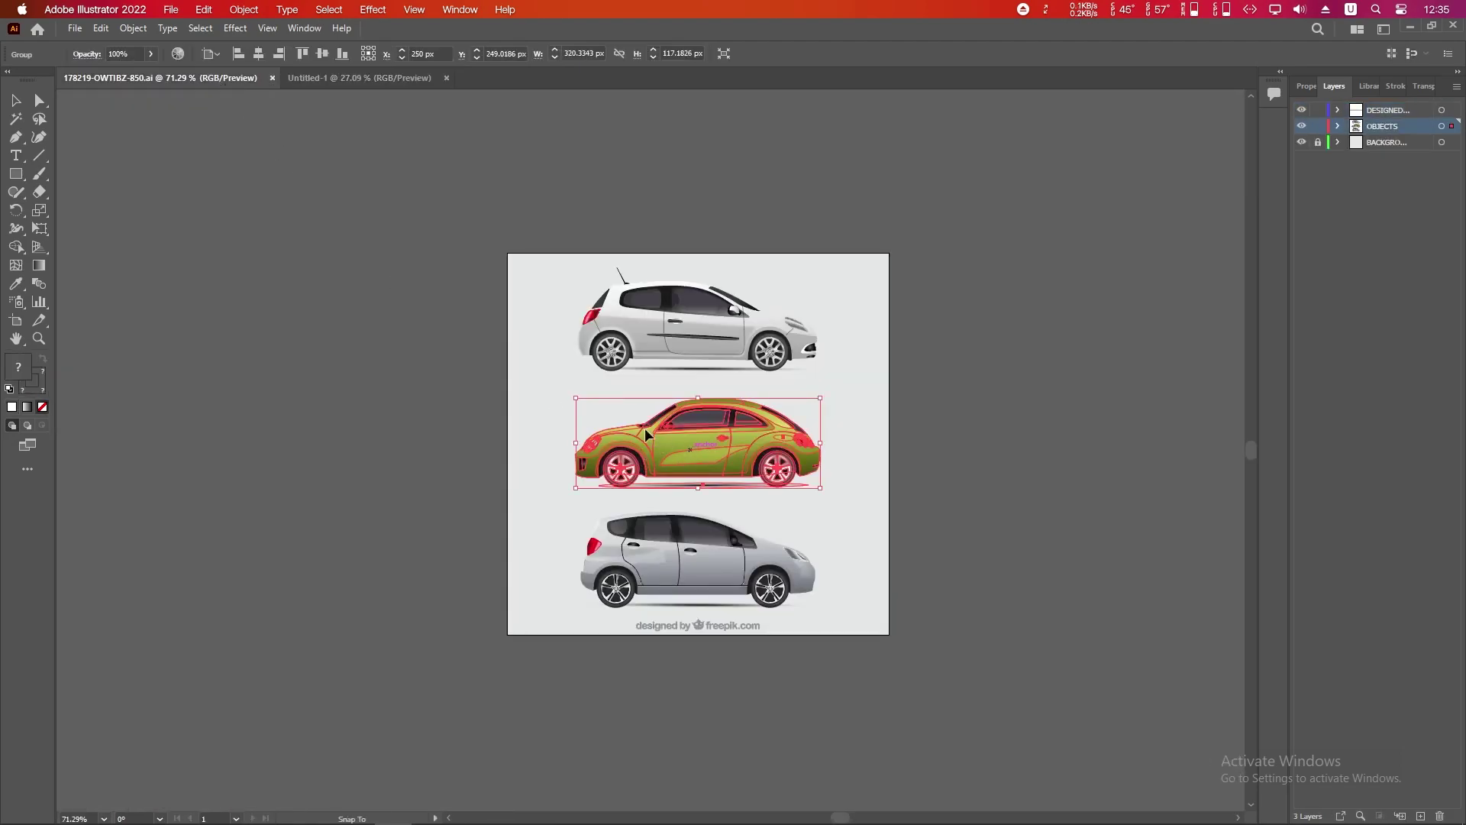
left_click_drag(691, 485, 753, 309)
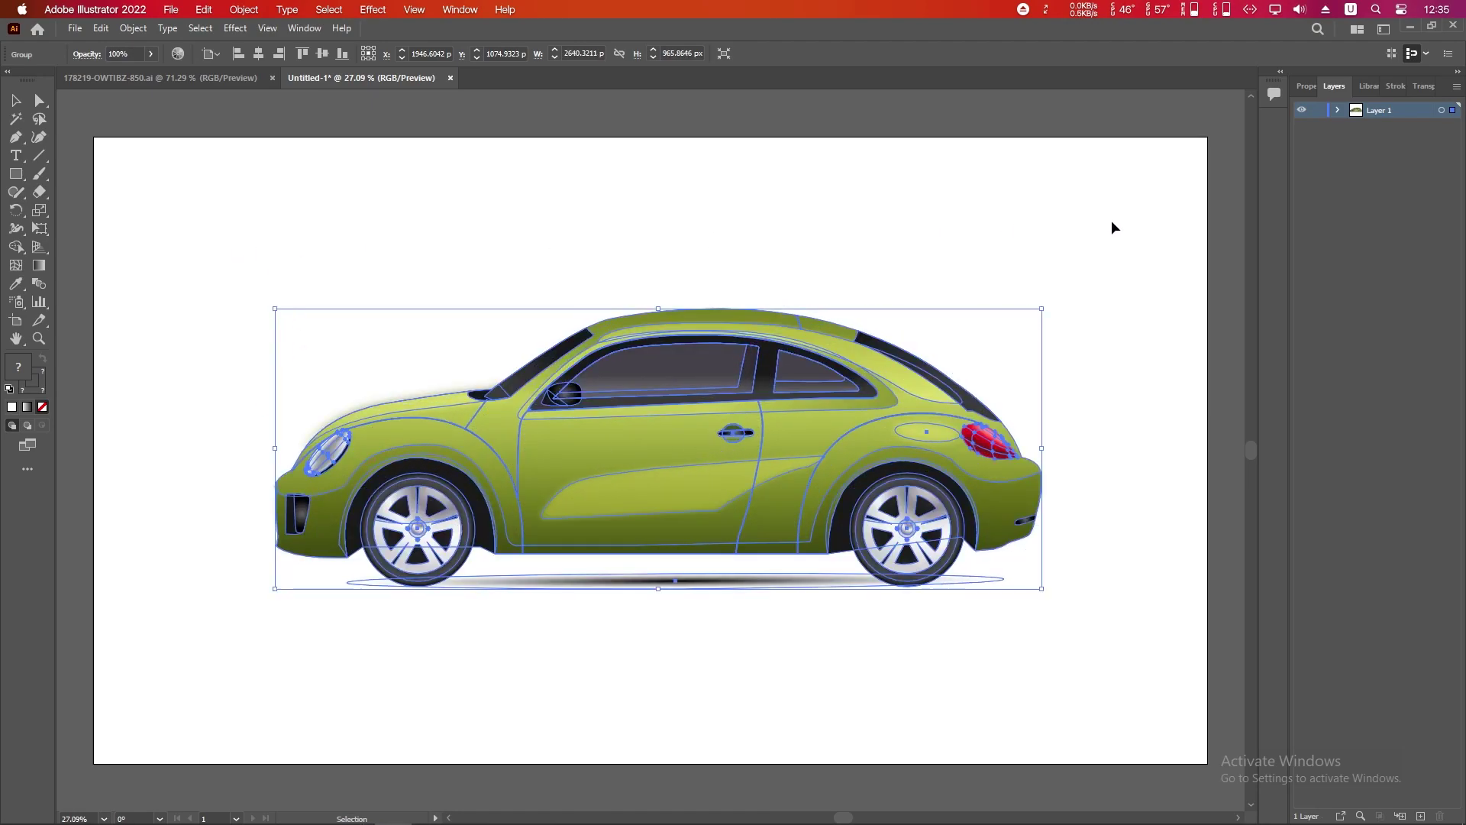
Step: Reflect the green car across the vertical axis, then switch back to 178219-OWTIBZ-850.ai
right_click(710, 445)
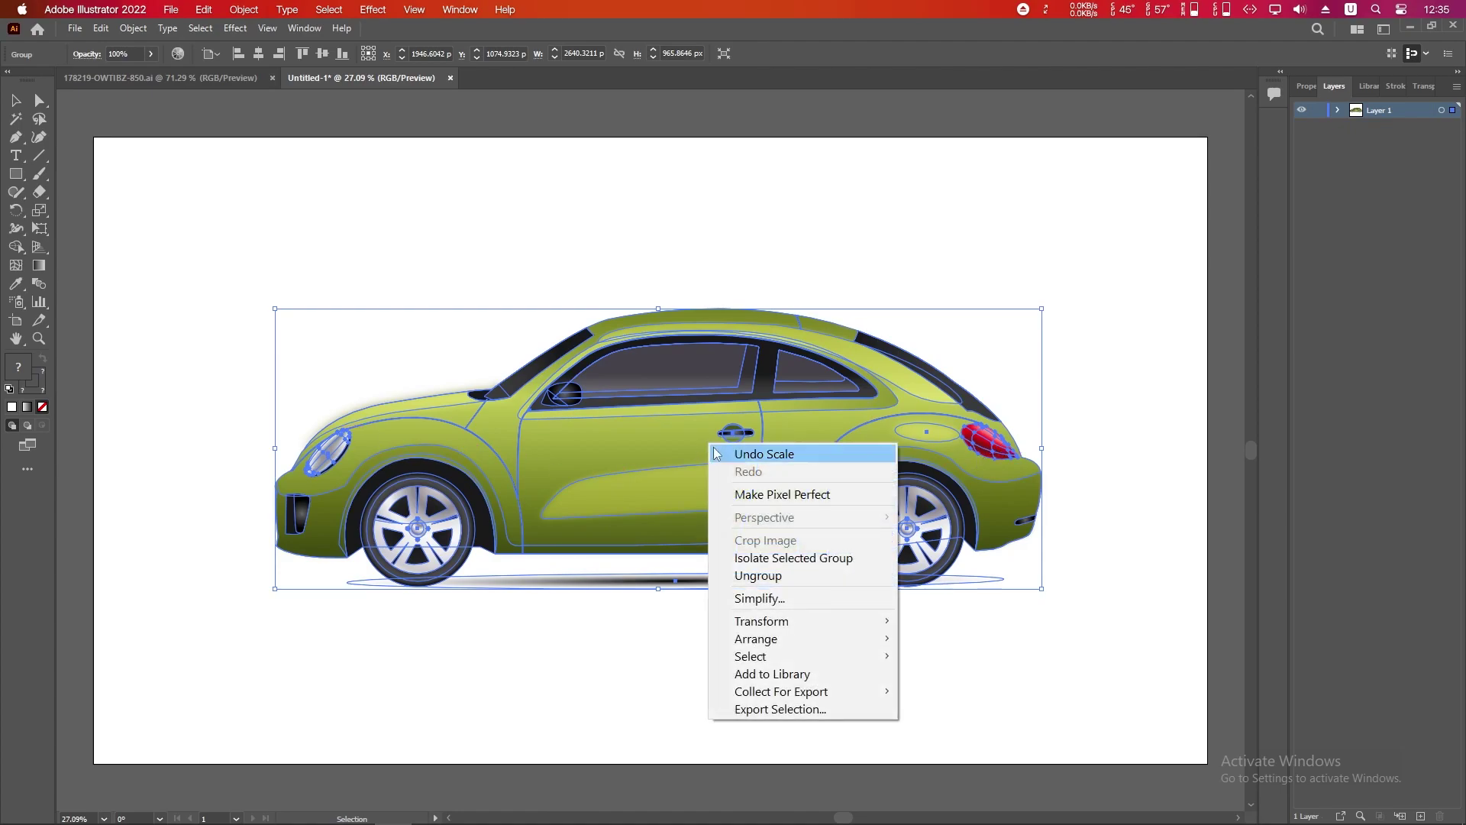
mouse_move(809, 622)
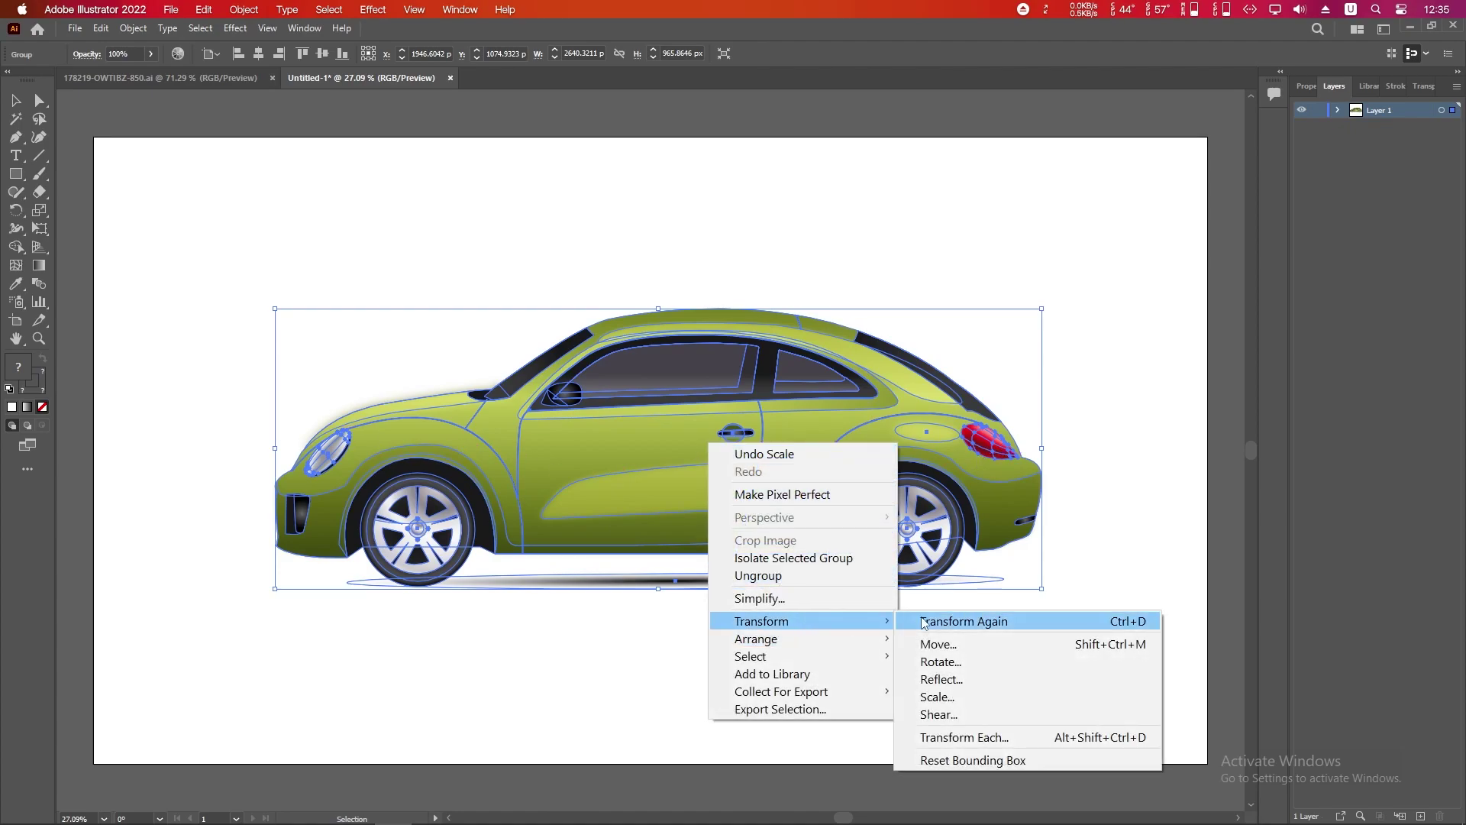
left_click(947, 679)
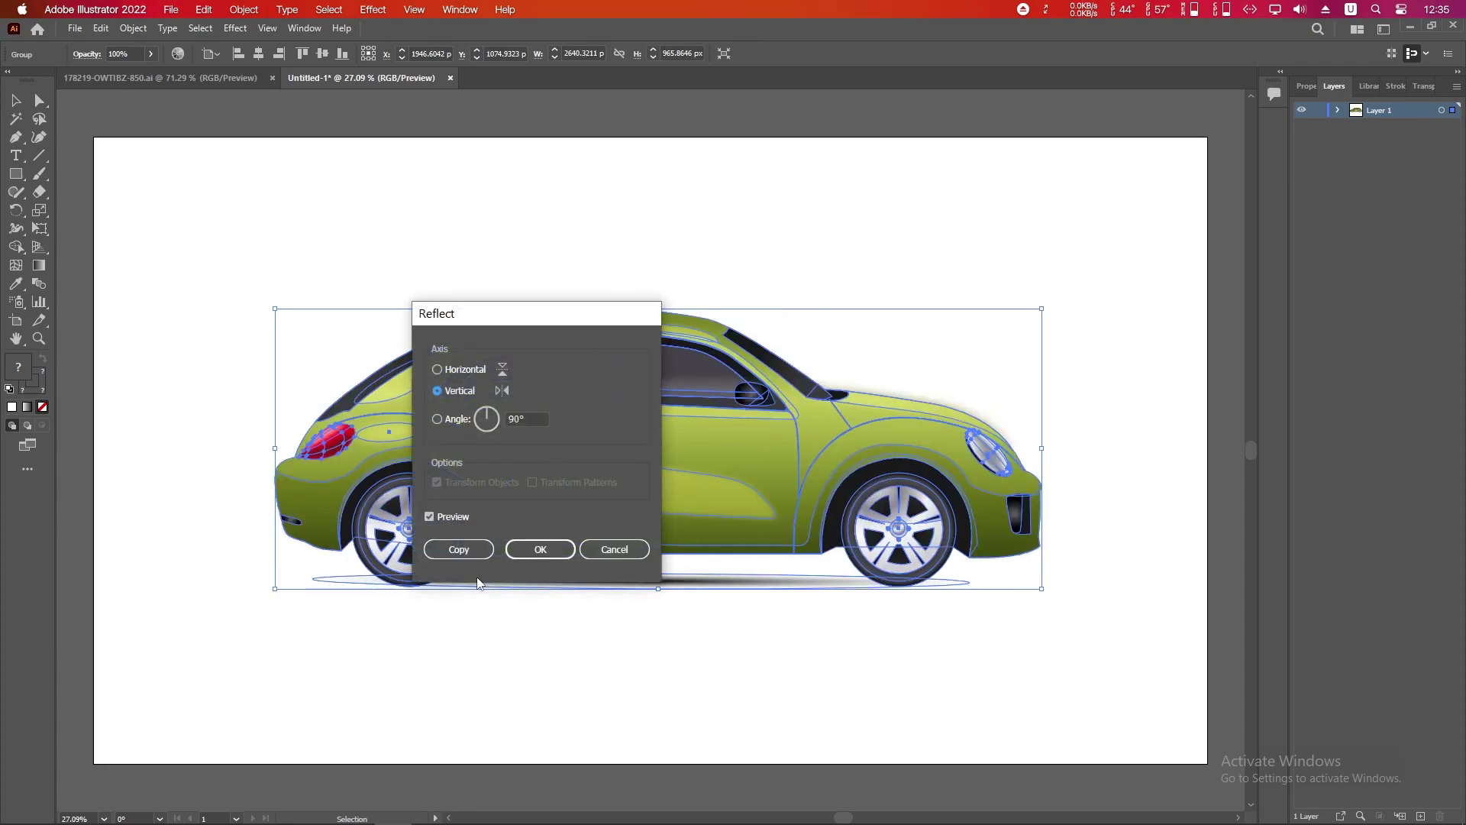
left_click(540, 549)
left_click(653, 659)
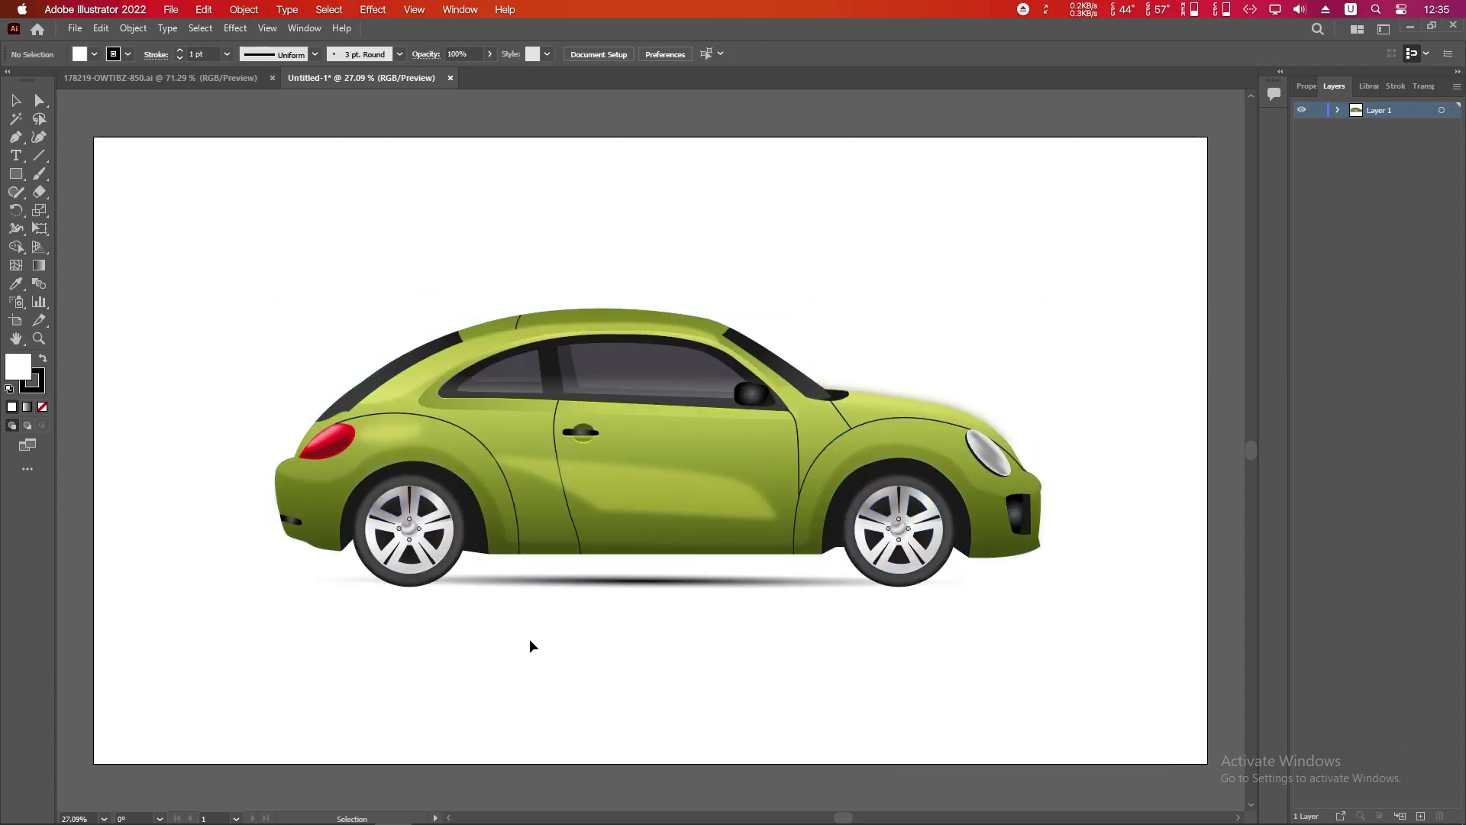
left_click(258, 82)
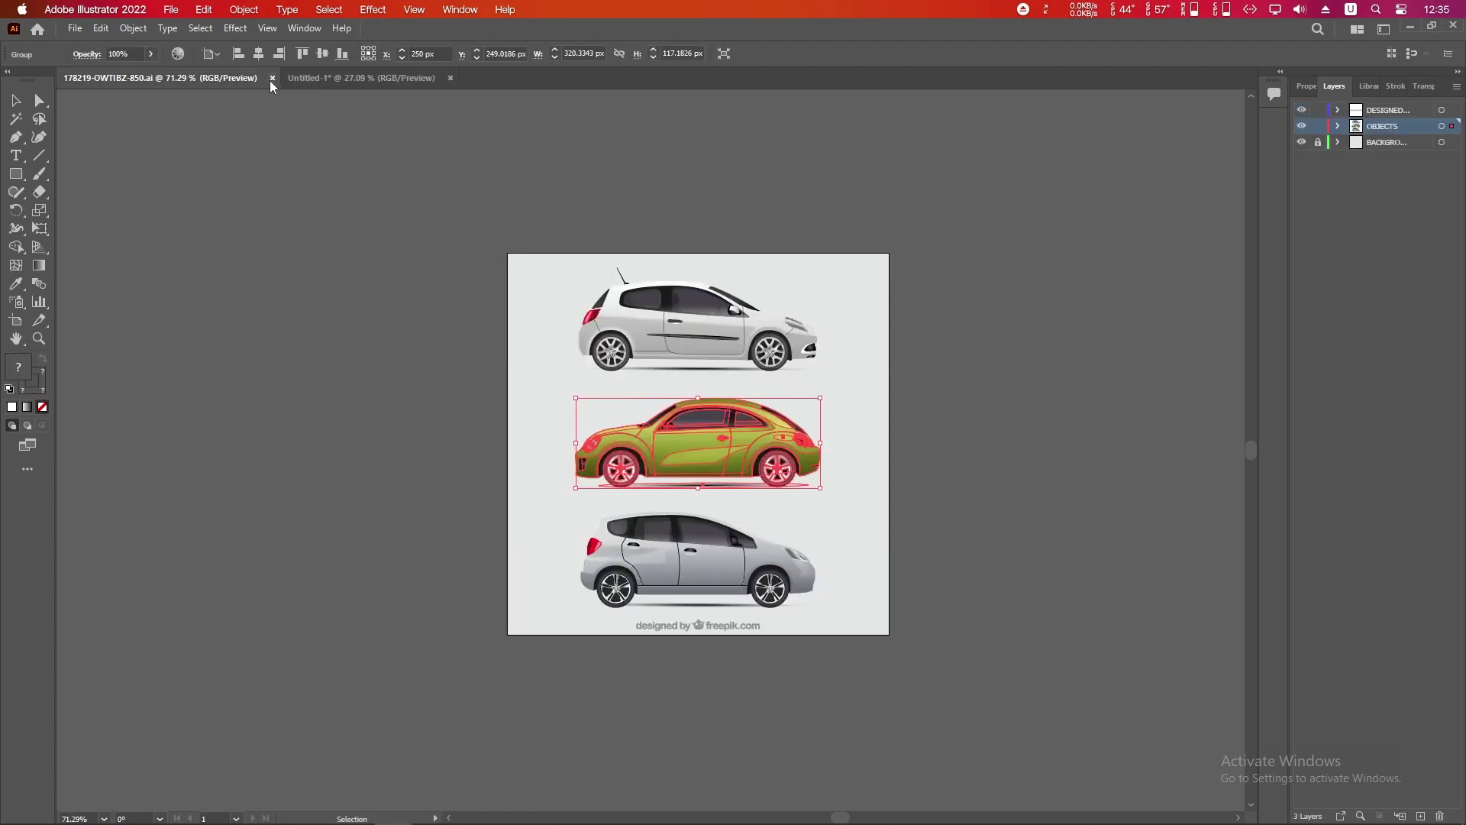
Step: Close the 178219-OWTIBZ-850.ai document tab
left_click(272, 78)
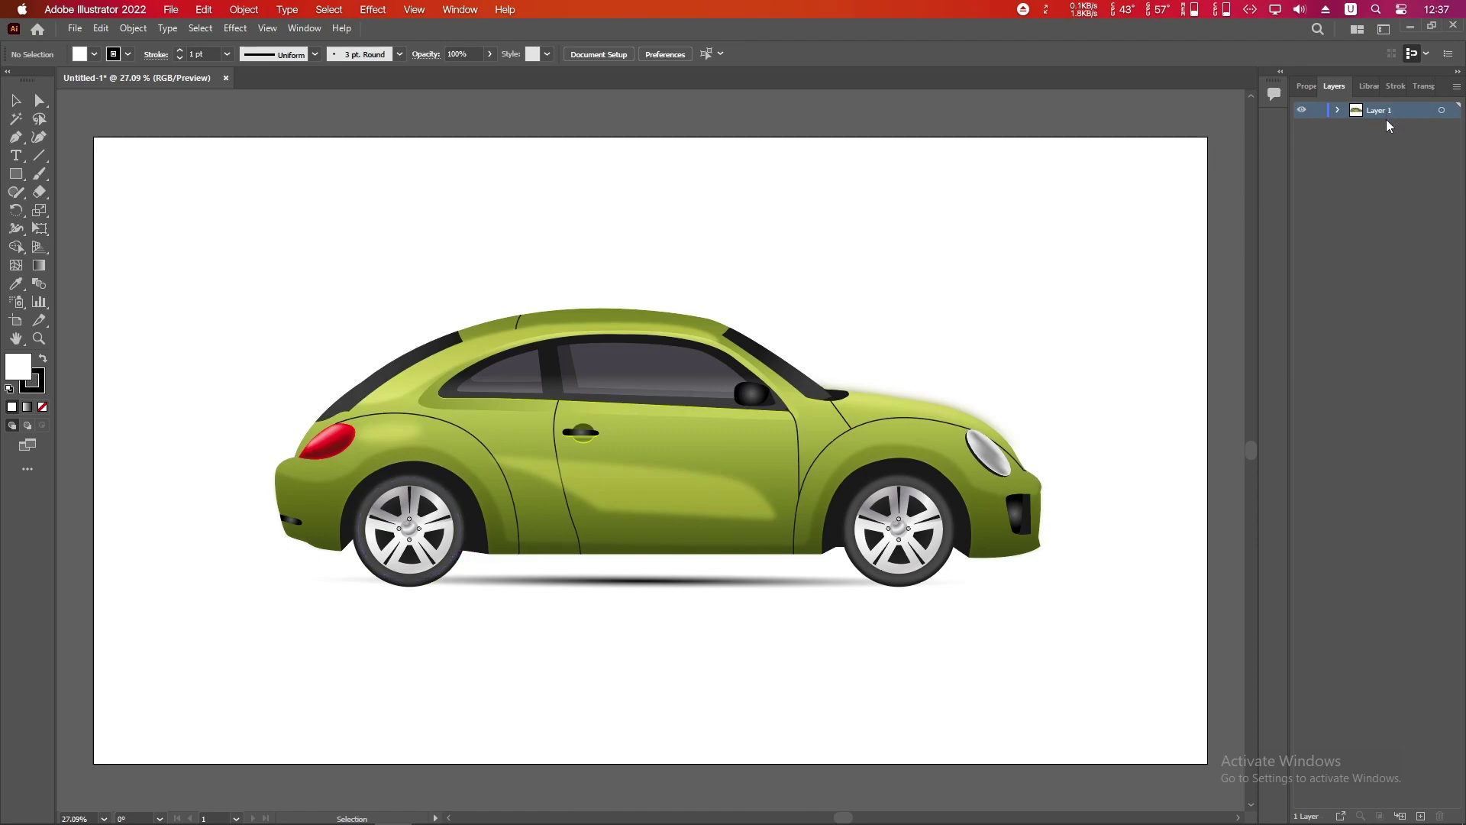
Step: Ungroup the car twice so the rear and front wheel groups can be selected separately
left_click(630, 489)
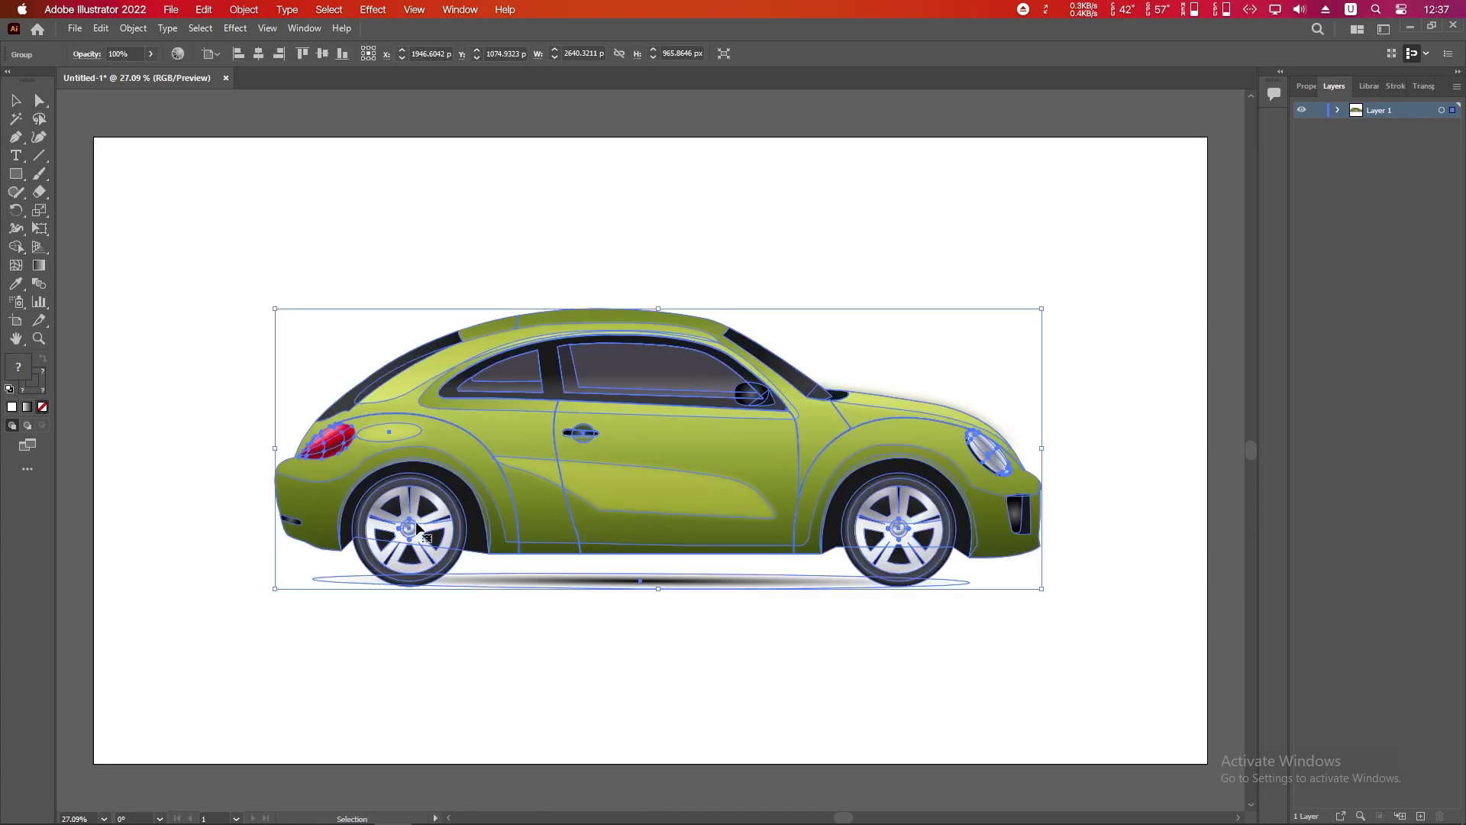
right_click(738, 474)
left_click(771, 601)
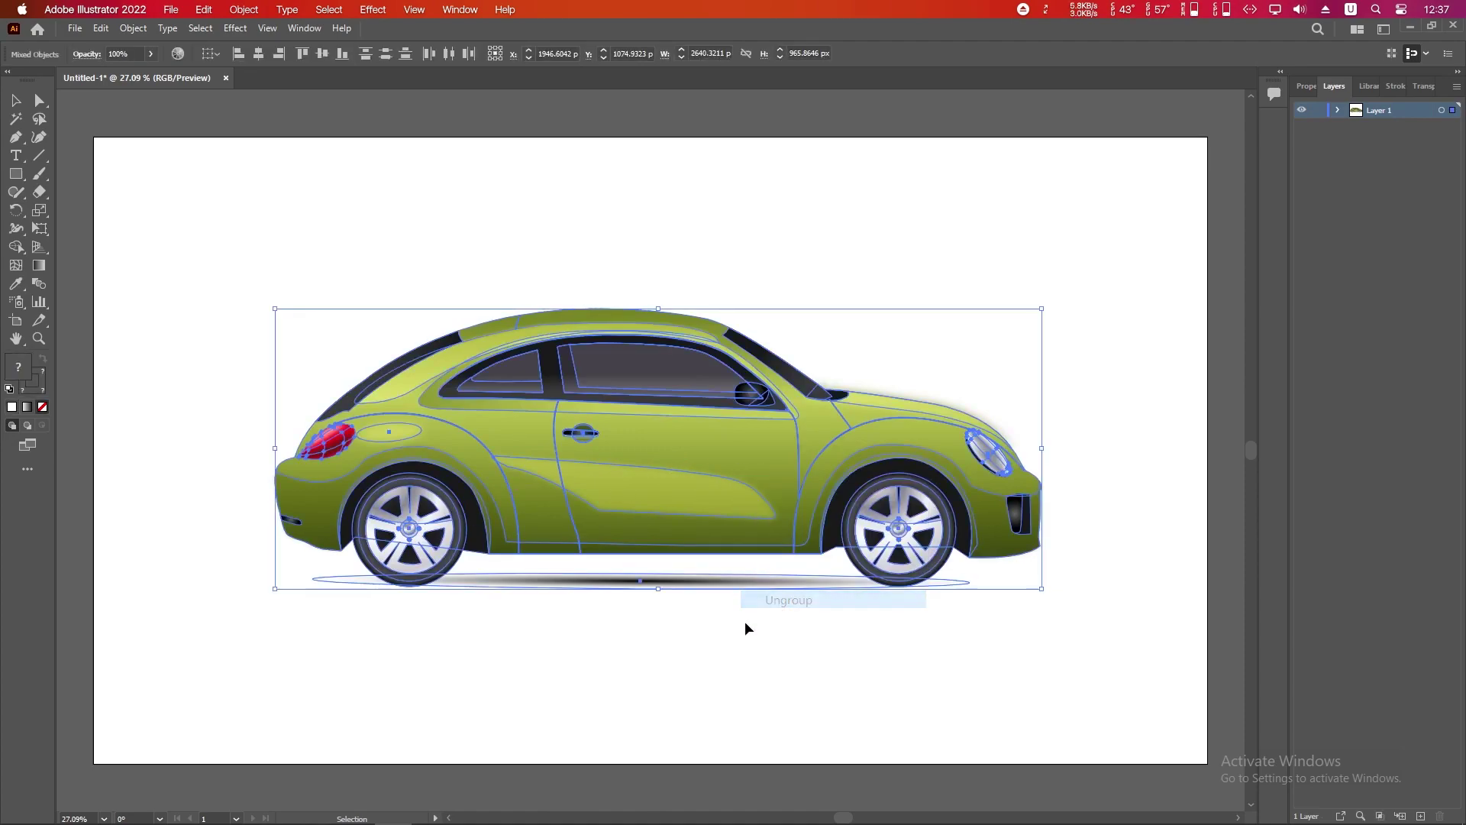
left_click(531, 588)
left_click(428, 521)
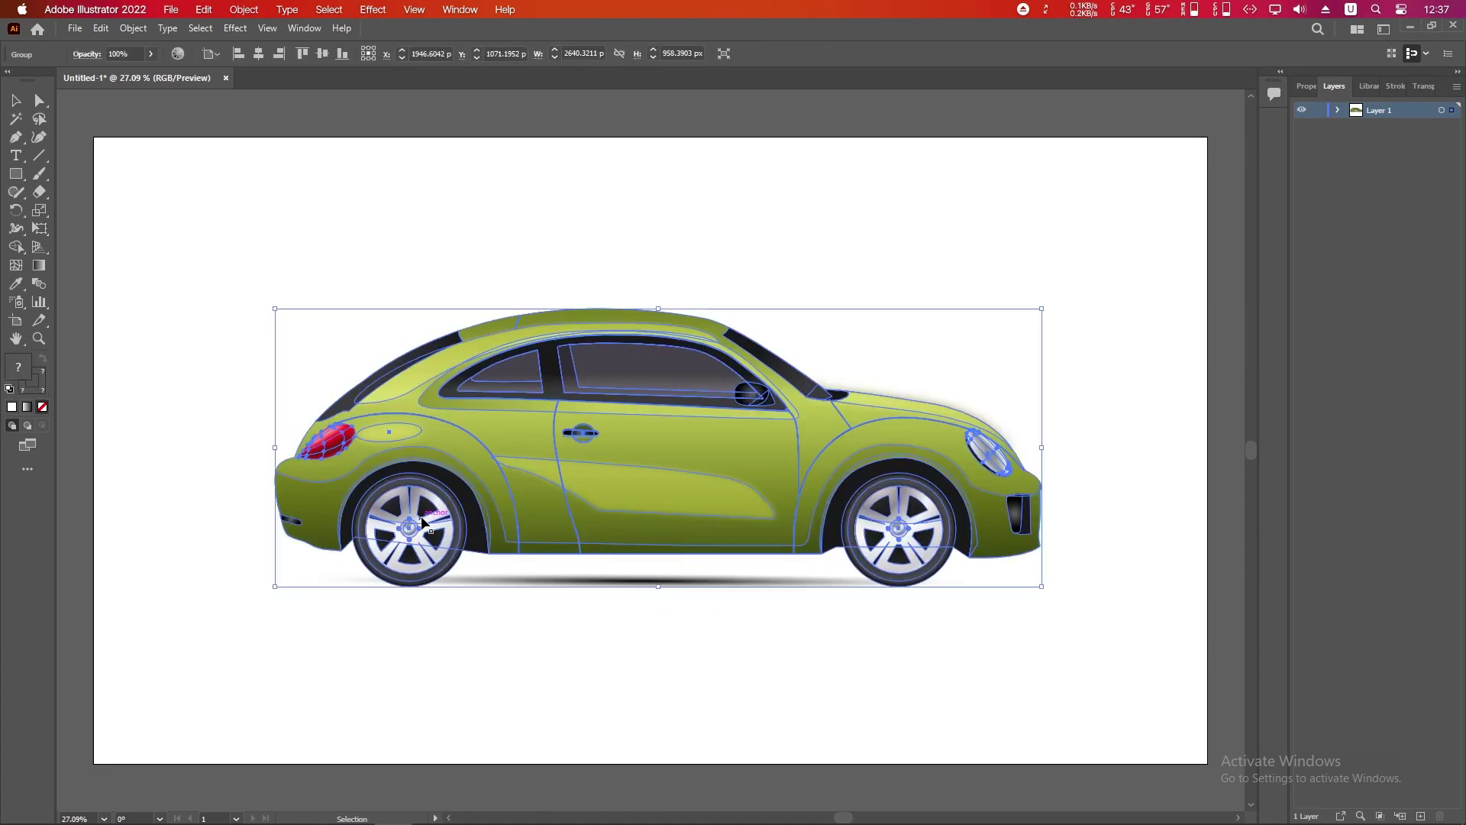
right_click(588, 505)
left_click(630, 628)
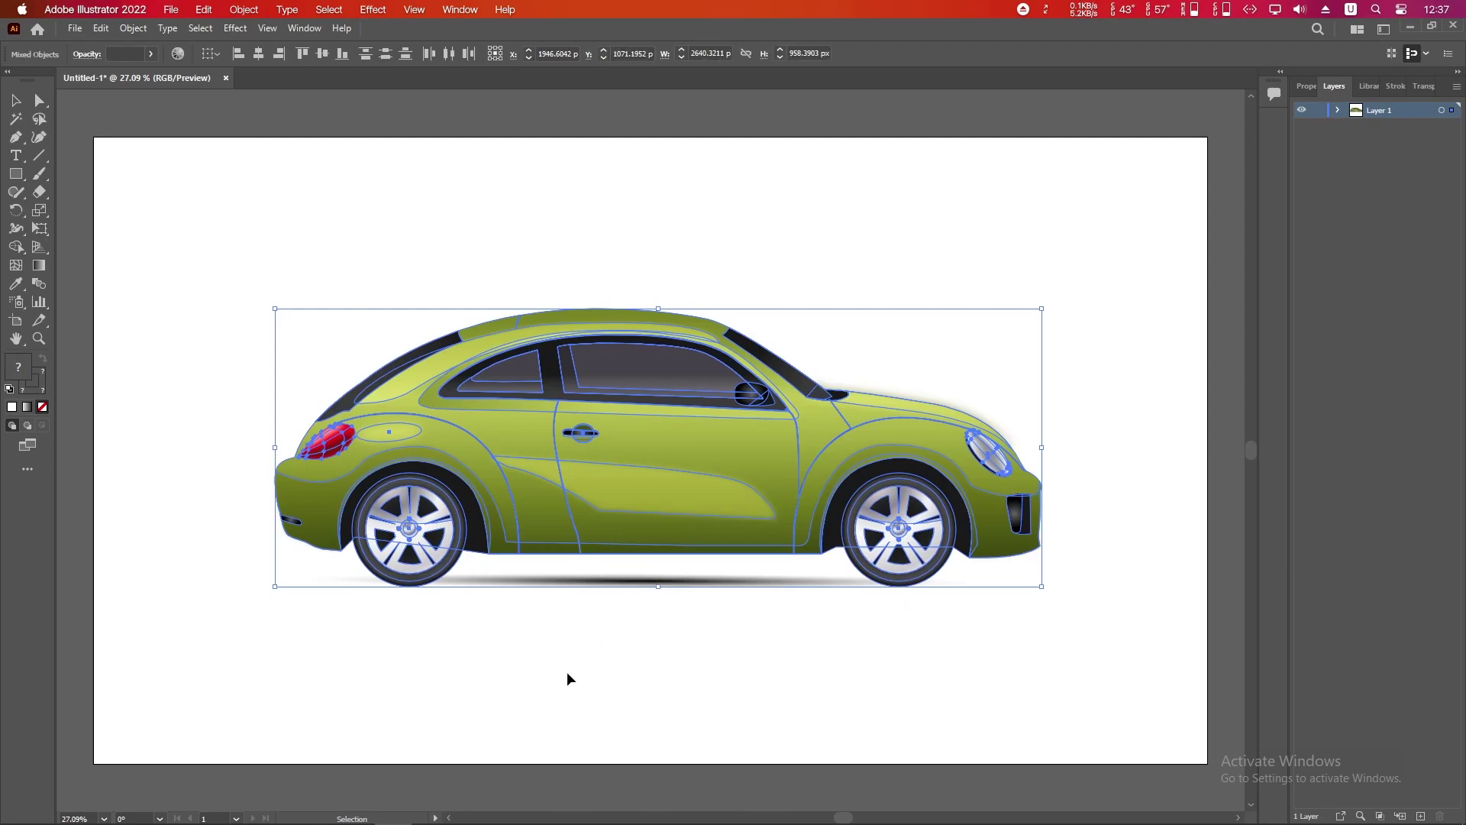
left_click(481, 614)
left_click(408, 527)
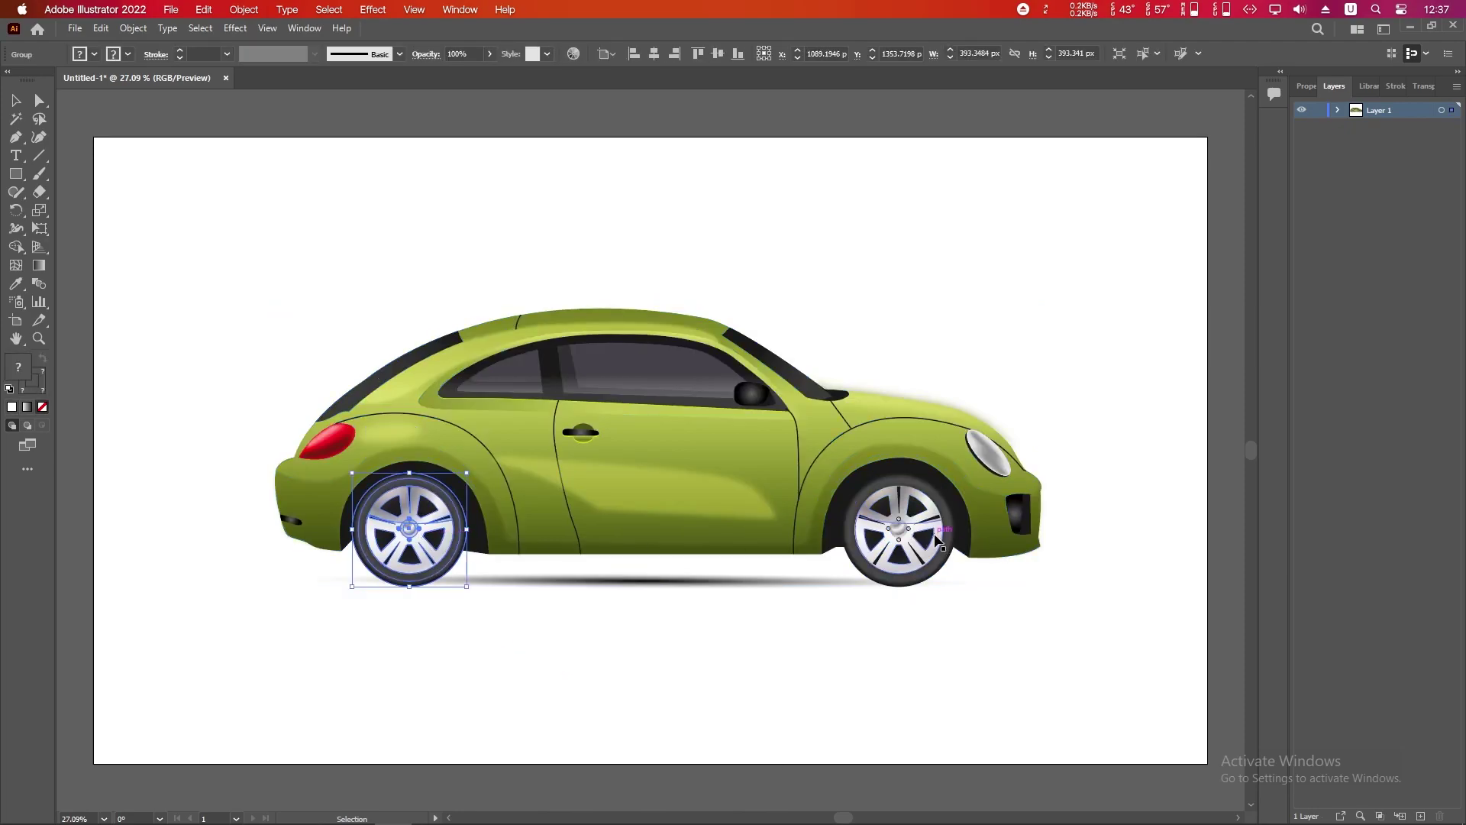
left_click(899, 525)
left_click(385, 536)
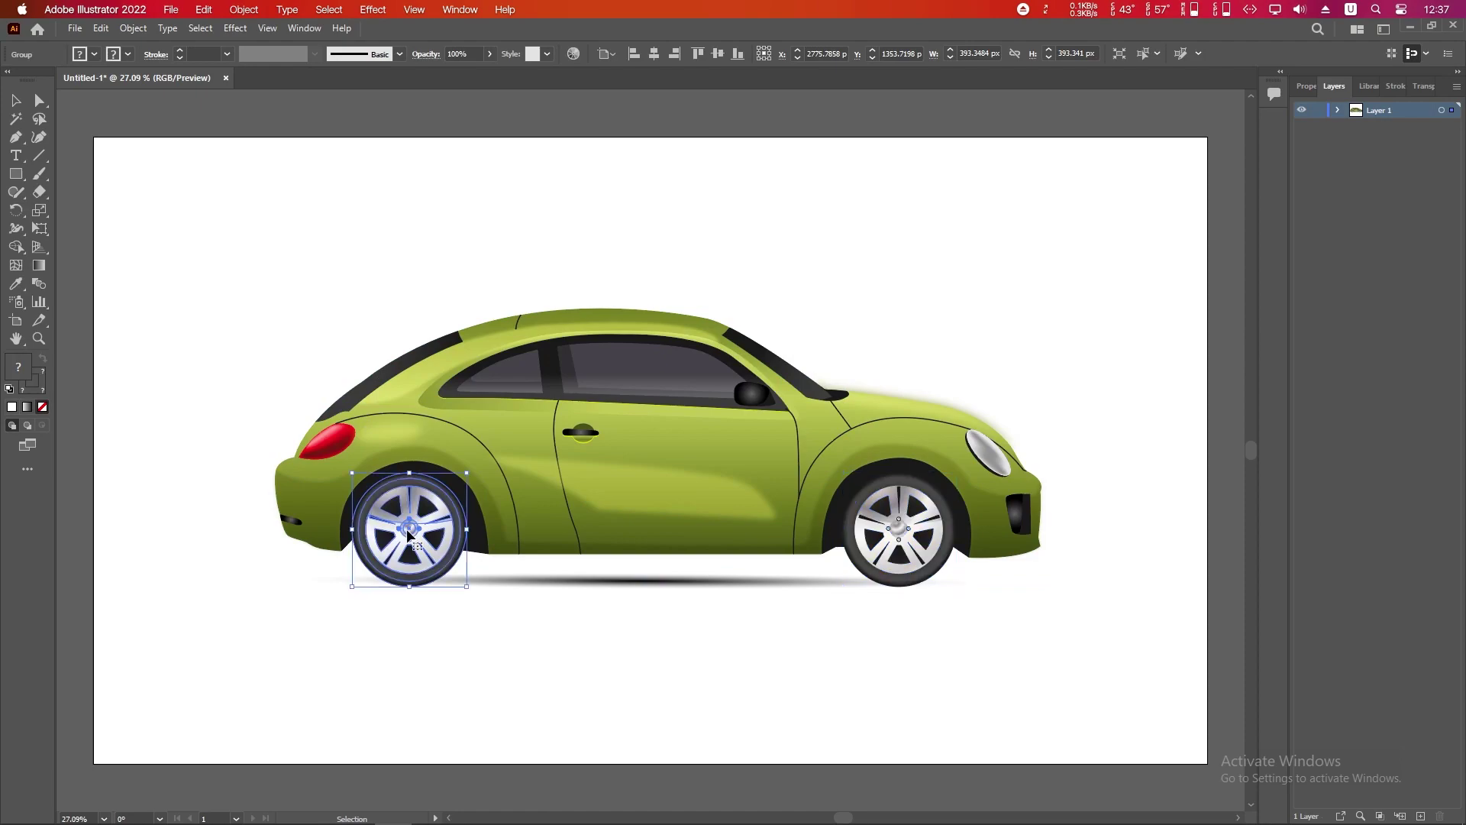
left_click(888, 539)
left_click(580, 707)
key("ctrl+0")
Step: Move the rear wheel group into a new layer named 'left wheel'
left_click(1420, 816)
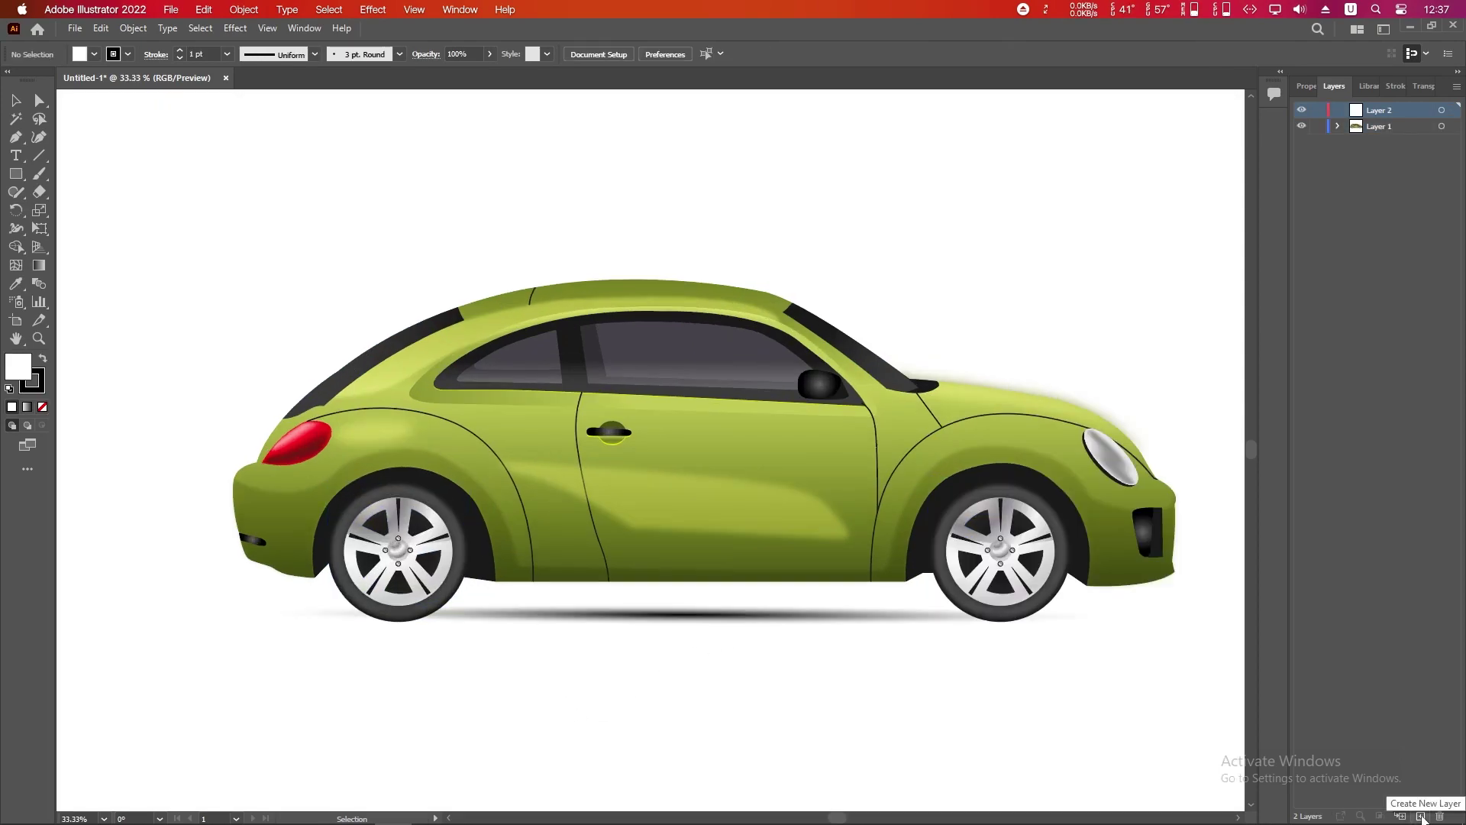
left_click(393, 561)
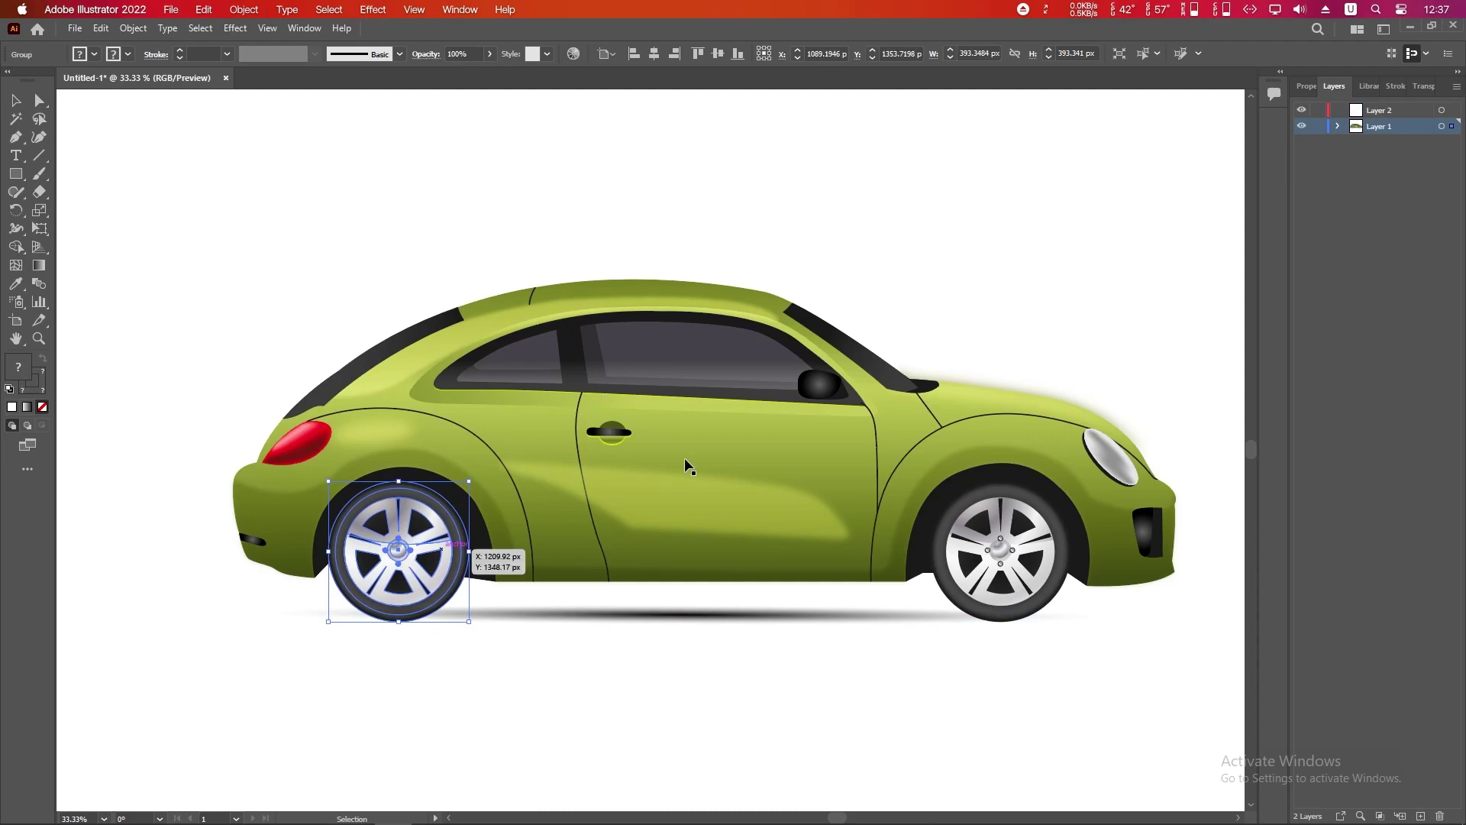
left_click(1338, 126)
left_click(1394, 175)
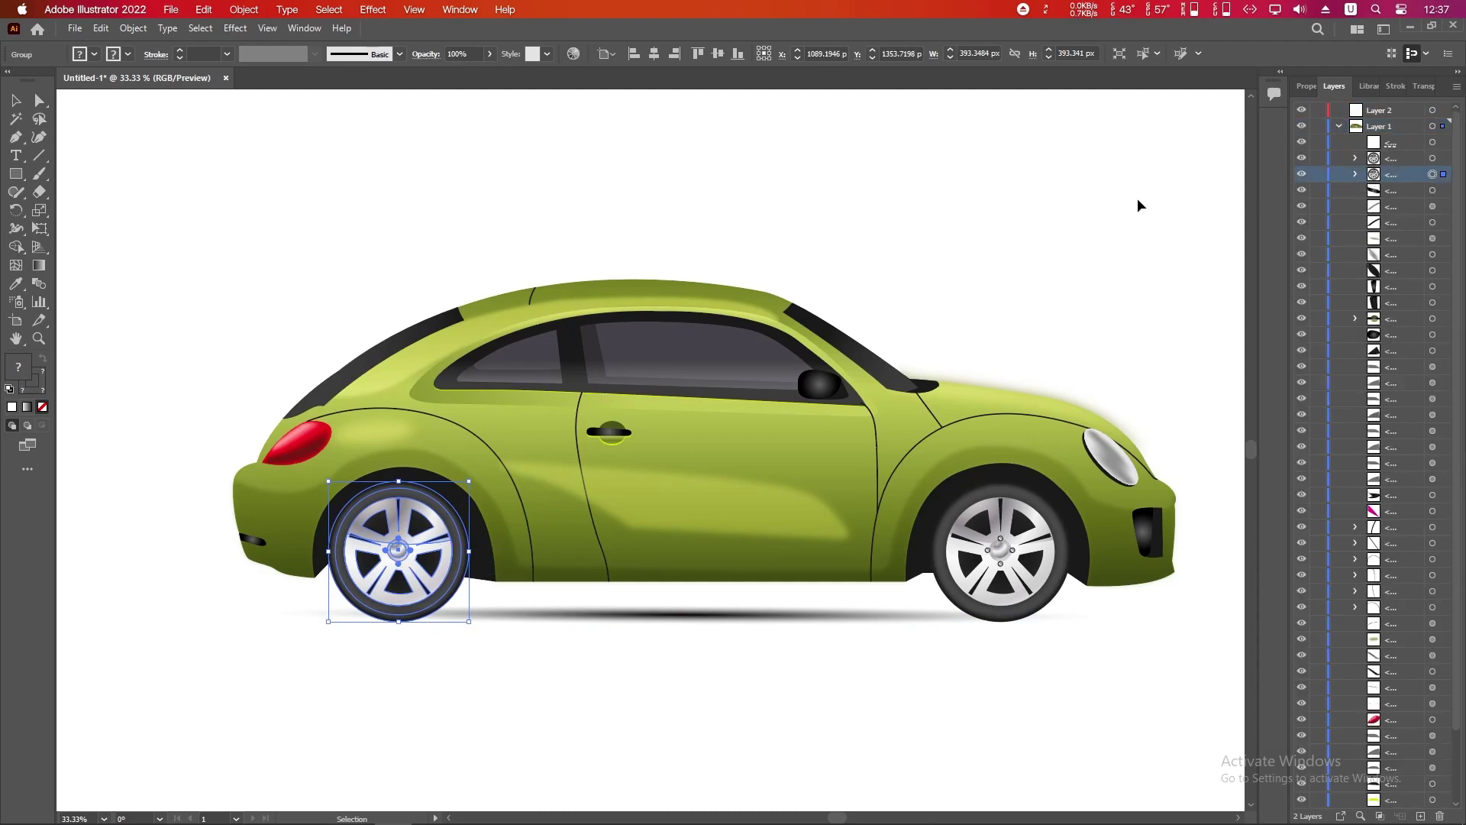
left_click(486, 703)
left_click(1433, 174)
left_click_drag(1391, 174, 1389, 115)
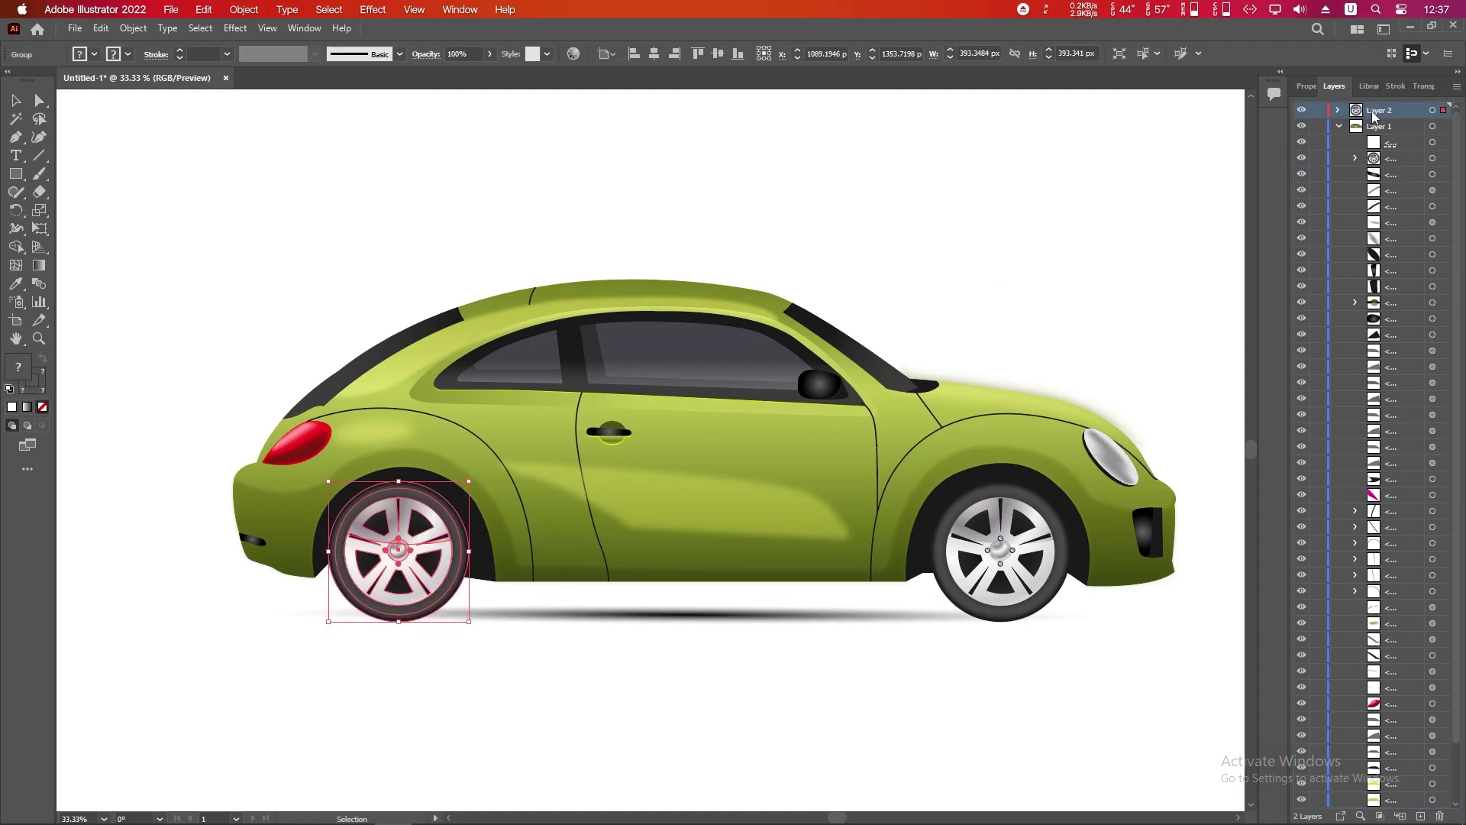
left_click(1339, 126)
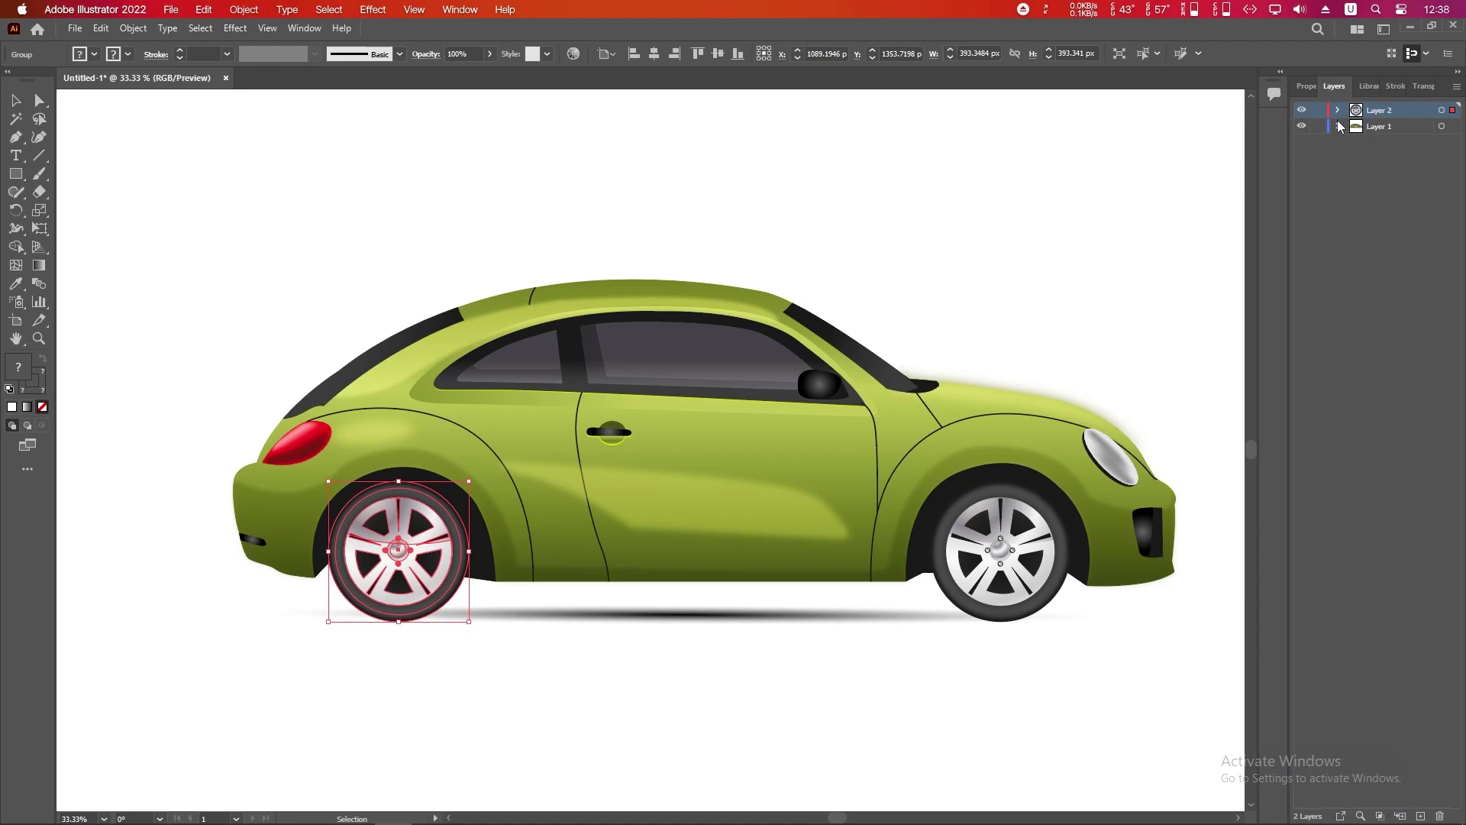
double_click(1378, 114)
type("left wheel")
key("Return")
Step: Move the front wheel group into another new layer named 'right wheel'
left_click(1420, 816)
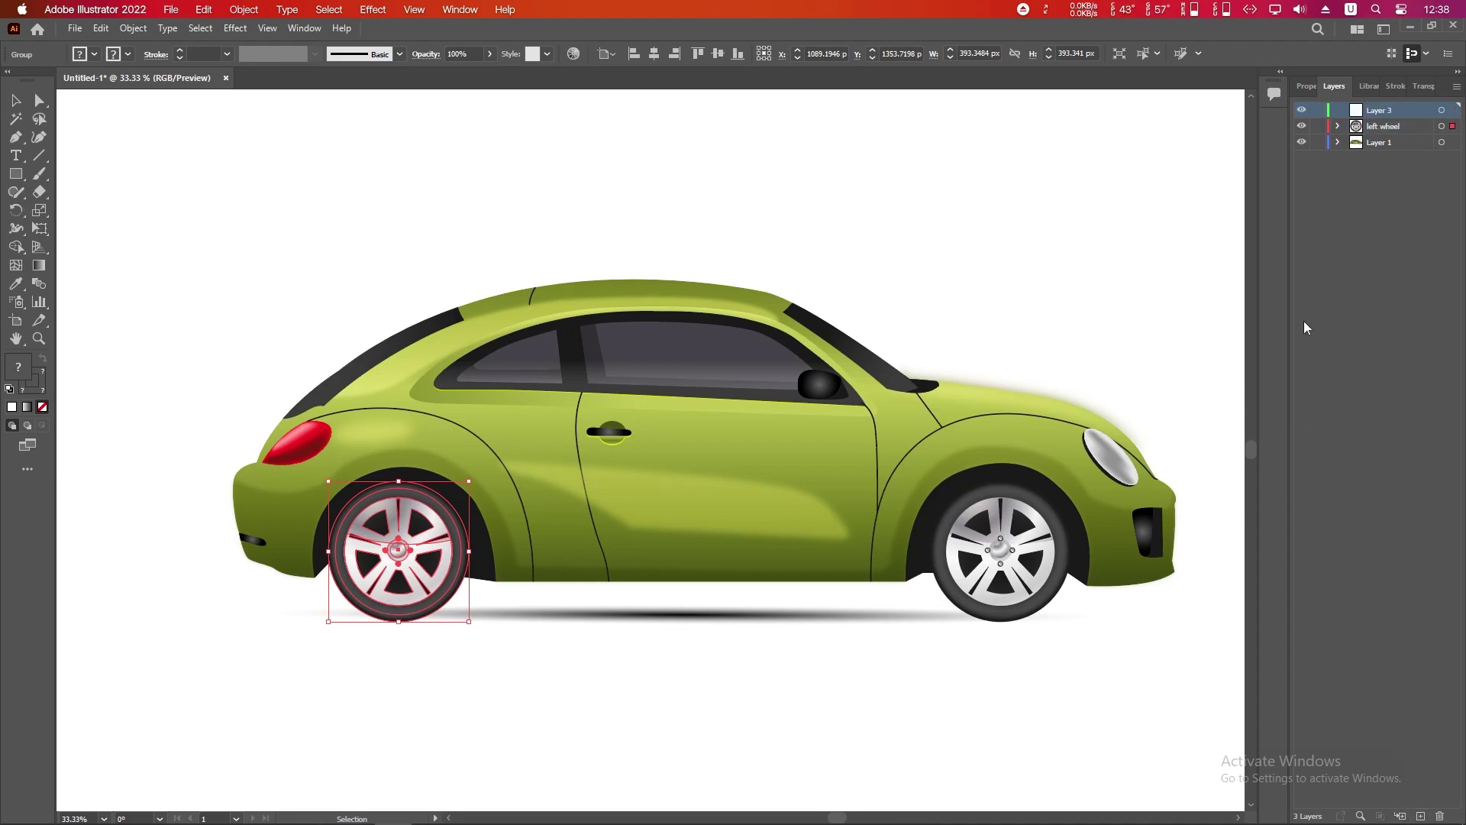
left_click(1338, 143)
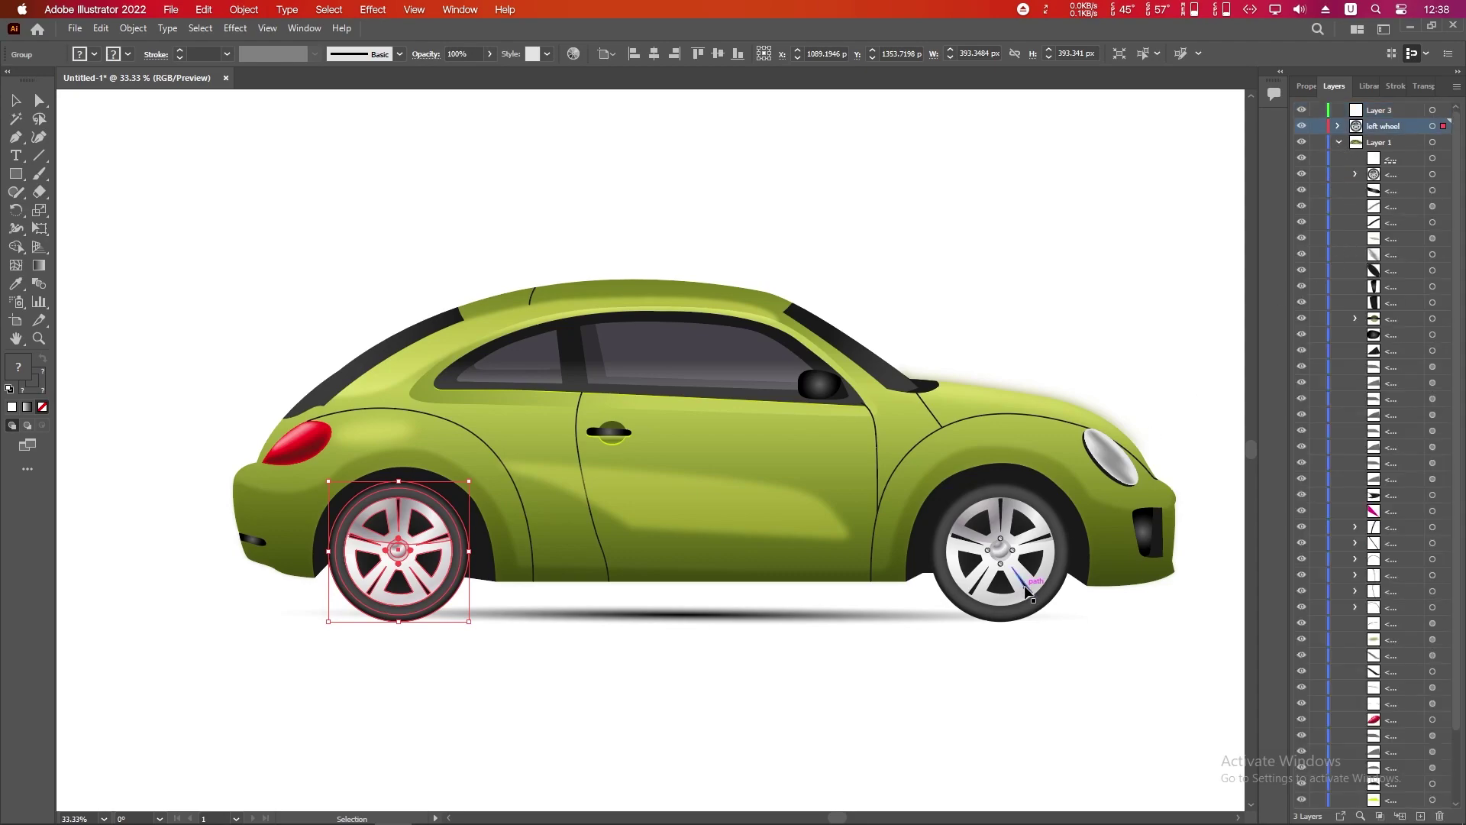
left_click(1007, 537)
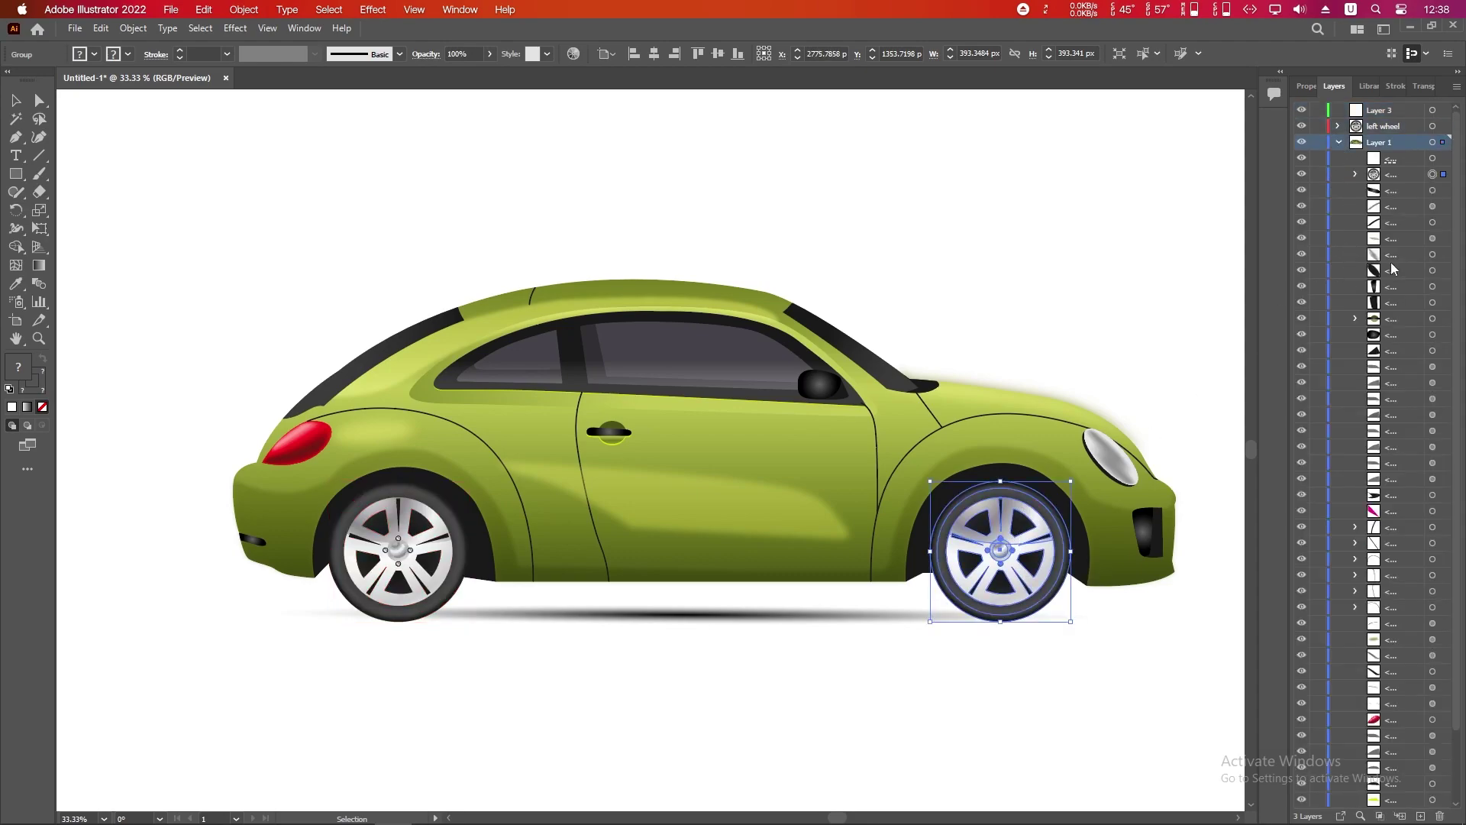
left_click(1404, 176)
left_click_drag(1387, 178, 1388, 113)
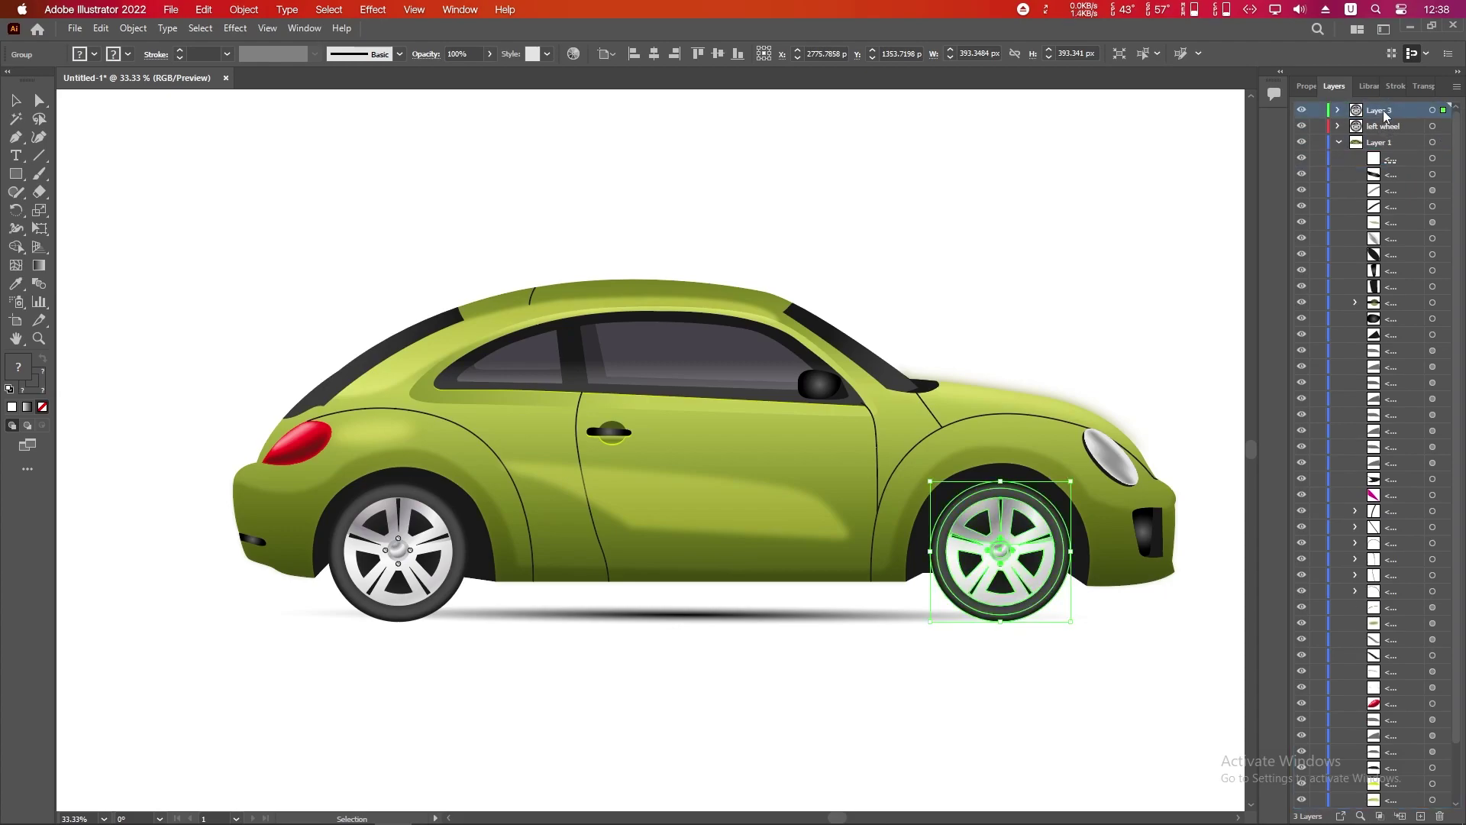
left_click(1343, 142)
double_click(1391, 111)
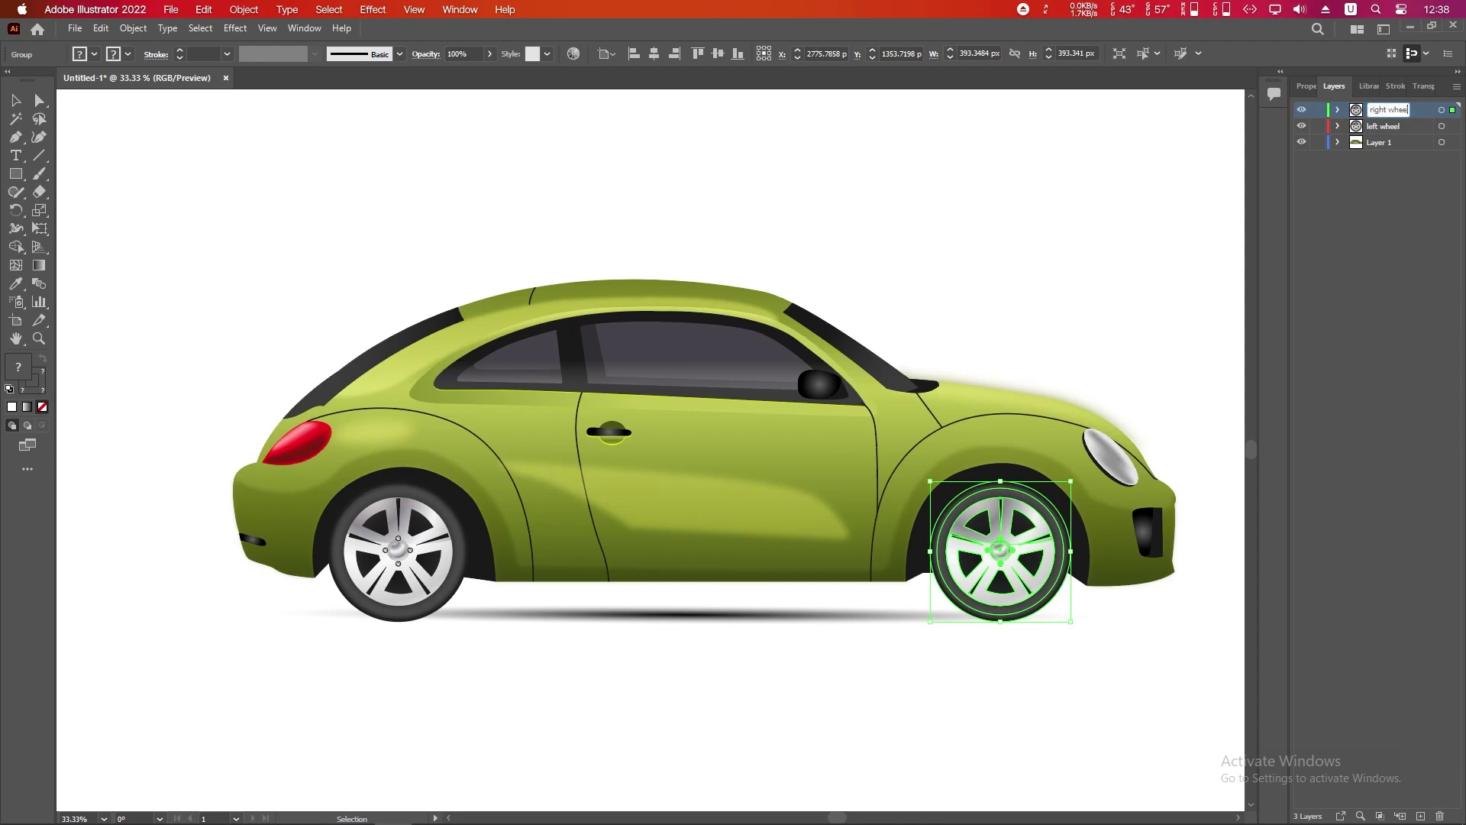
key("Return")
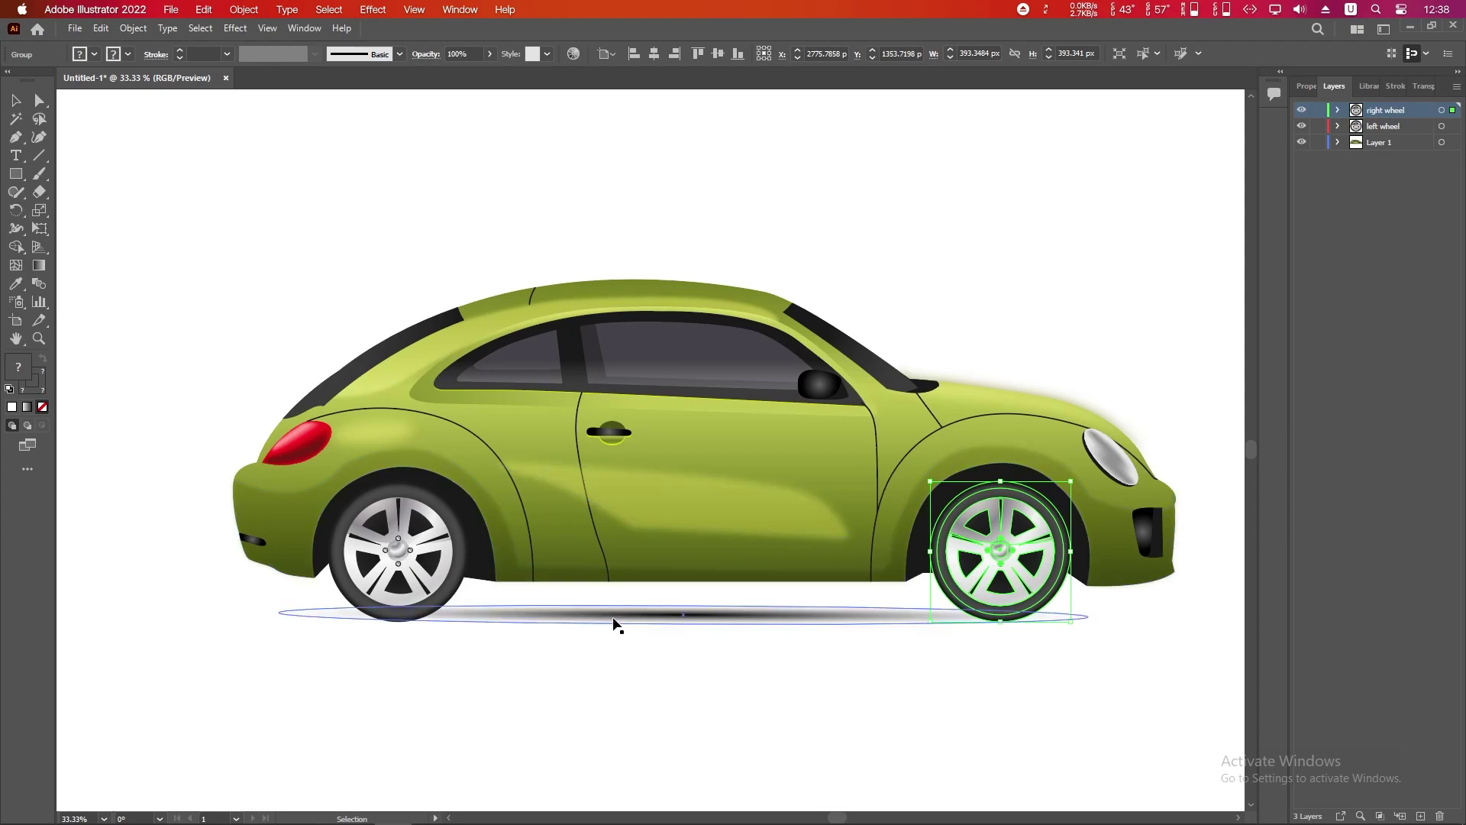
Step: Move the car's shadow path into a new layer named 'shadow'
left_click(633, 622)
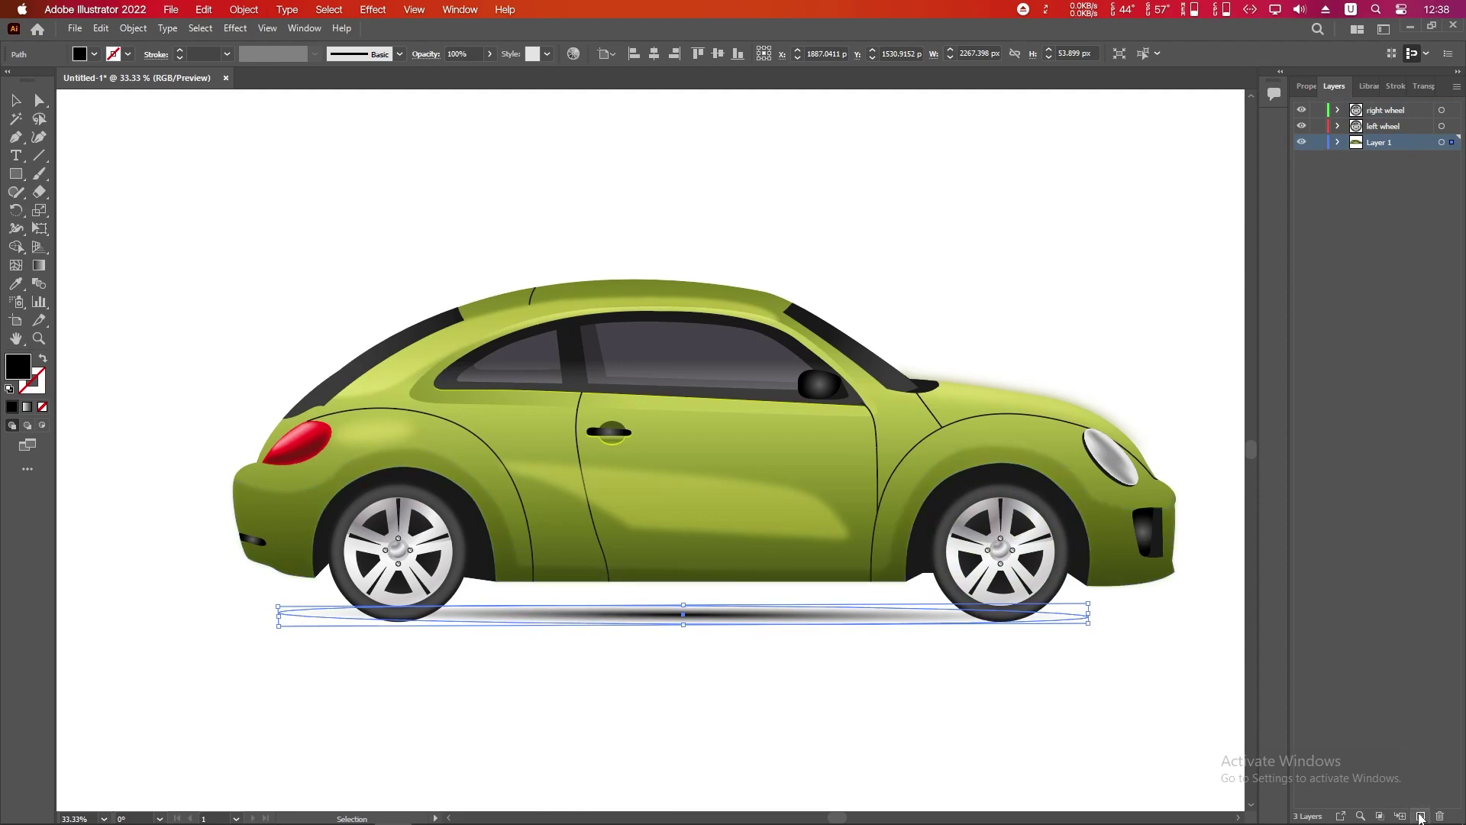
left_click(1420, 815)
left_click(718, 592)
left_click(697, 615)
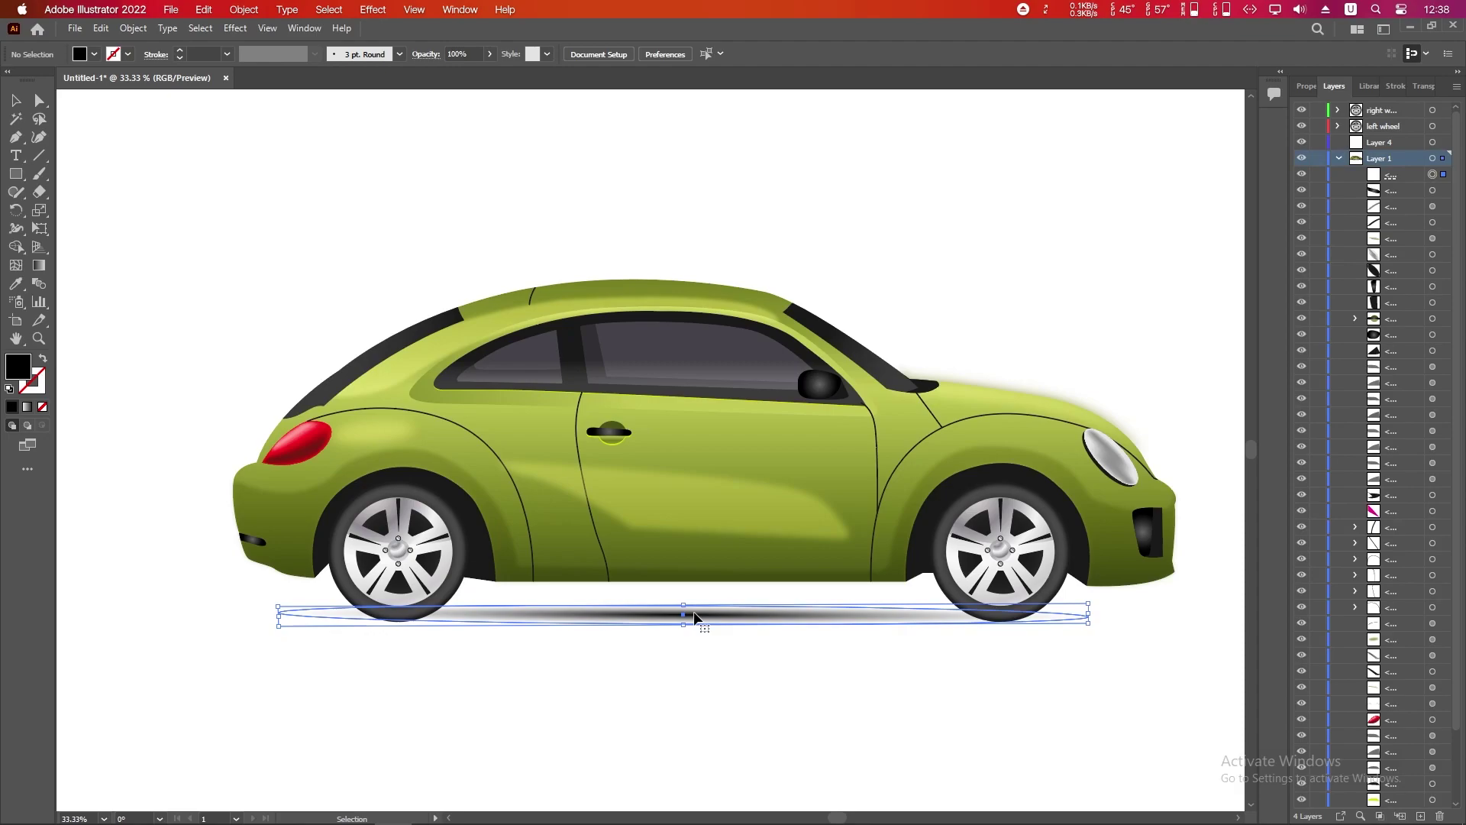
left_click(1019, 289)
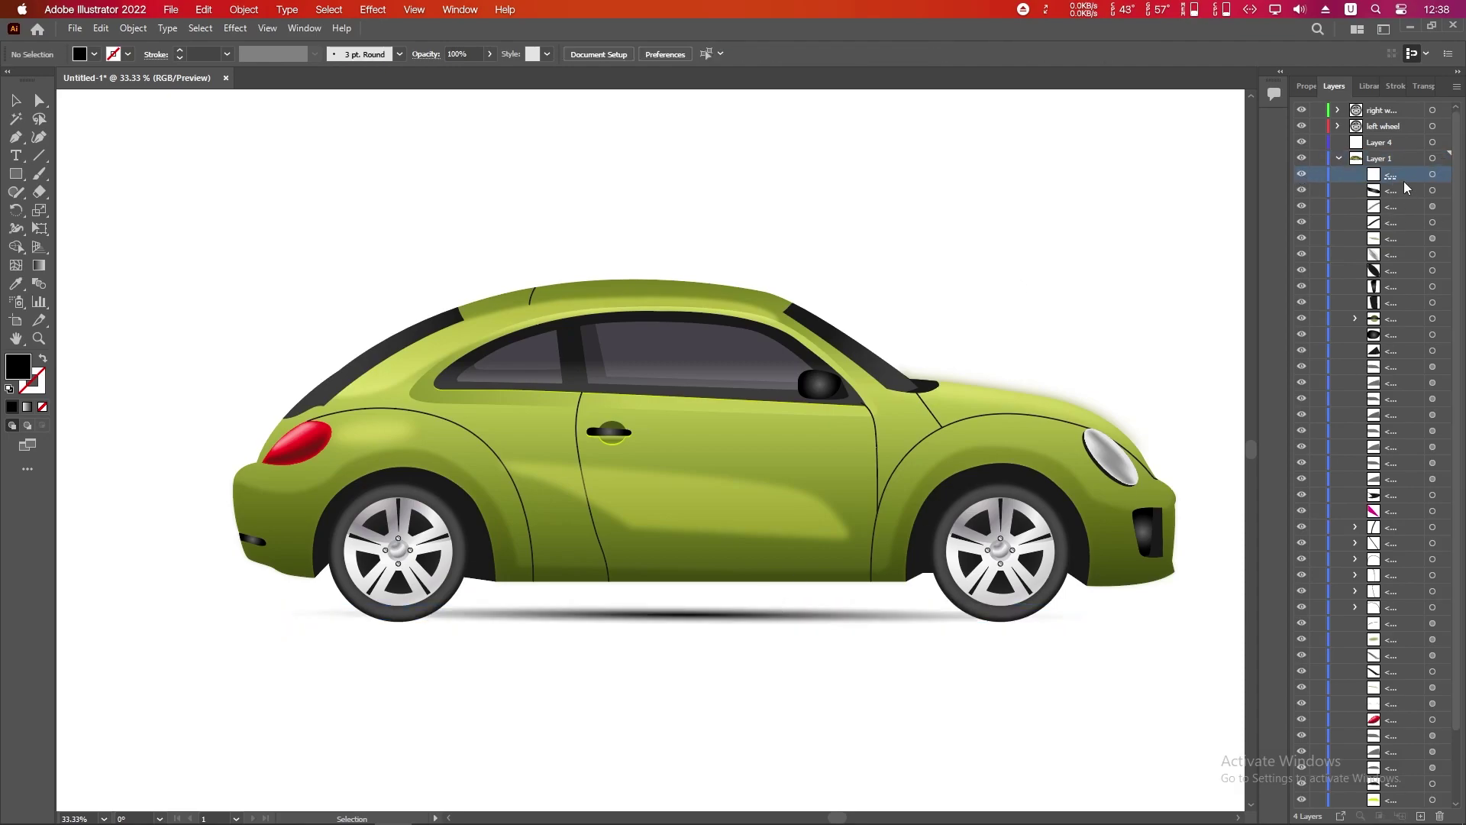
left_click_drag(1405, 188, 1394, 143)
double_click(1395, 143)
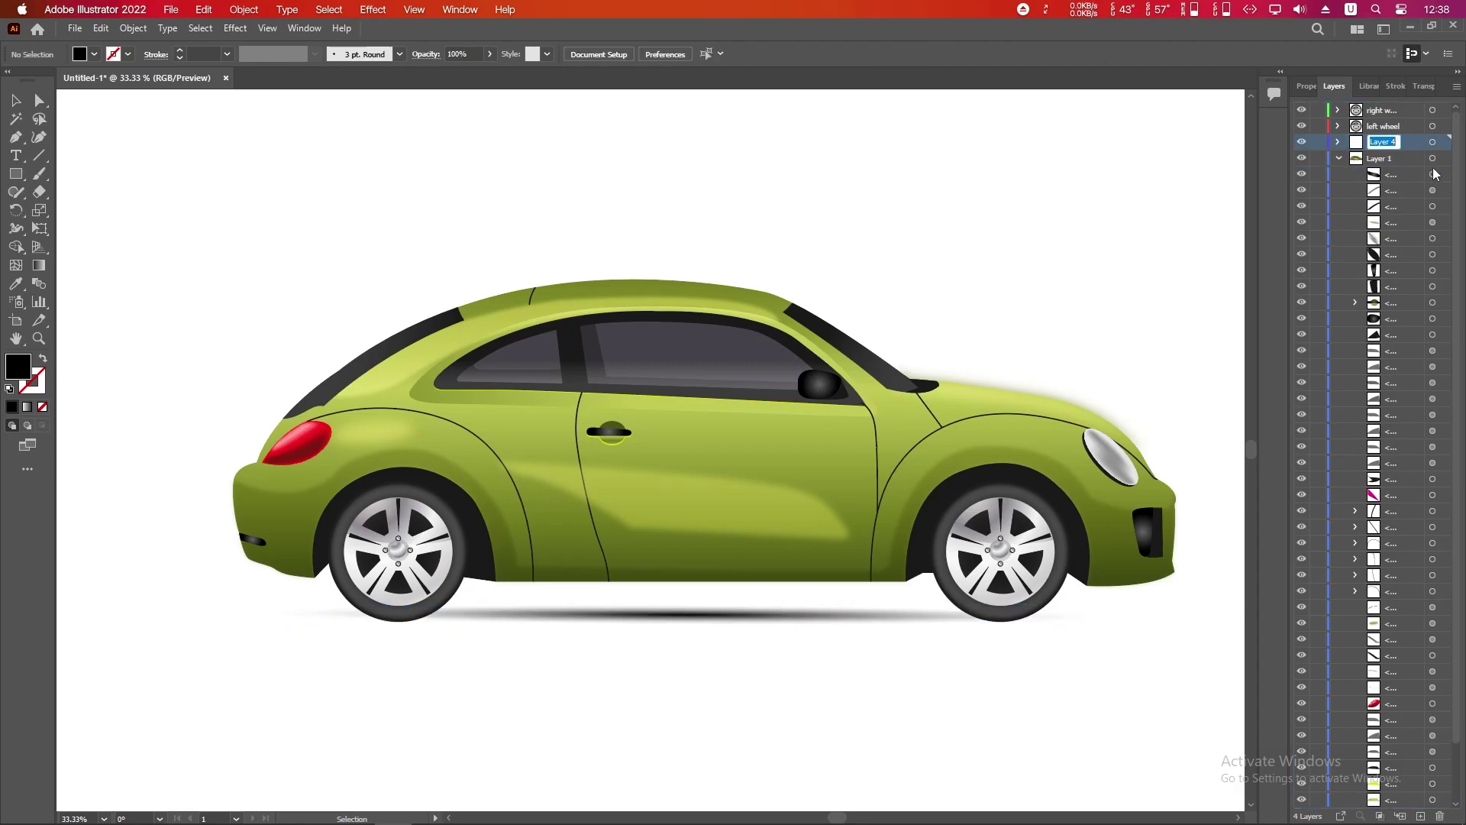
type("shadow")
key("Return")
Step: Rename Layer 1 to 'body' and toggle each layer's visibility to check its contents
left_click(1339, 158)
double_click(1379, 158)
type("body")
key("Return")
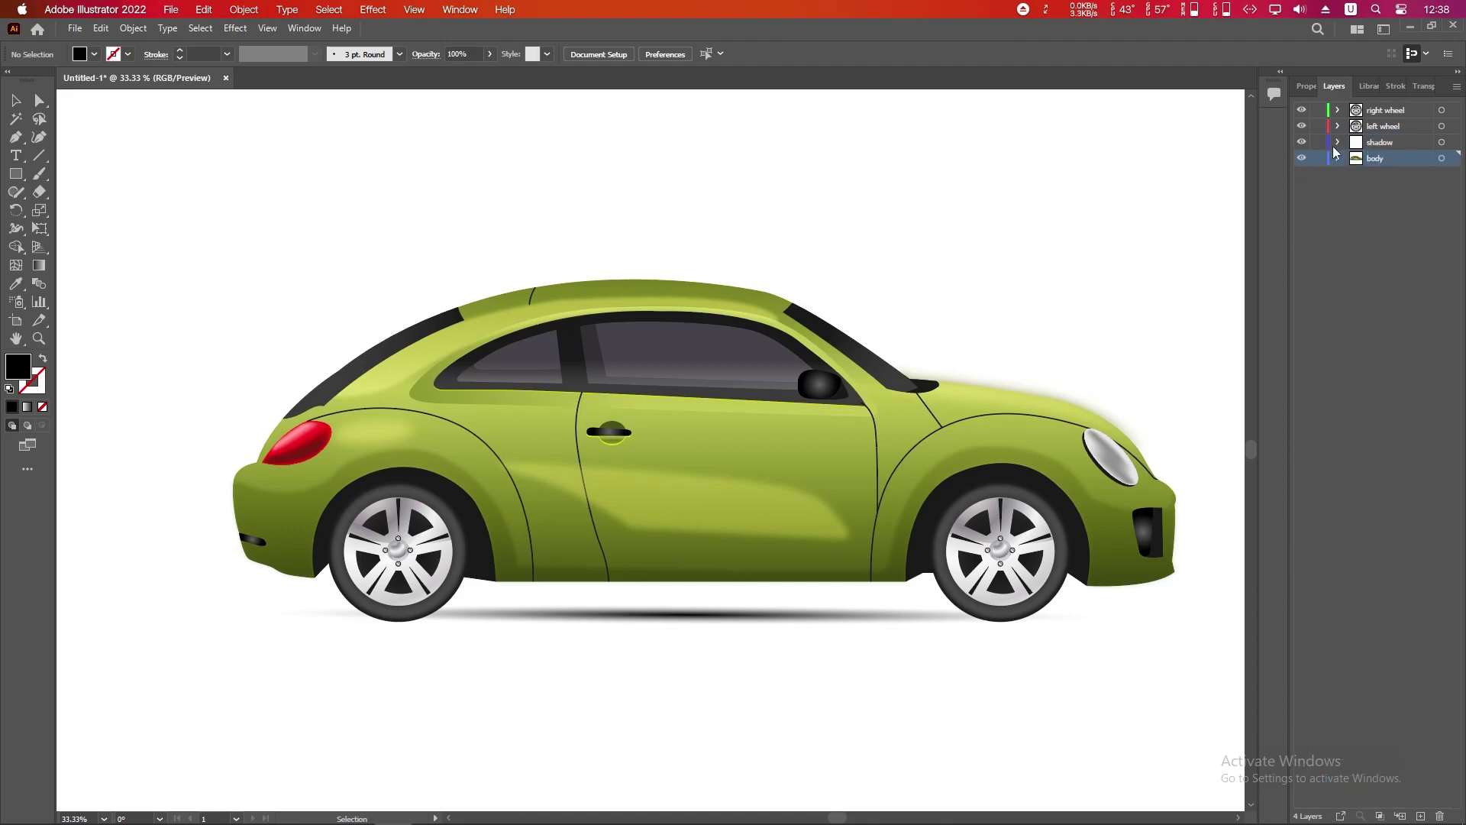
left_click(1302, 158)
left_click(1302, 158)
left_click(1302, 142)
left_click(1302, 142)
left_click(1303, 126)
left_click(1303, 126)
left_click(1302, 110)
left_click(1302, 110)
Step: Save the document as car.ai in the Animation from freepik folder
key("ctrl+shift+s")
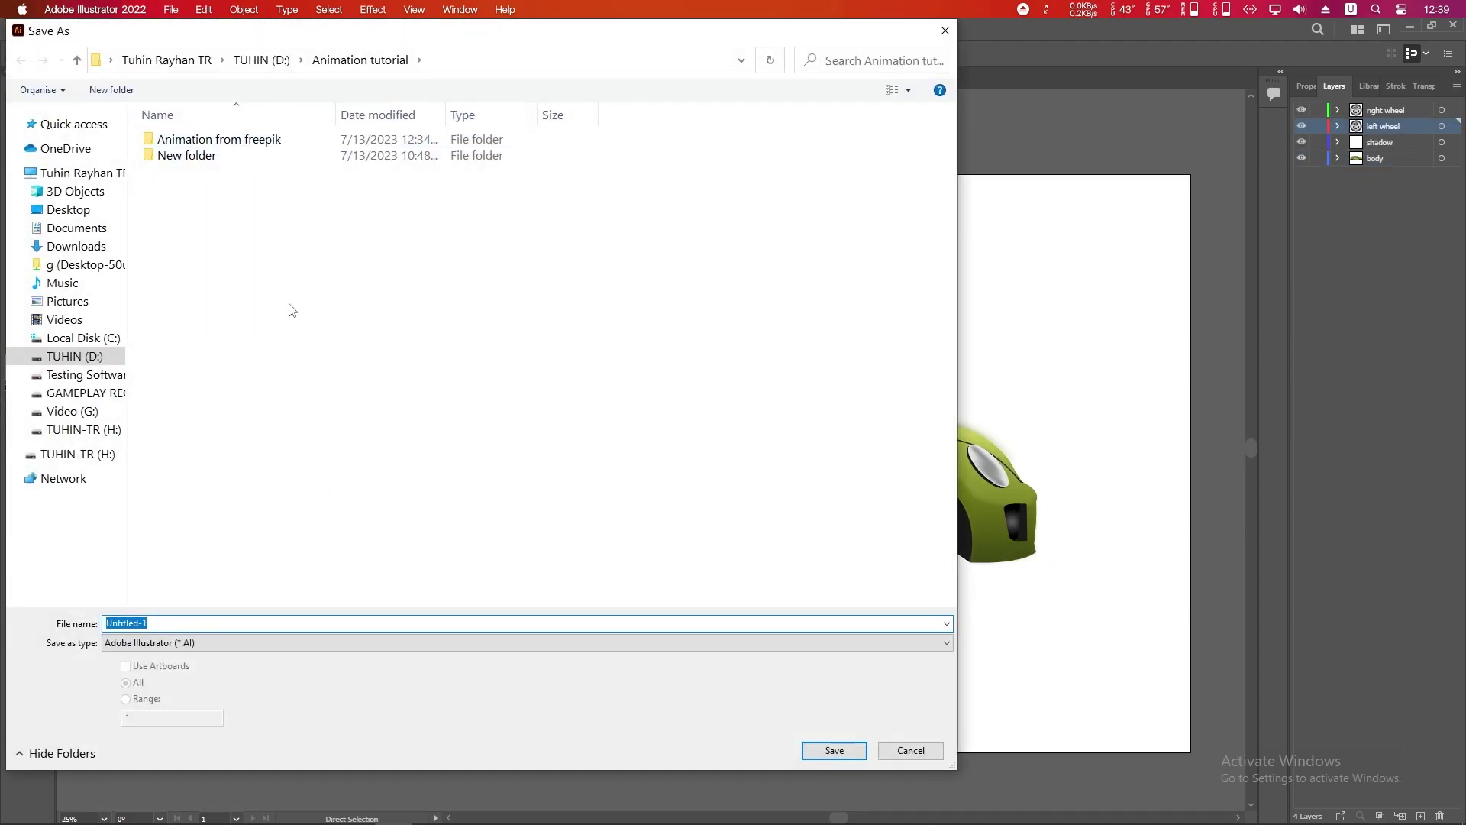
double_click(259, 139)
key("Return")
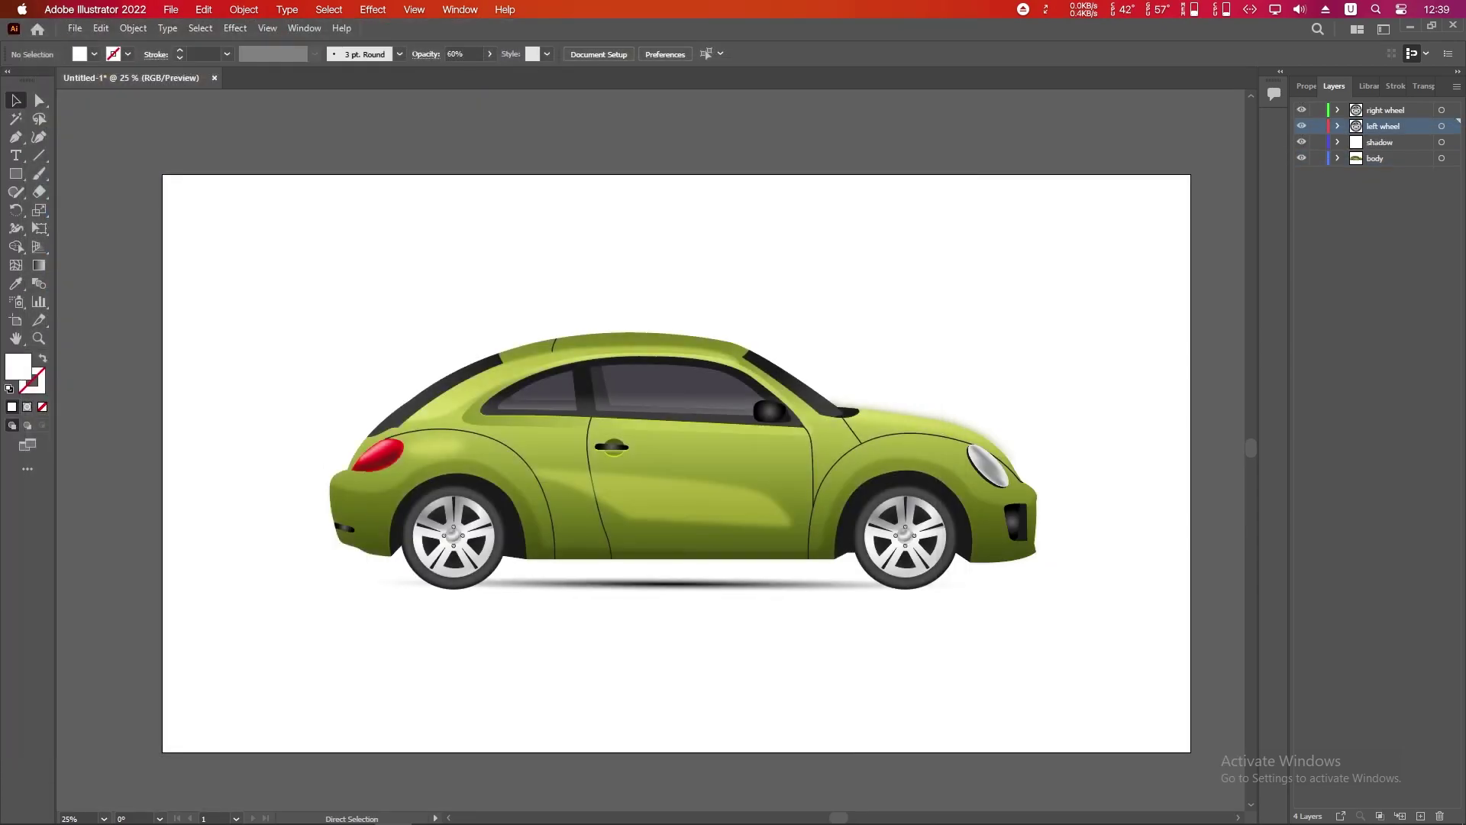
key("Return")
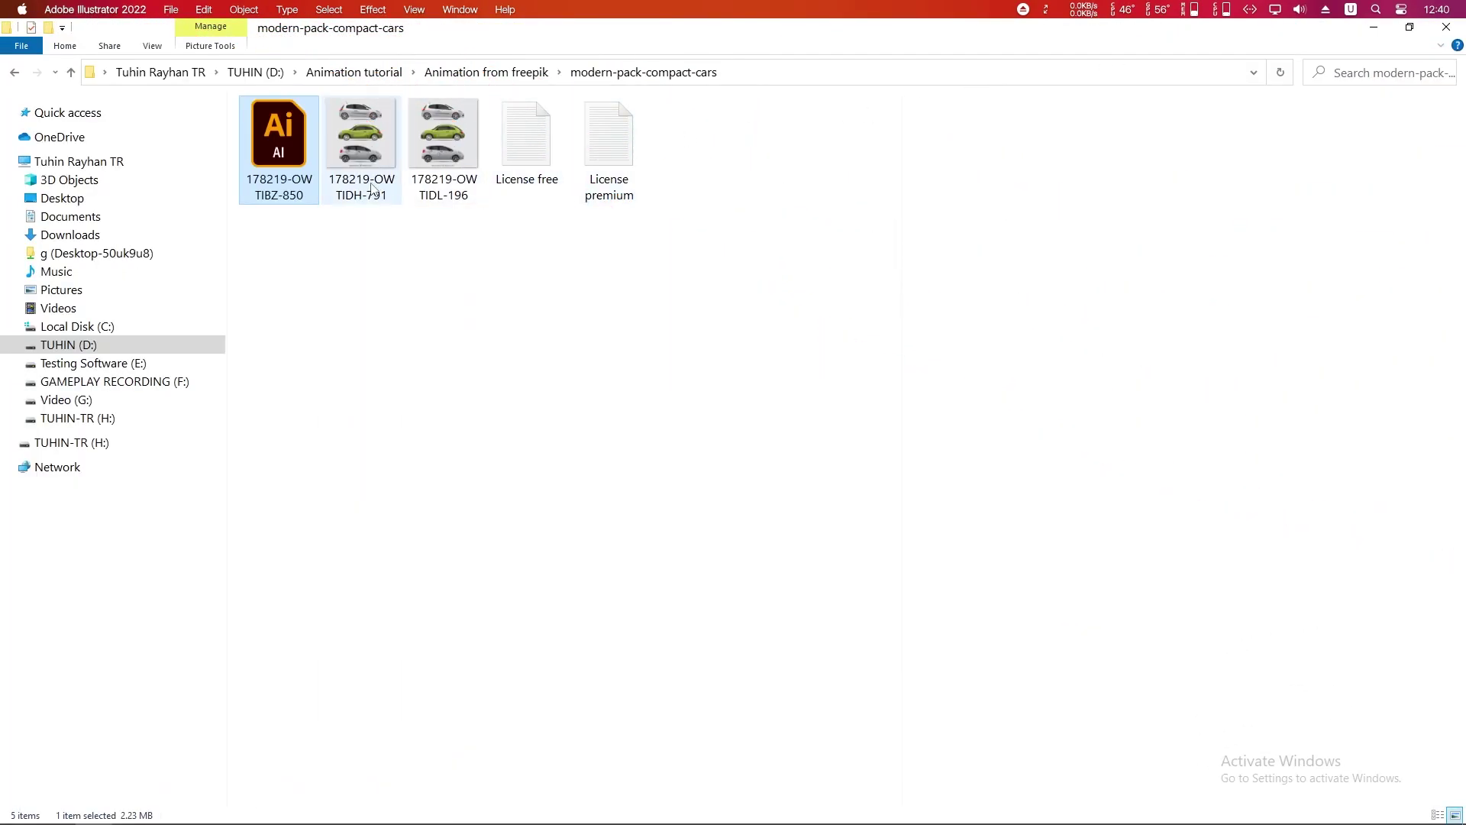
Step: Extract the desert-forest-landscape-night-scene-with-long-road ZIP in Animation from freepik
left_click(486, 71)
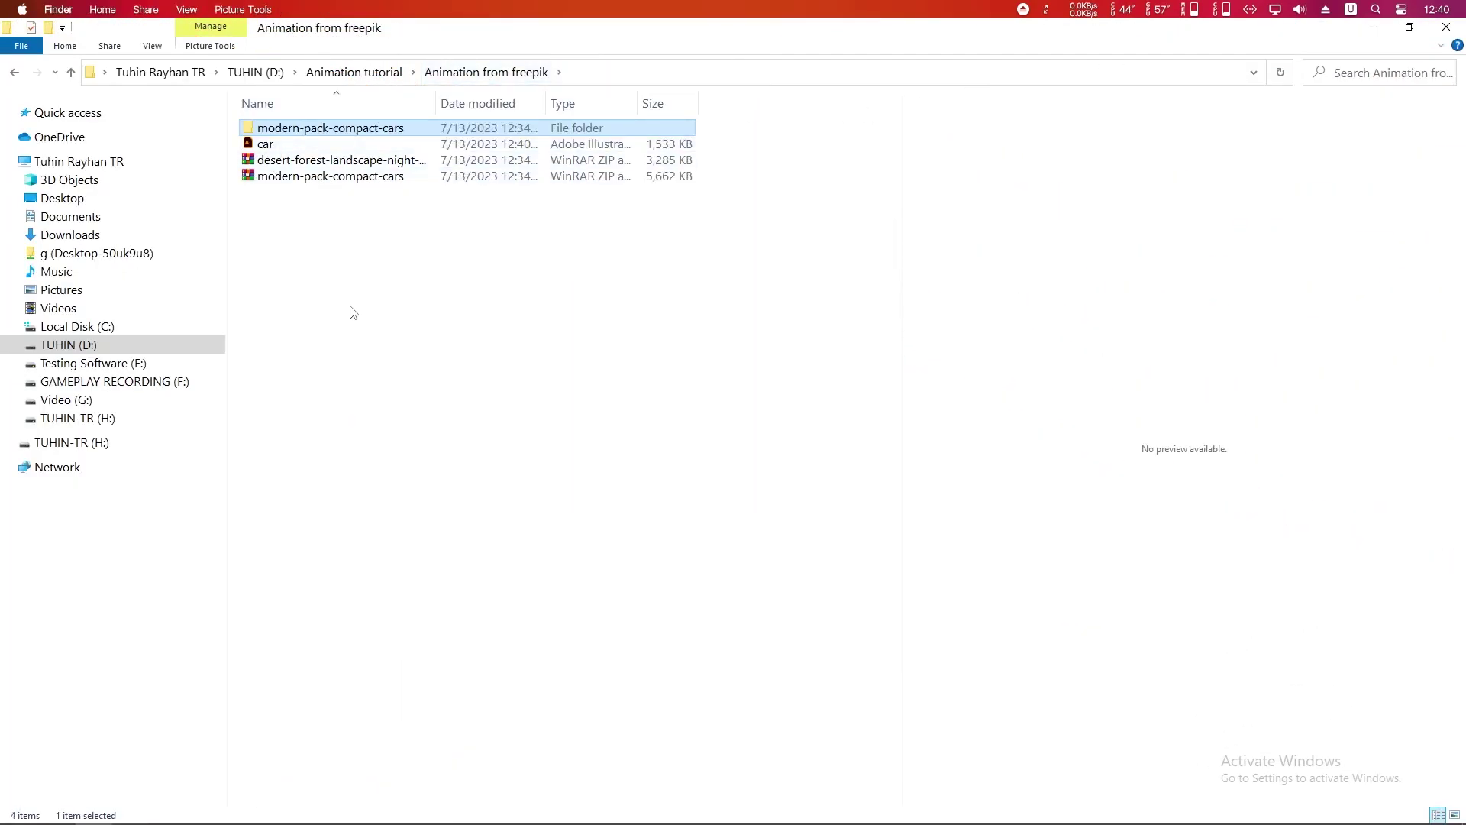
left_click(309, 162)
right_click(412, 162)
left_click(176, 233)
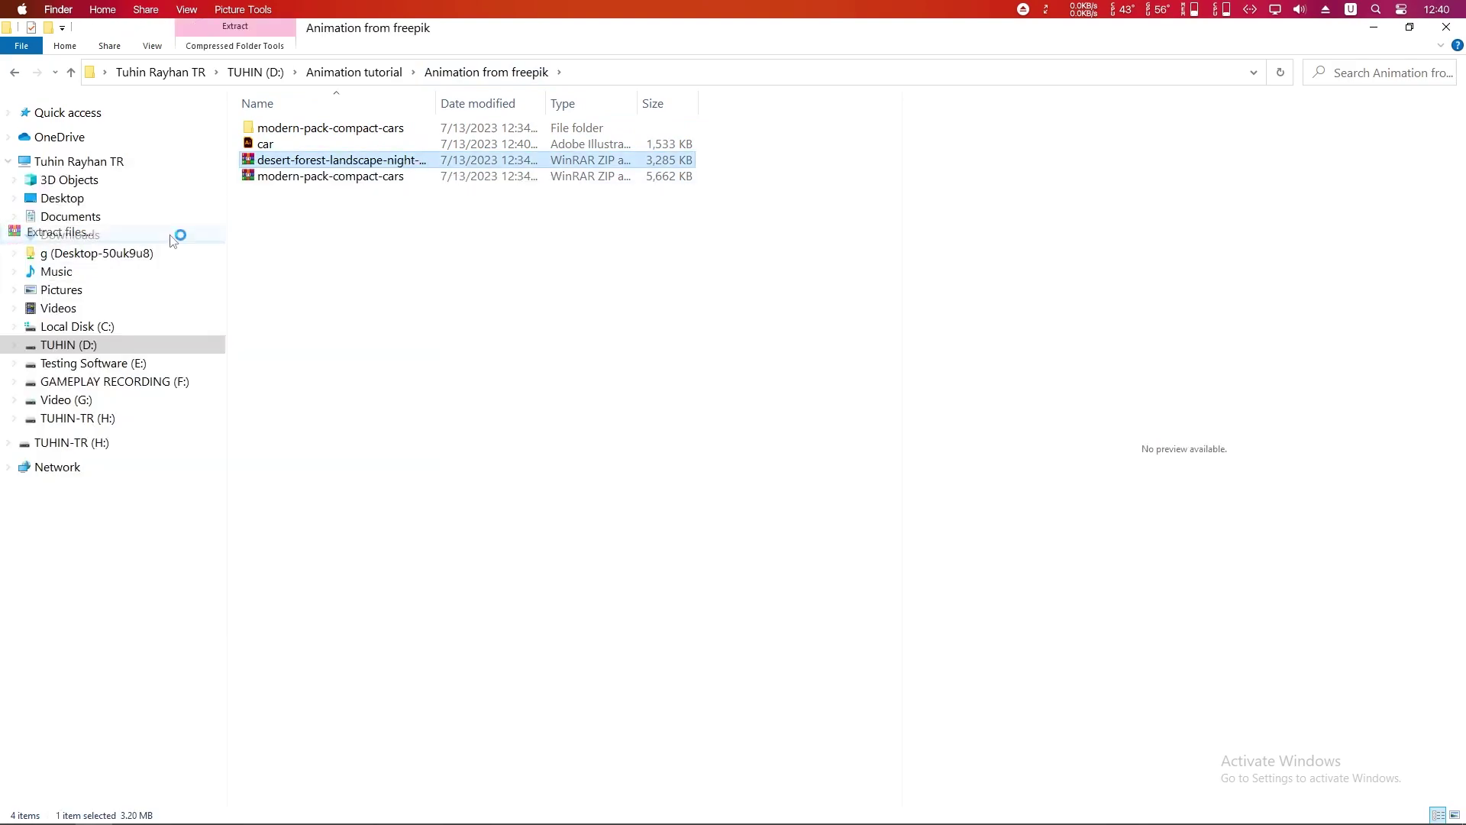
key("Return")
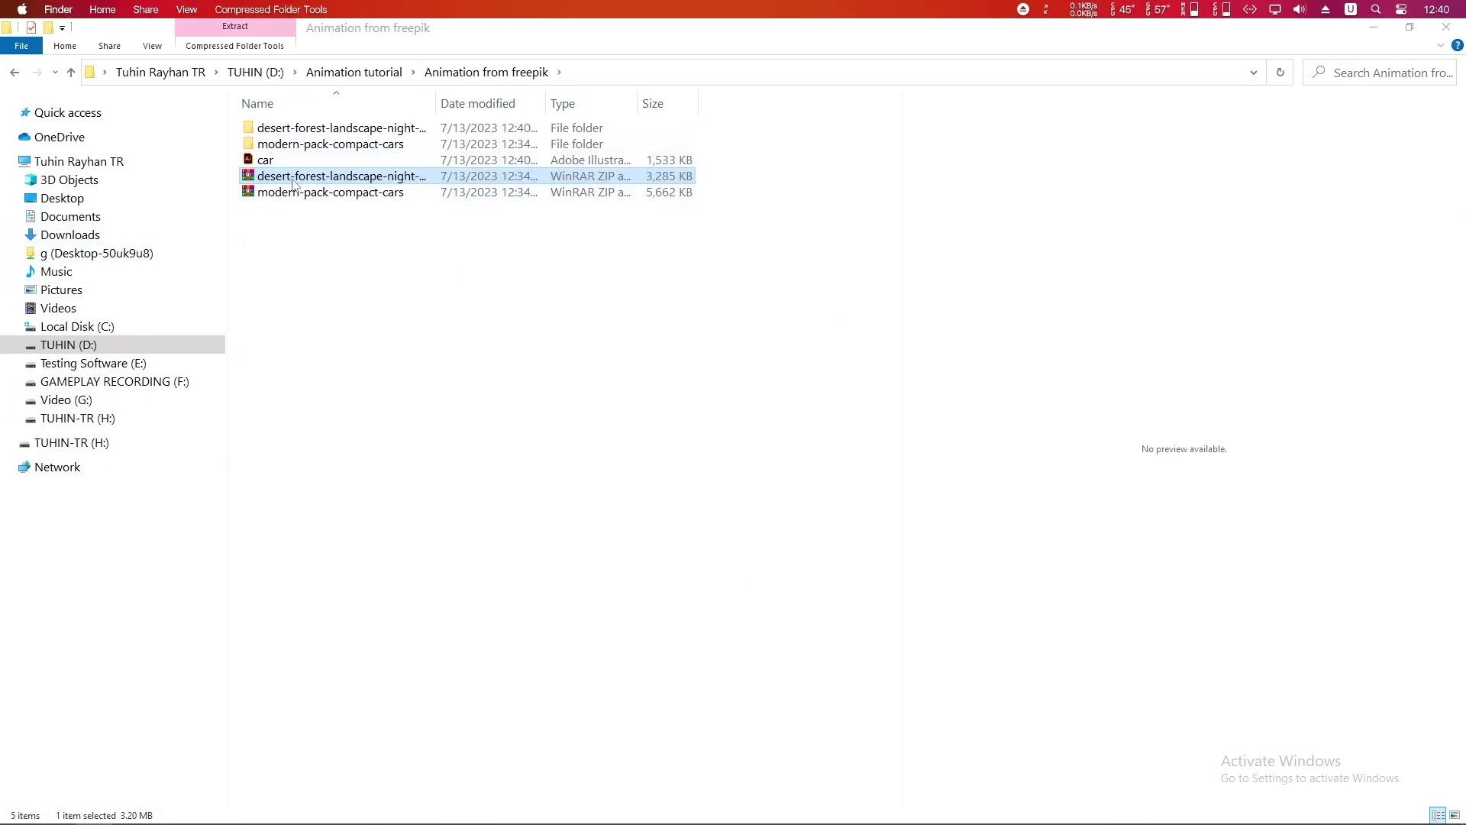
Step: Open the extracted folder's cofw_3n4w_210426 artwork in Illustrator
double_click(321, 128)
left_click(298, 149)
double_click(300, 149)
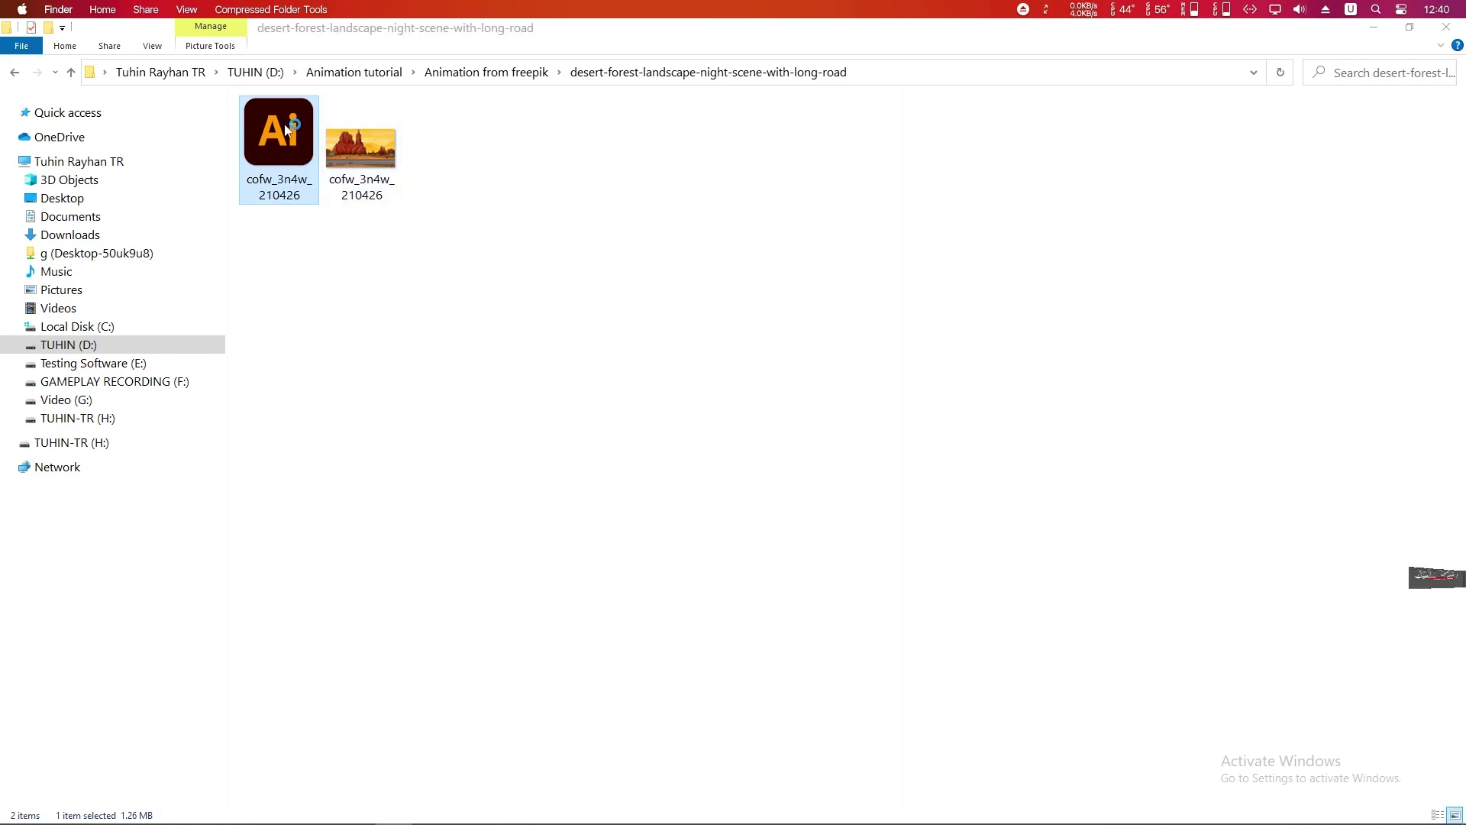
Step: Create a new blank Illustrator document, Untitled-2
scroll(200, 143, "down", 5)
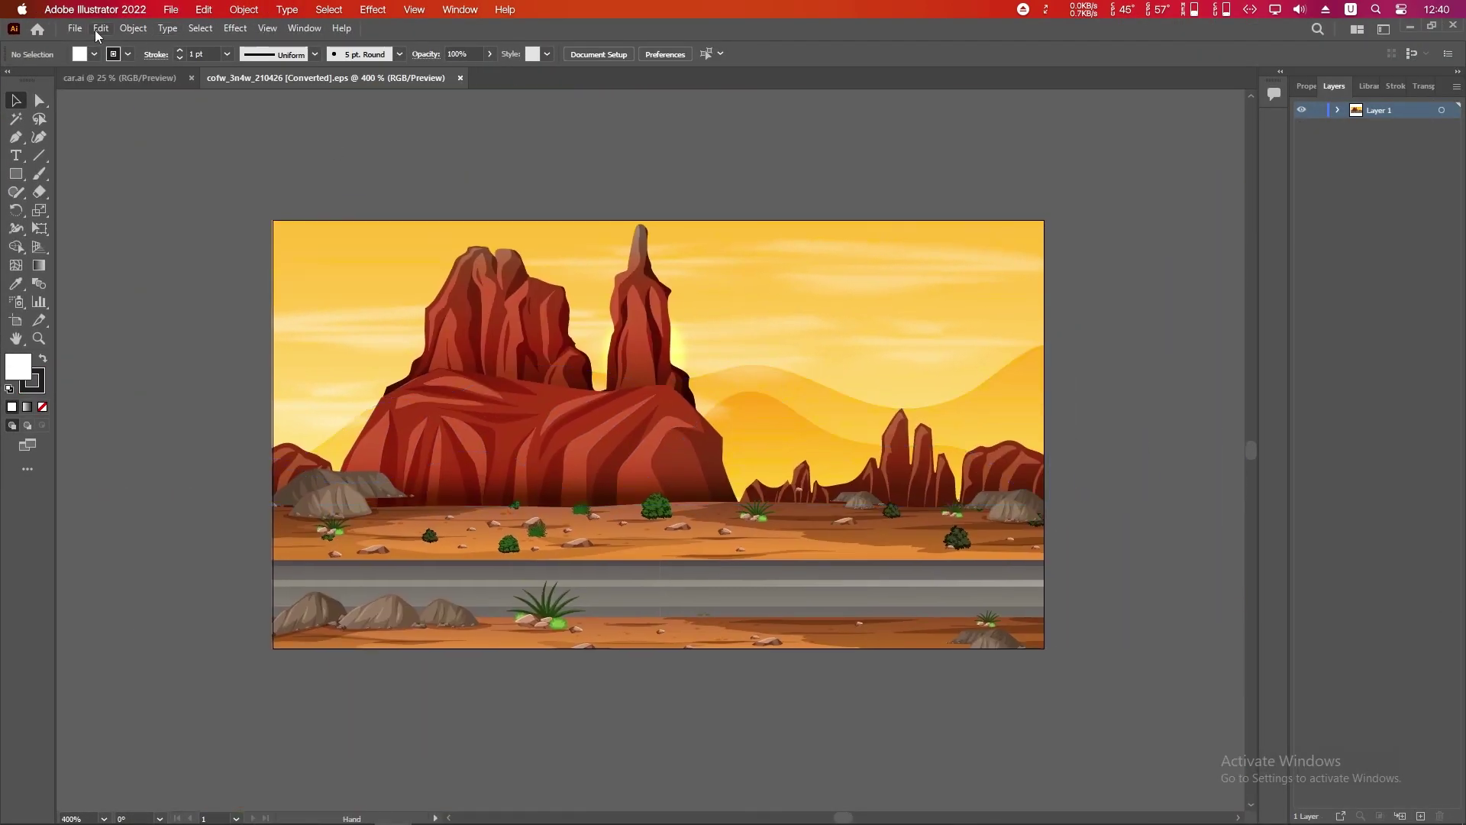
left_click(74, 28)
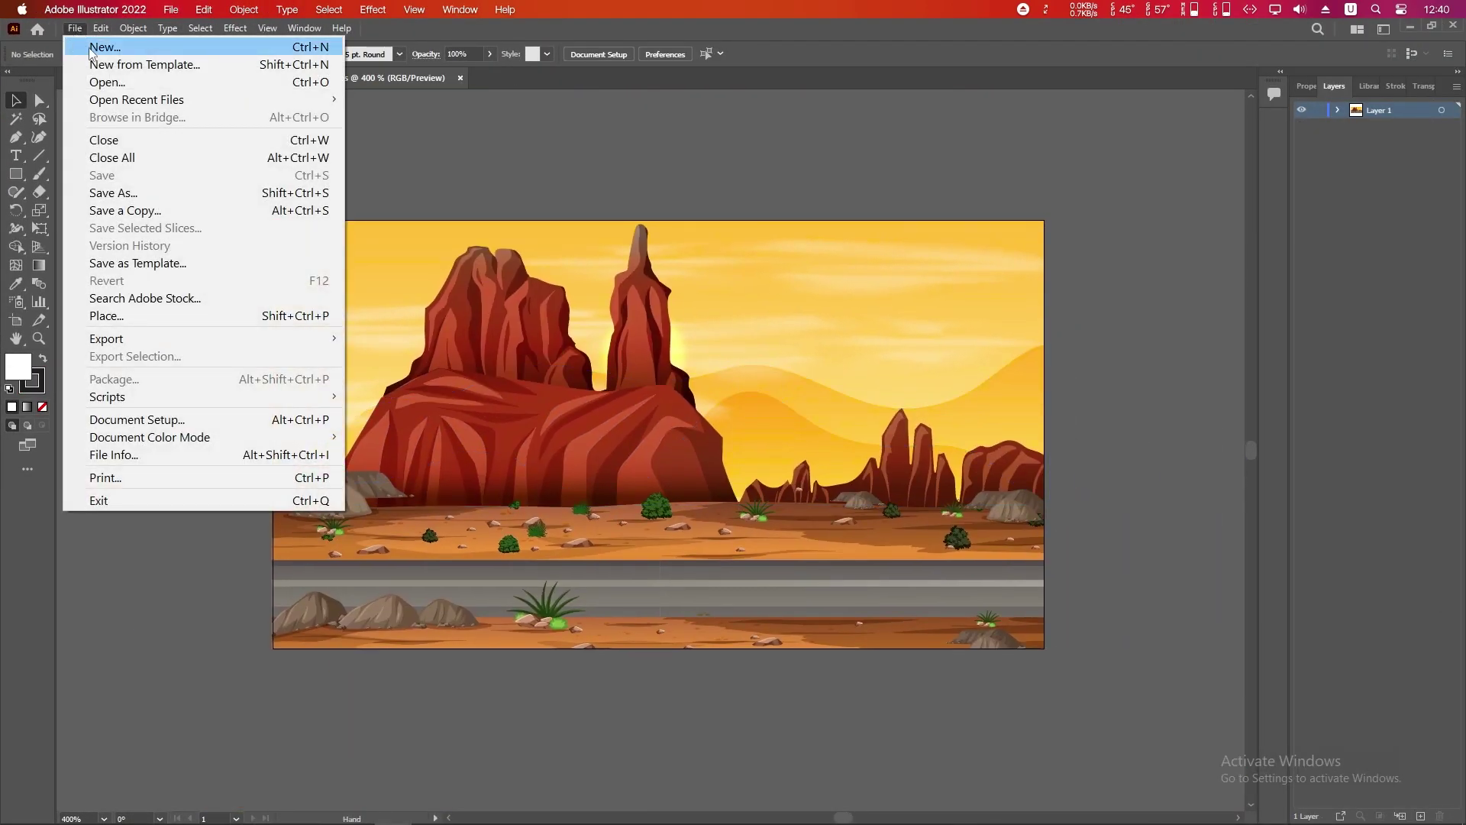
left_click(92, 43)
left_click(1043, 656)
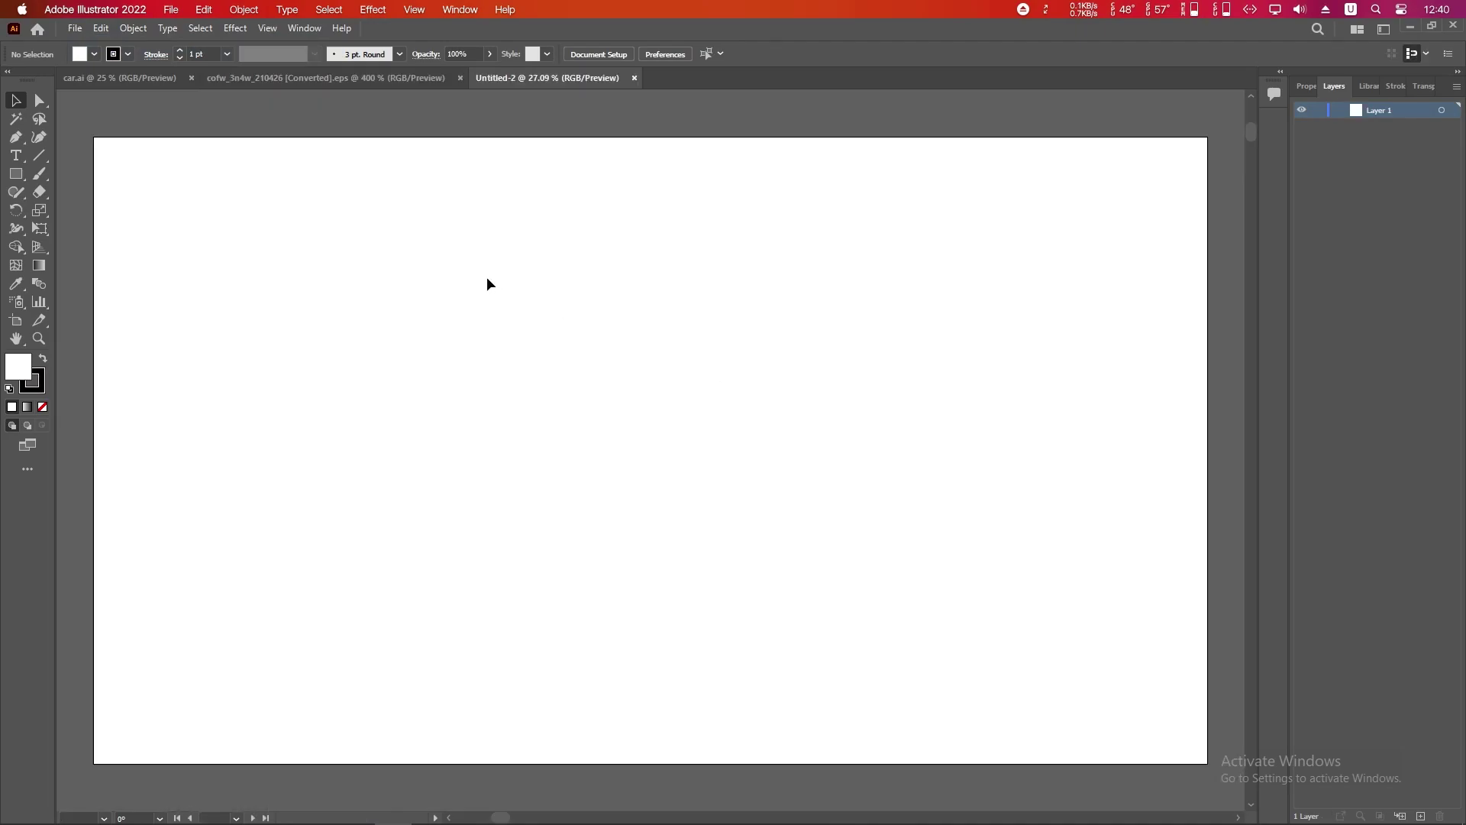
Step: Drag the desert illustration into Untitled-2 and stretch it to cover the artboard
left_click(294, 79)
left_click(592, 468)
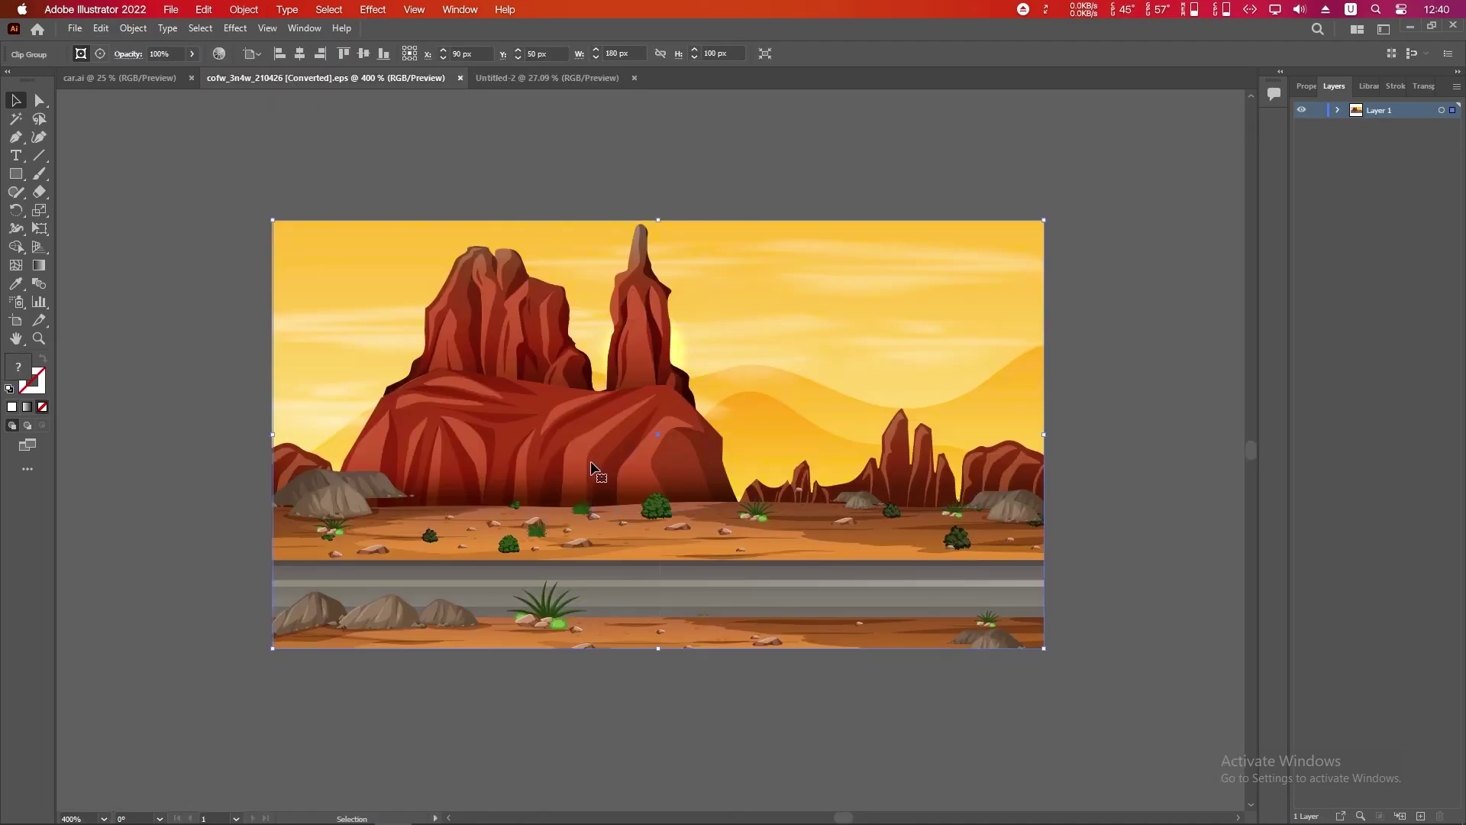
left_click_drag(766, 388, 720, 400)
left_click_drag(655, 288, 703, 145)
key("ctrl+equal")
scroll(479, 725, "up", 3)
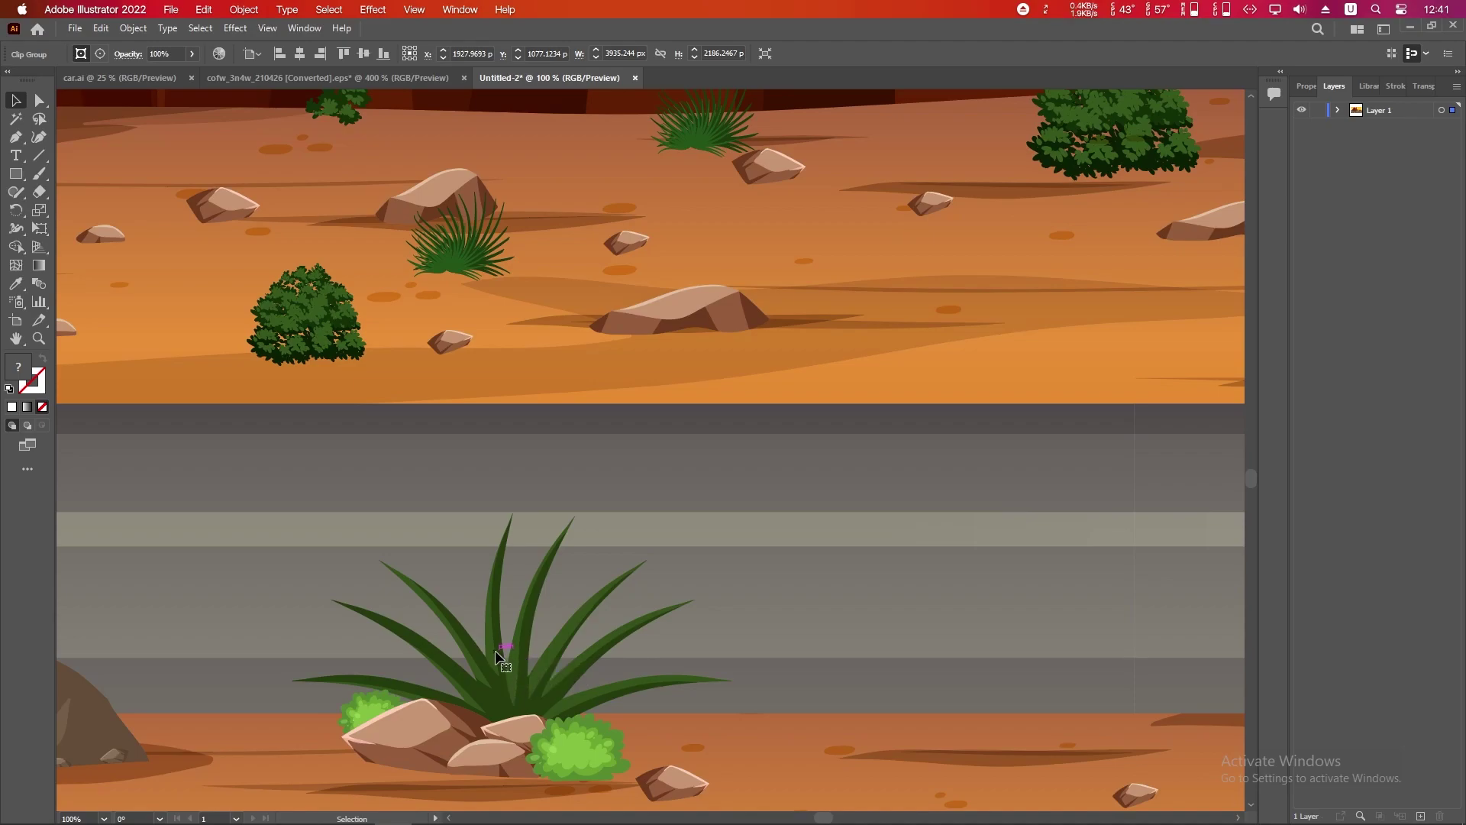
key("ctrl+0")
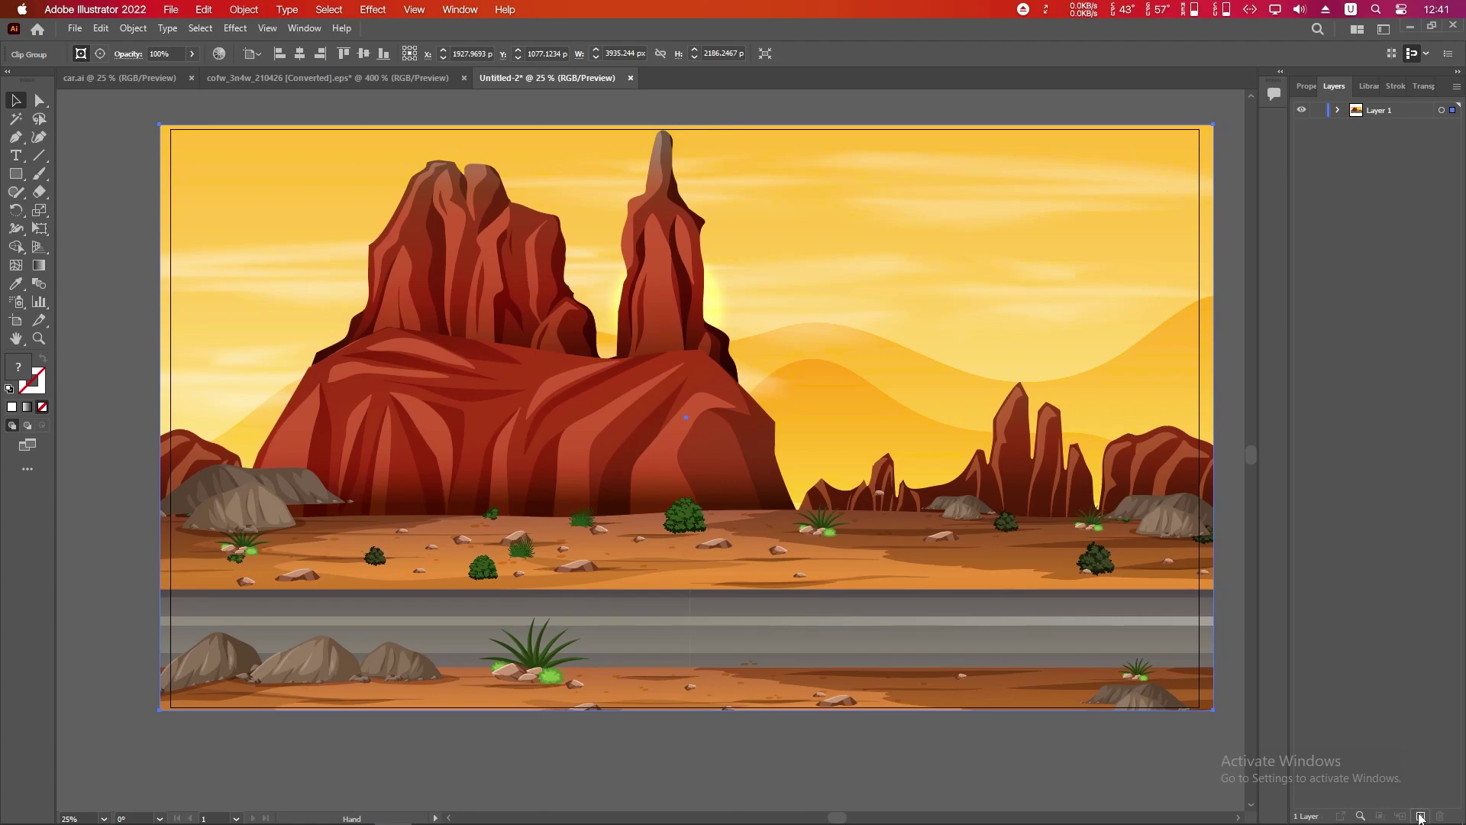
Step: Add Layer 2, then release the landscape's clipping mask and ungroup it to isolate the road grass clump
left_click(1420, 816)
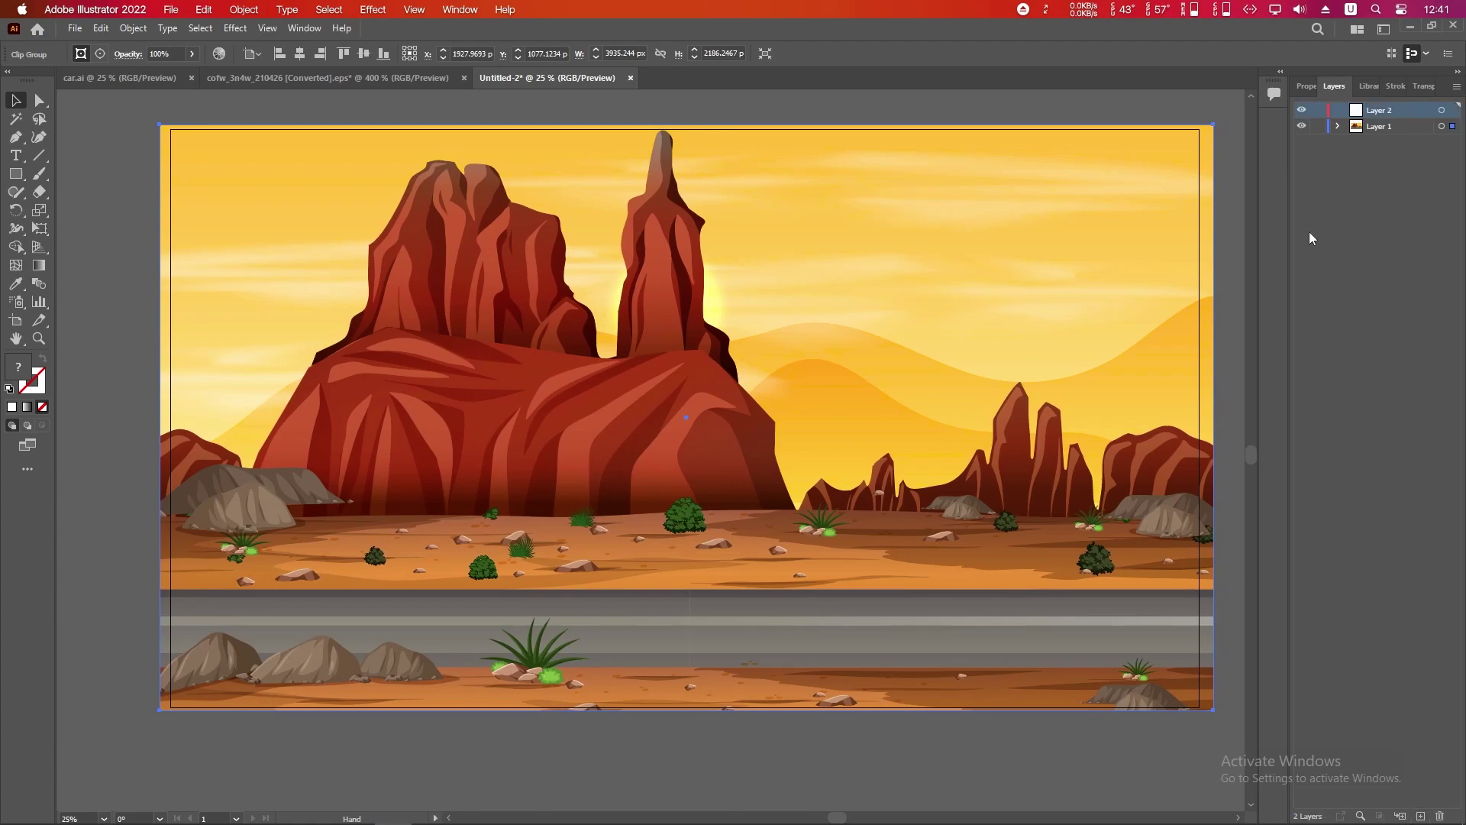
right_click(527, 646)
left_click(588, 500)
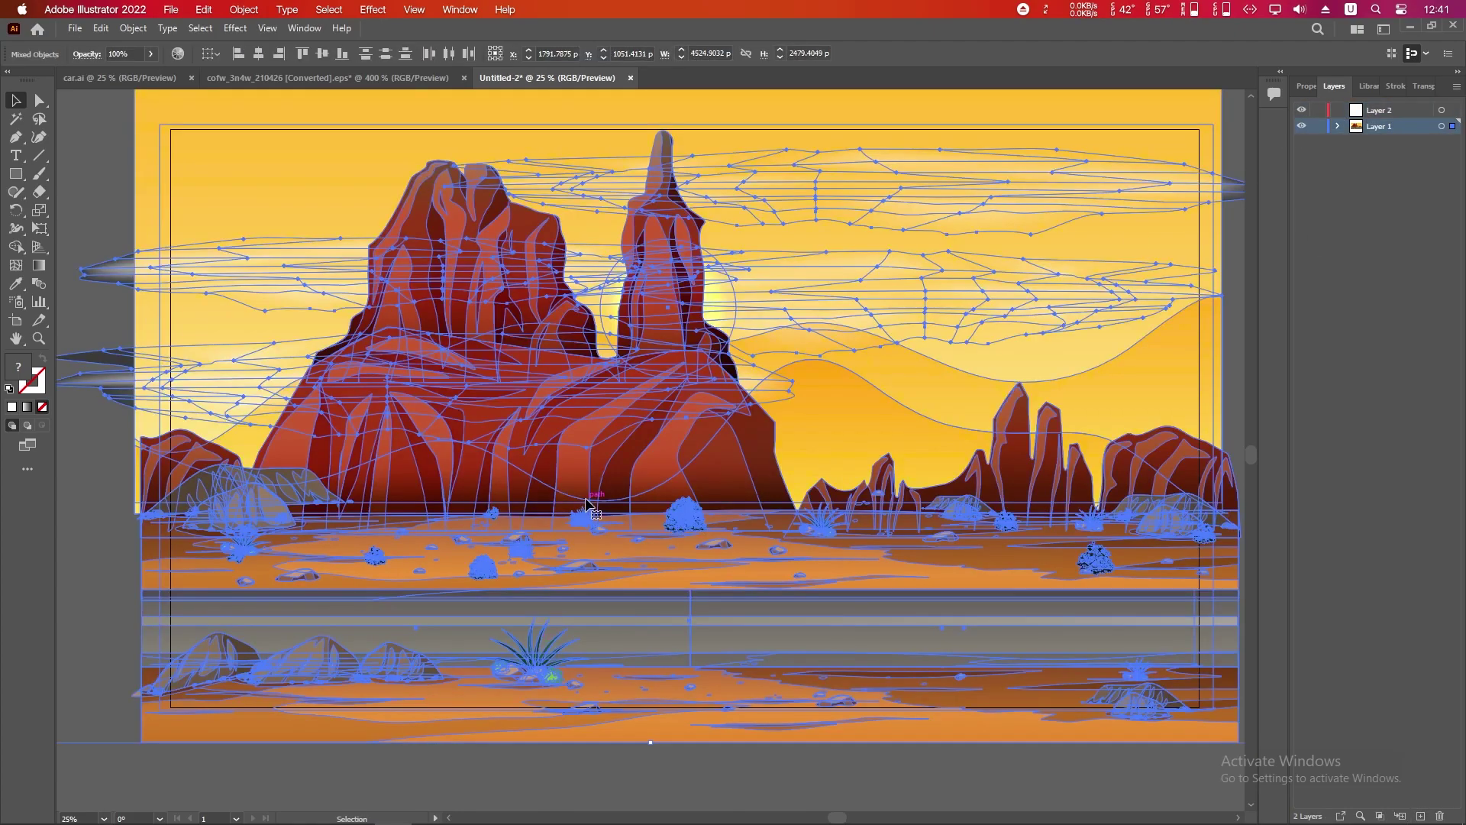
left_click(464, 747)
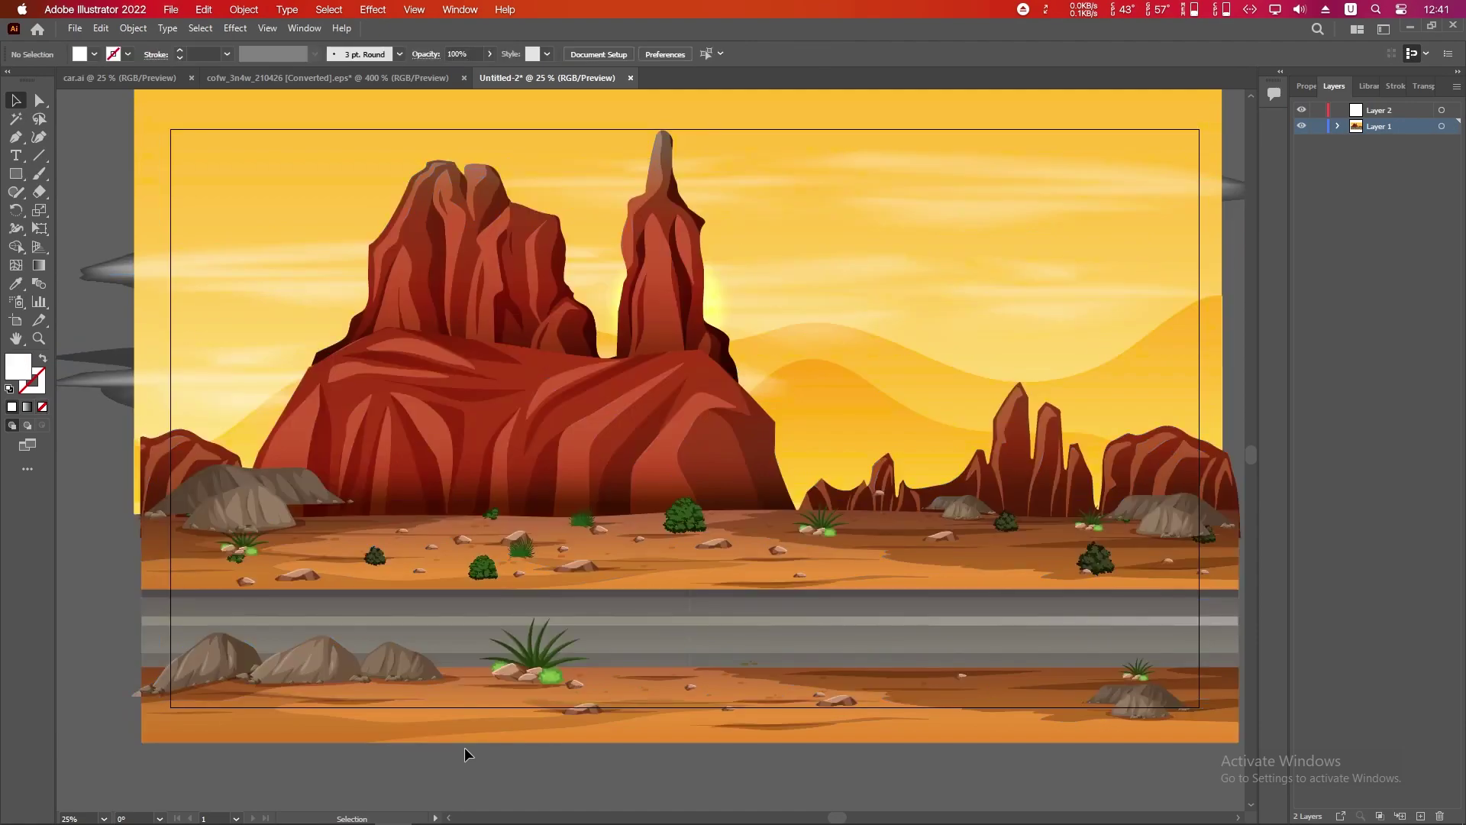
left_click(539, 640)
right_click(540, 642)
left_click(565, 501)
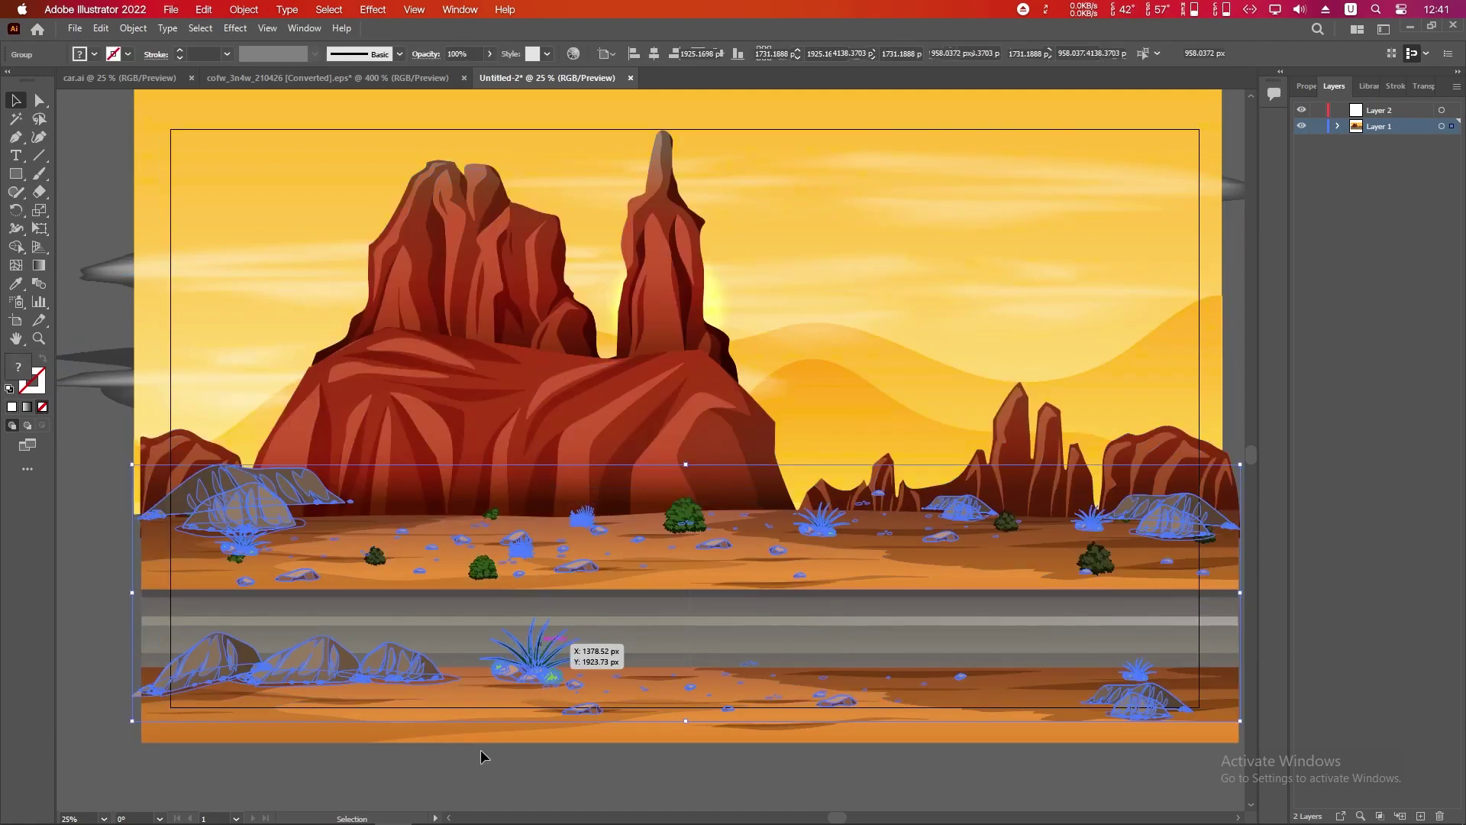
left_click(481, 757)
left_click(534, 657)
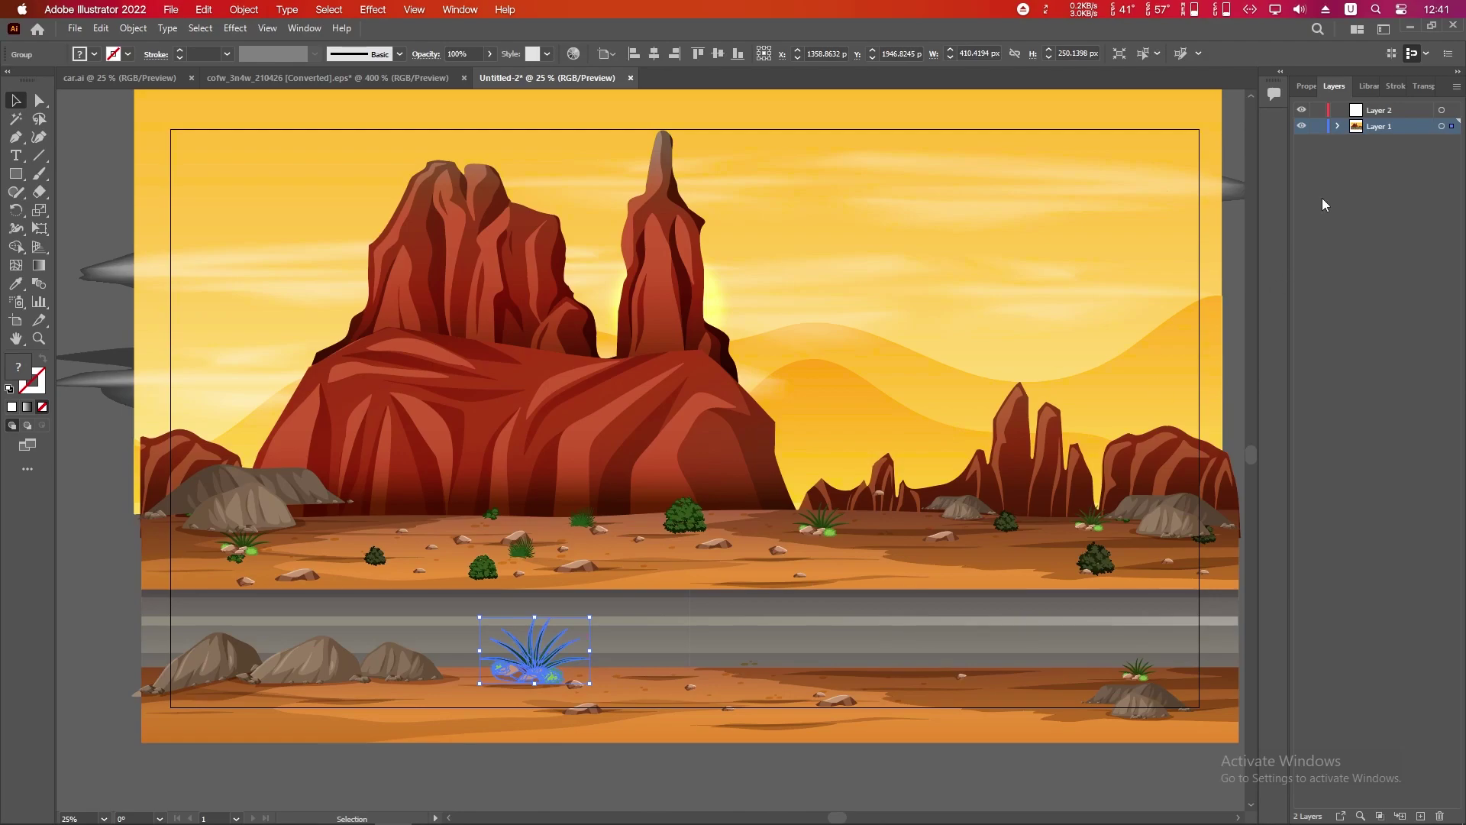
Step: Move the grass group from Layer 1 onto Layer 2 in the Layers panel
left_click(1339, 127)
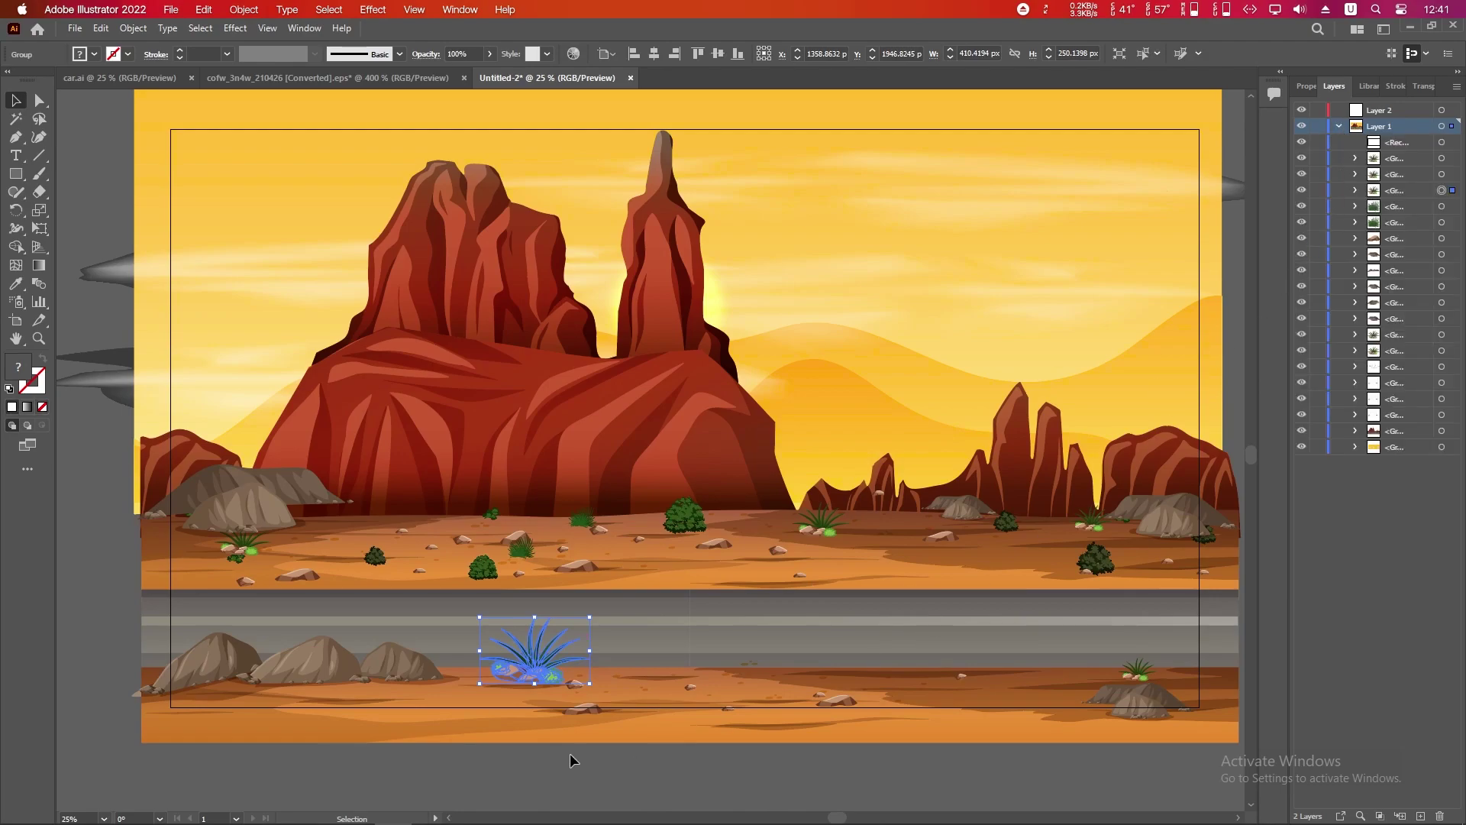
left_click(1373, 194)
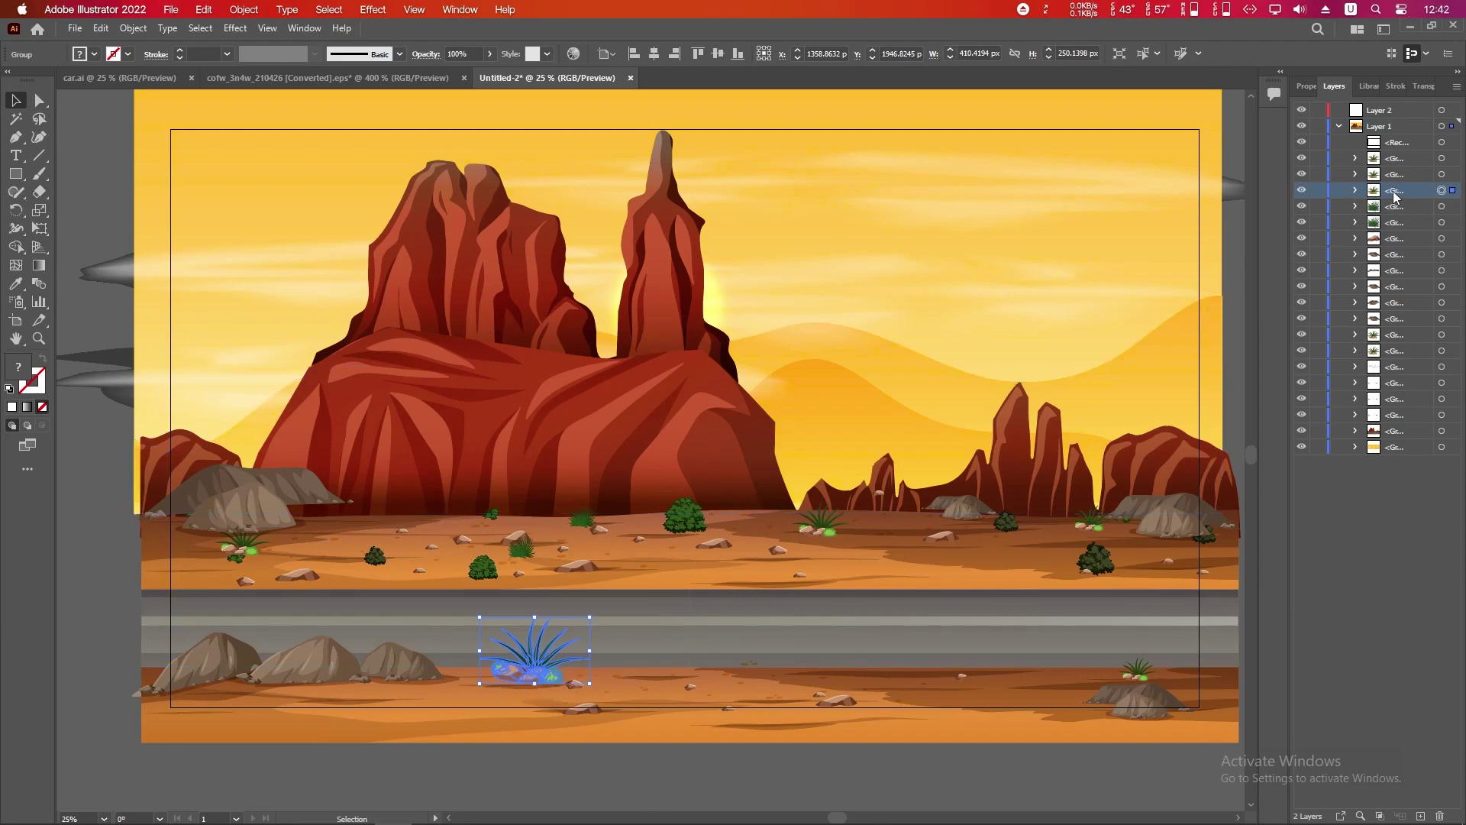
left_click_drag(1395, 192, 1387, 115)
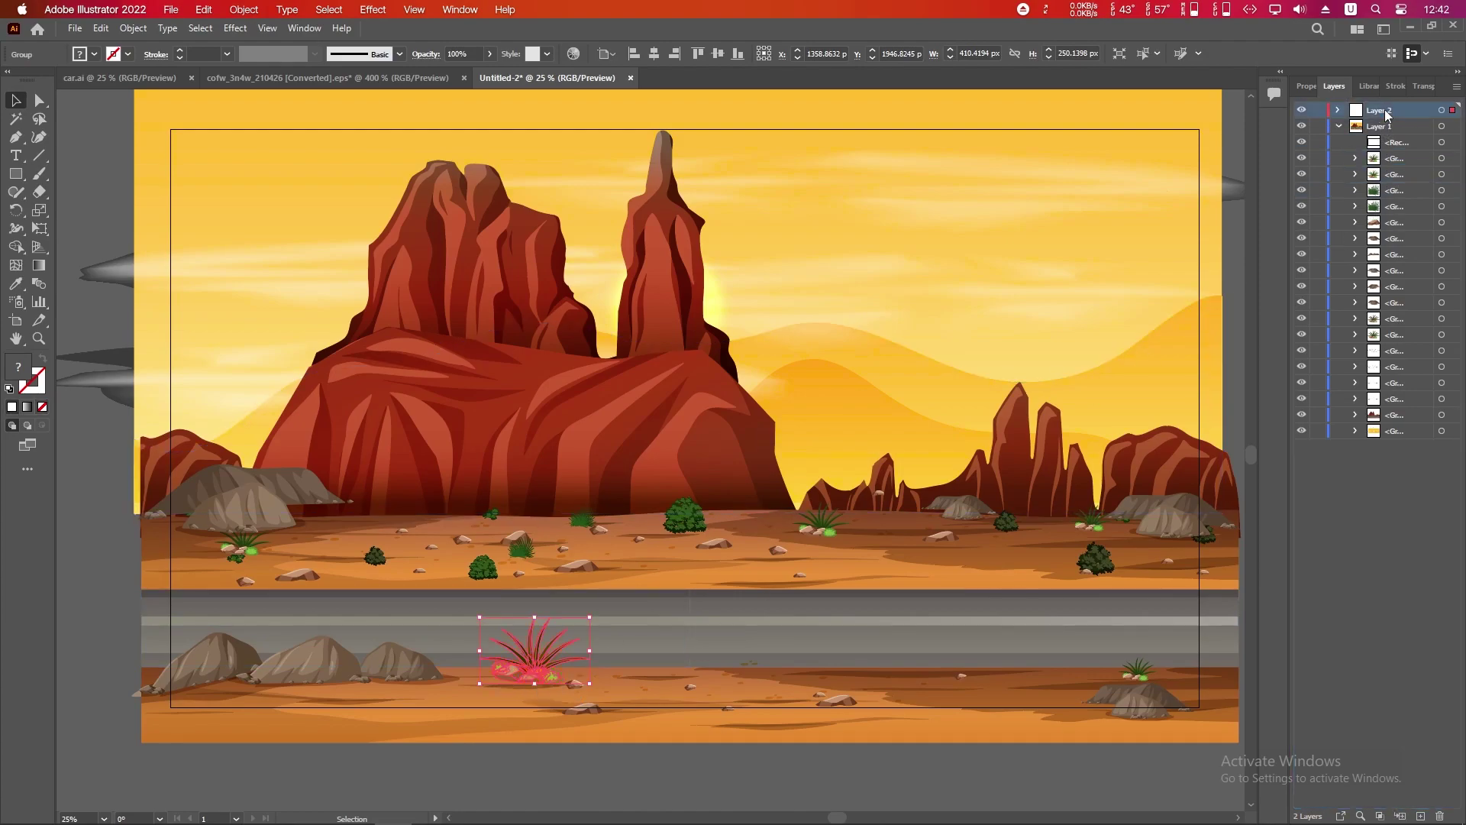
left_click(1342, 130)
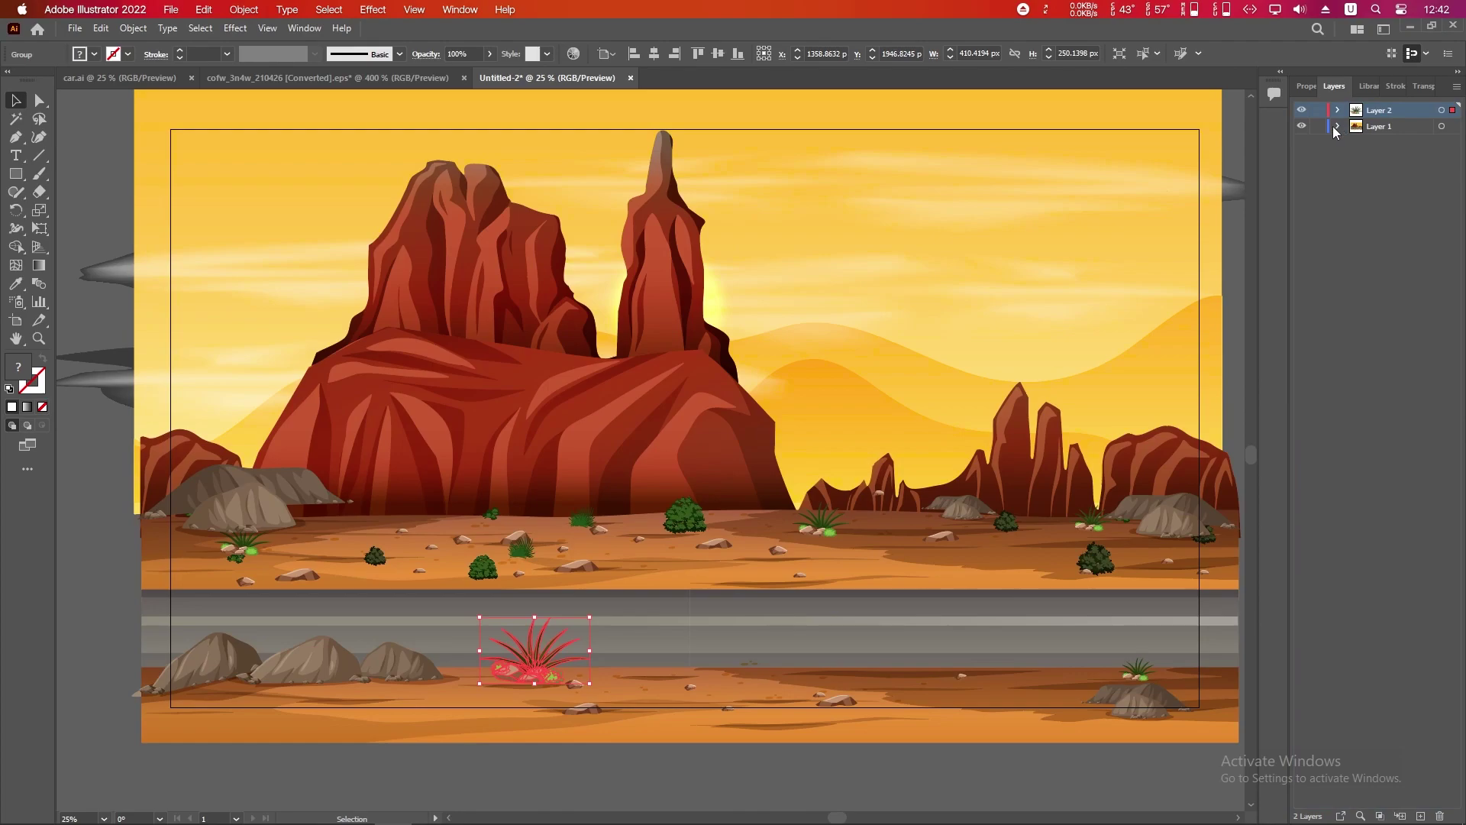
key("ctrl+shift+a")
Step: Save the document as 'road' with default Illustrator options and close Illustrator
key("ctrl+shift+s")
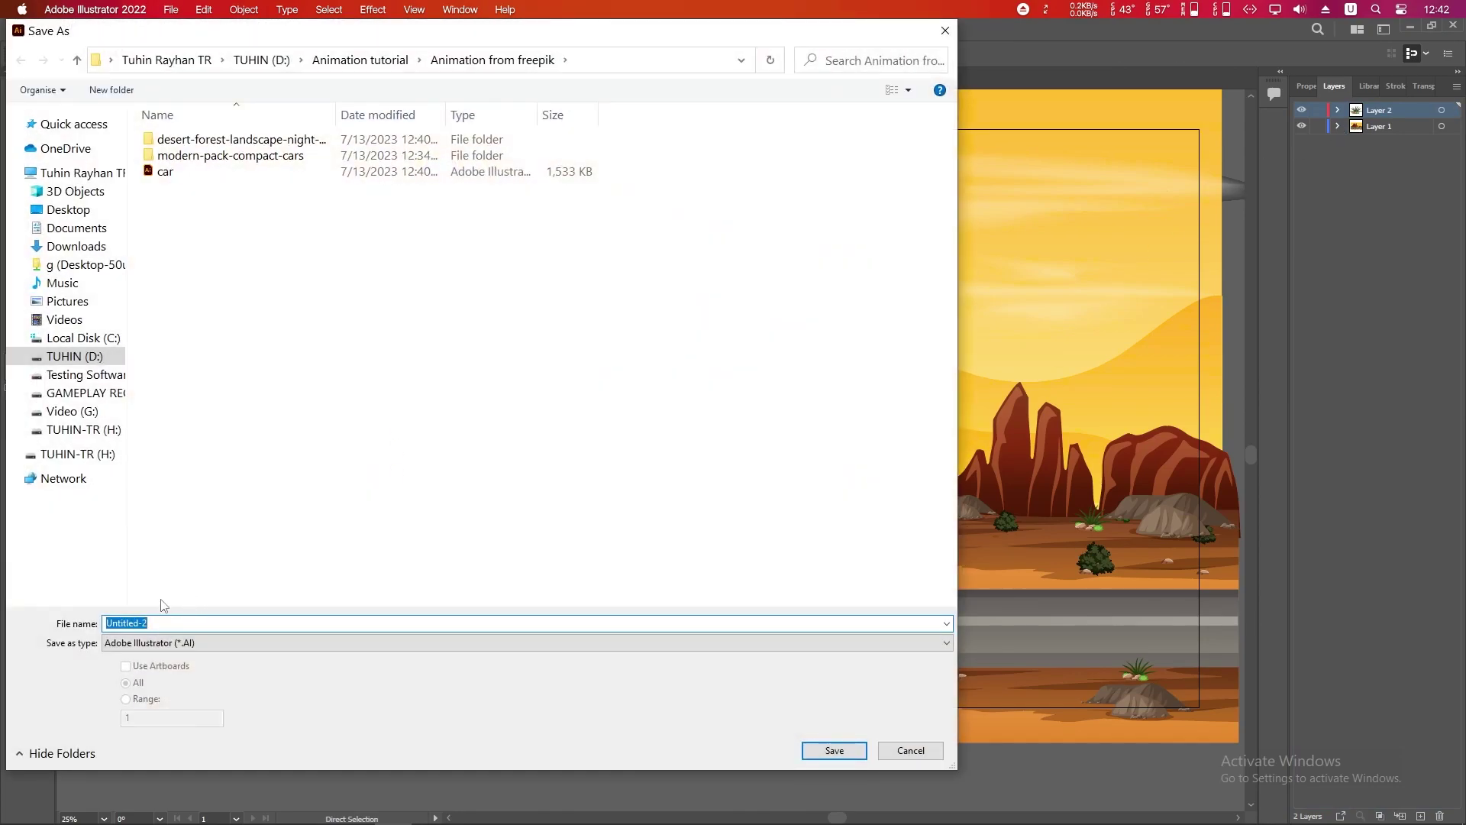
left_click(811, 749)
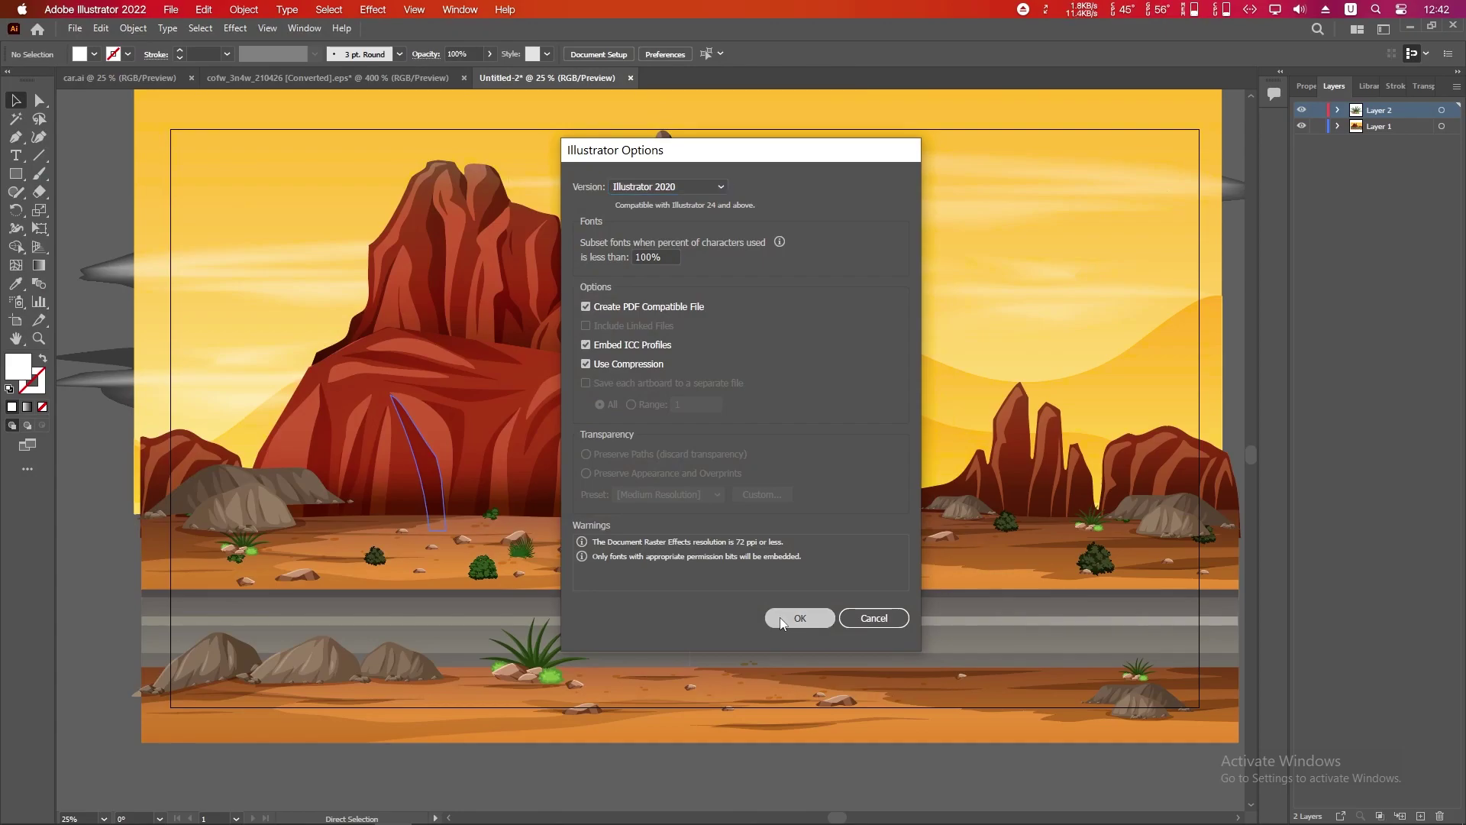
left_click(799, 618)
key("super+d")
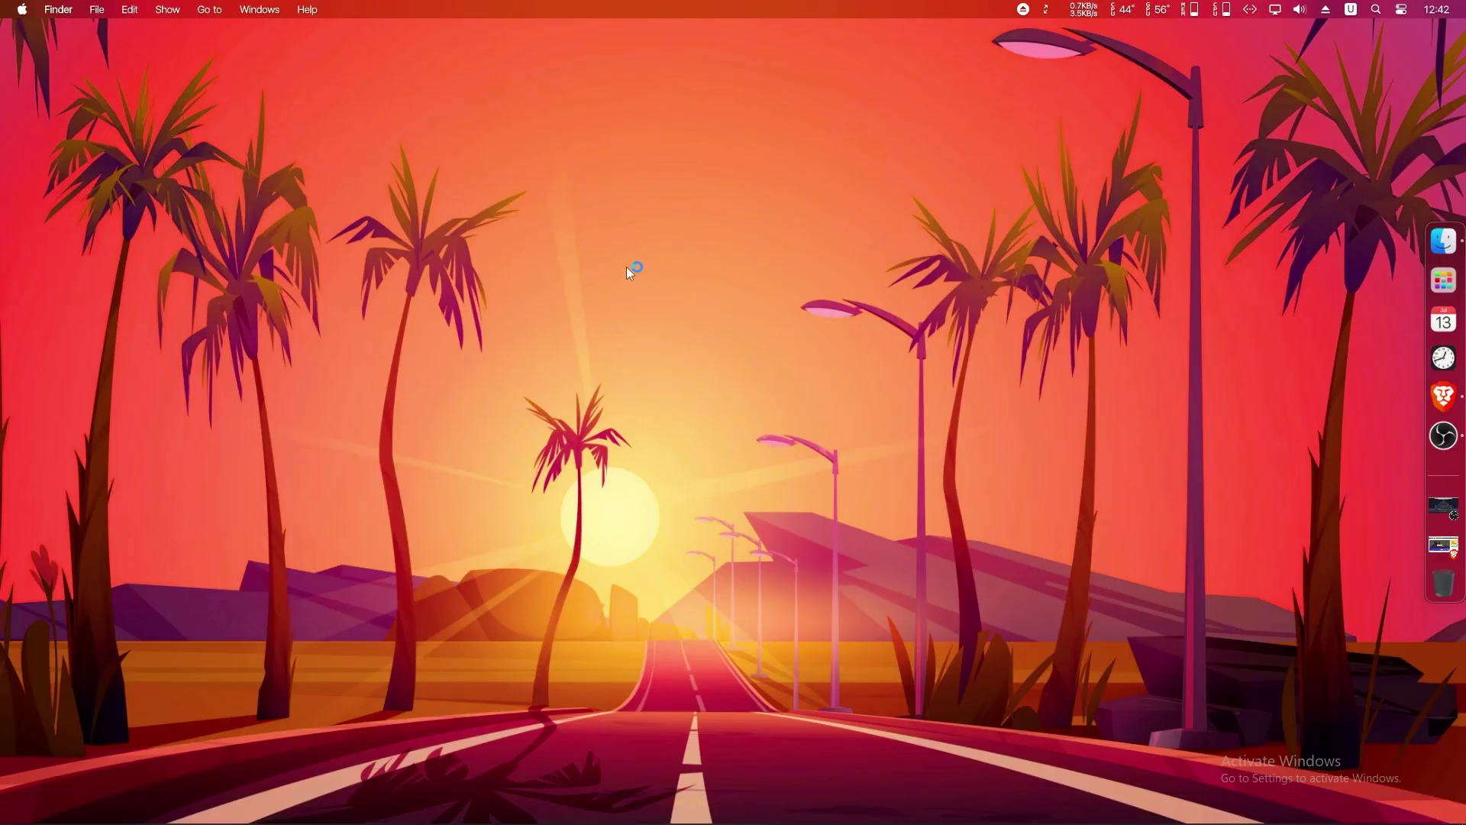
Step: Start a new After Effects project with Comp 1 at 1920×1080, 60 fps, 10 seconds, maximized
right_click(630, 267)
left_click(474, 318)
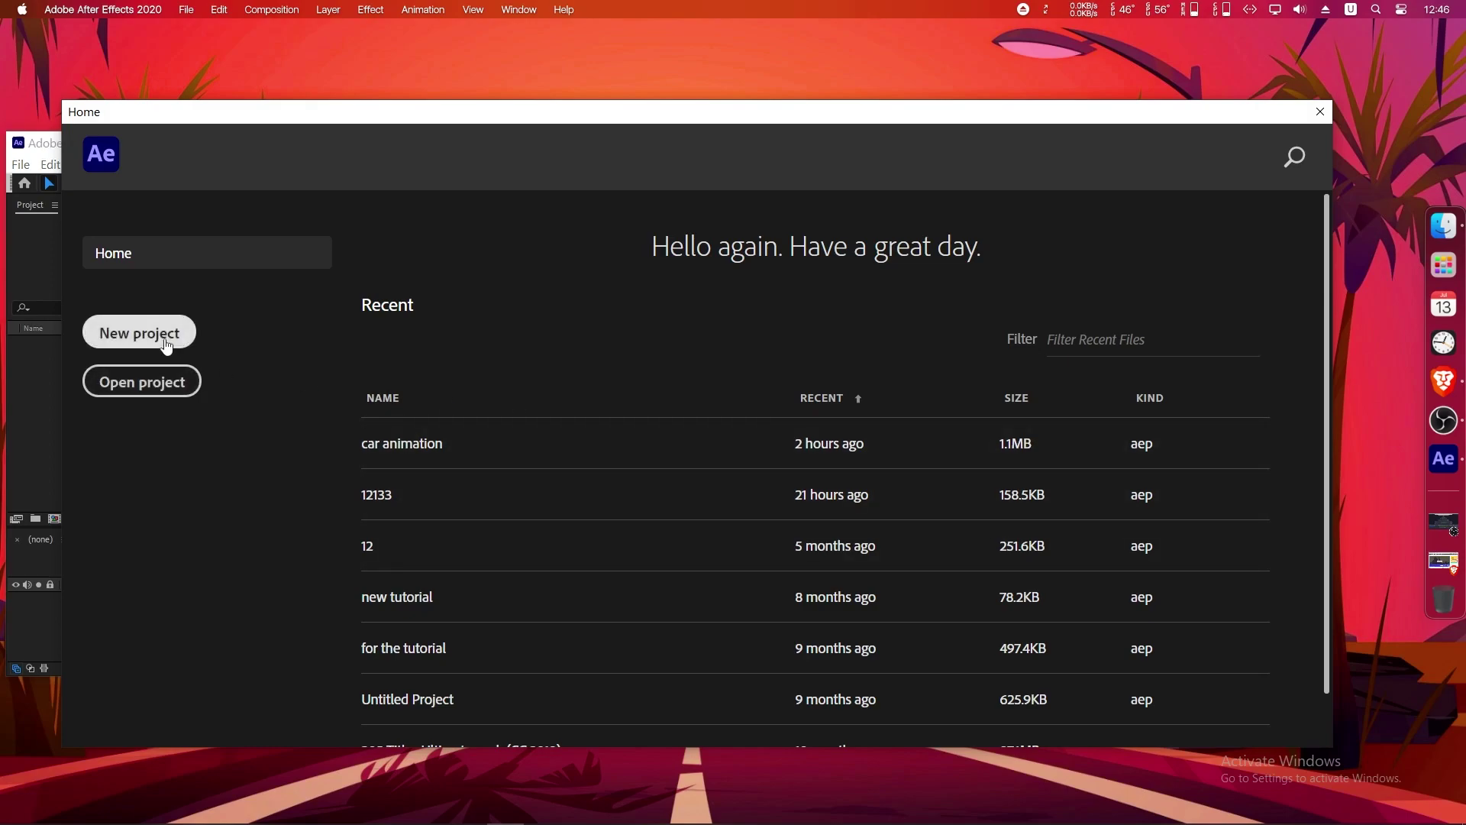
left_click(139, 333)
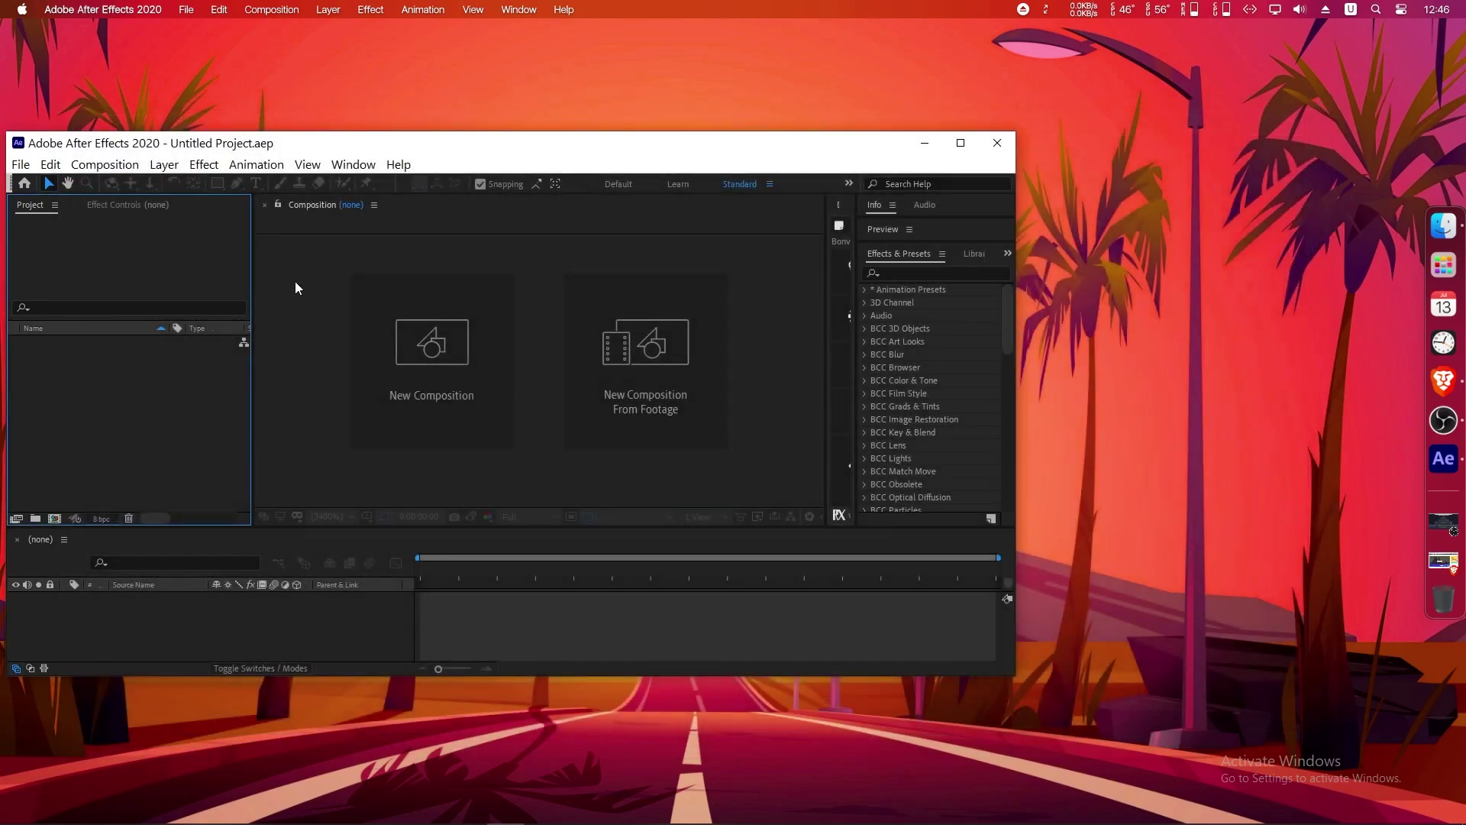
left_click(440, 352)
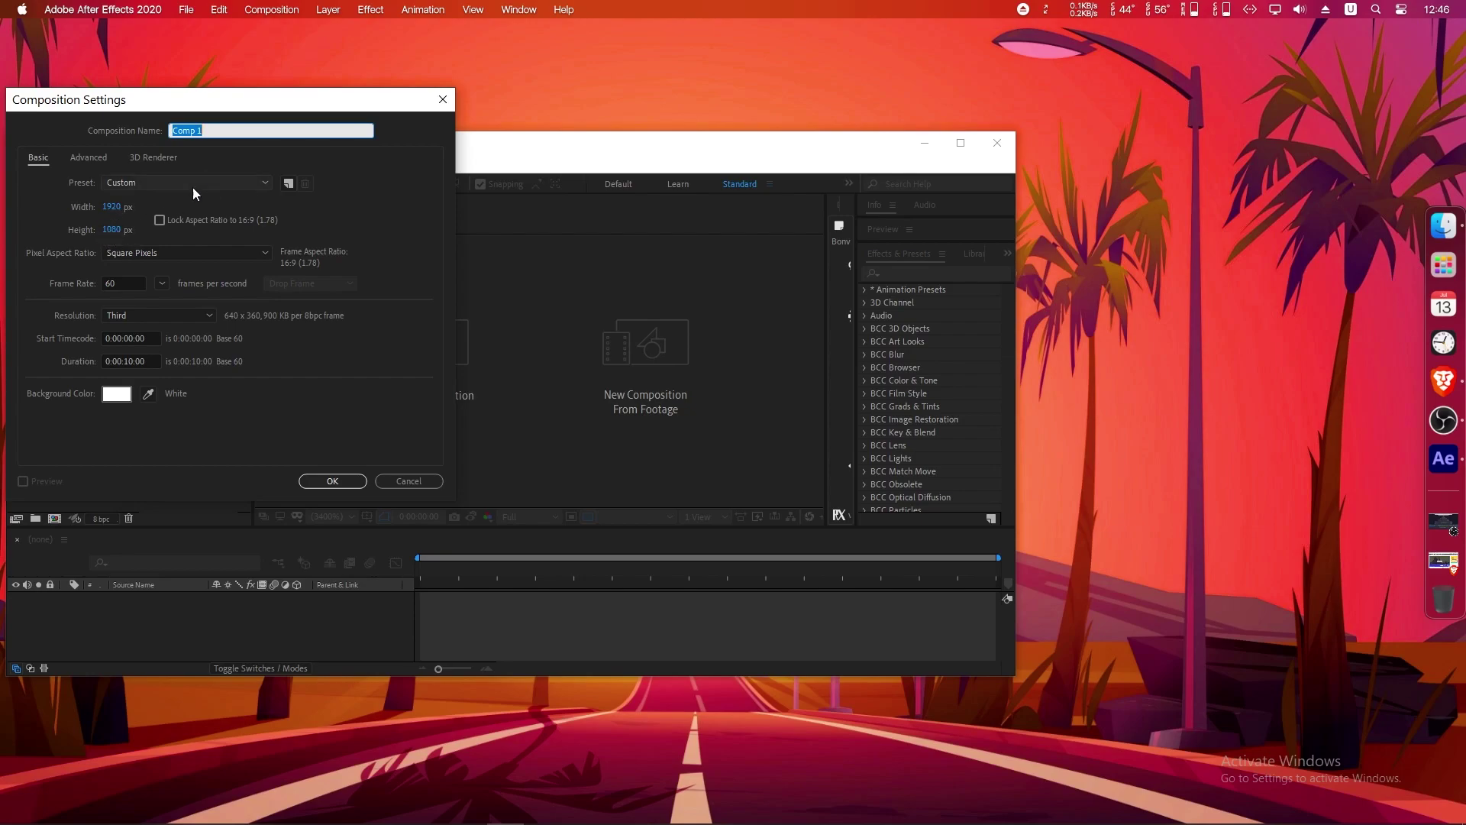
left_click(327, 482)
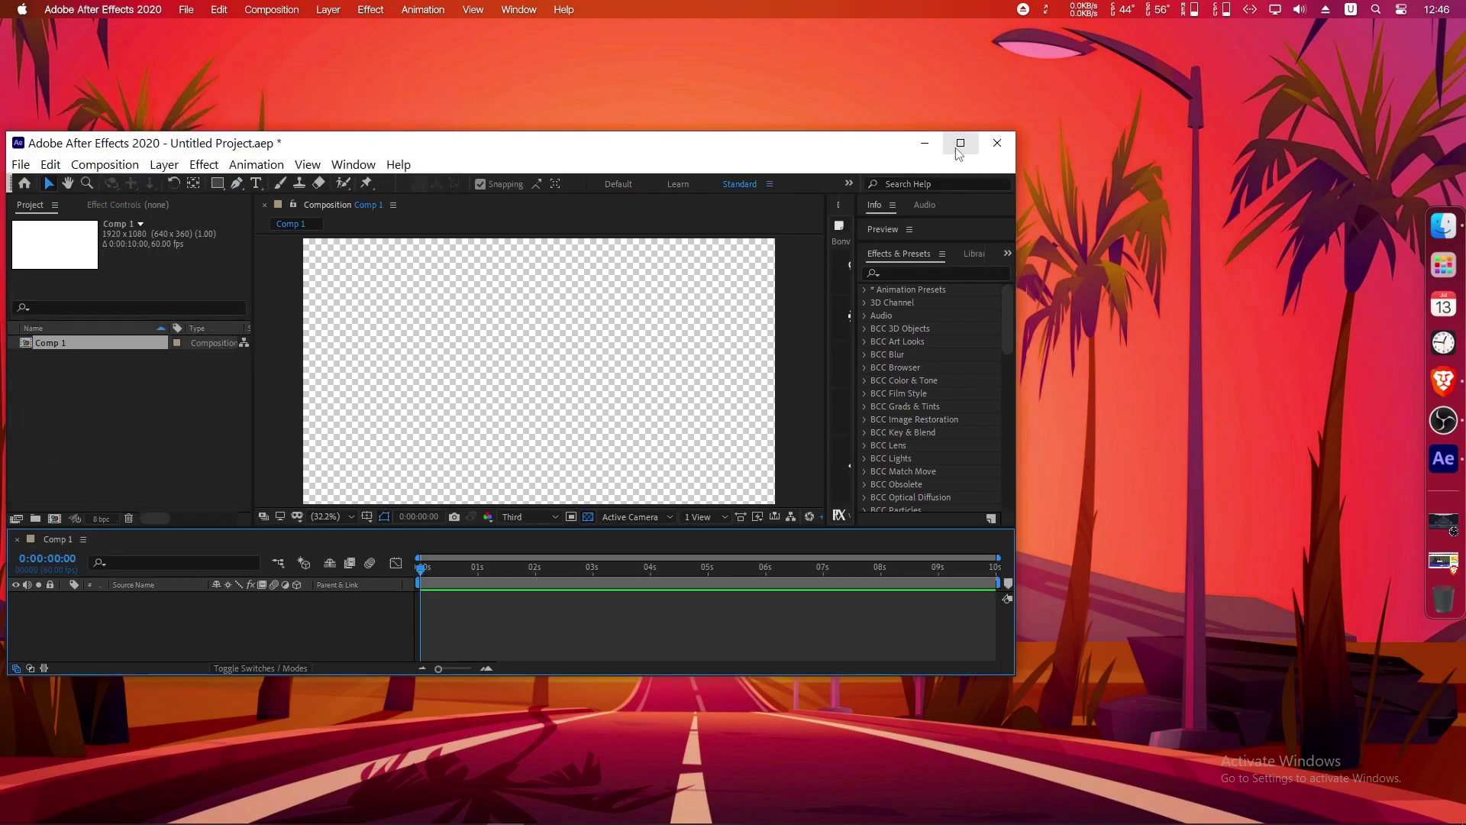
left_click(960, 143)
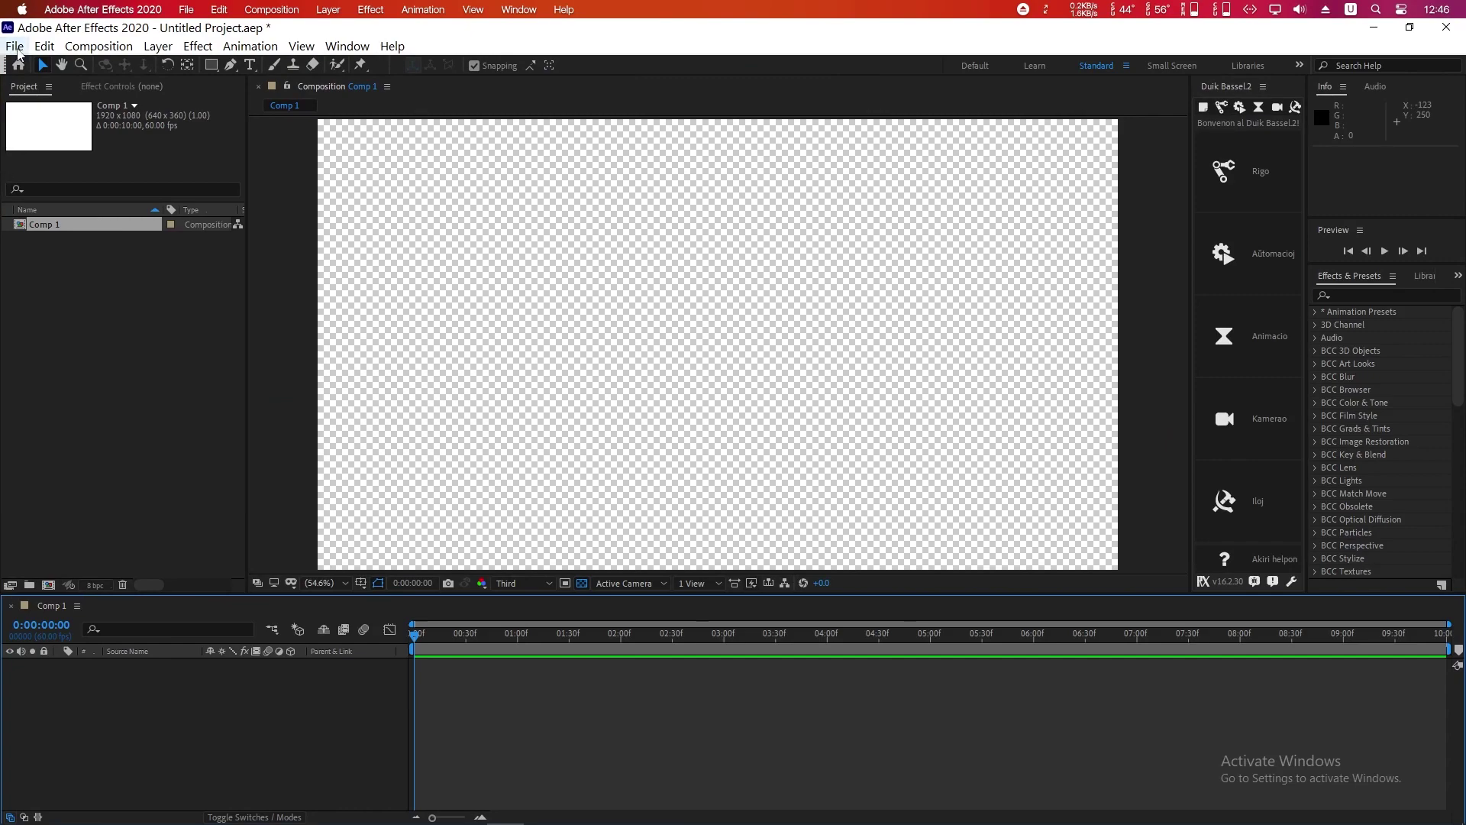
Step: Import road as Composition - Retain Layer Sizes and place it in the Comp 1 timeline
left_click(16, 48)
mouse_move(152, 252)
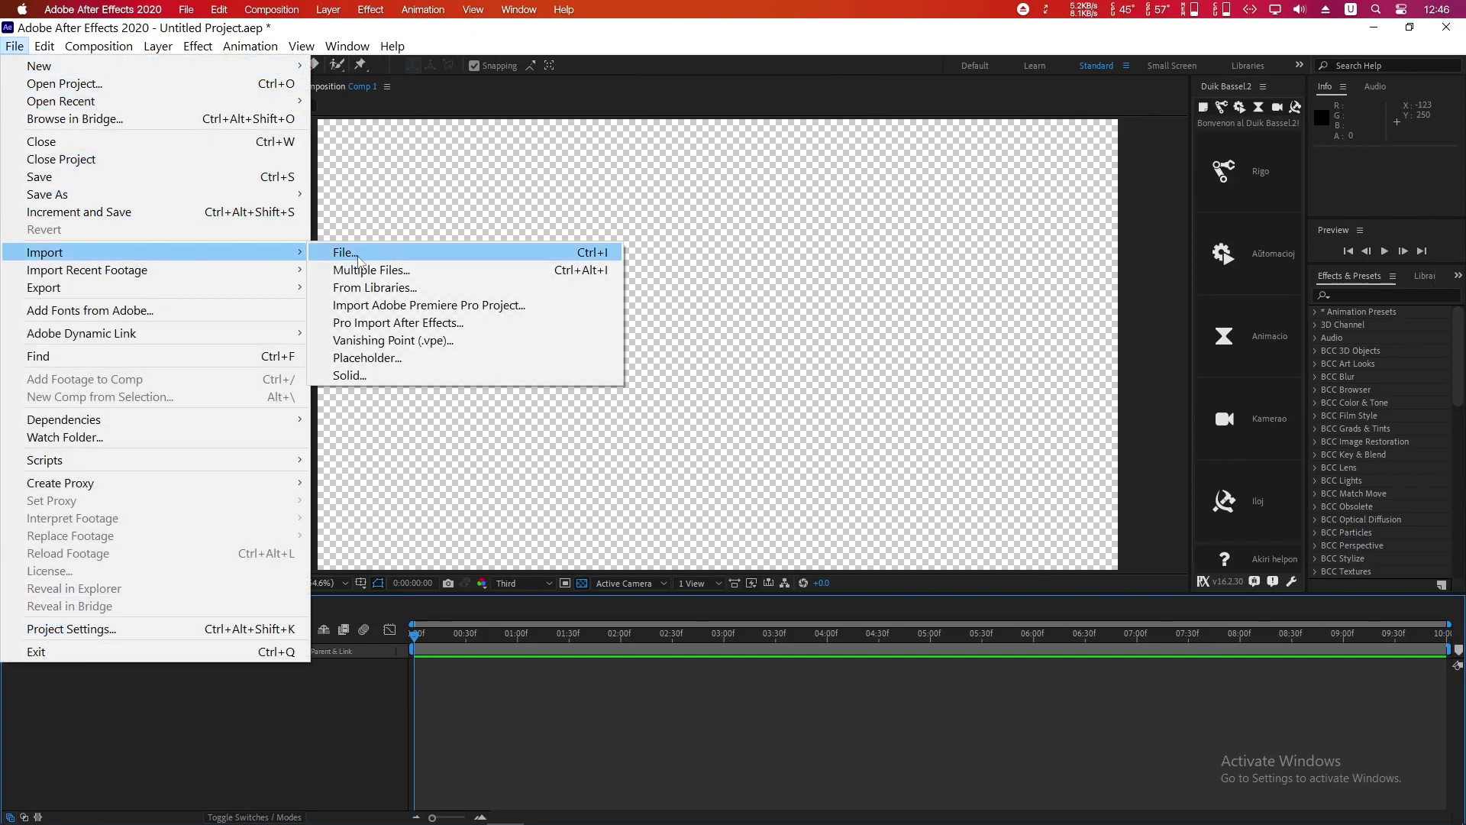
left_click(346, 253)
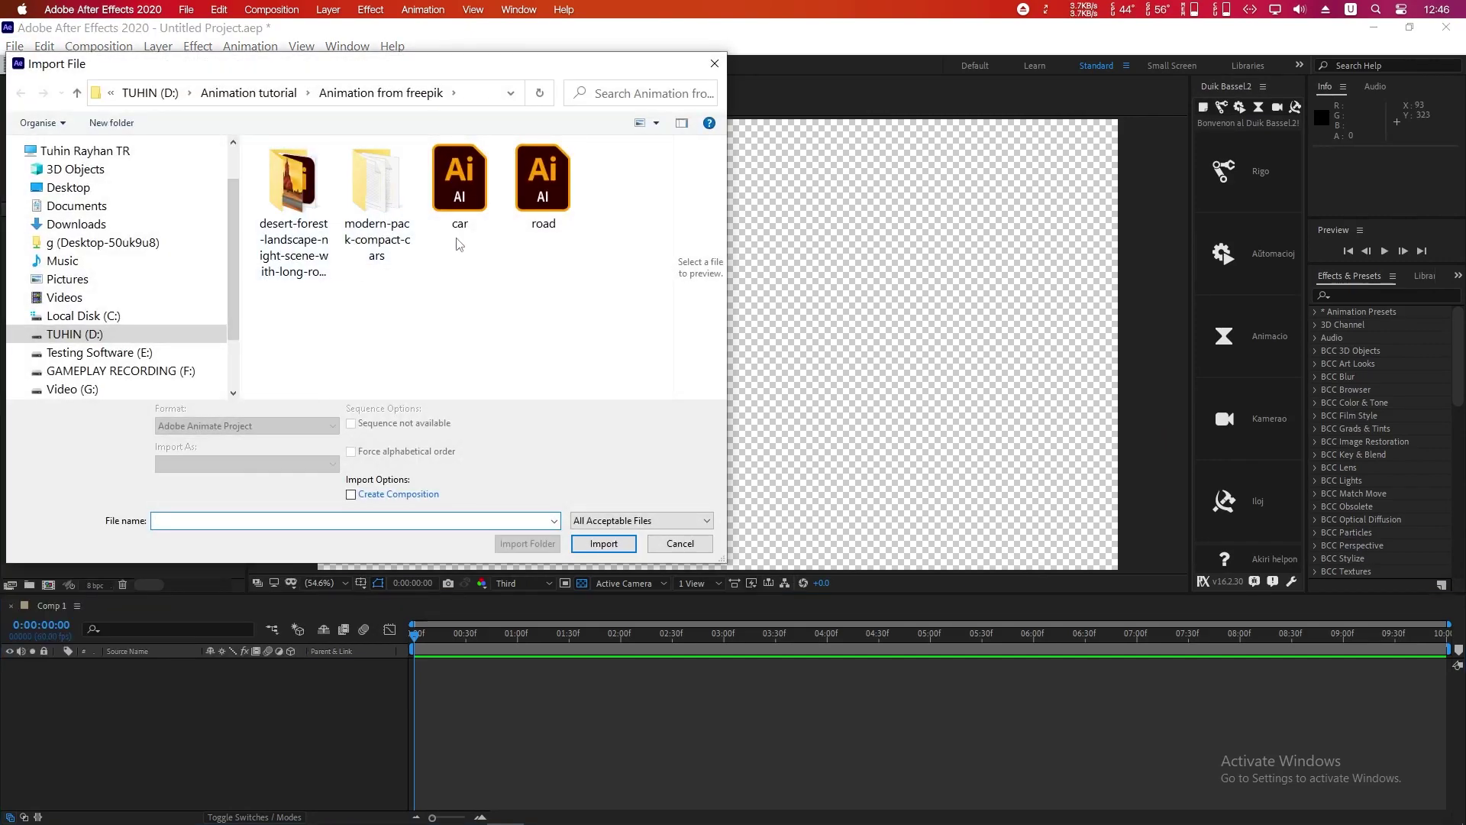
left_click(543, 183)
left_click(230, 464)
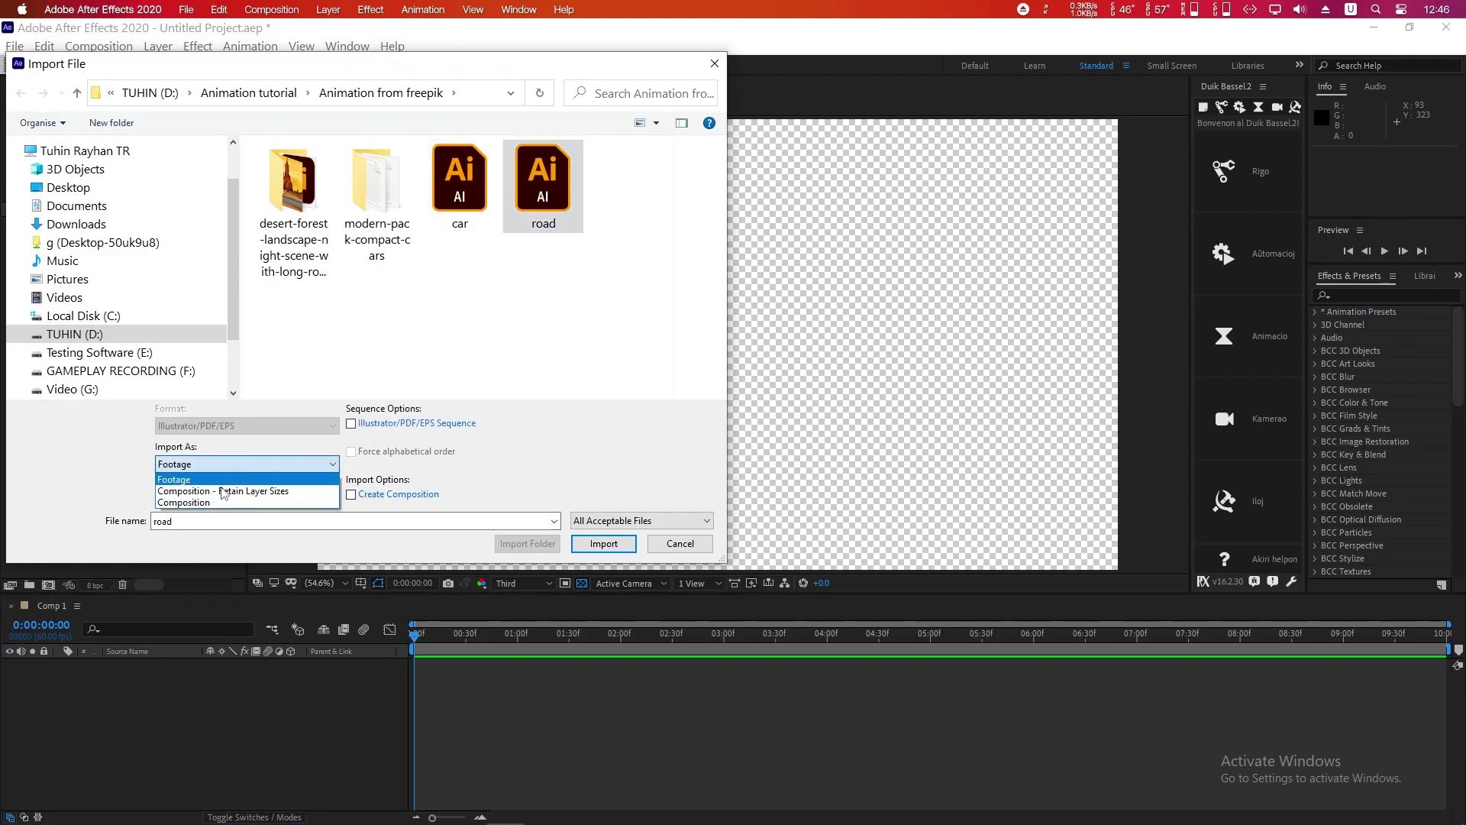
left_click(223, 492)
left_click(604, 543)
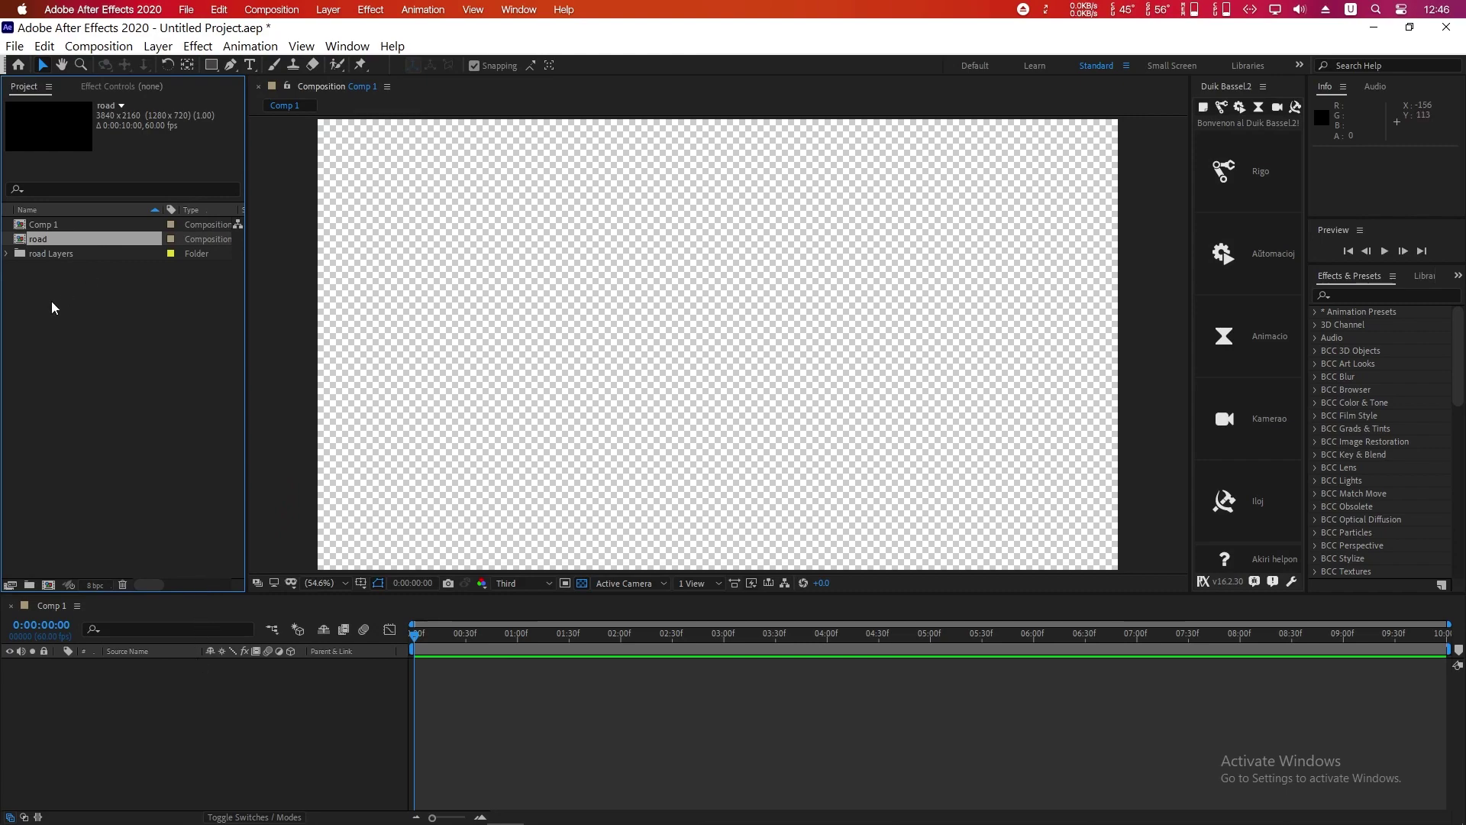
left_click_drag(60, 243, 107, 745)
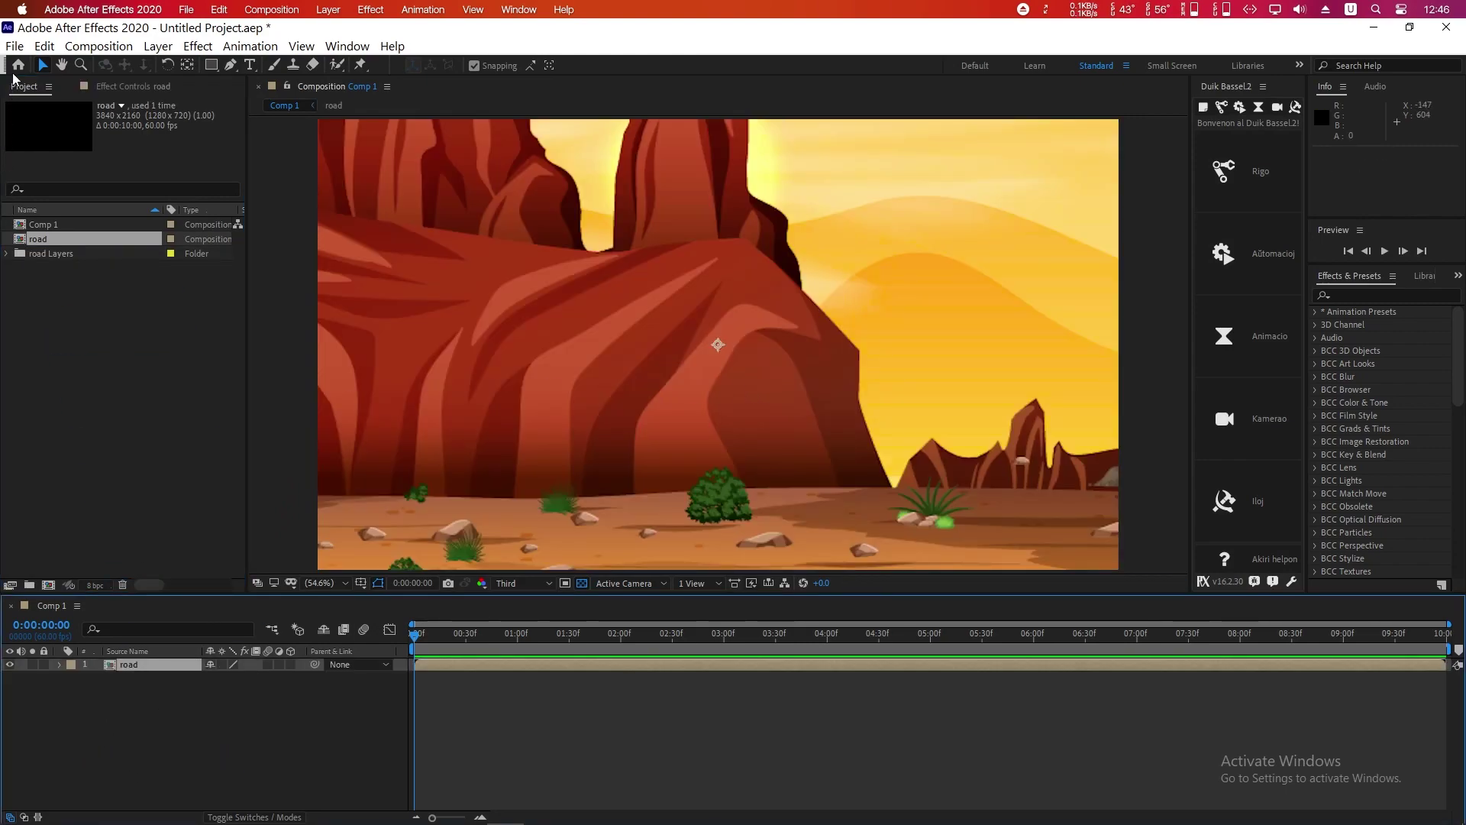
Step: Import car as Composition - Retain Layer Sizes and place it above road in Comp 1
left_click(15, 46)
mouse_move(116, 254)
left_click(340, 253)
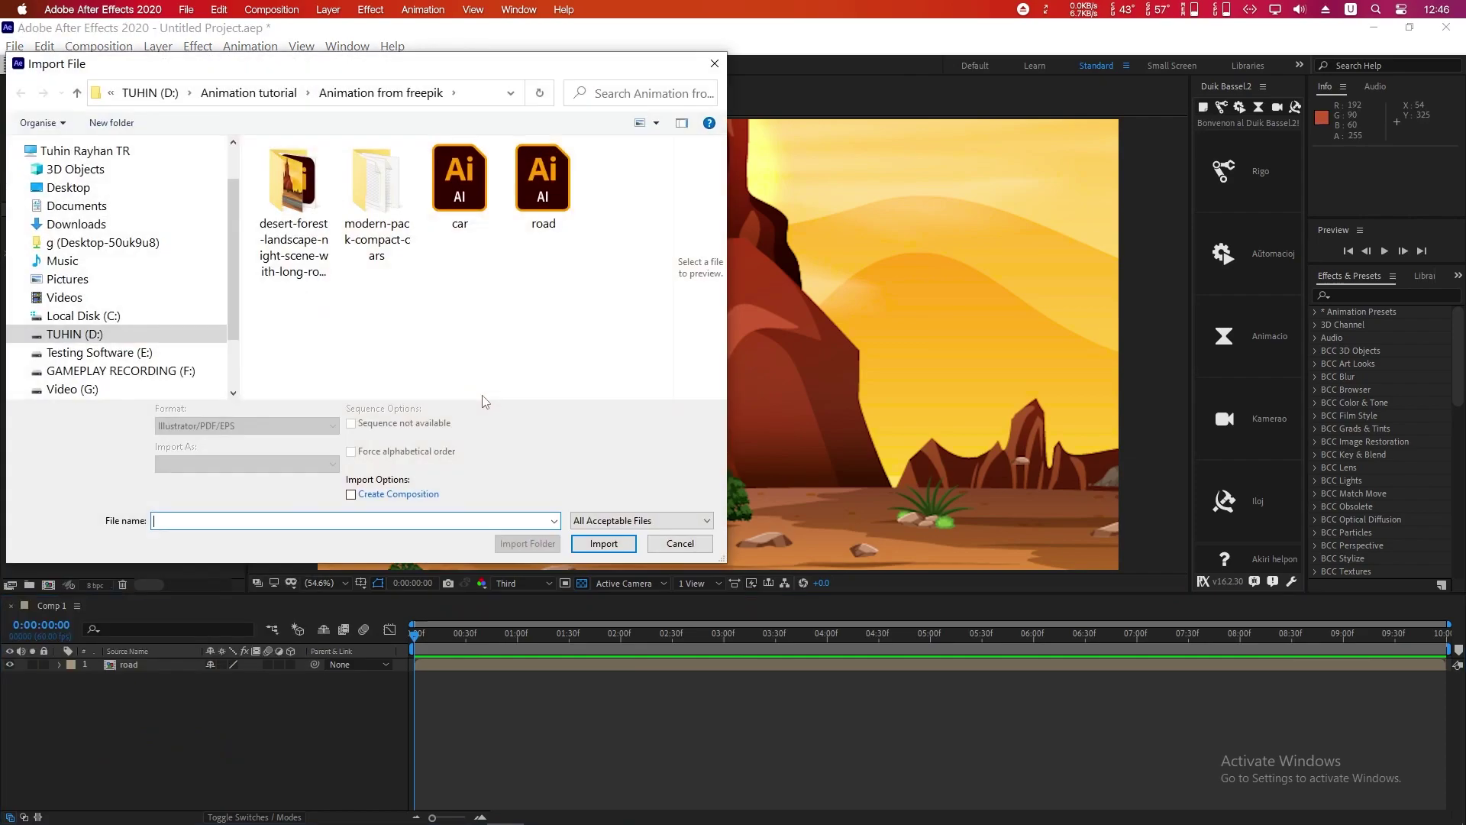
left_click(476, 222)
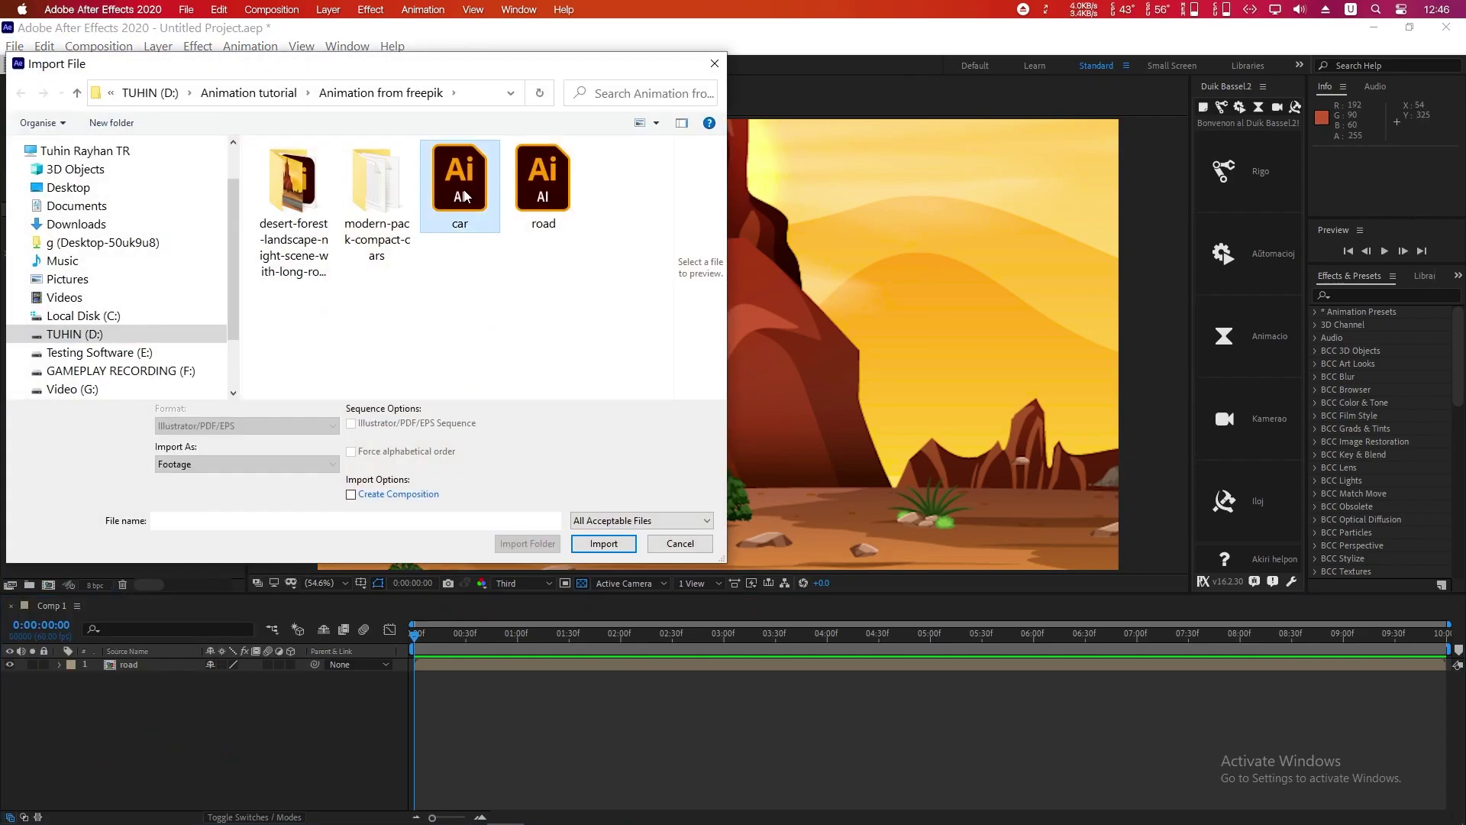
left_click(254, 465)
left_click(216, 500)
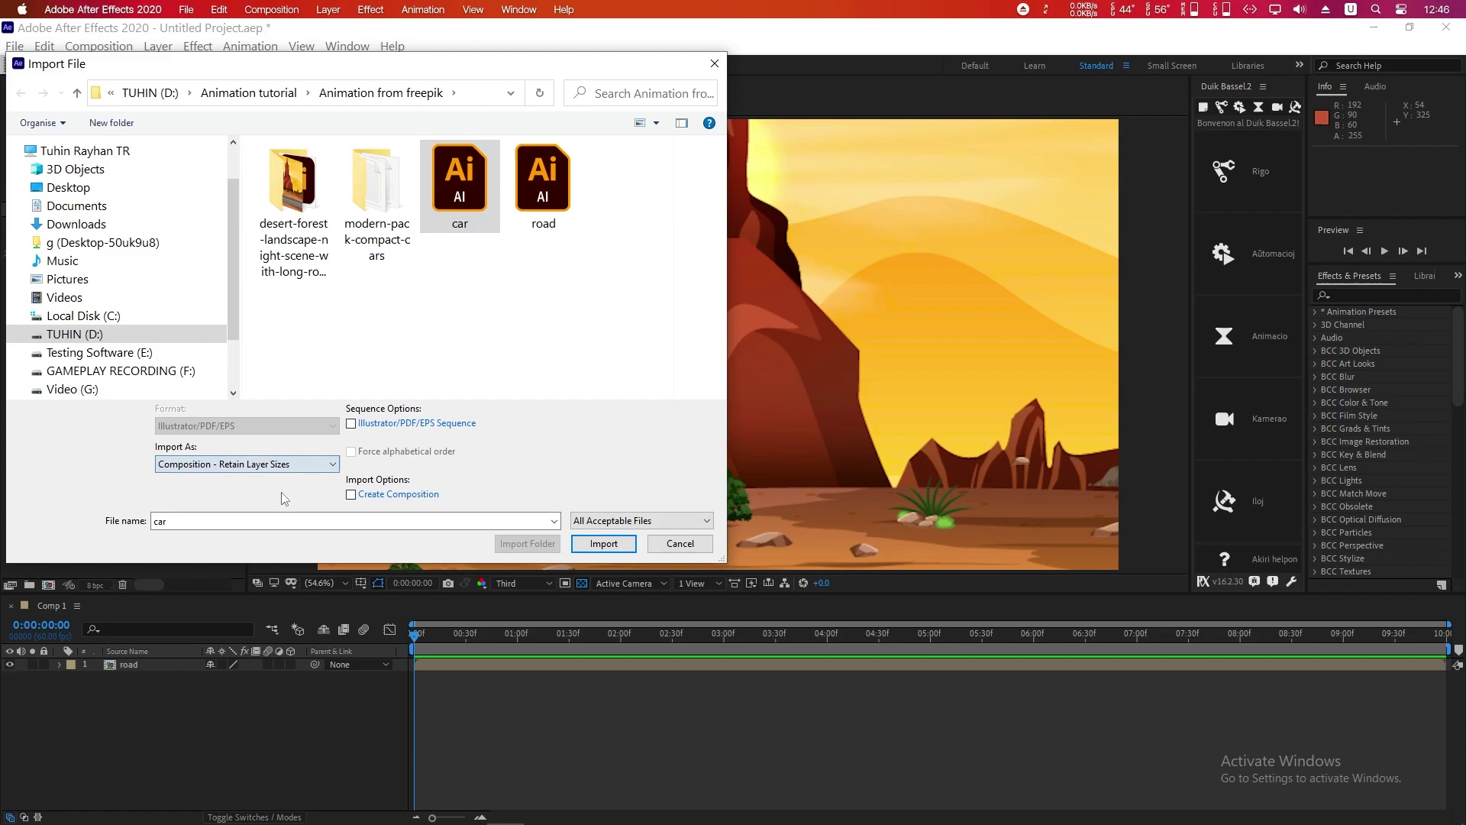
left_click(604, 544)
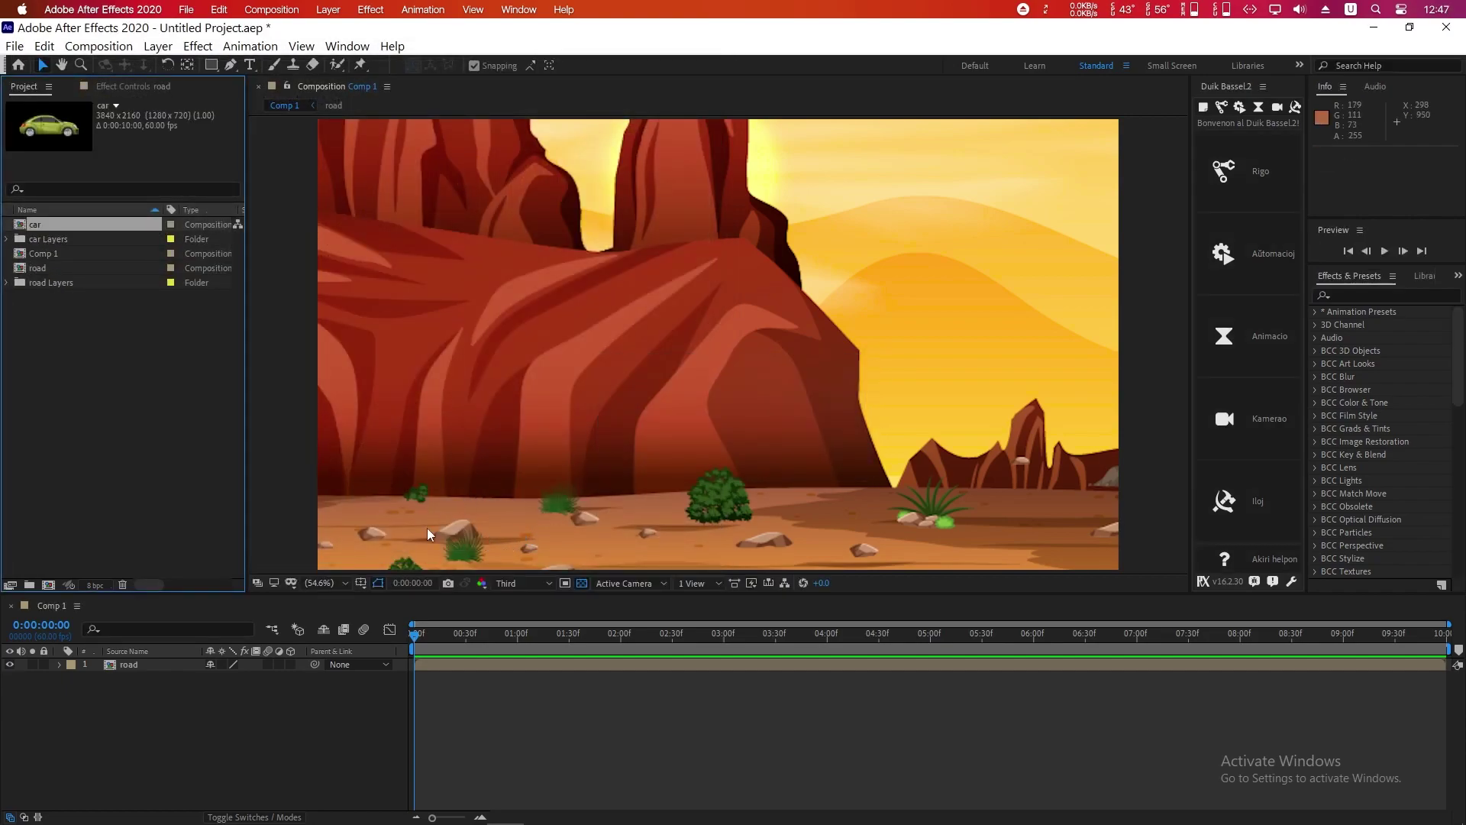
left_click_drag(47, 229, 137, 664)
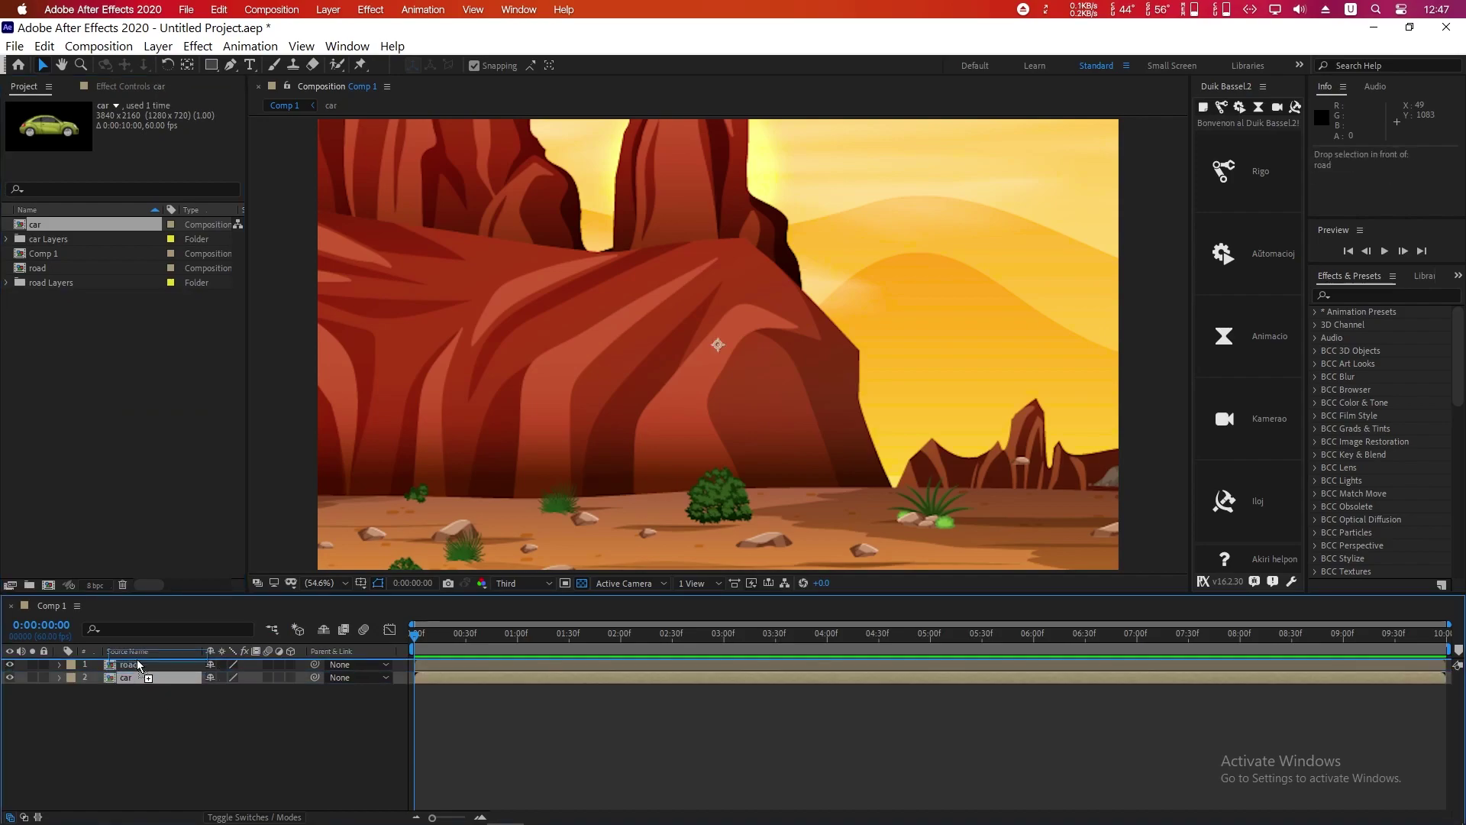
Step: Hide the car layer, scale the road layer to 95% and shift it to 1776.4, 76.9
left_click(9, 664)
left_click(138, 676)
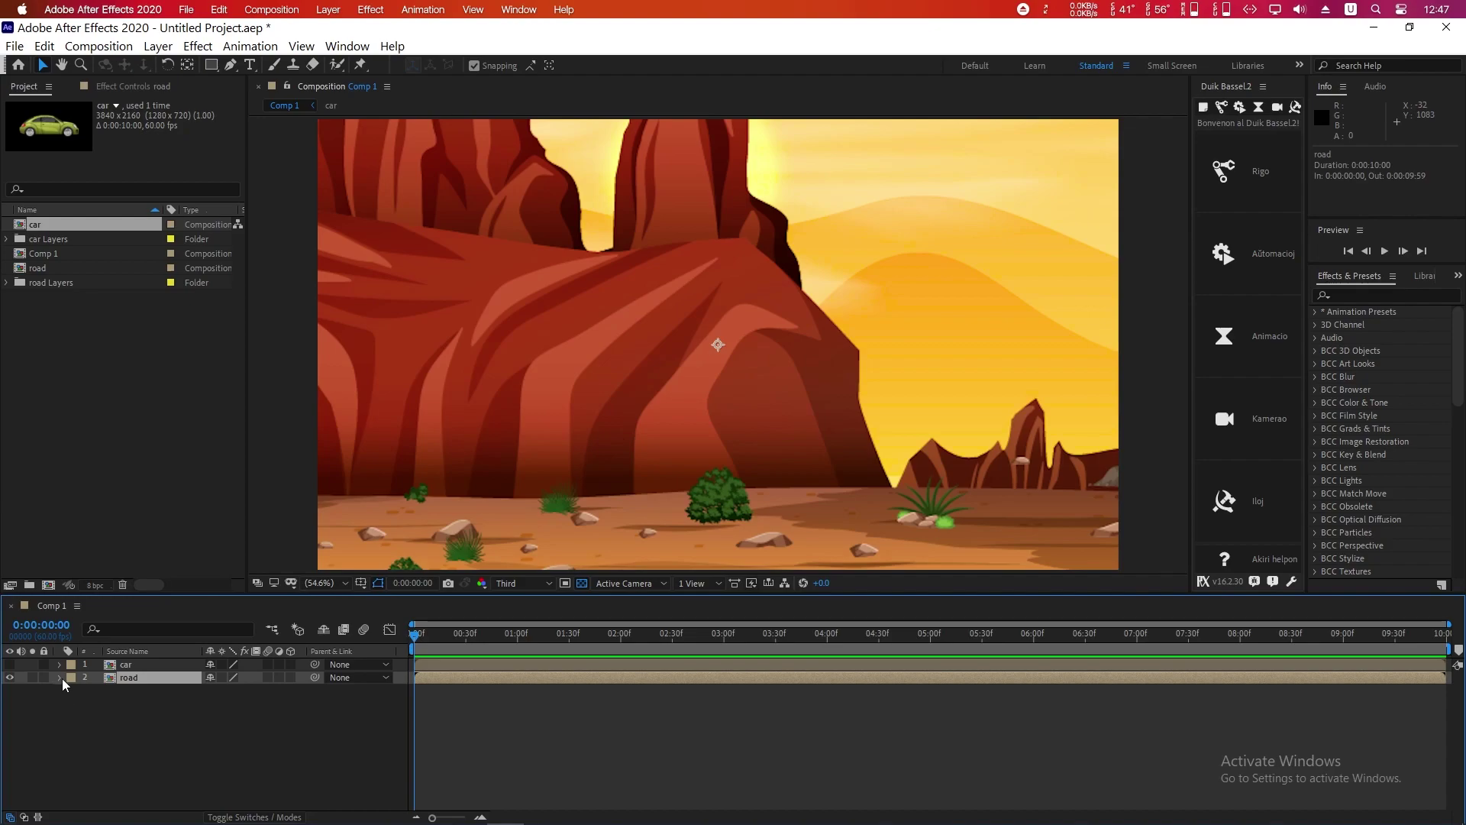
left_click(74, 692)
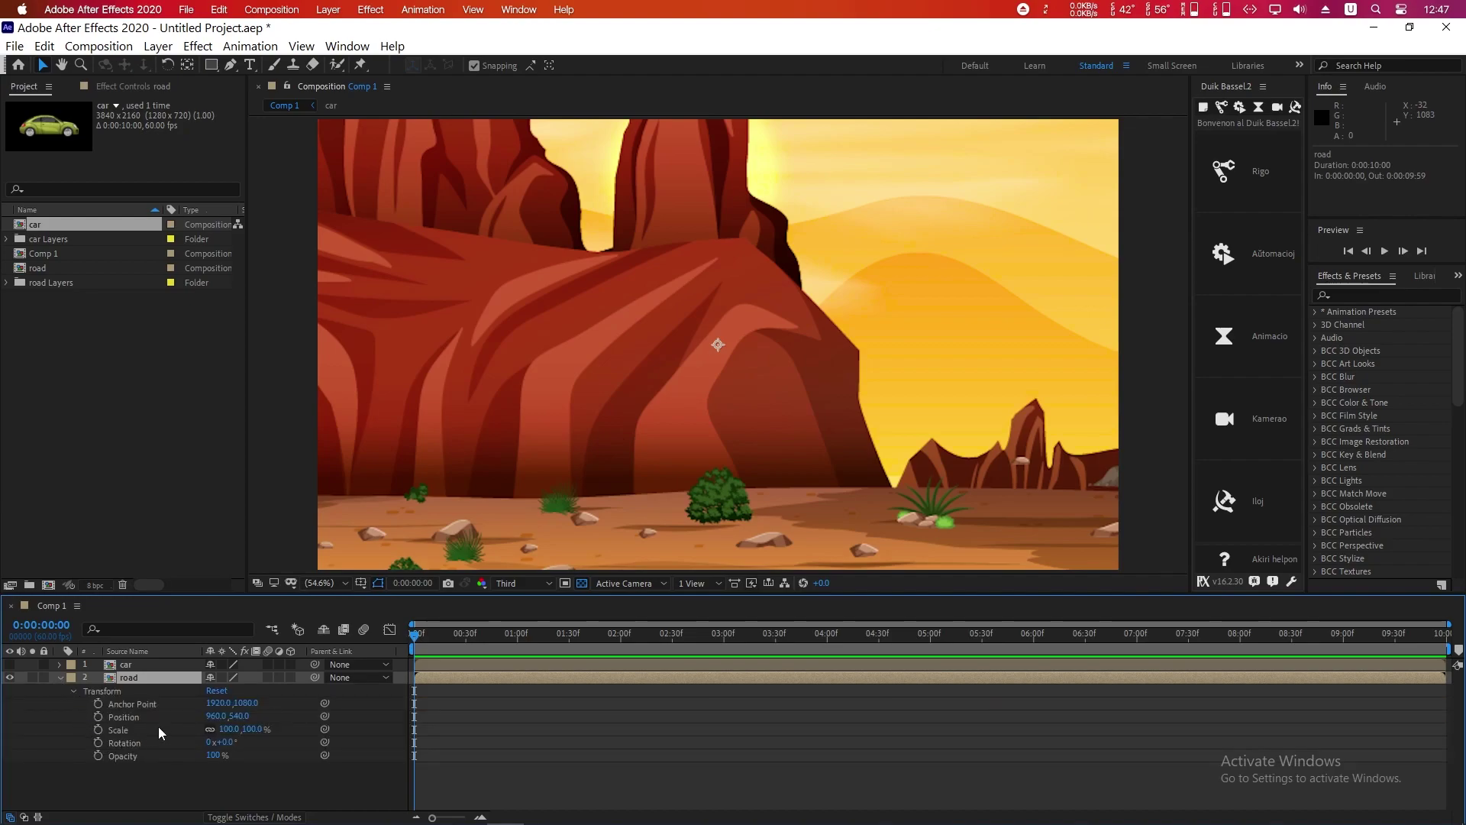
left_click_drag(228, 732, 255, 756)
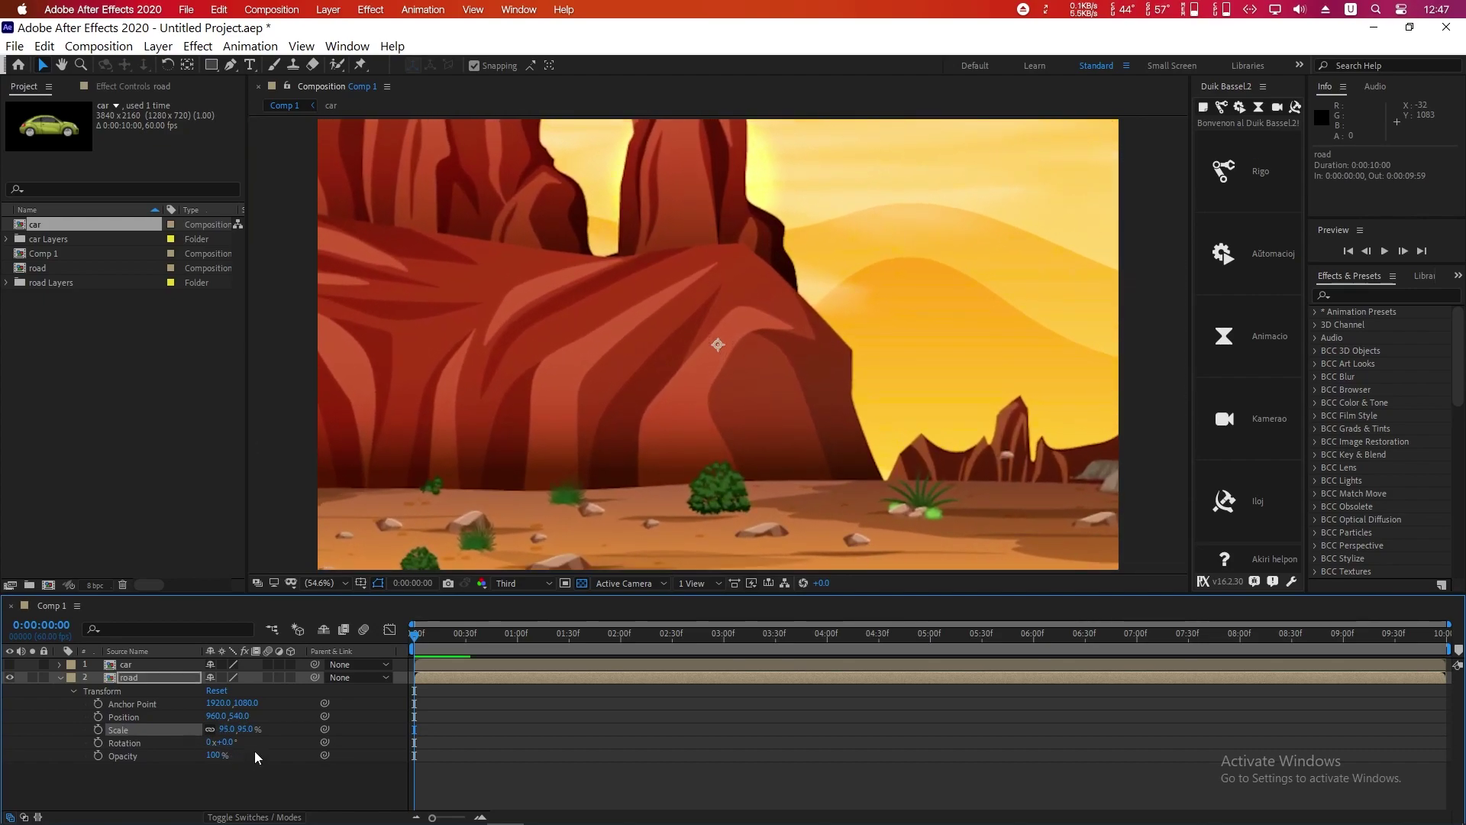
left_click_drag(645, 527, 603, 453)
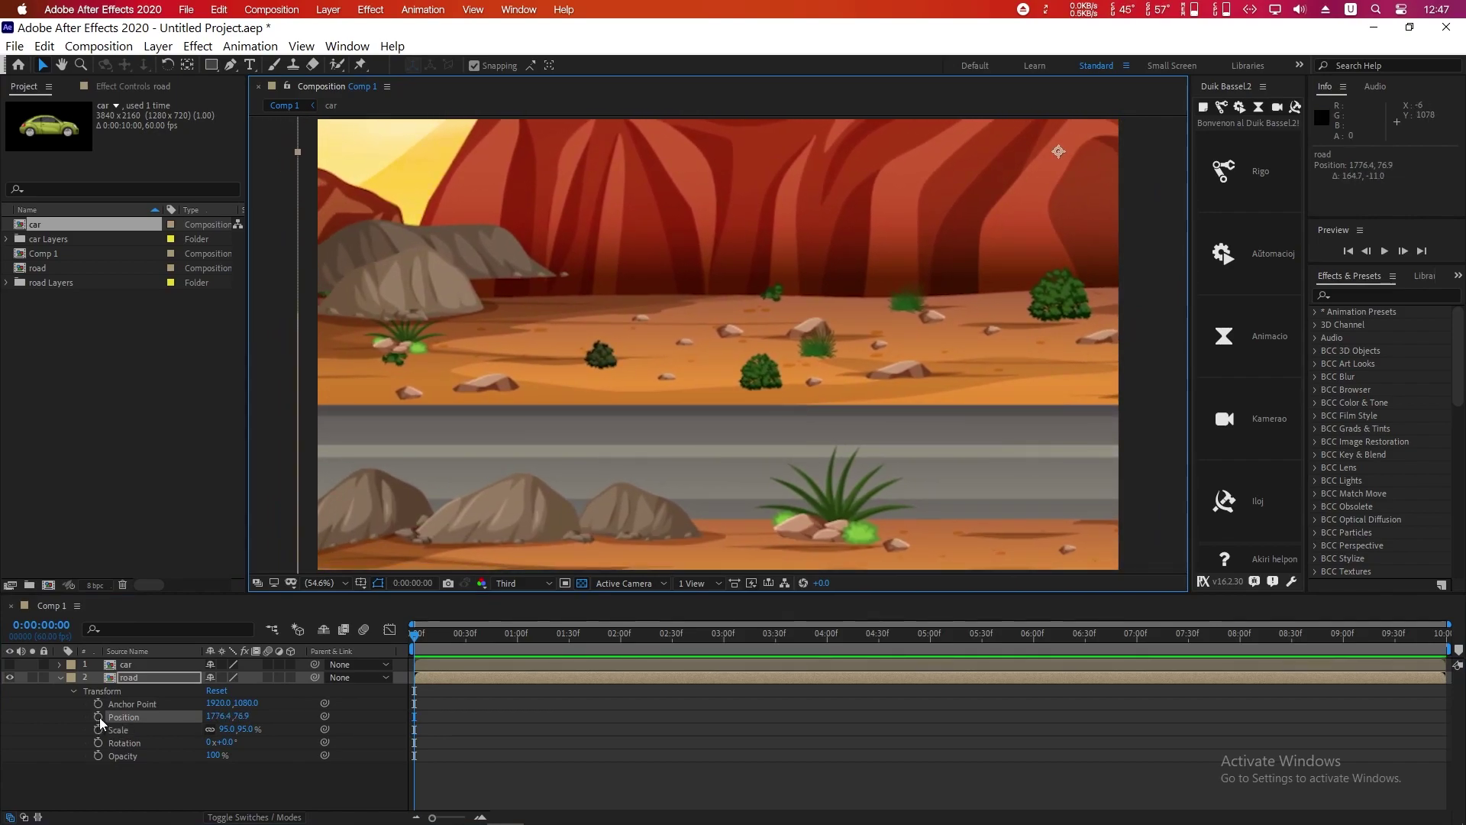
Step: Keyframe the road's Position so X slides from 1759.6 at 0:00 to about 103.4 at 10 seconds
left_click(98, 717)
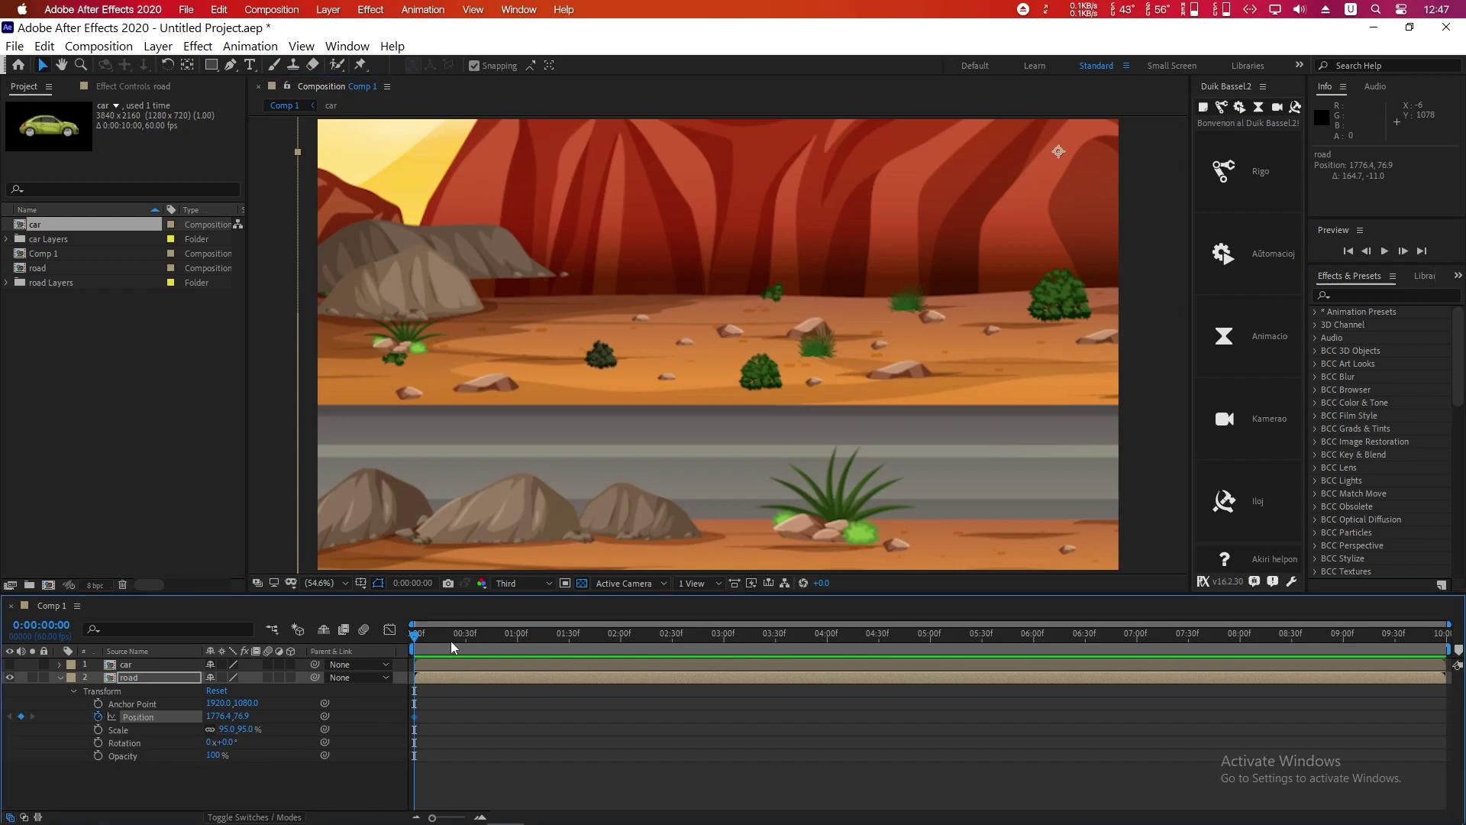
key("Page_Down")
key("Page_Down")
key("Page_Down")
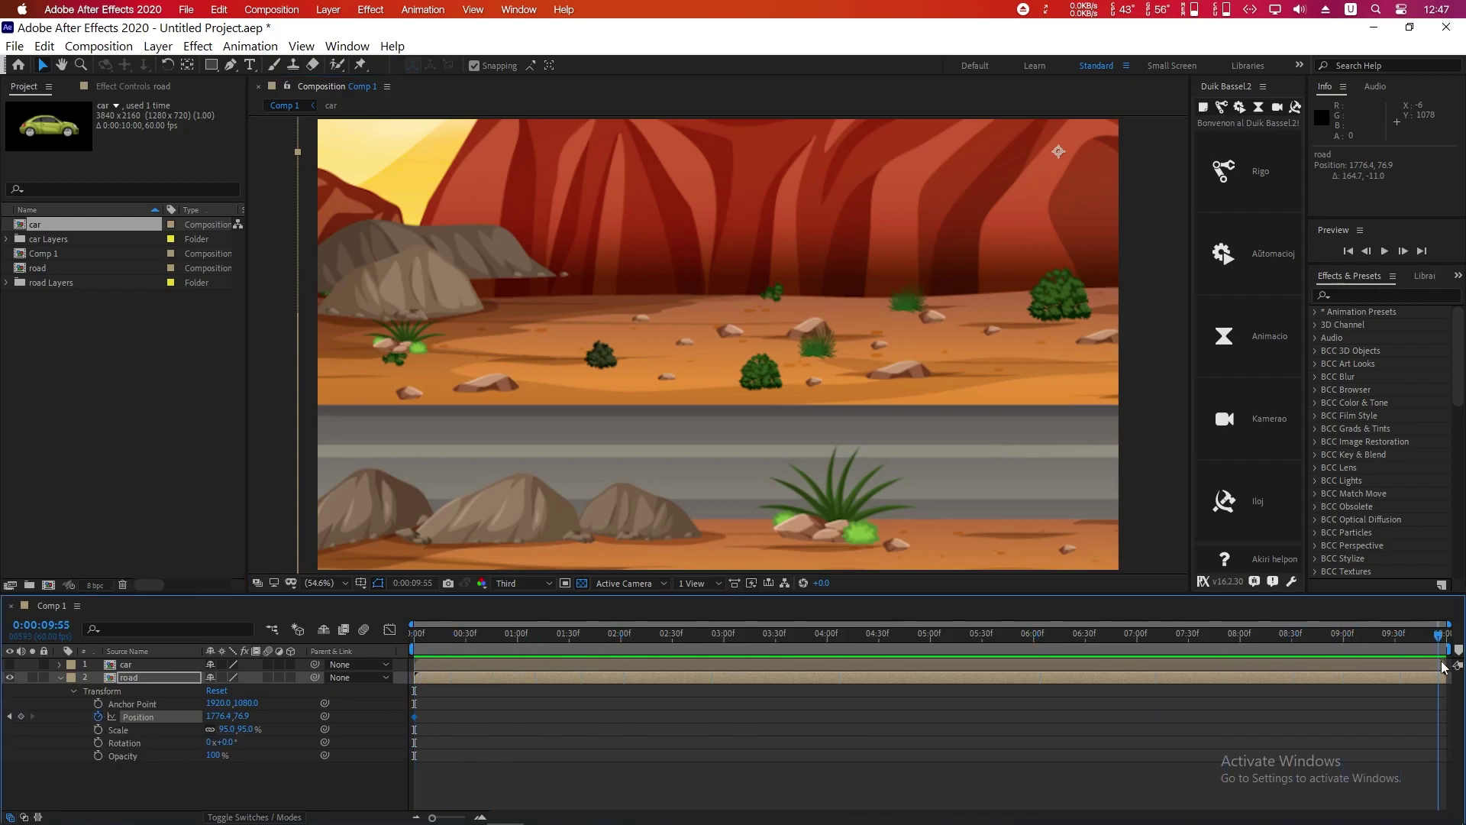
left_click_drag(224, 717, 31, 726)
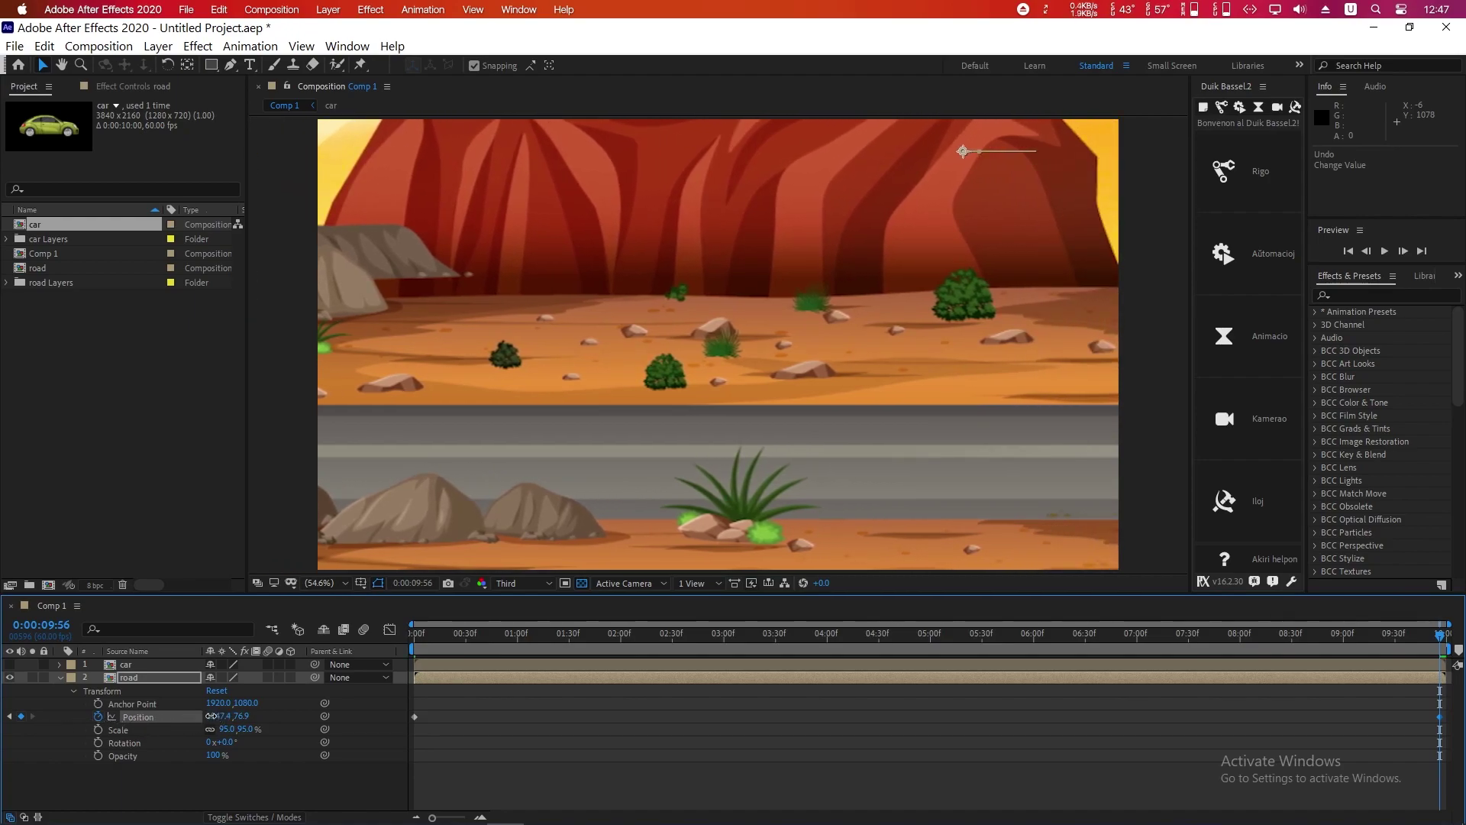
left_click_drag(212, 716, 4, 716)
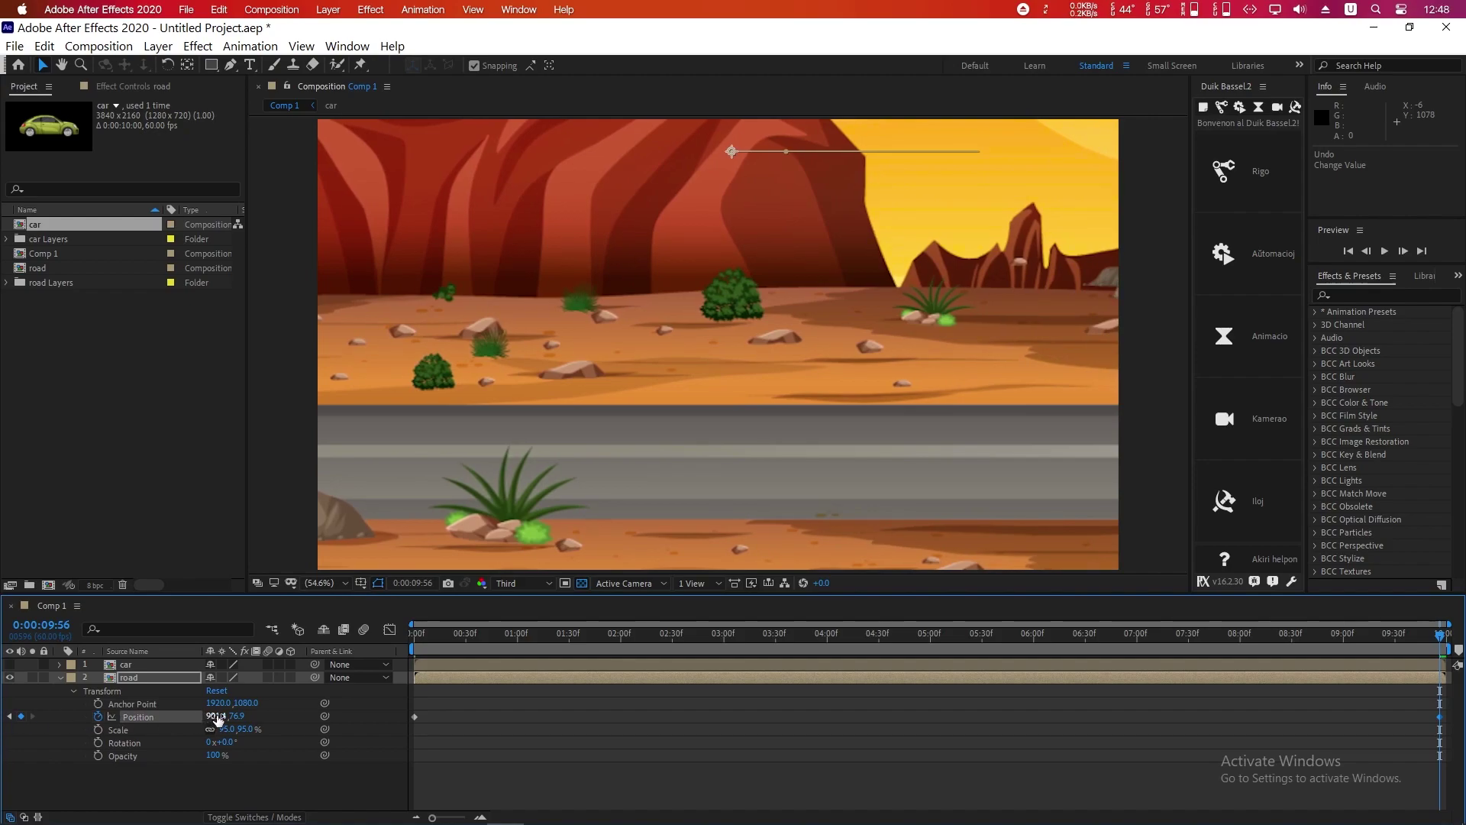
left_click_drag(217, 716, 89, 717)
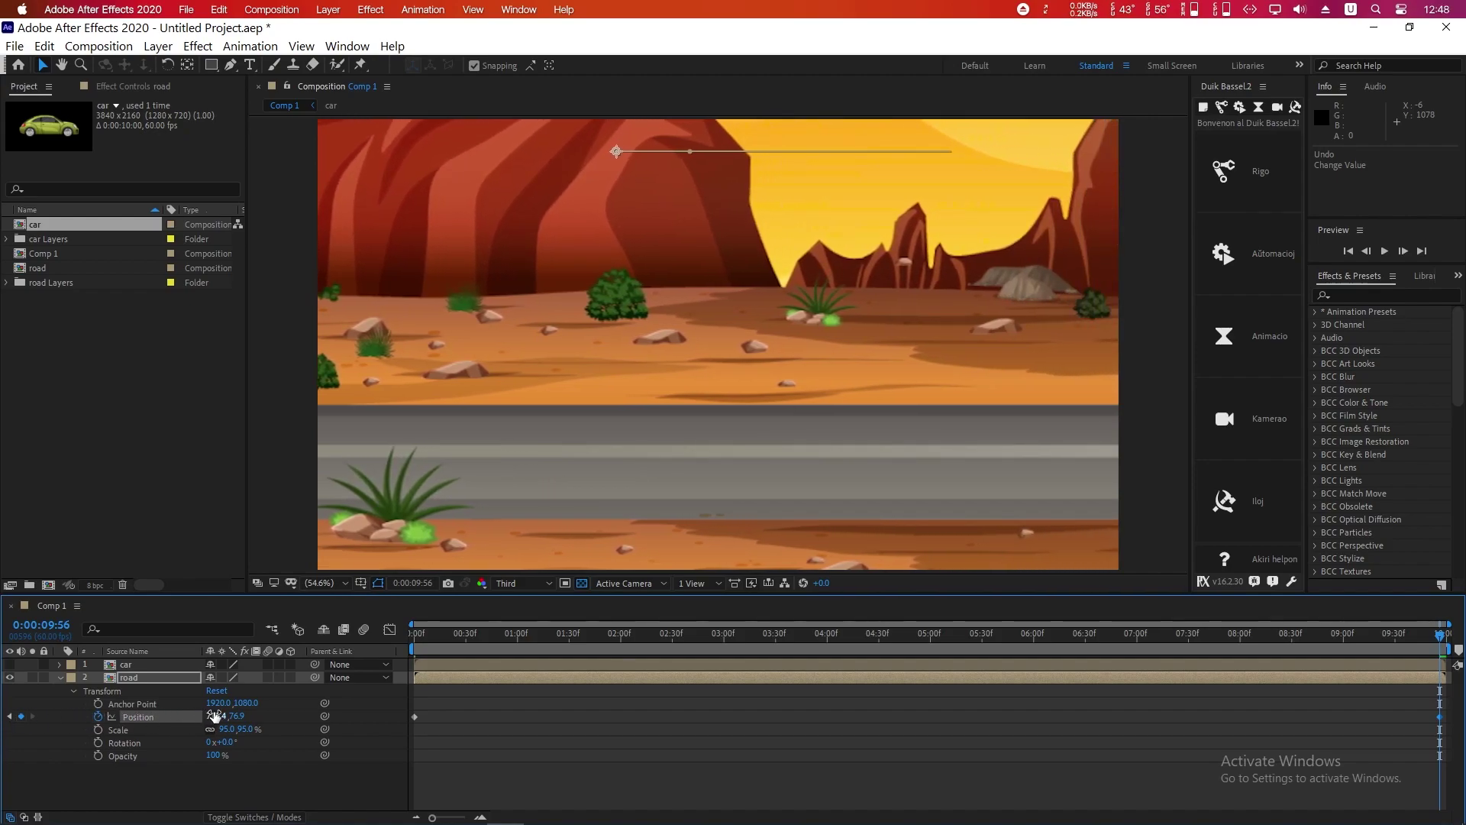
left_click_drag(216, 716, 4, 716)
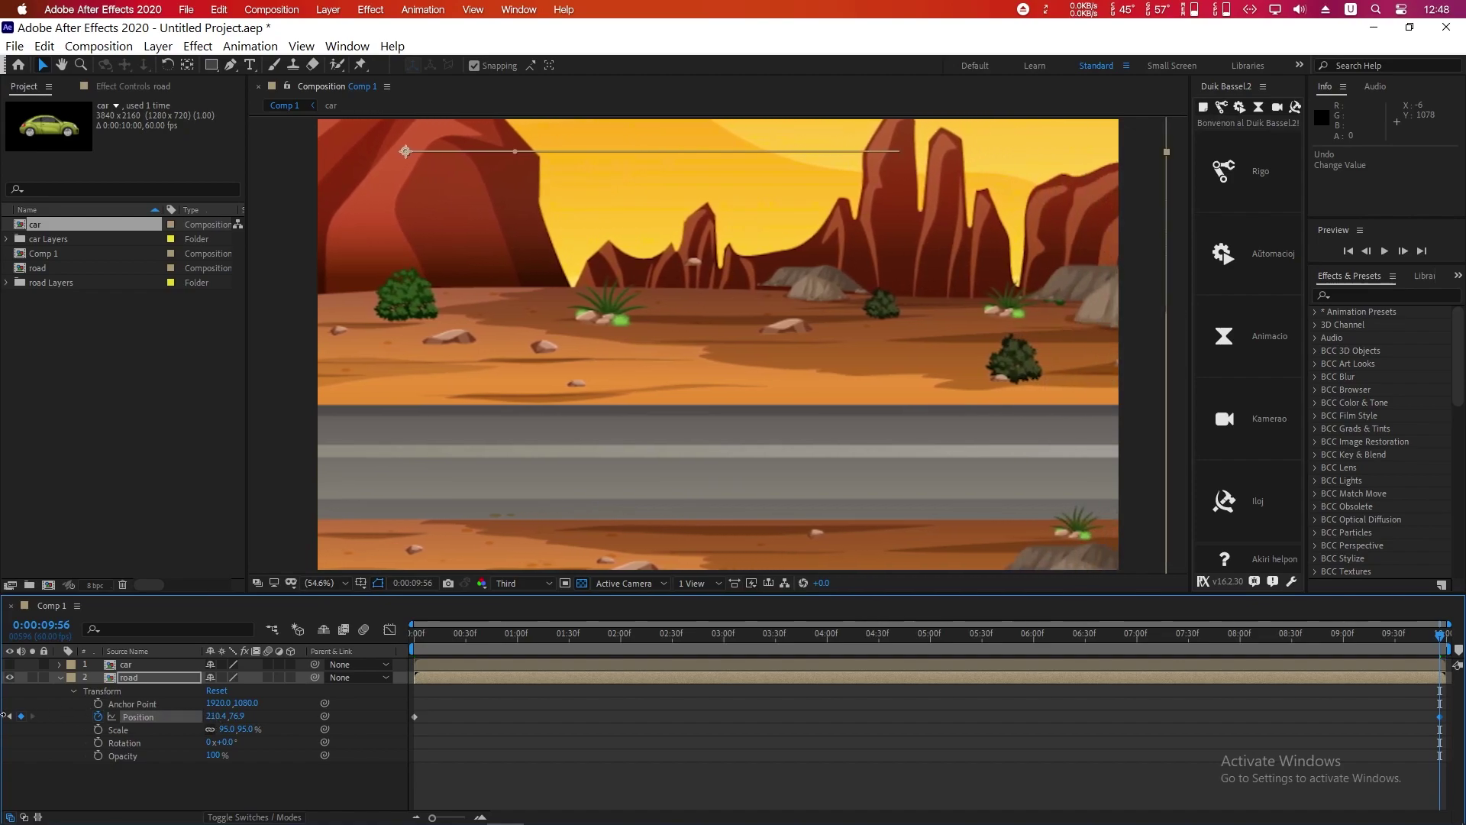
left_click_drag(221, 716, 140, 717)
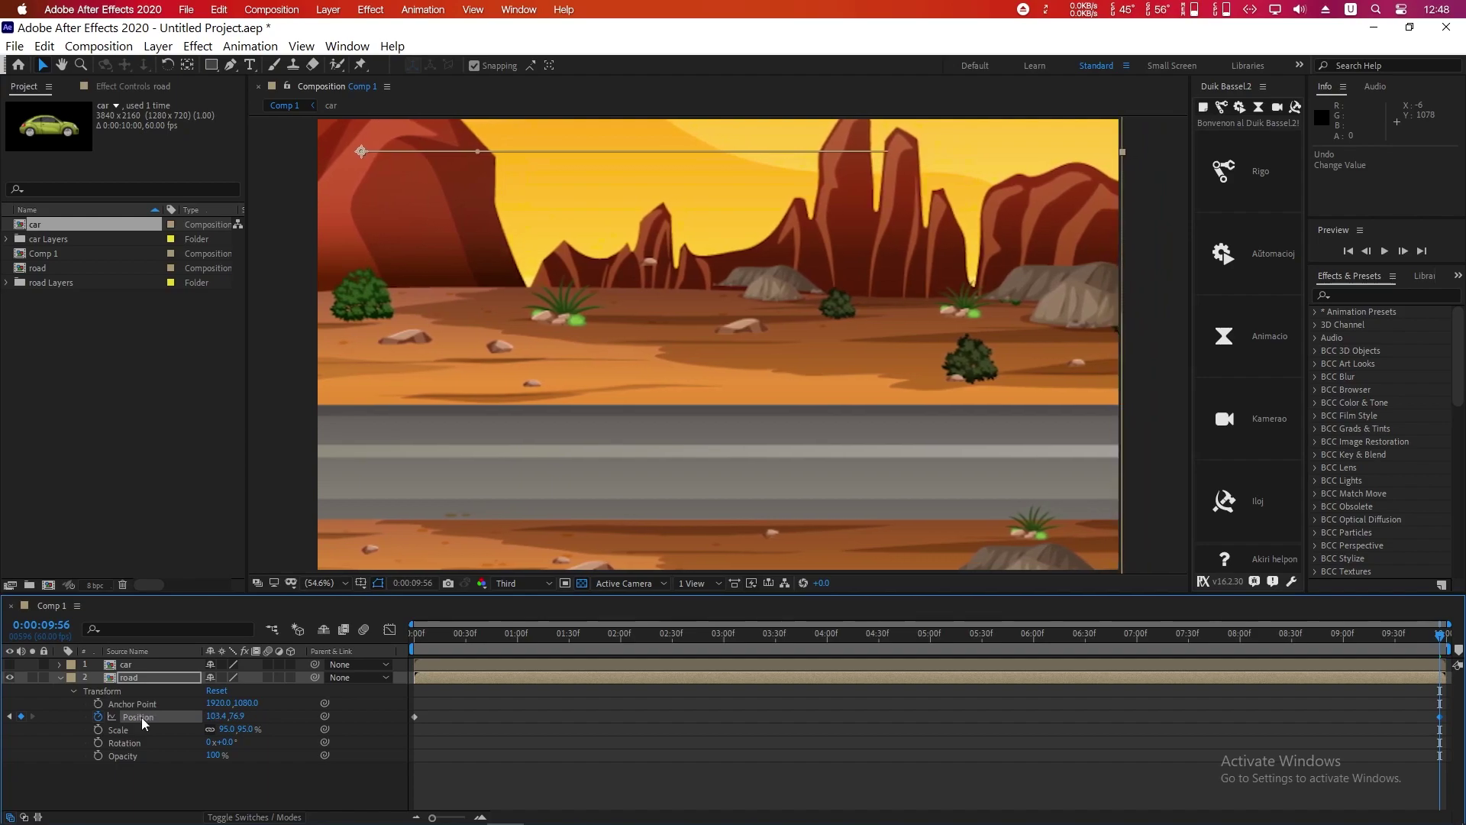
Step: Preview the scrolling road animation from the start
left_click_drag(1441, 647, 426, 638)
key("space")
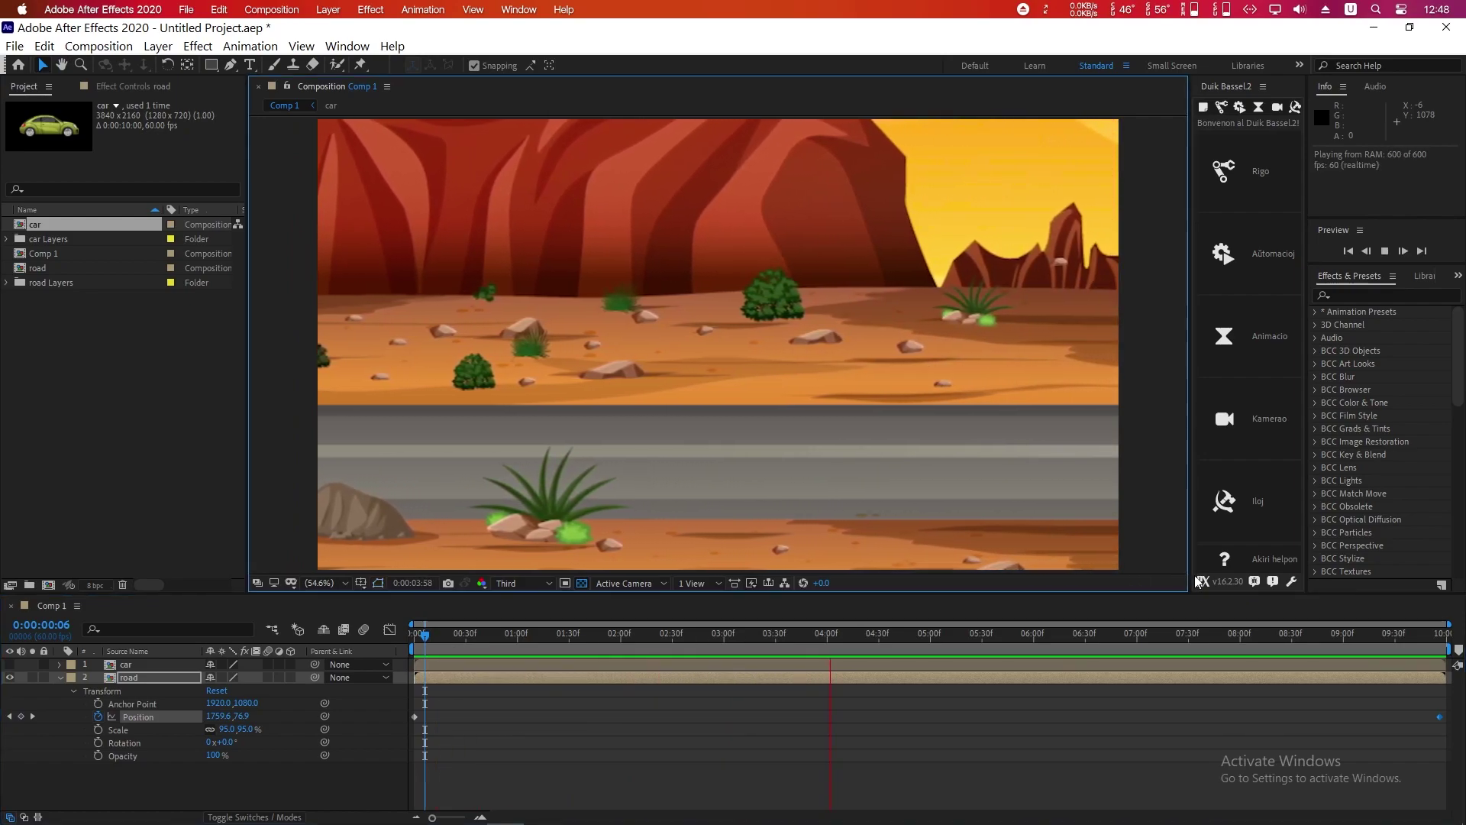
key("space")
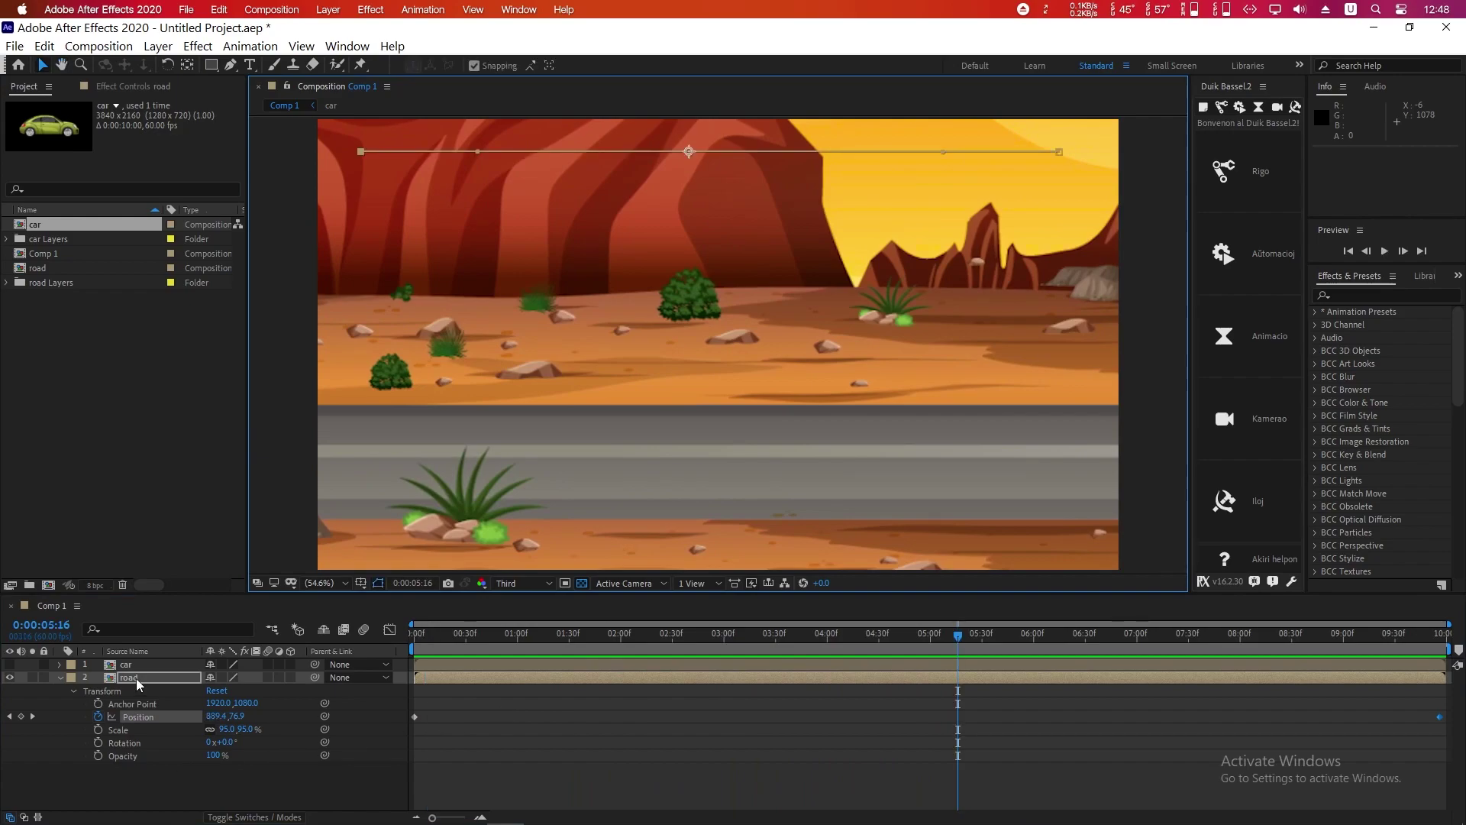
Step: Cut the grass Layer 2 out of the road composition and paste it into Comp 1
double_click(131, 678)
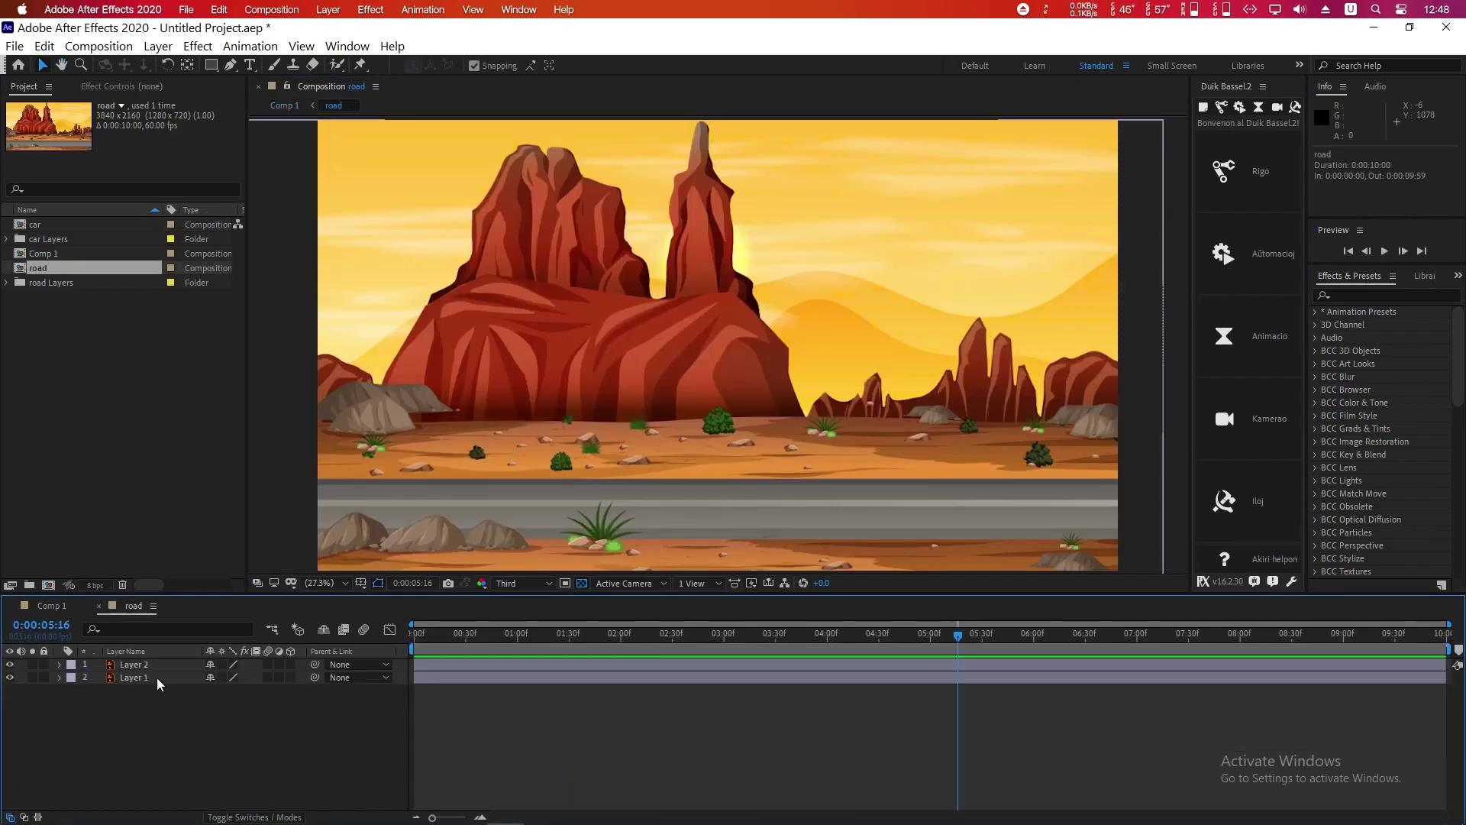
left_click(145, 665)
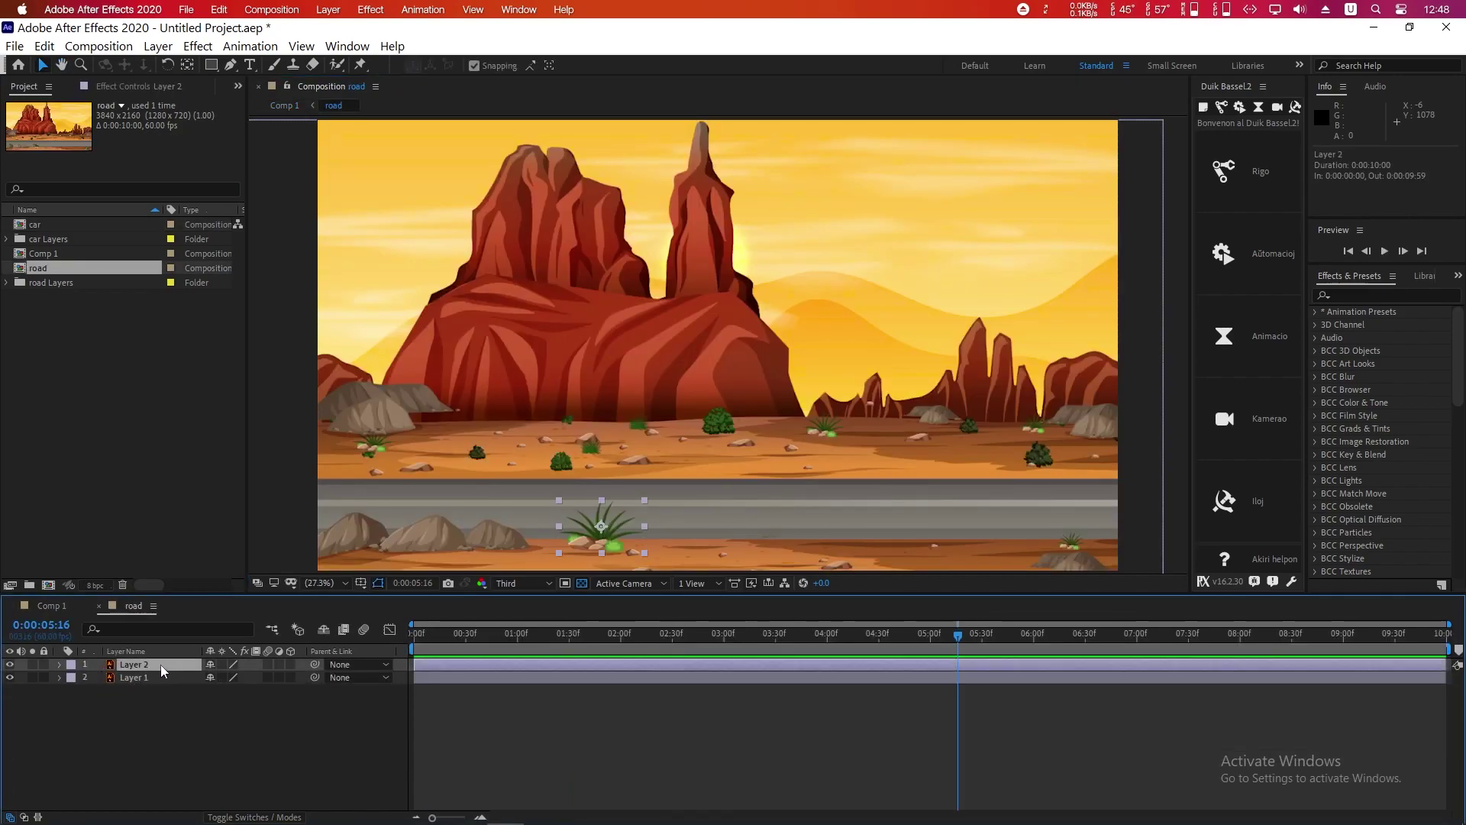
left_click(10, 664)
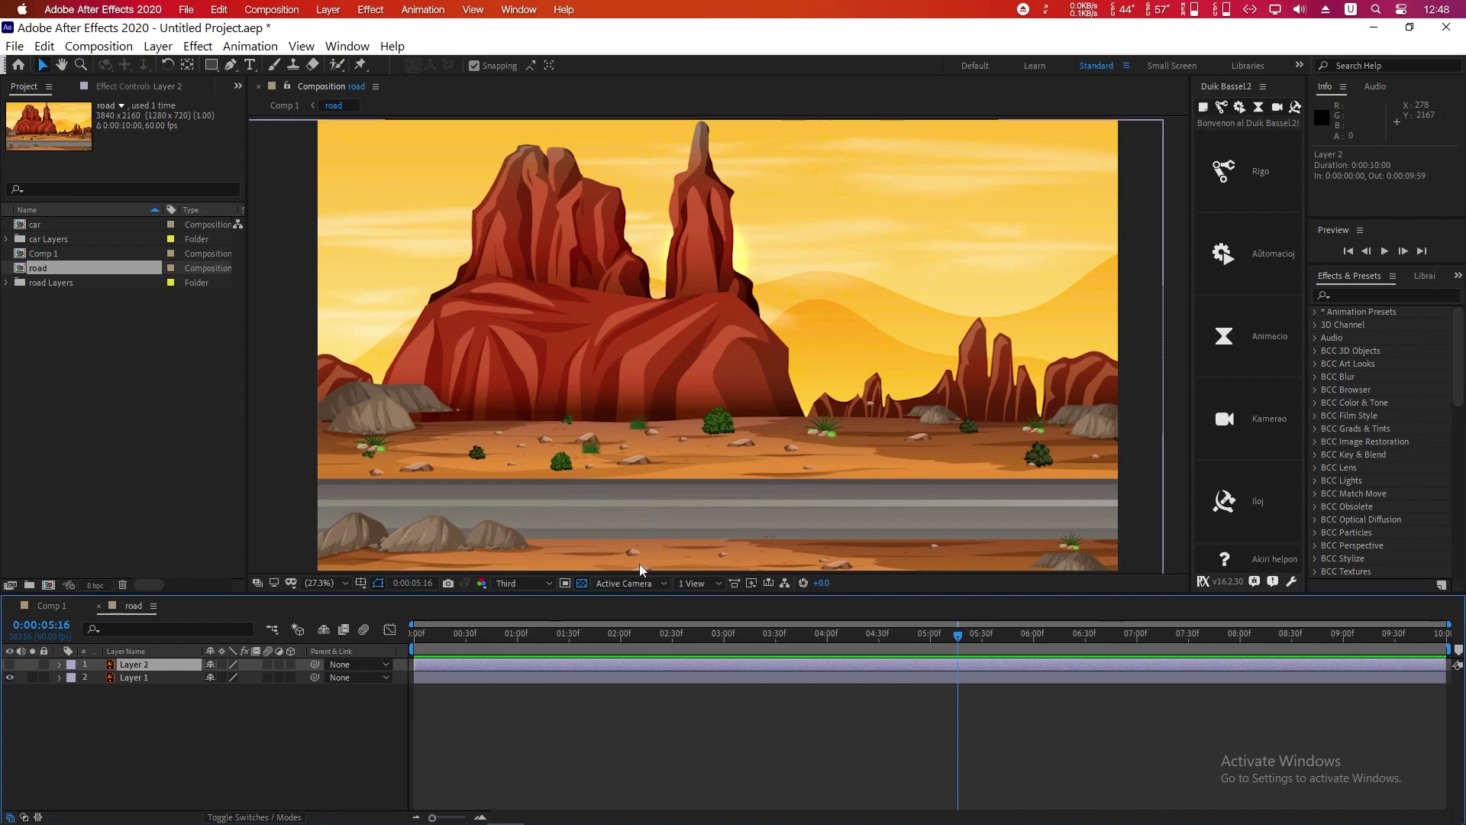
left_click(9, 664)
key("ctrl+x")
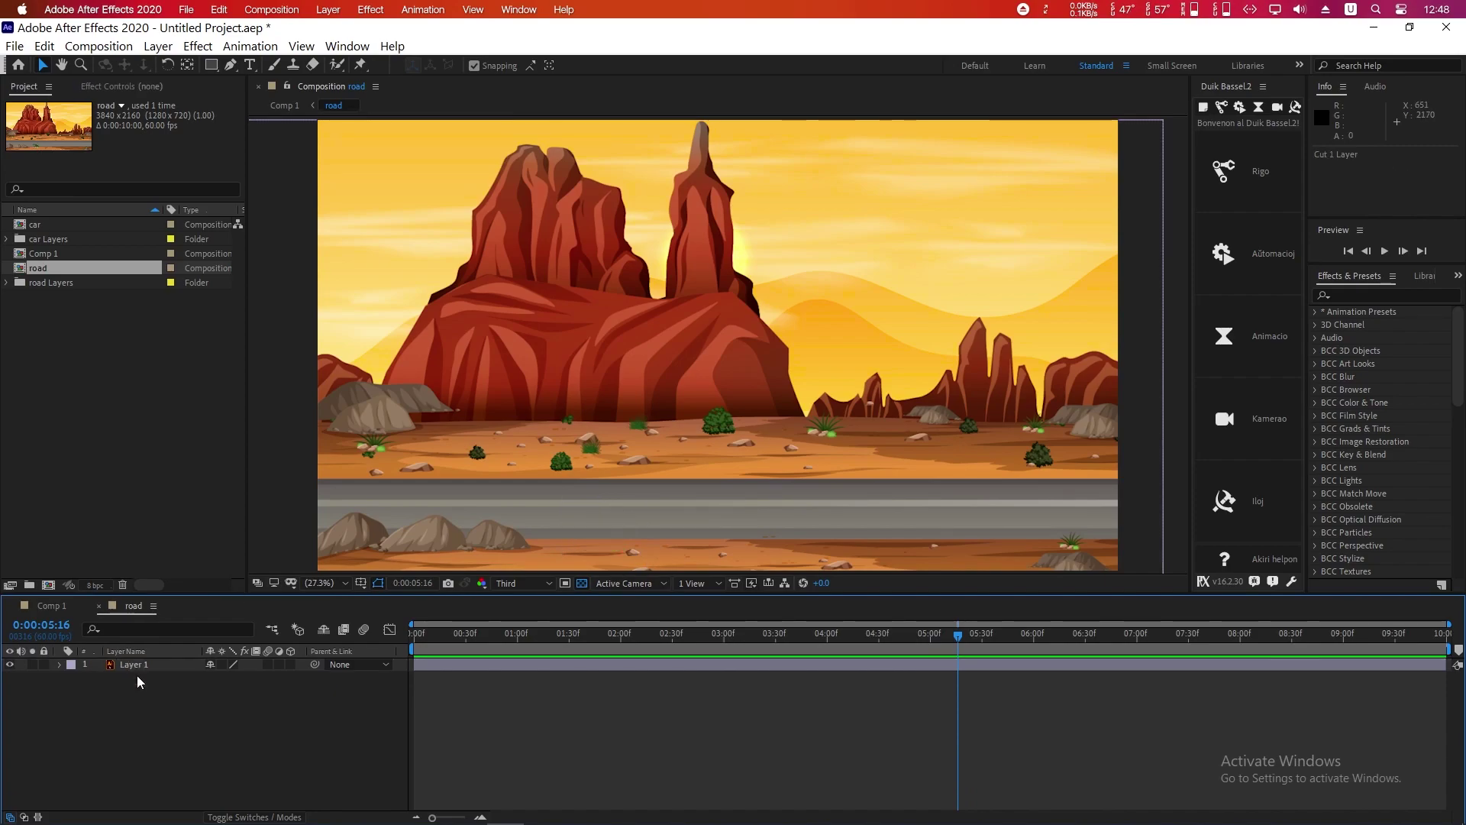
left_click(66, 609)
left_click(122, 794)
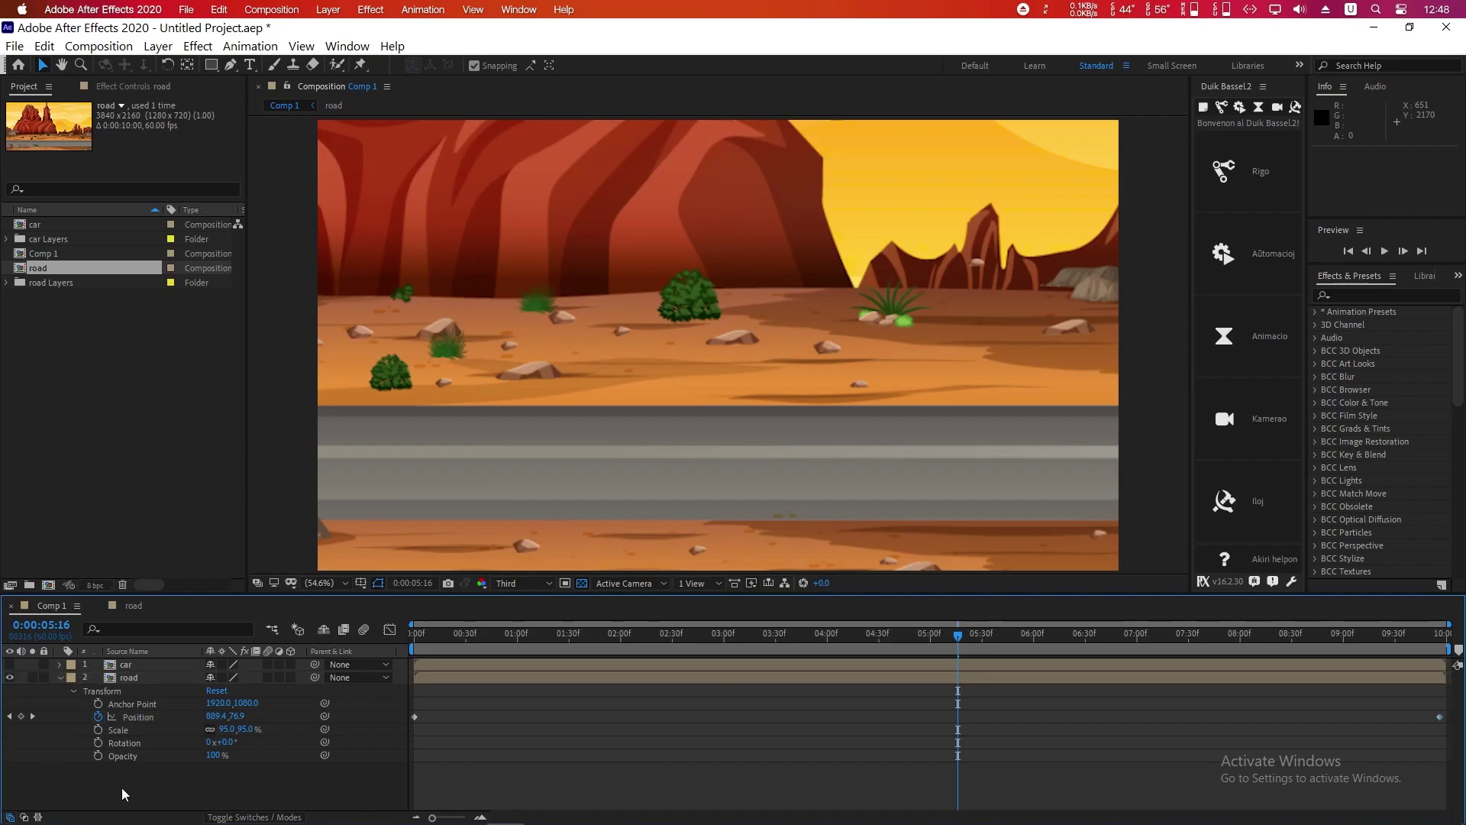
key("ctrl+v")
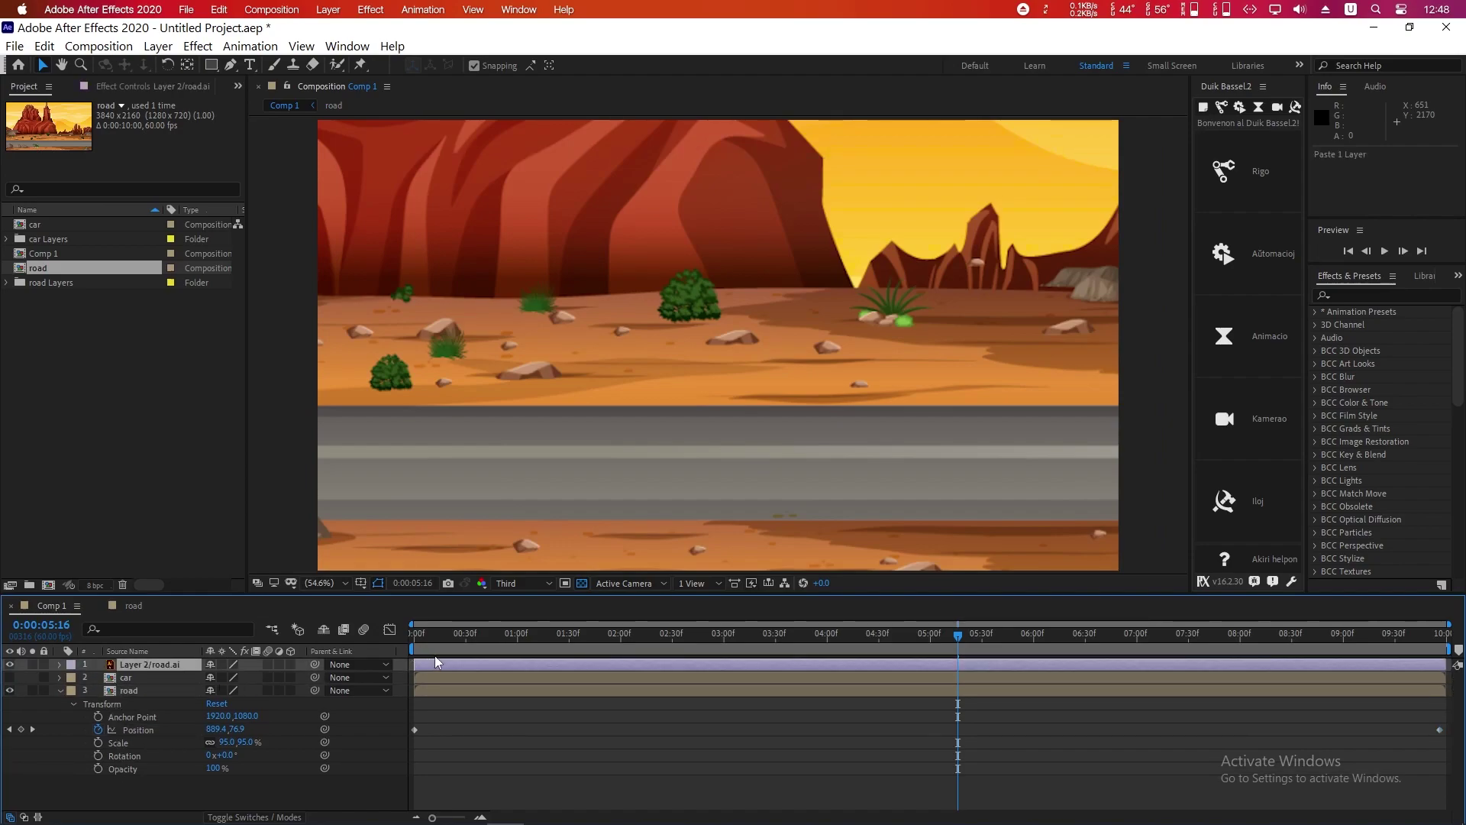
Step: Scale the grass tuft to 90% and position it in the roadside foreground
left_click(61, 690)
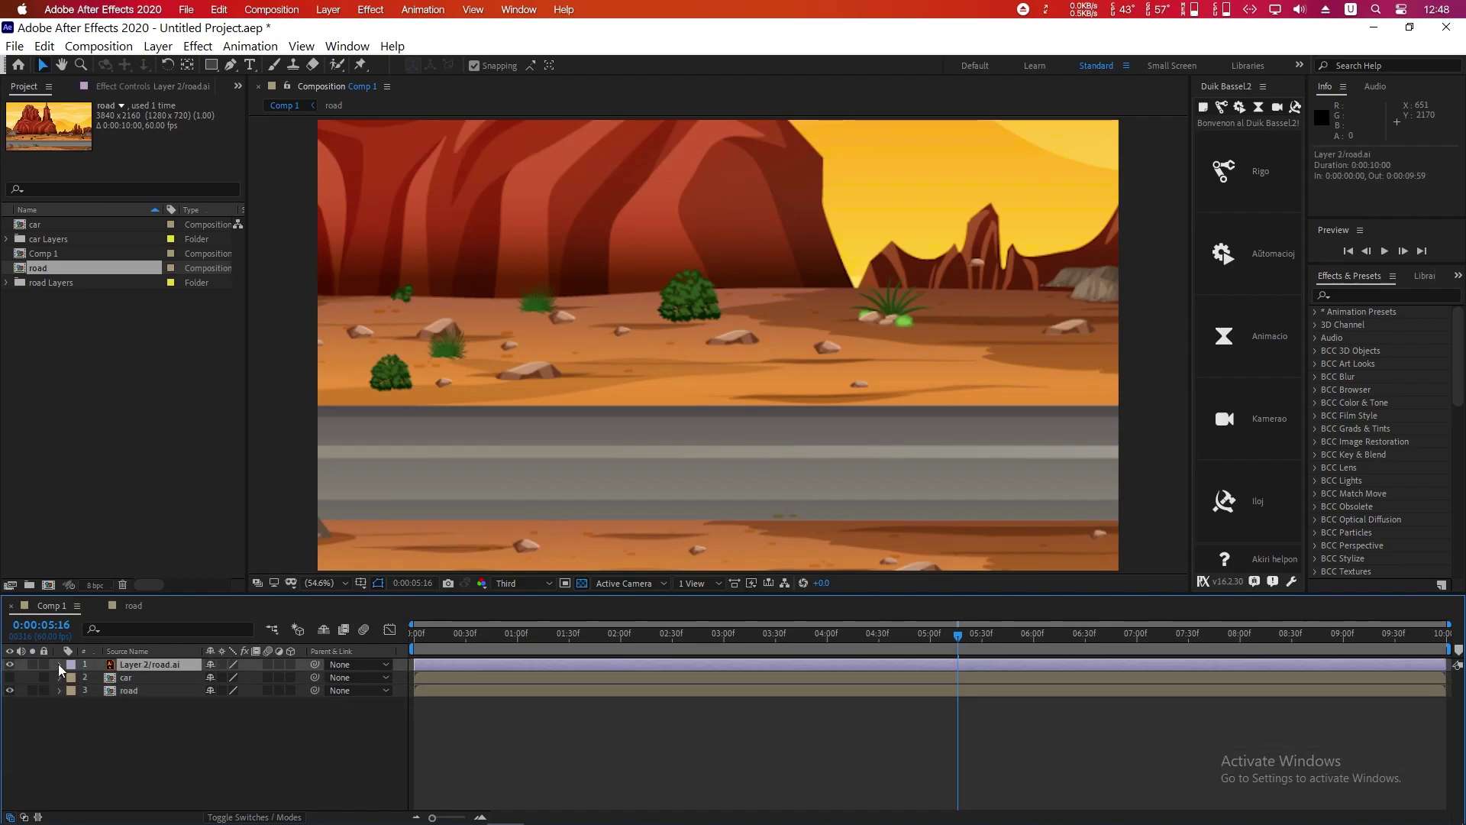
left_click(60, 664)
left_click(74, 678)
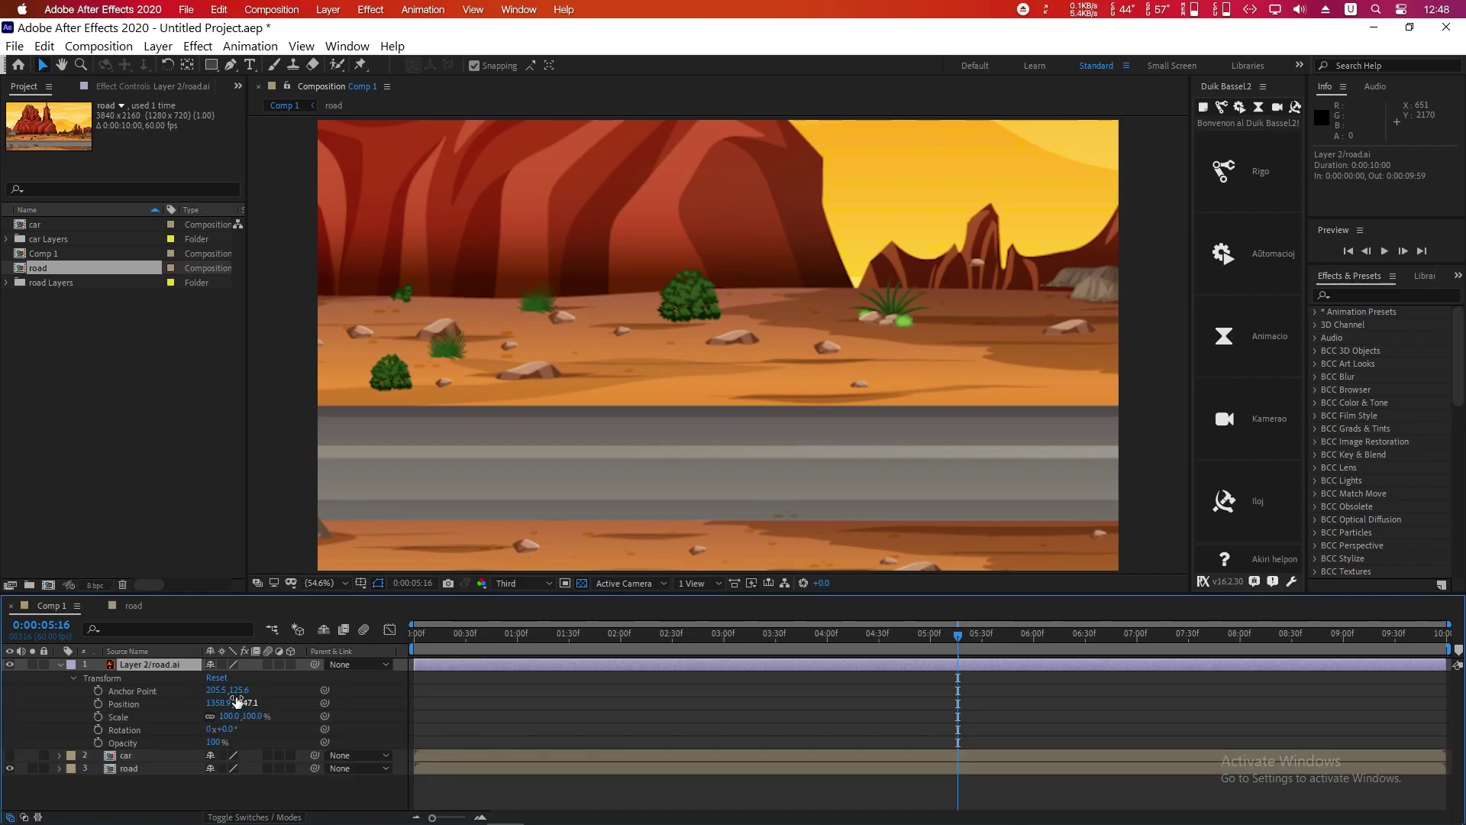
left_click_drag(220, 703, 122, 709)
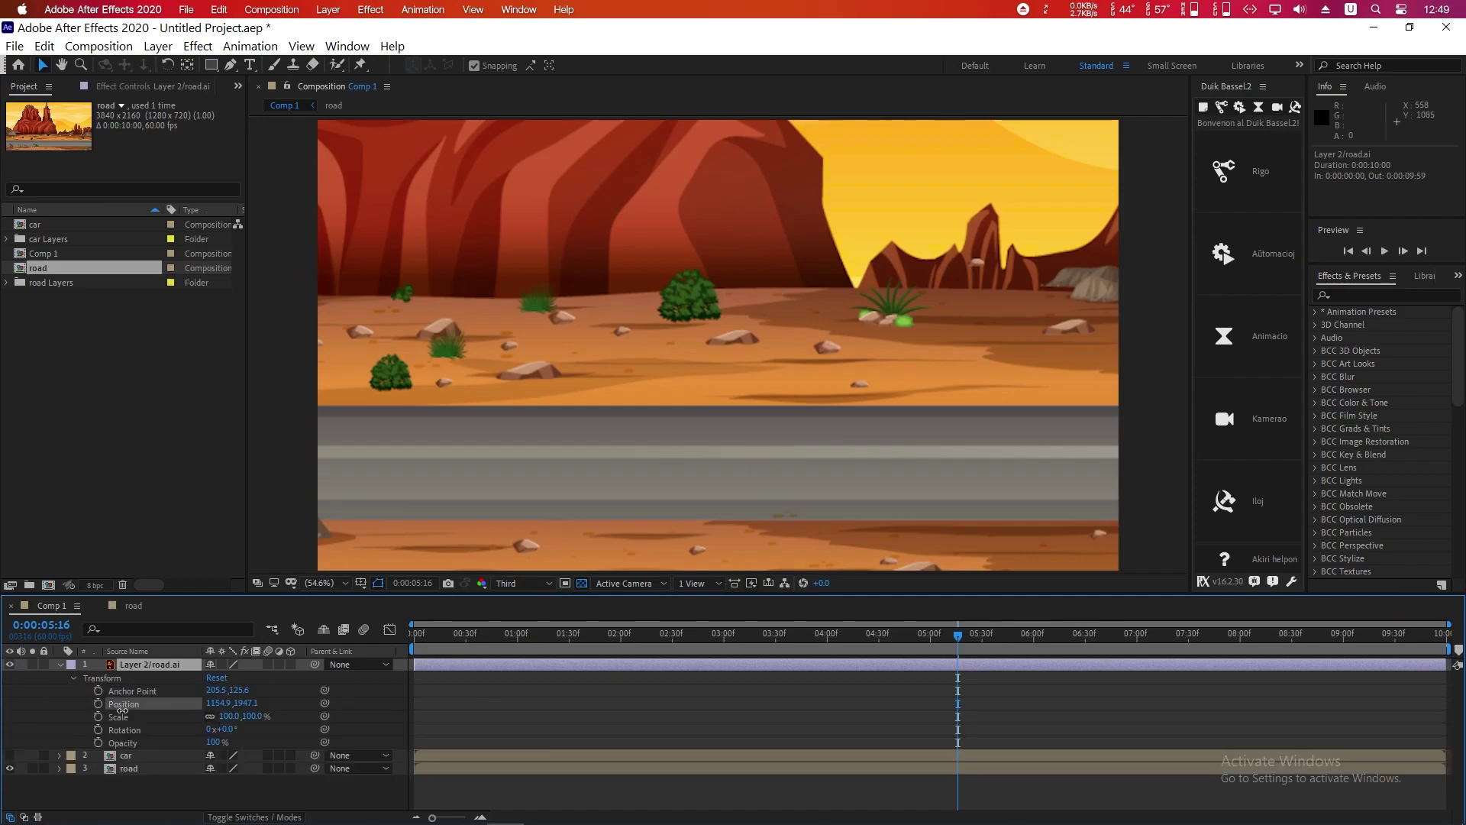
left_click_drag(232, 716, 812, 734)
left_click_drag(800, 522, 704, 112)
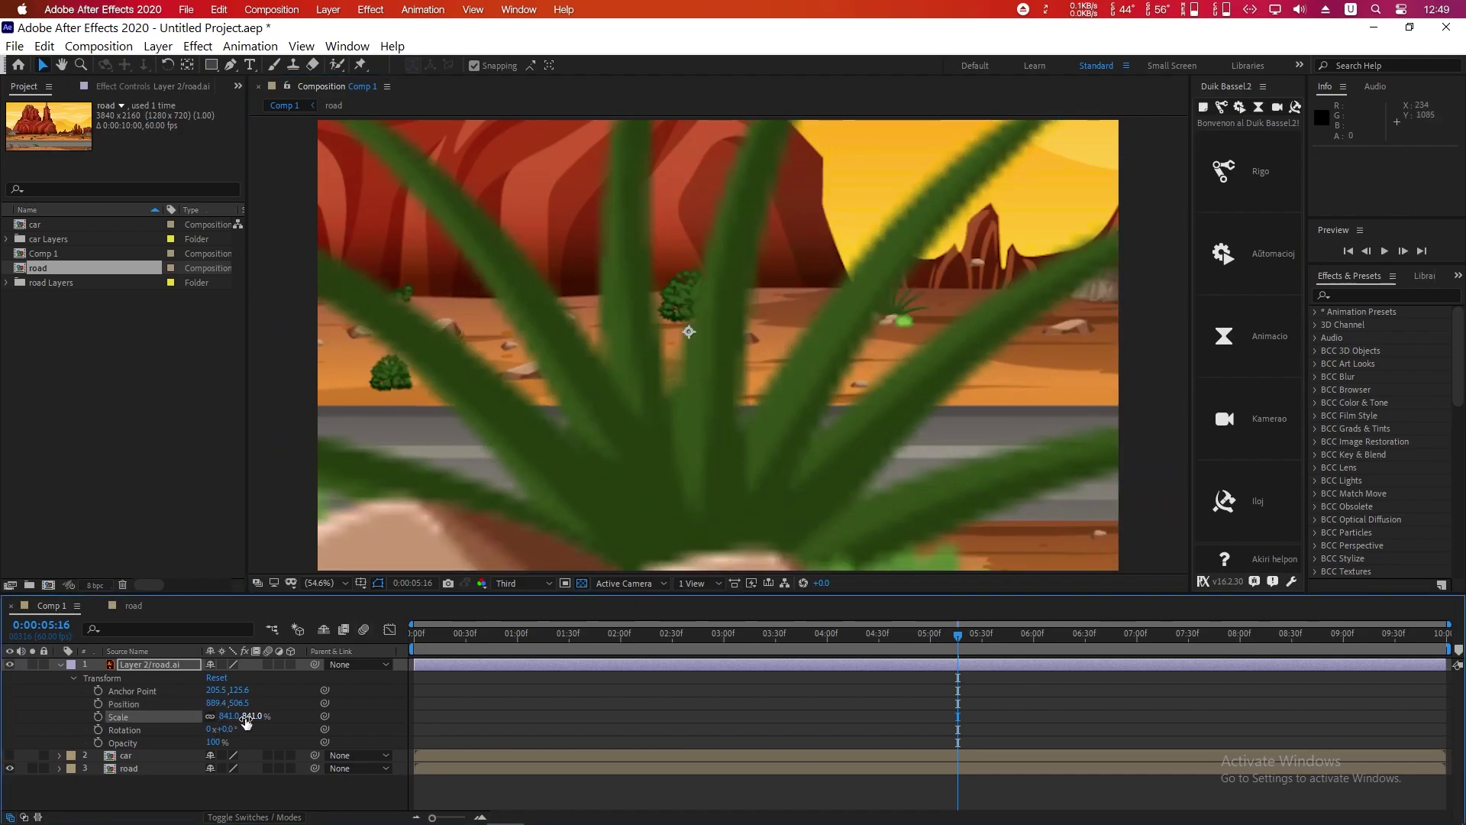
left_click_drag(229, 716, 441, 682)
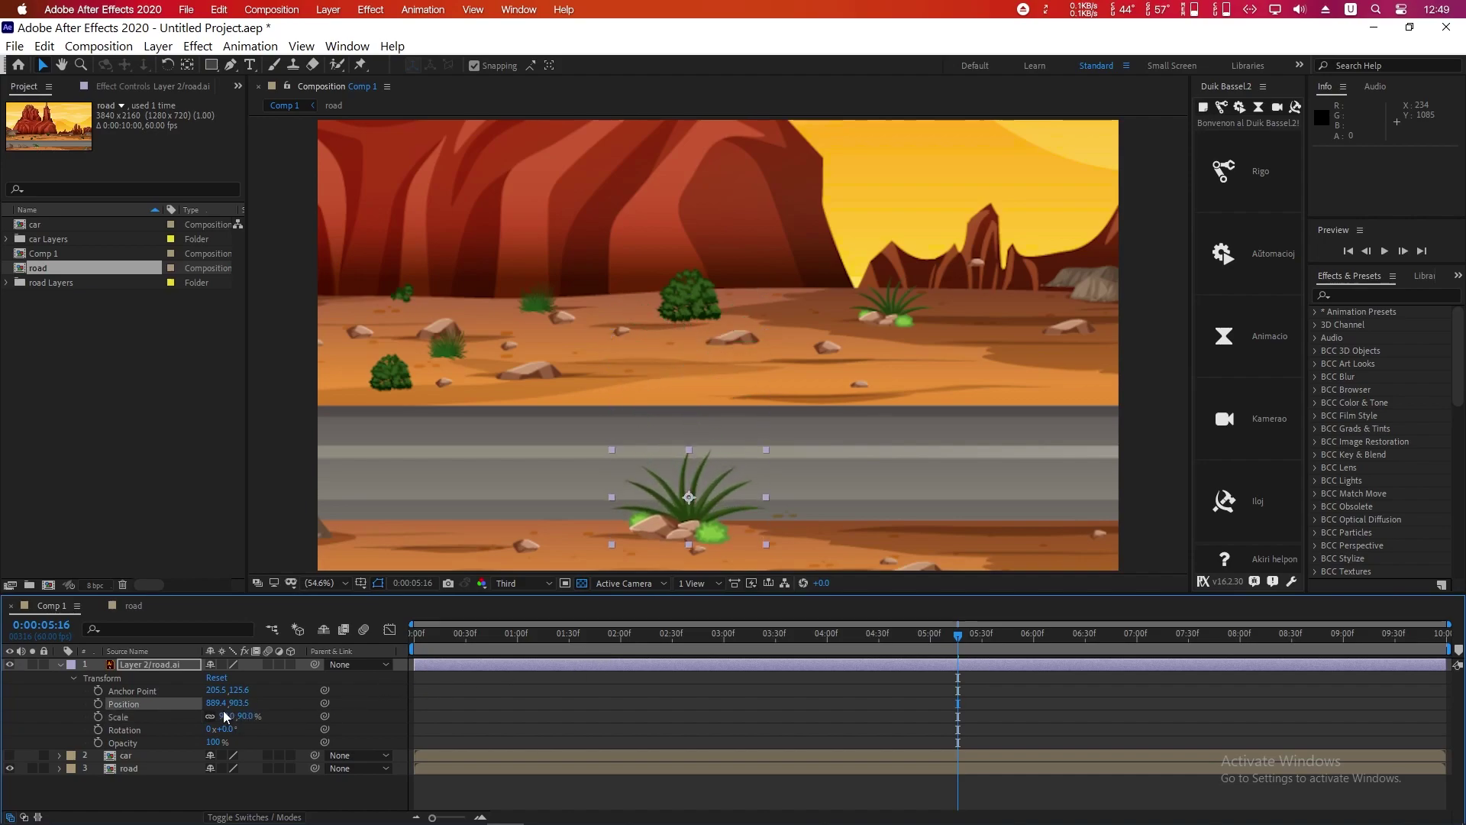
key("Home")
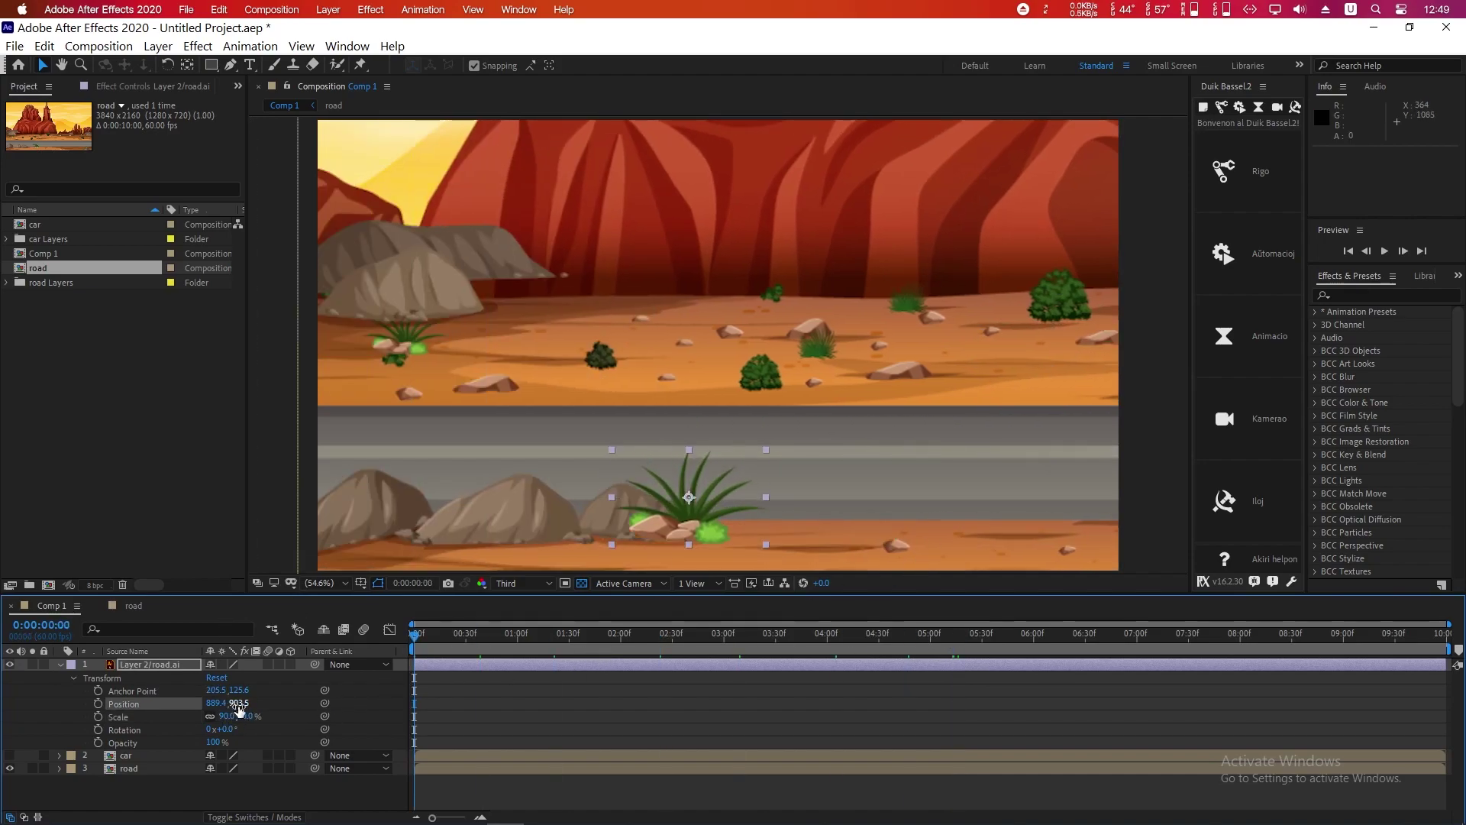
left_click_drag(239, 703, 819, 710)
left_click_drag(245, 703, 4, 697)
mouse_move(228, 704)
left_mouse_down()
mouse_move(157, 706)
mouse_move(263, 699)
mouse_move(232, 704)
left_mouse_up()
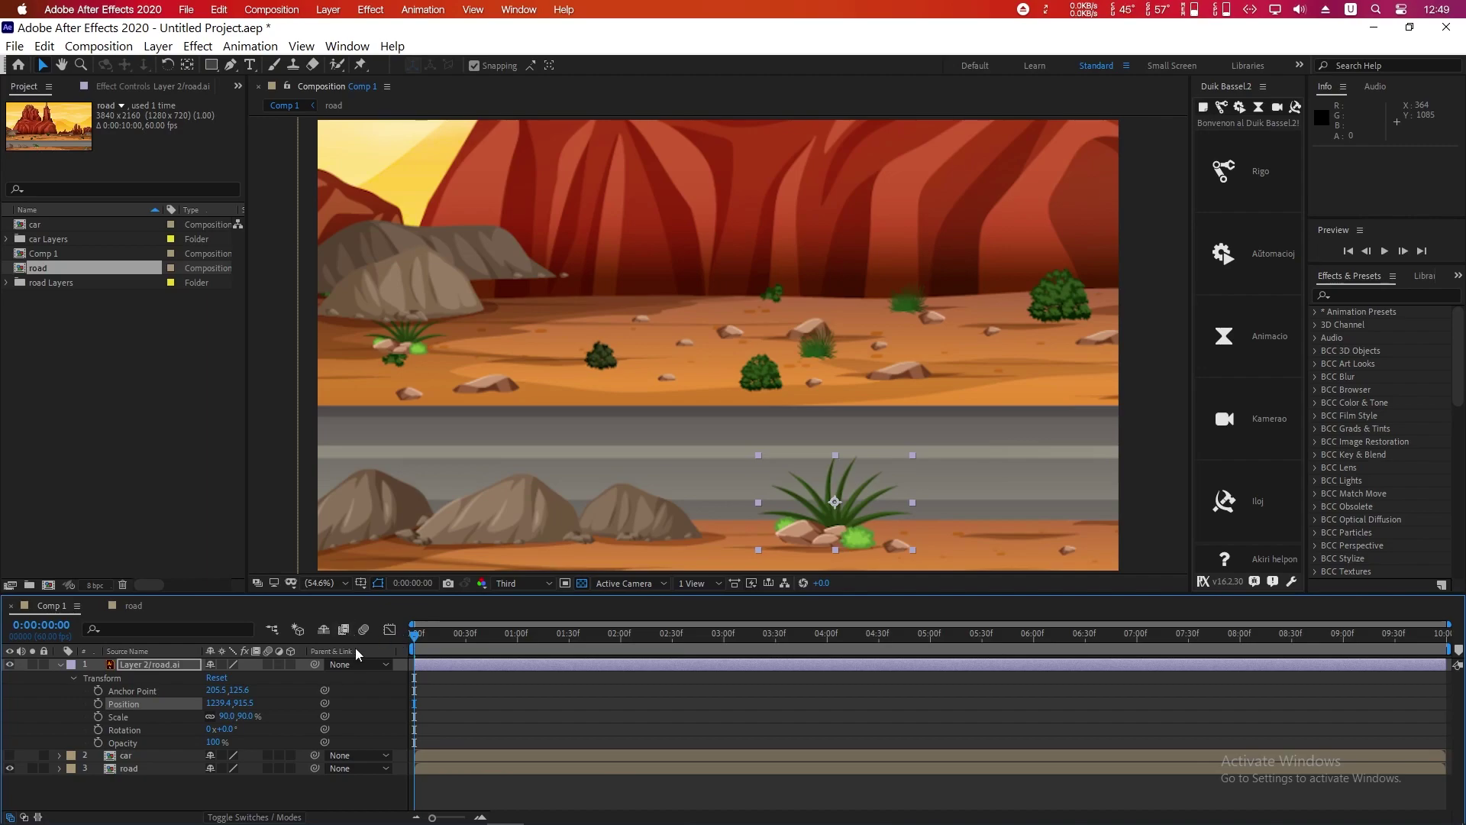
left_click(60, 665)
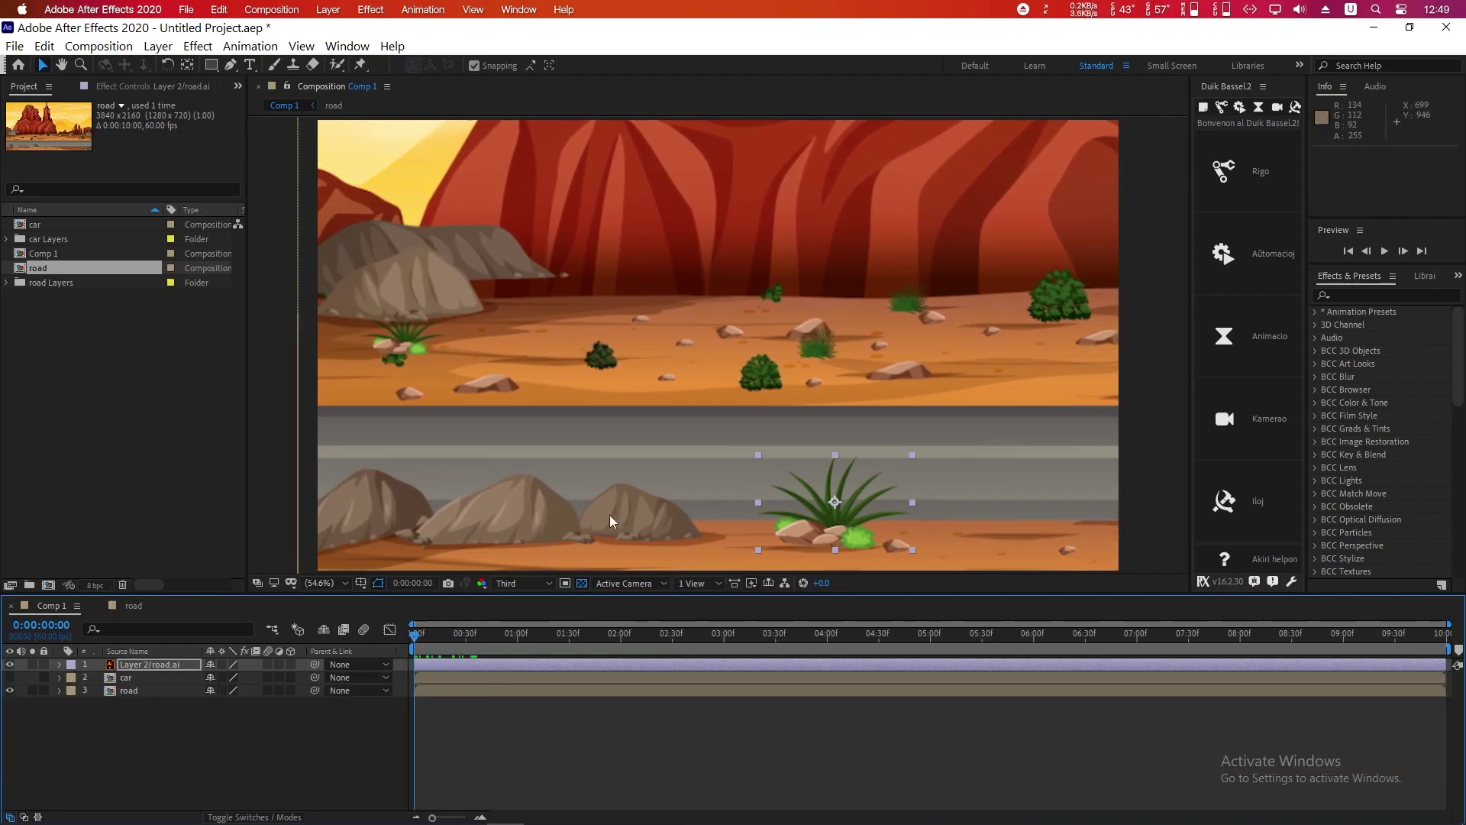
Step: Parent the grass layer to the road layer and preview the moving scene
left_click_drag(312, 664, 151, 690)
key("space")
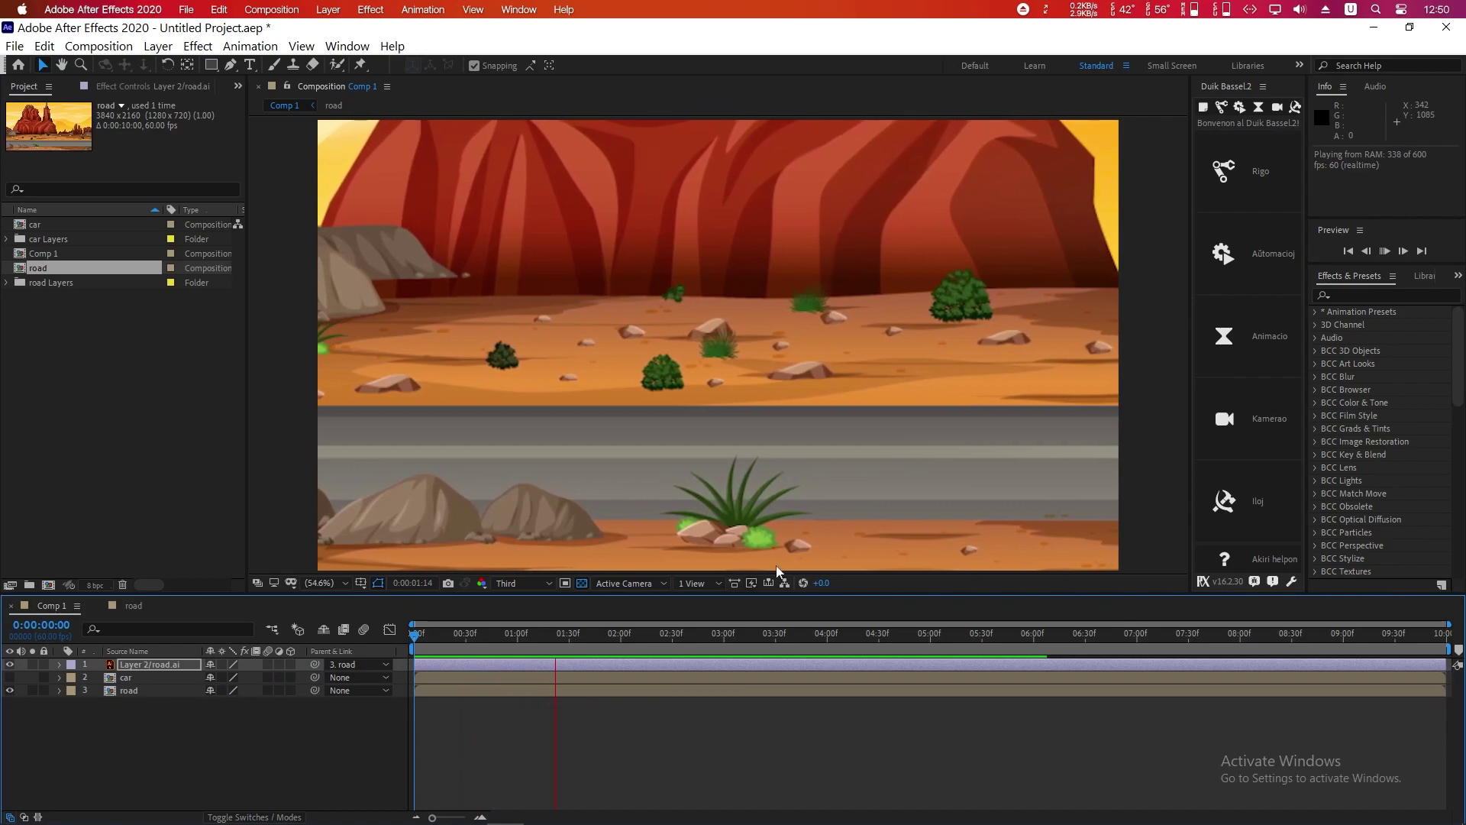
key("space")
Step: Show the car layer, scale it to 33%, nudge it onto the middle of the road and preview
left_click(130, 679)
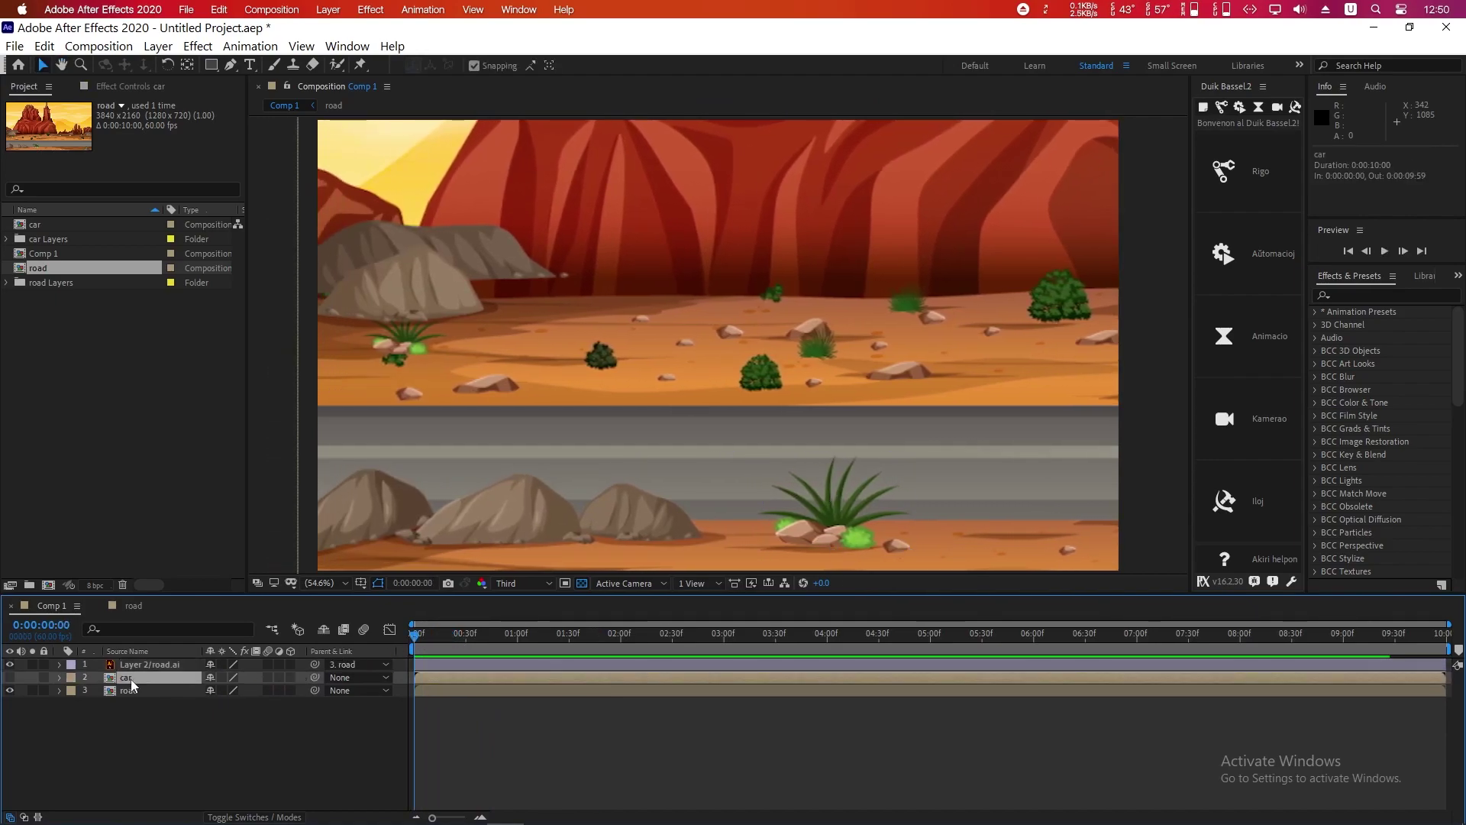
left_click(10, 678)
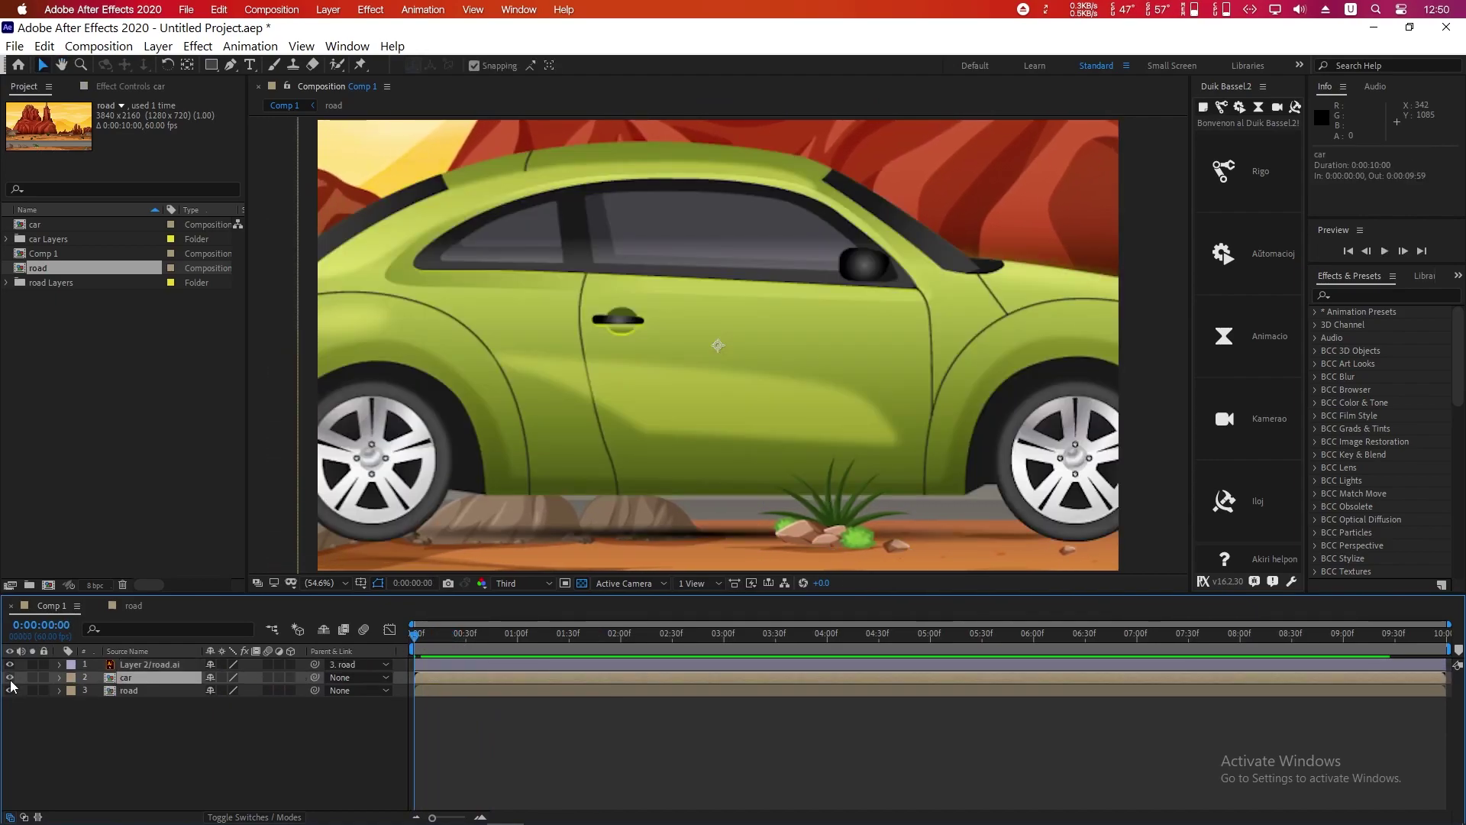
left_click(60, 677)
left_click(74, 691)
left_click_drag(233, 730, 392, 693)
left_click_drag(788, 431, 805, 429)
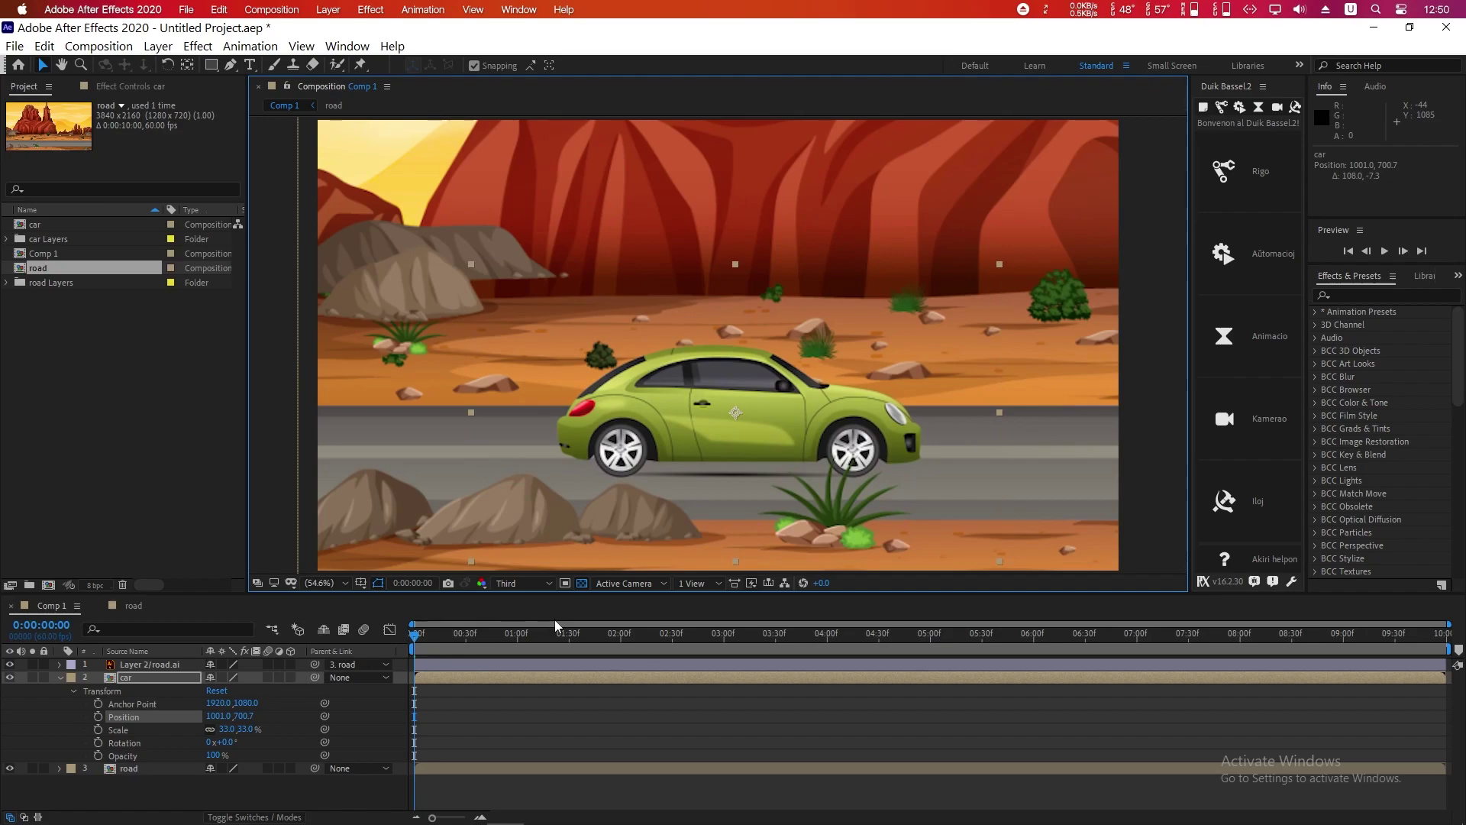
key("space")
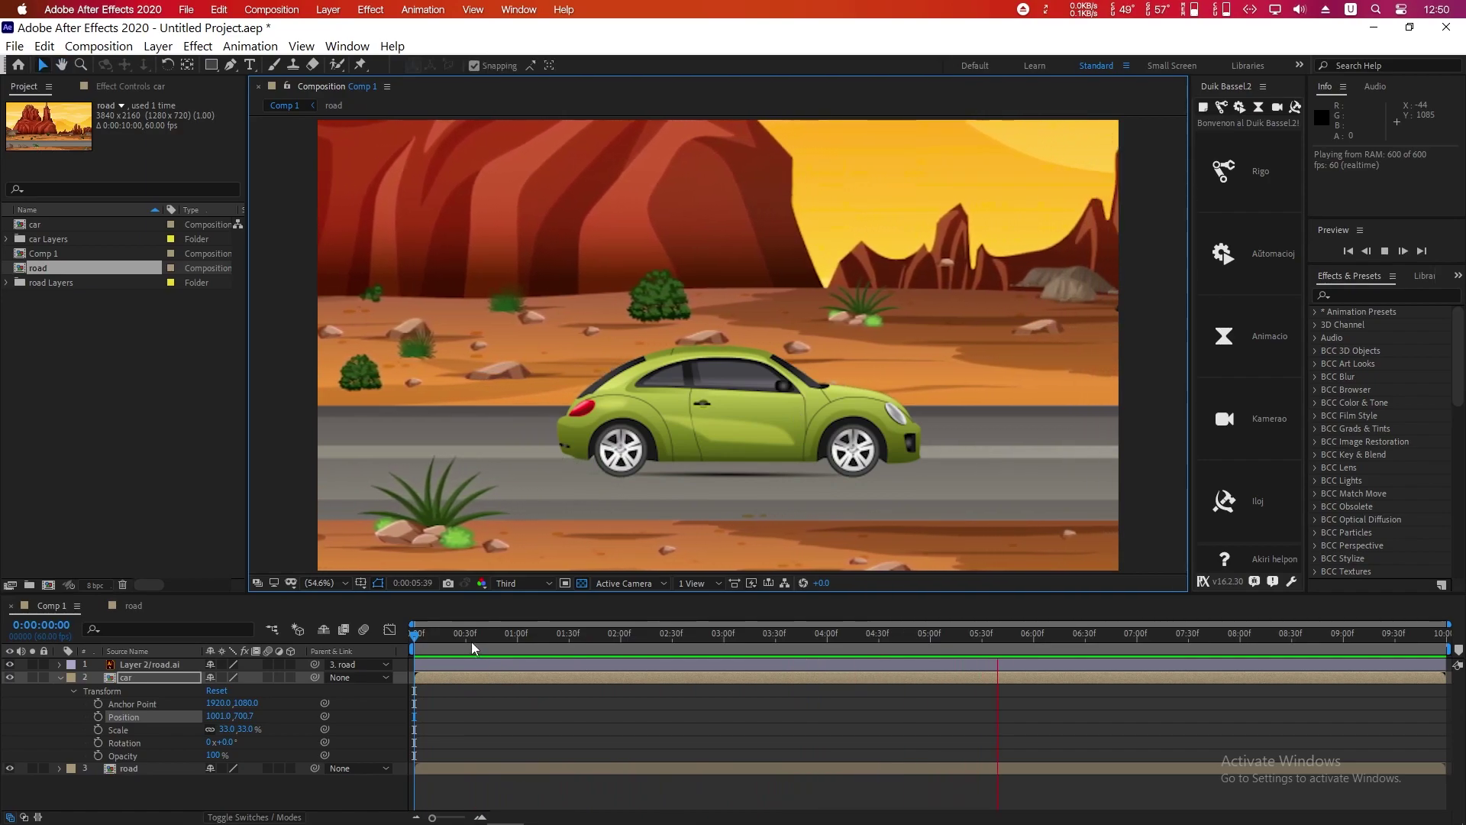
key("space")
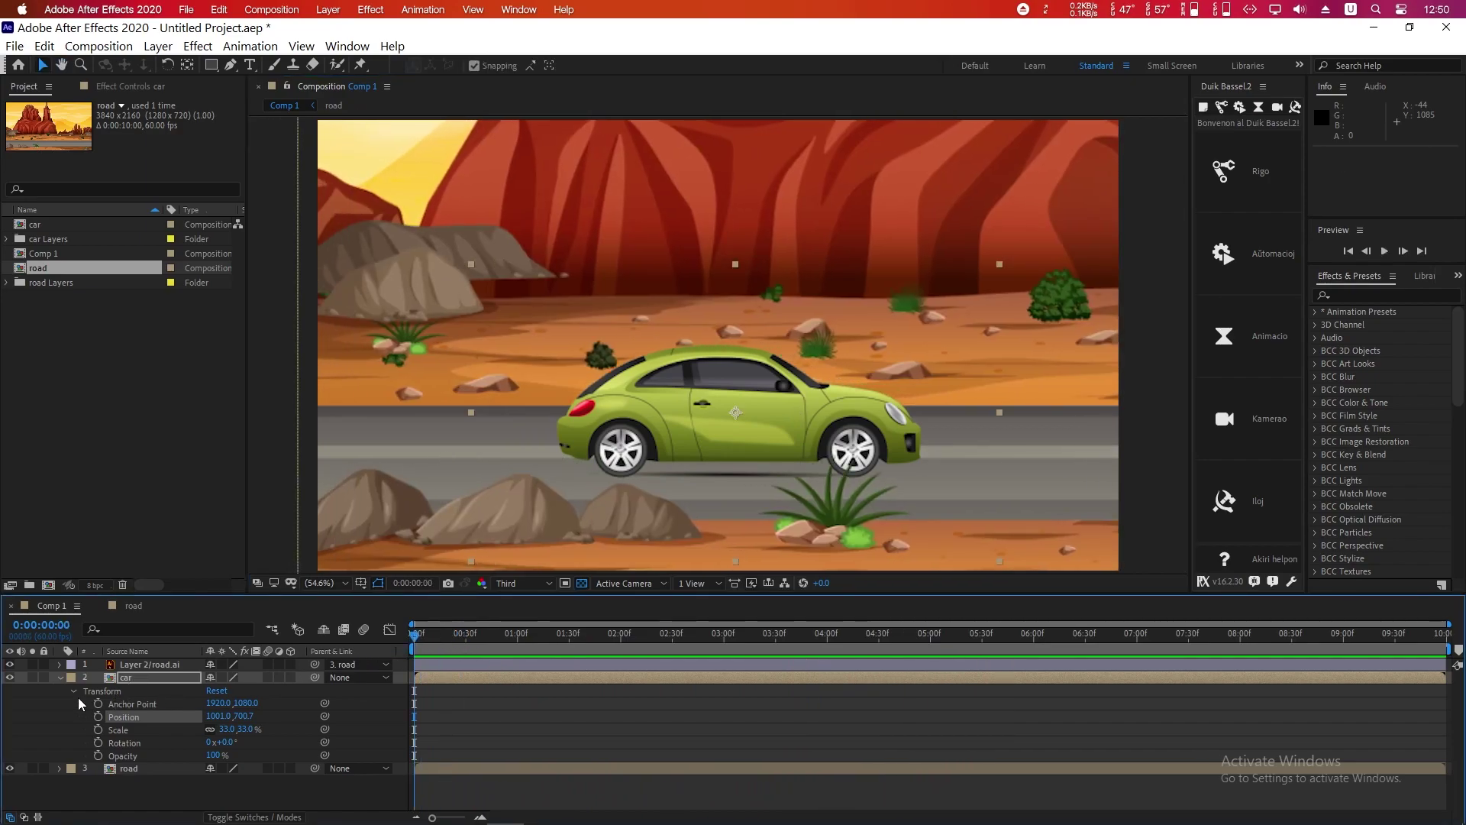
left_click(74, 691)
Step: In the car composition, give the right wheel's Rotation a time*250 expression and preview it
double_click(141, 677)
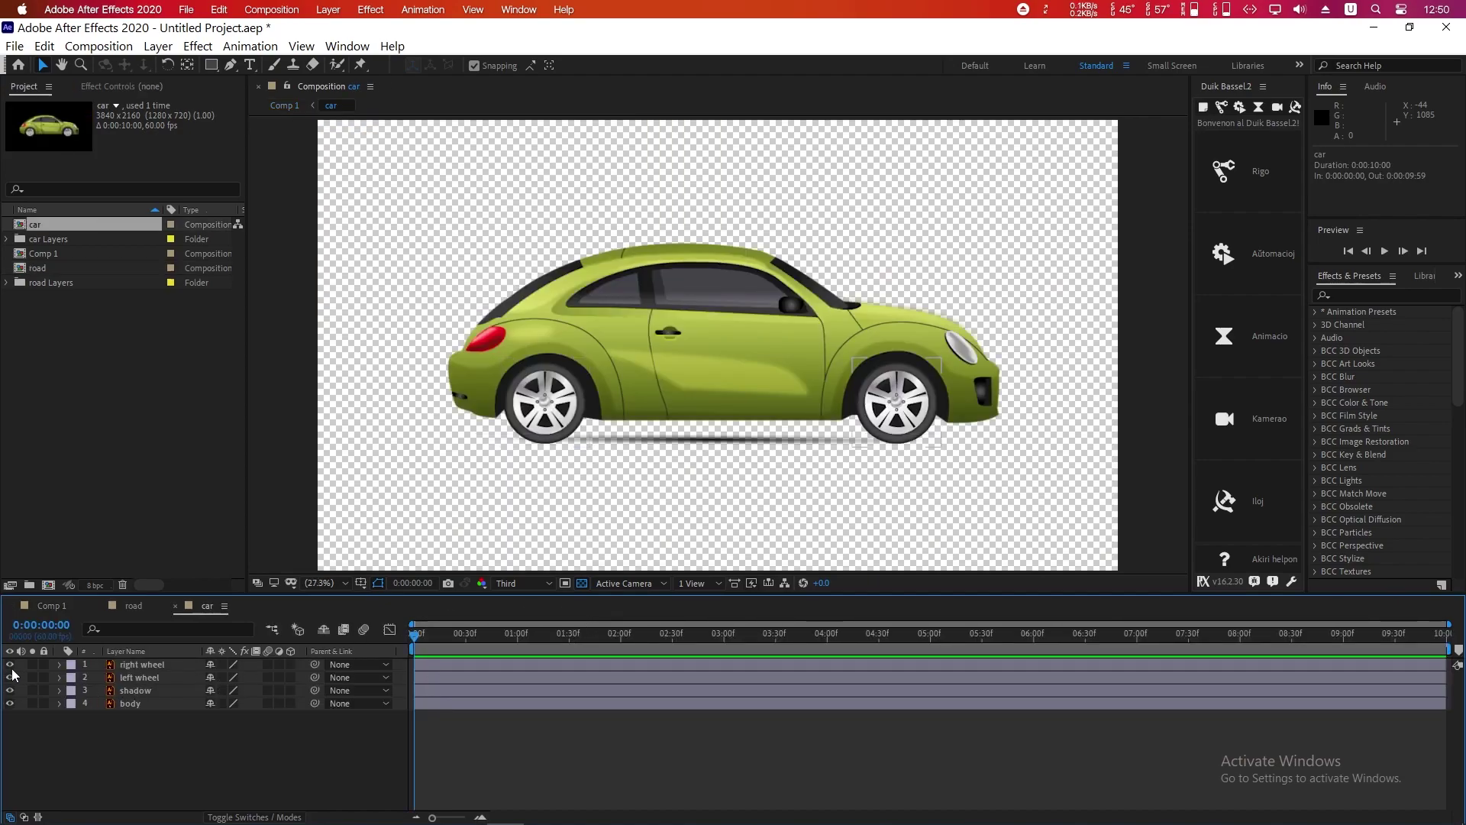
left_click(131, 667)
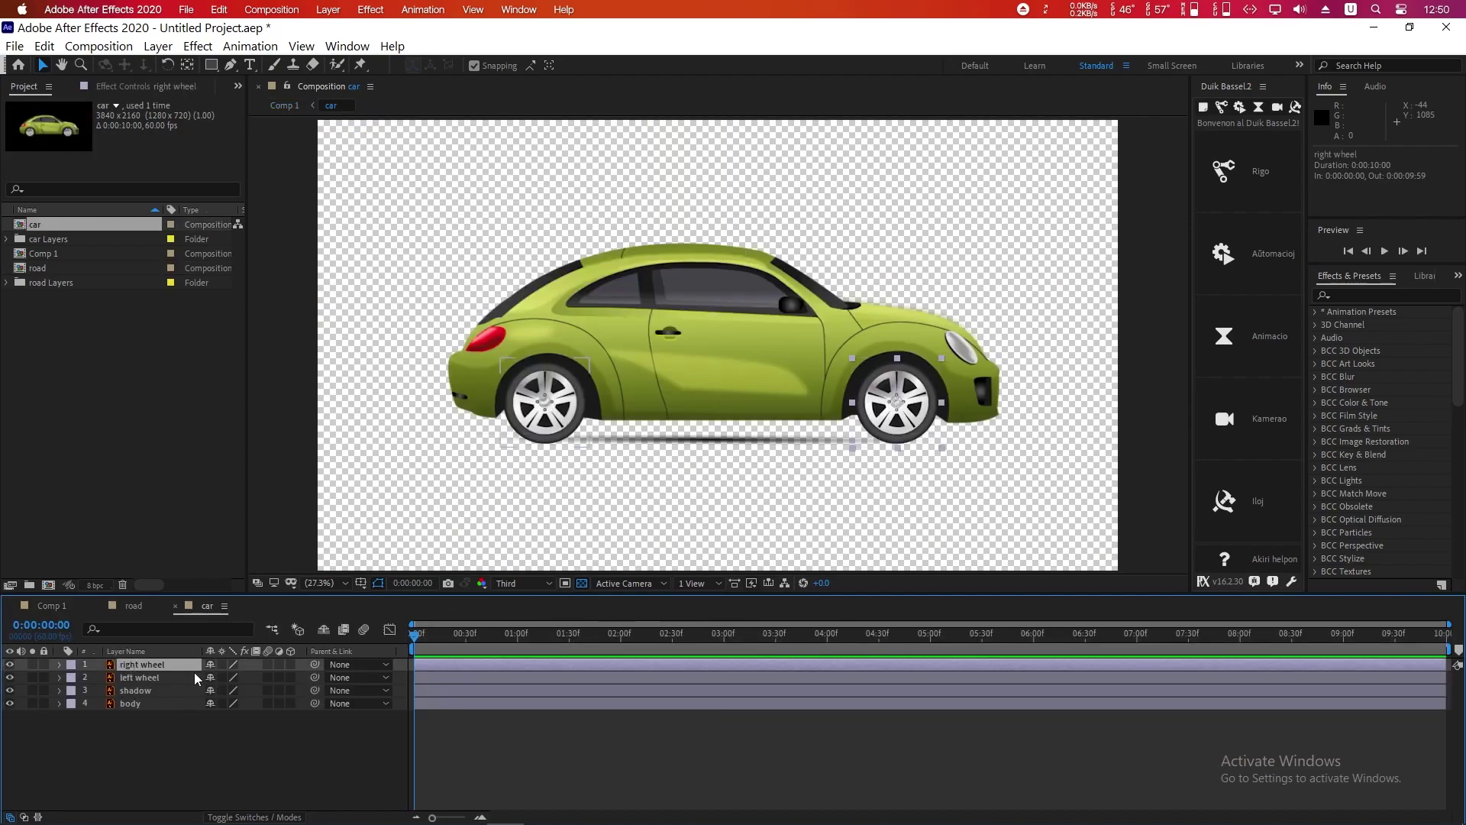
left_click(10, 665)
left_click(9, 665)
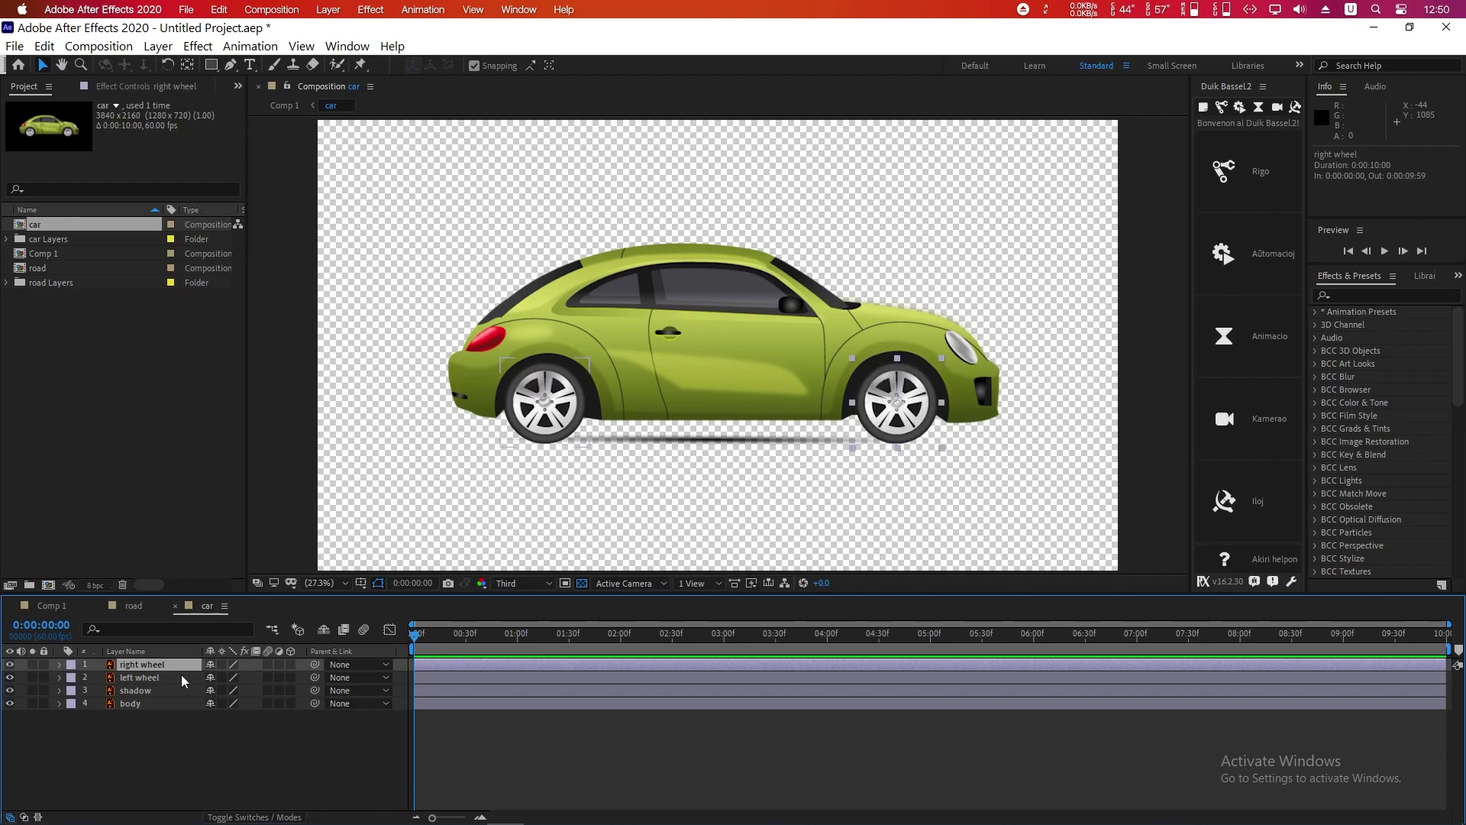
left_click(60, 664)
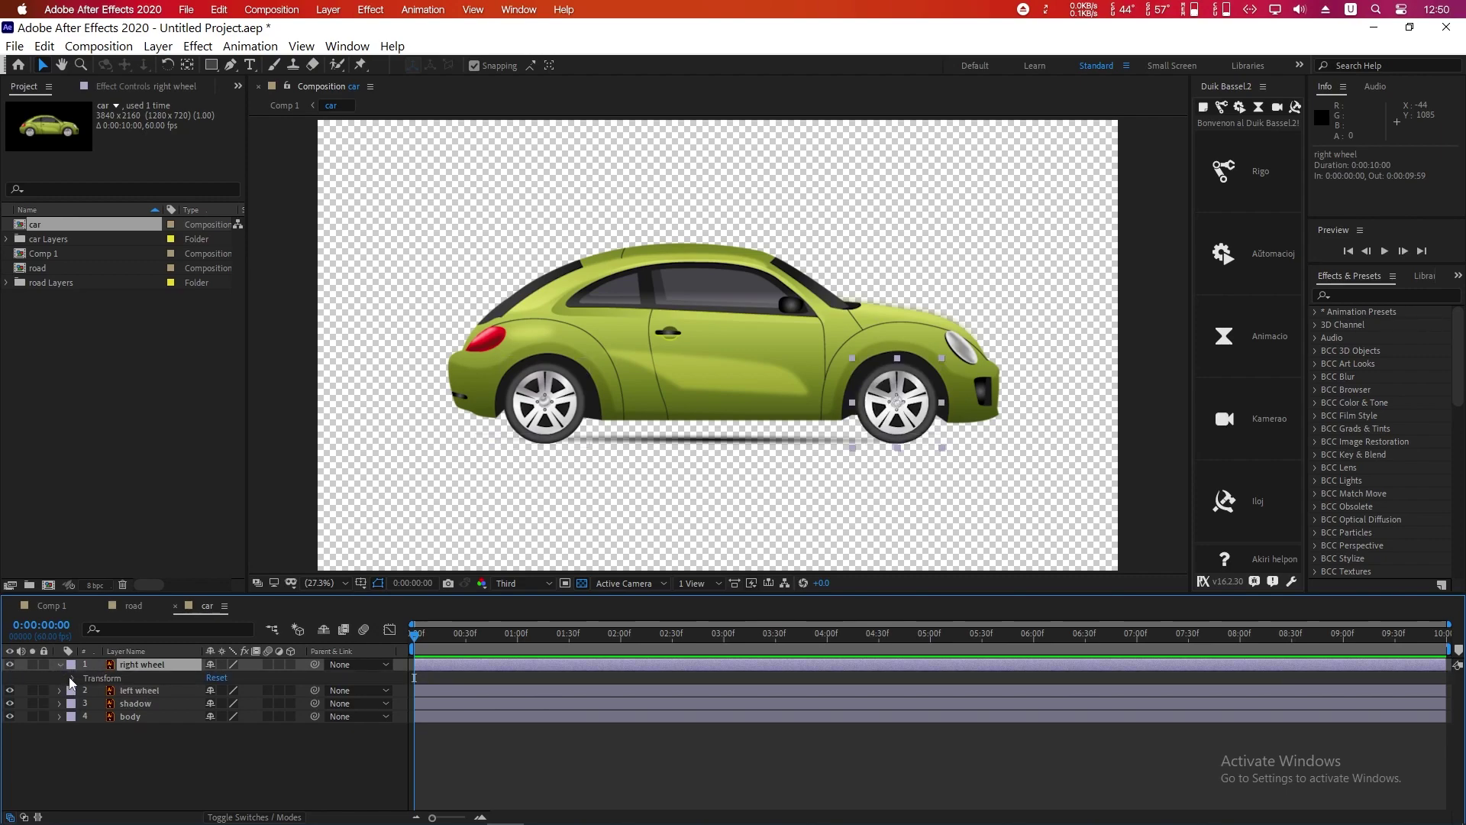
left_click(71, 676)
key("ctrl+z")
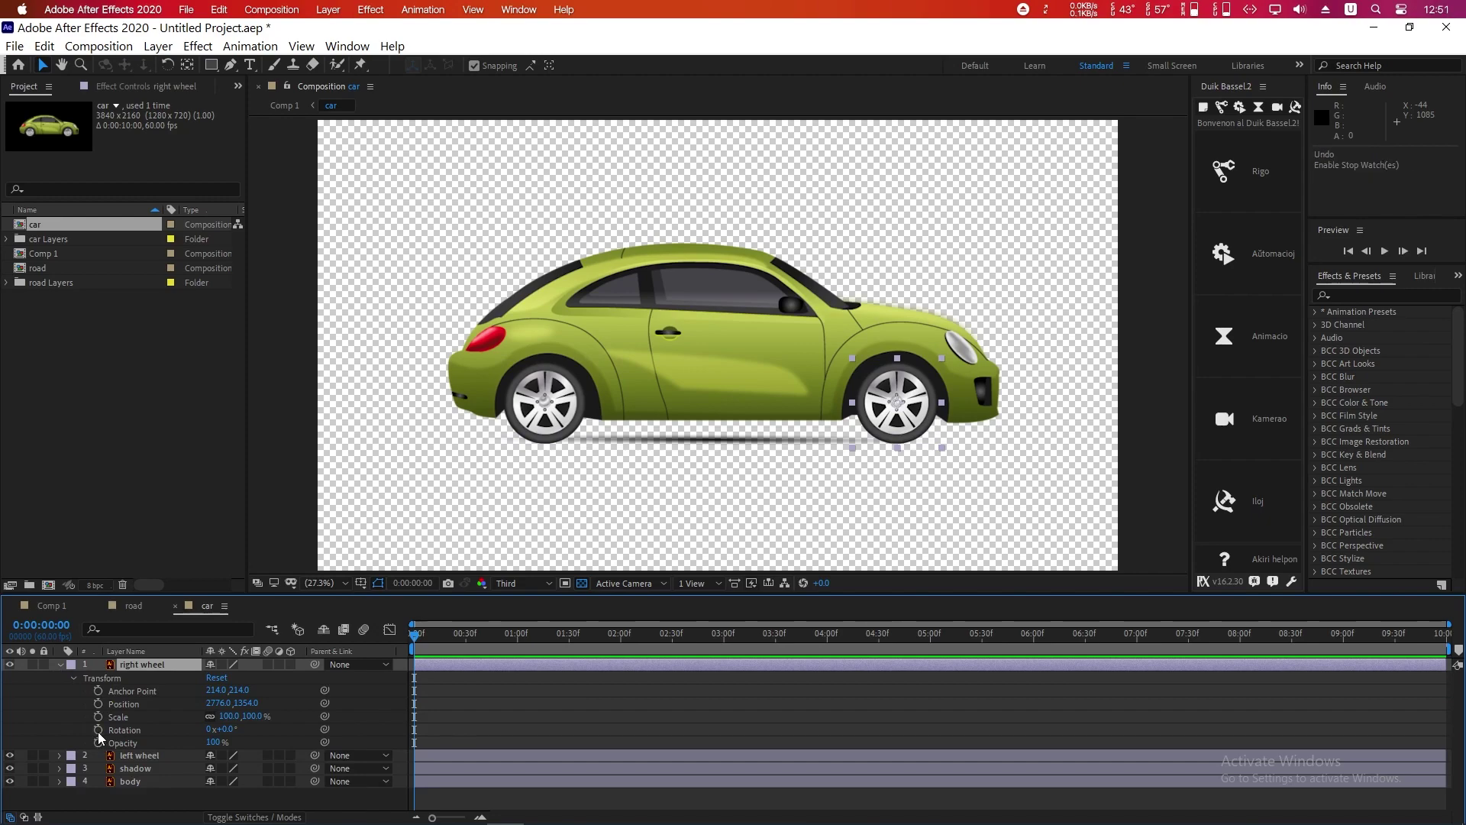
left_click(98, 731, "alt")
type("t")
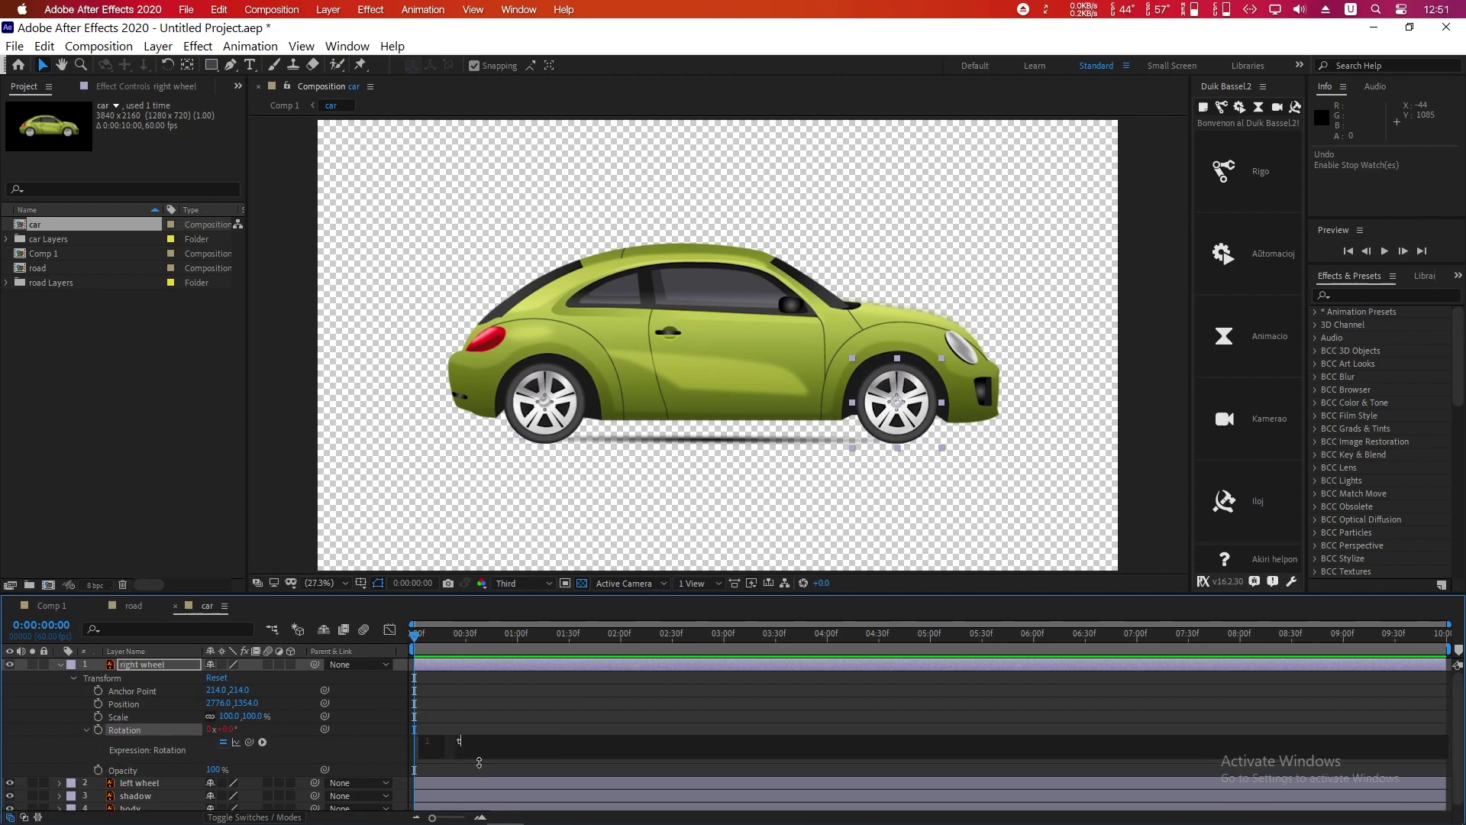
type("ime*")
left_click(479, 763)
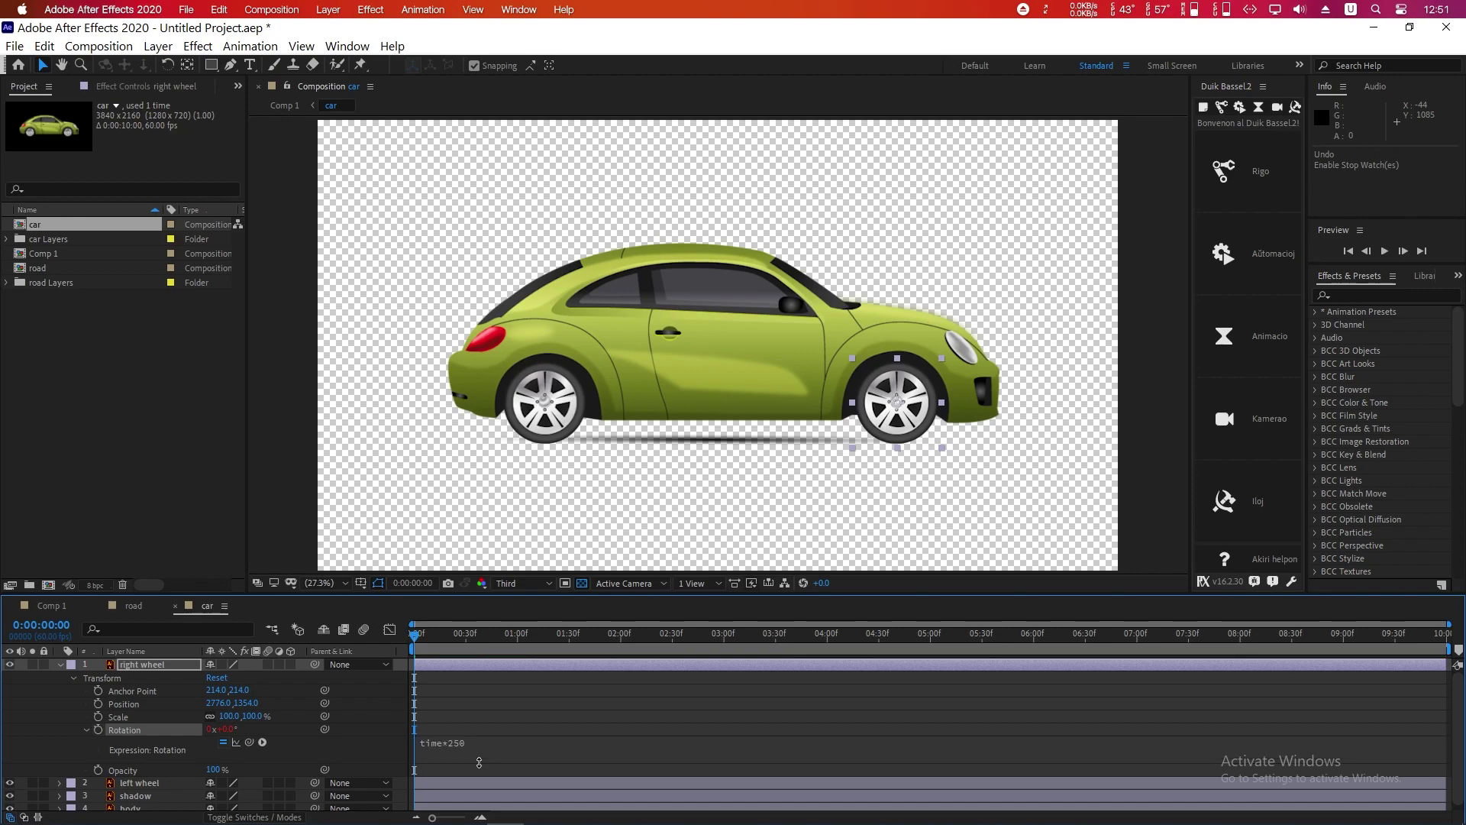
key("space")
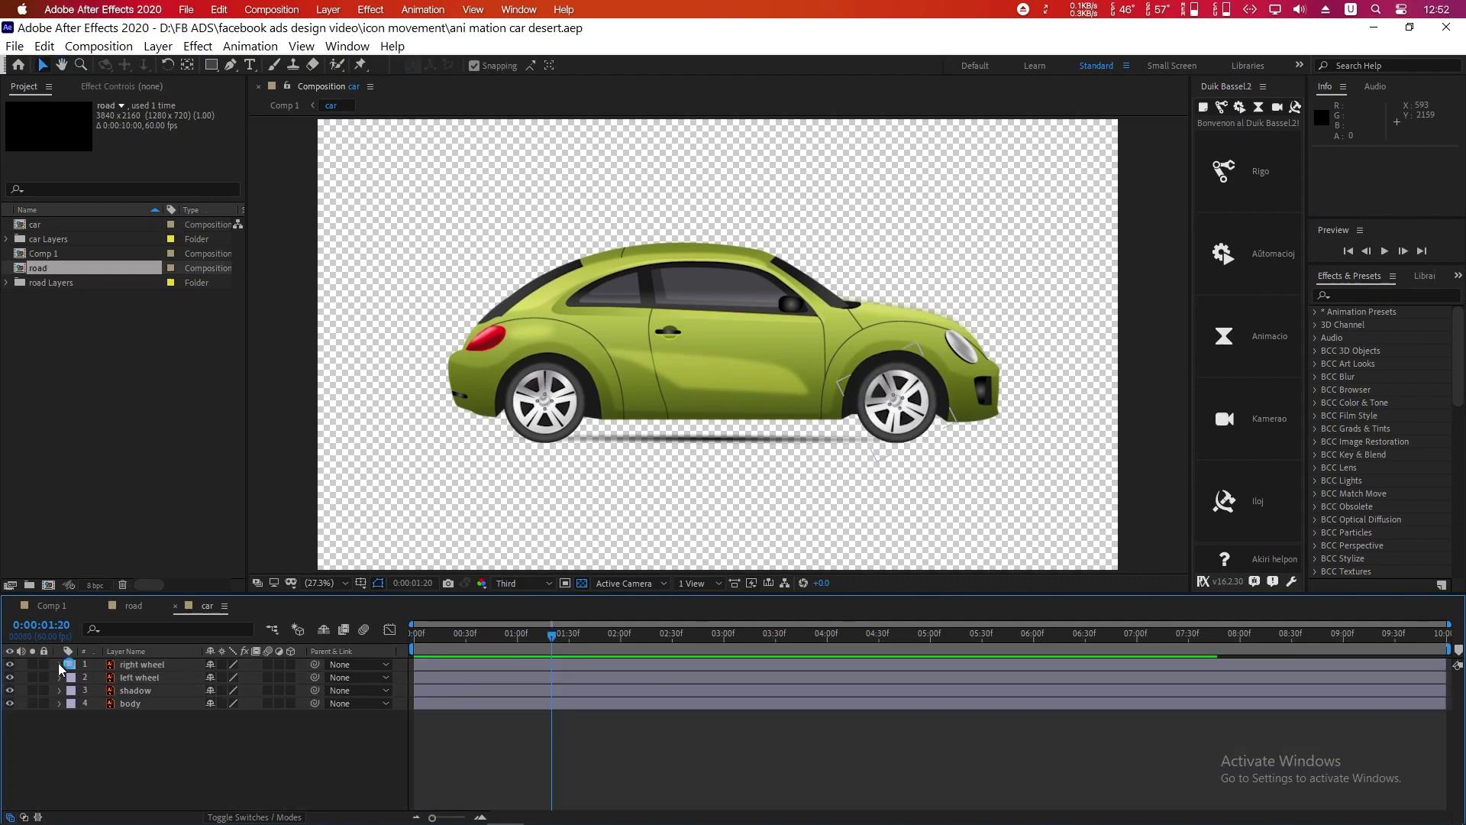
Step: Give the left wheel's Rotation the time*250 expression and return to the first frame
left_click(146, 674)
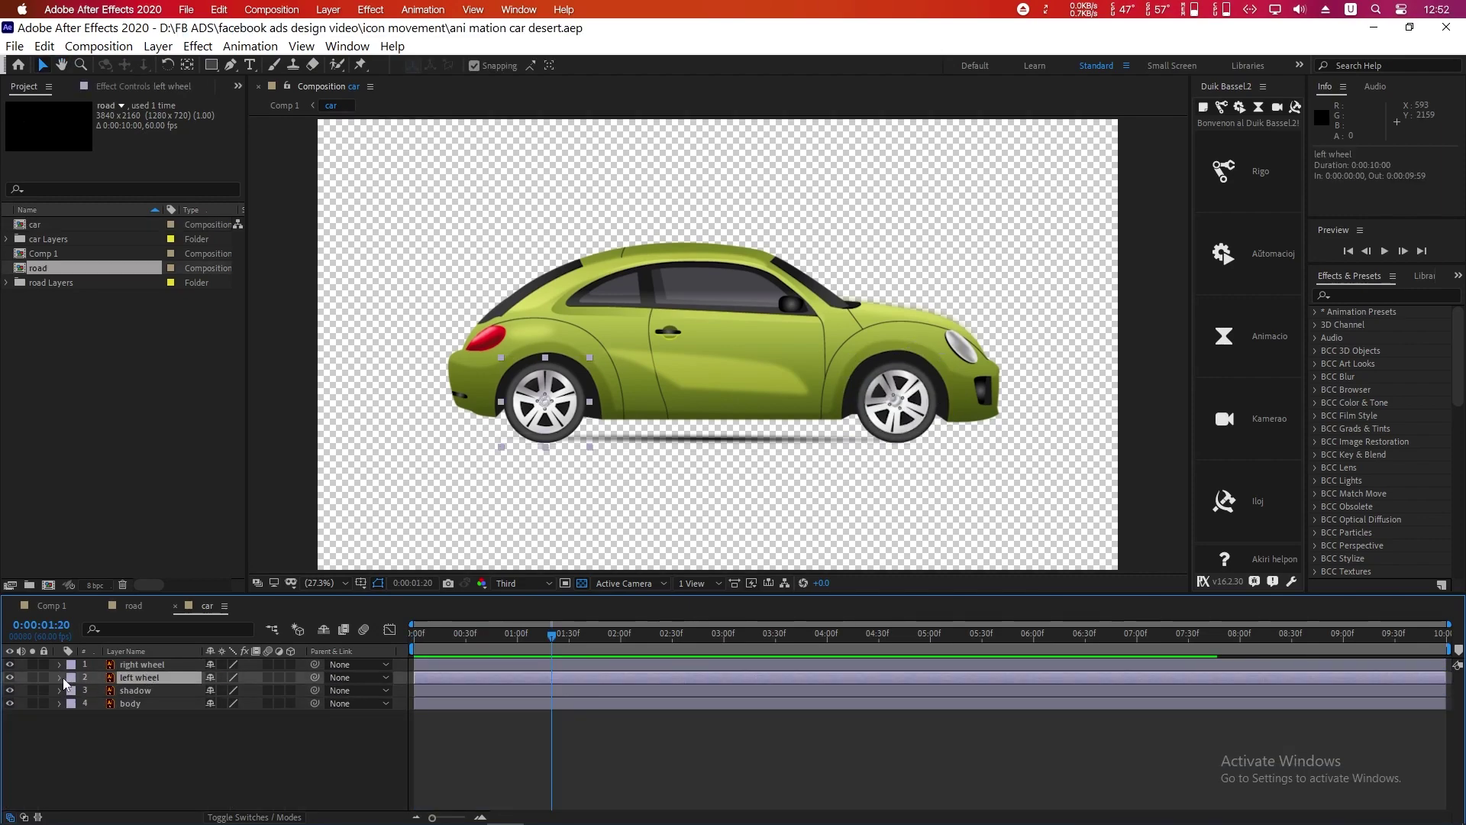
left_click(61, 677)
left_click(72, 692)
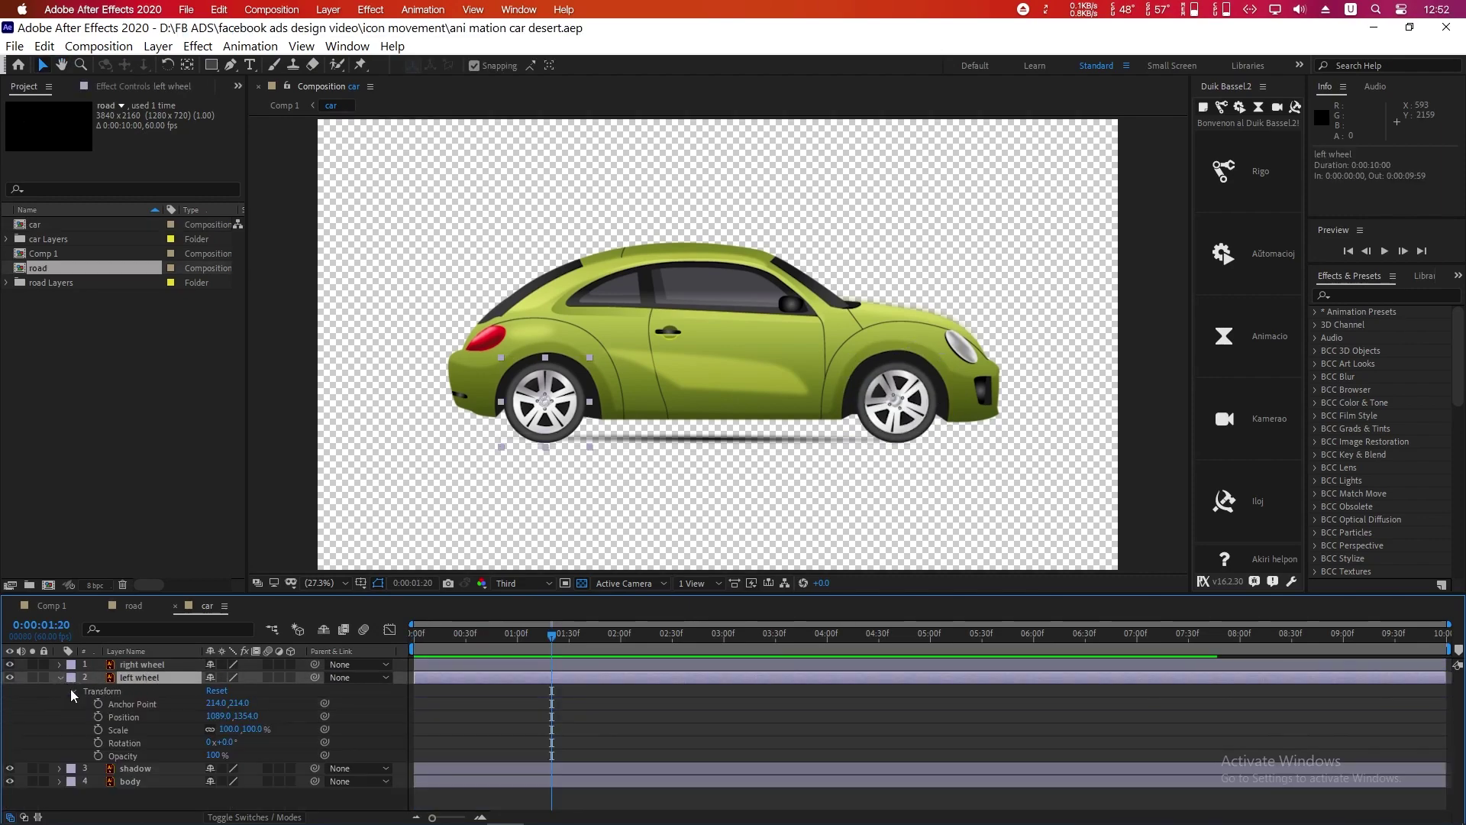
left_click(98, 742, "alt")
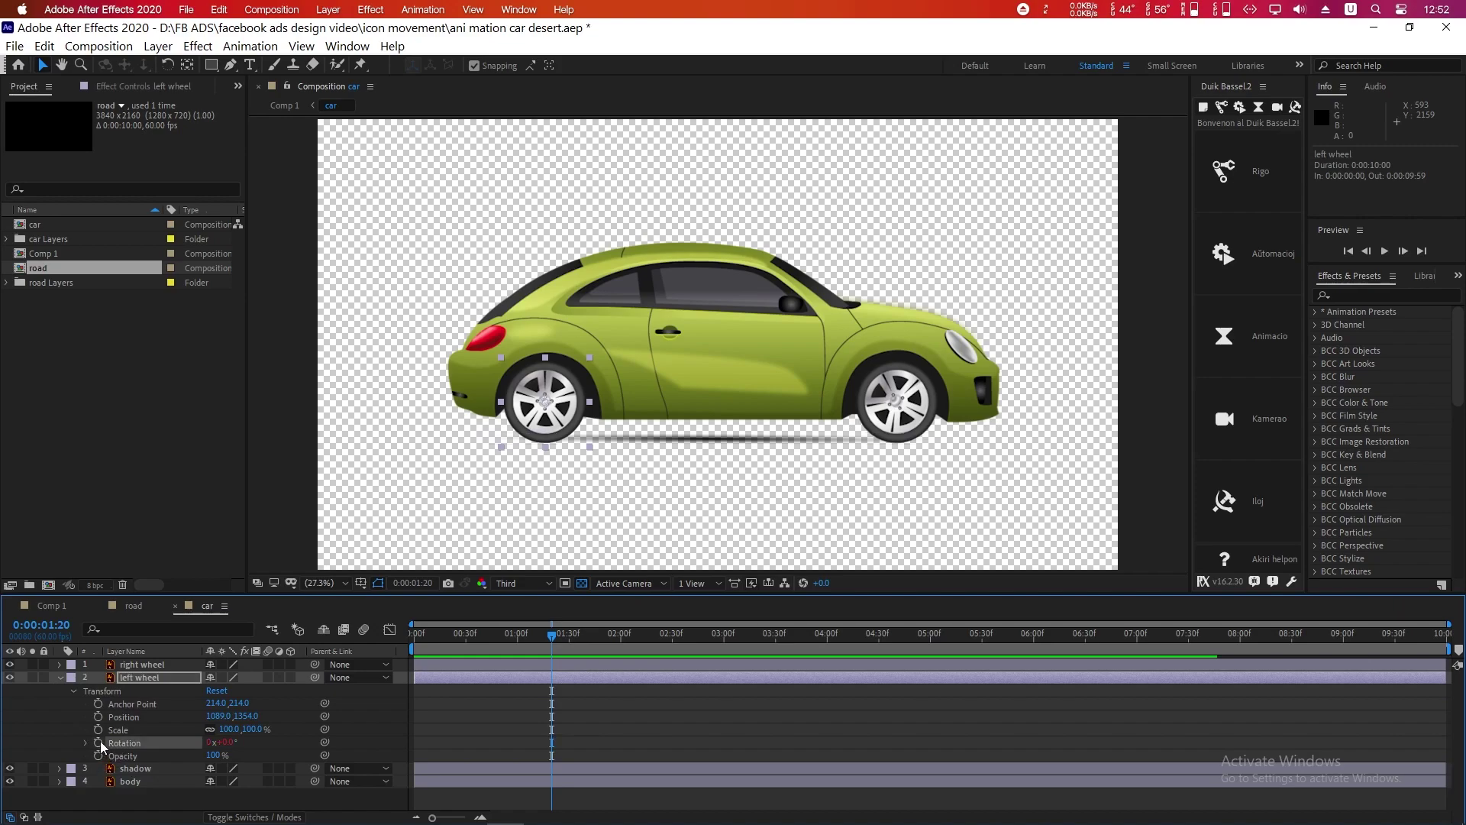
type("time*")
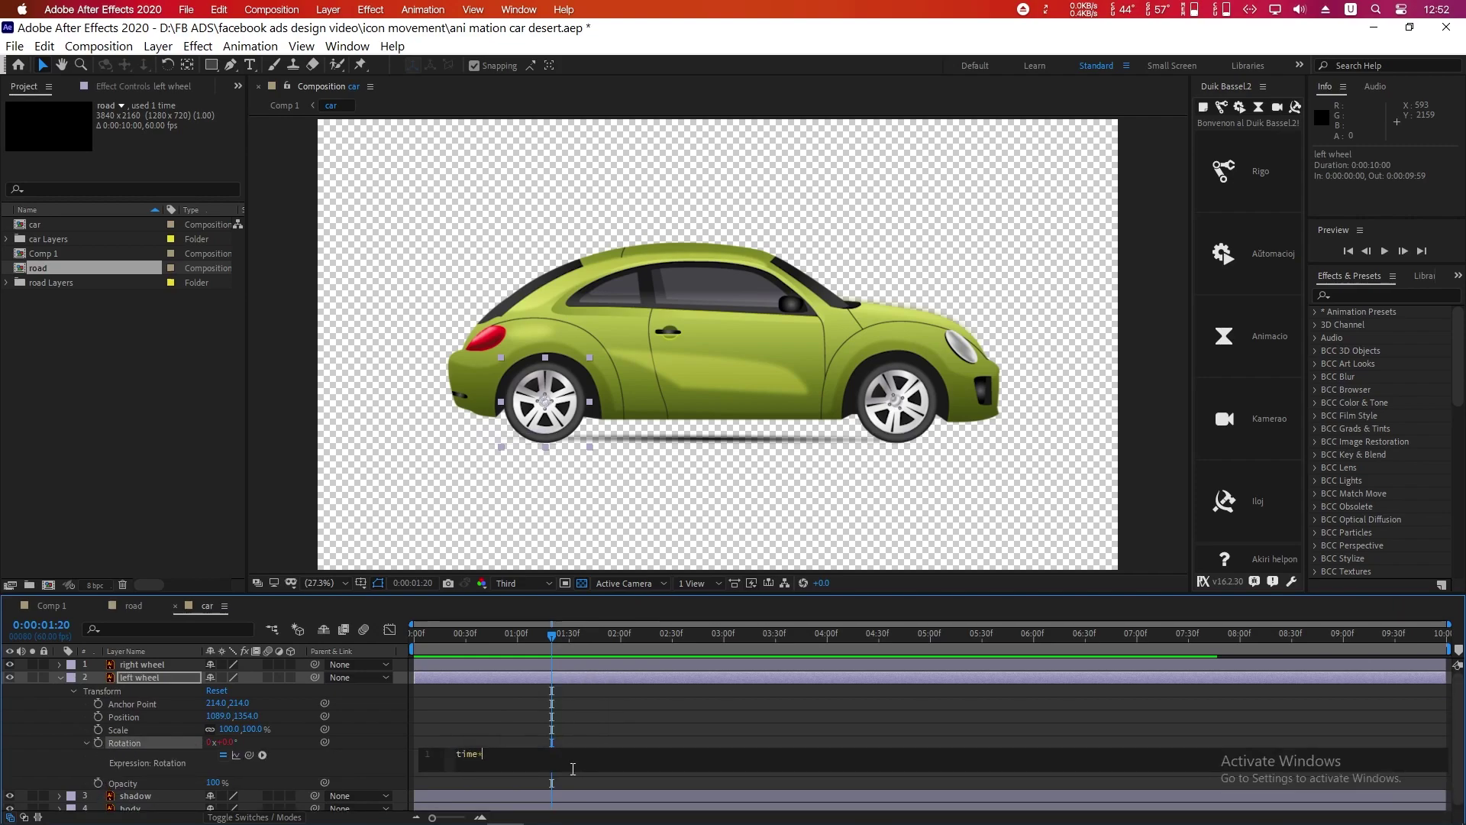
type("250")
key("KP_Enter")
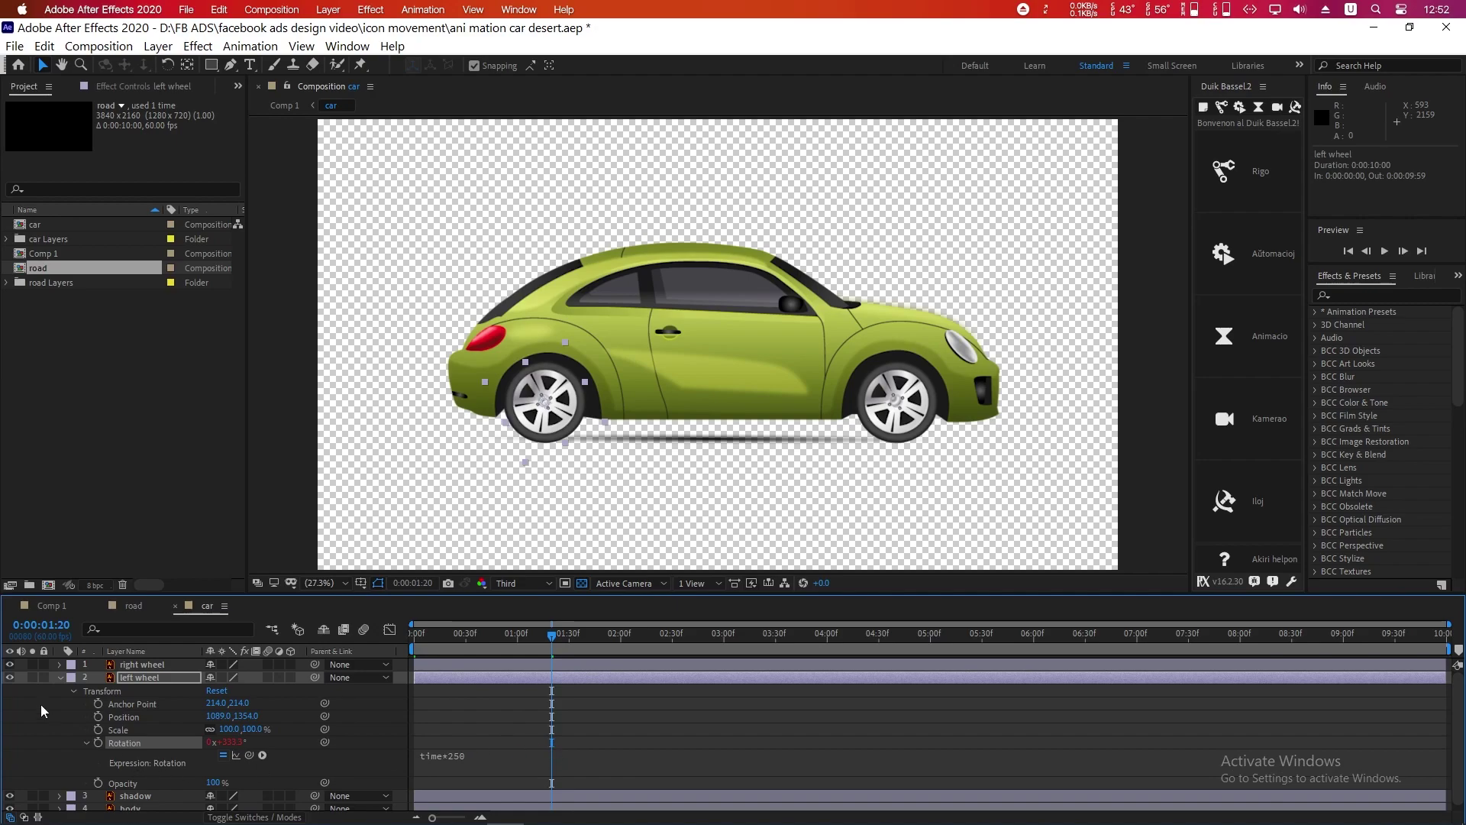
left_click(60, 678)
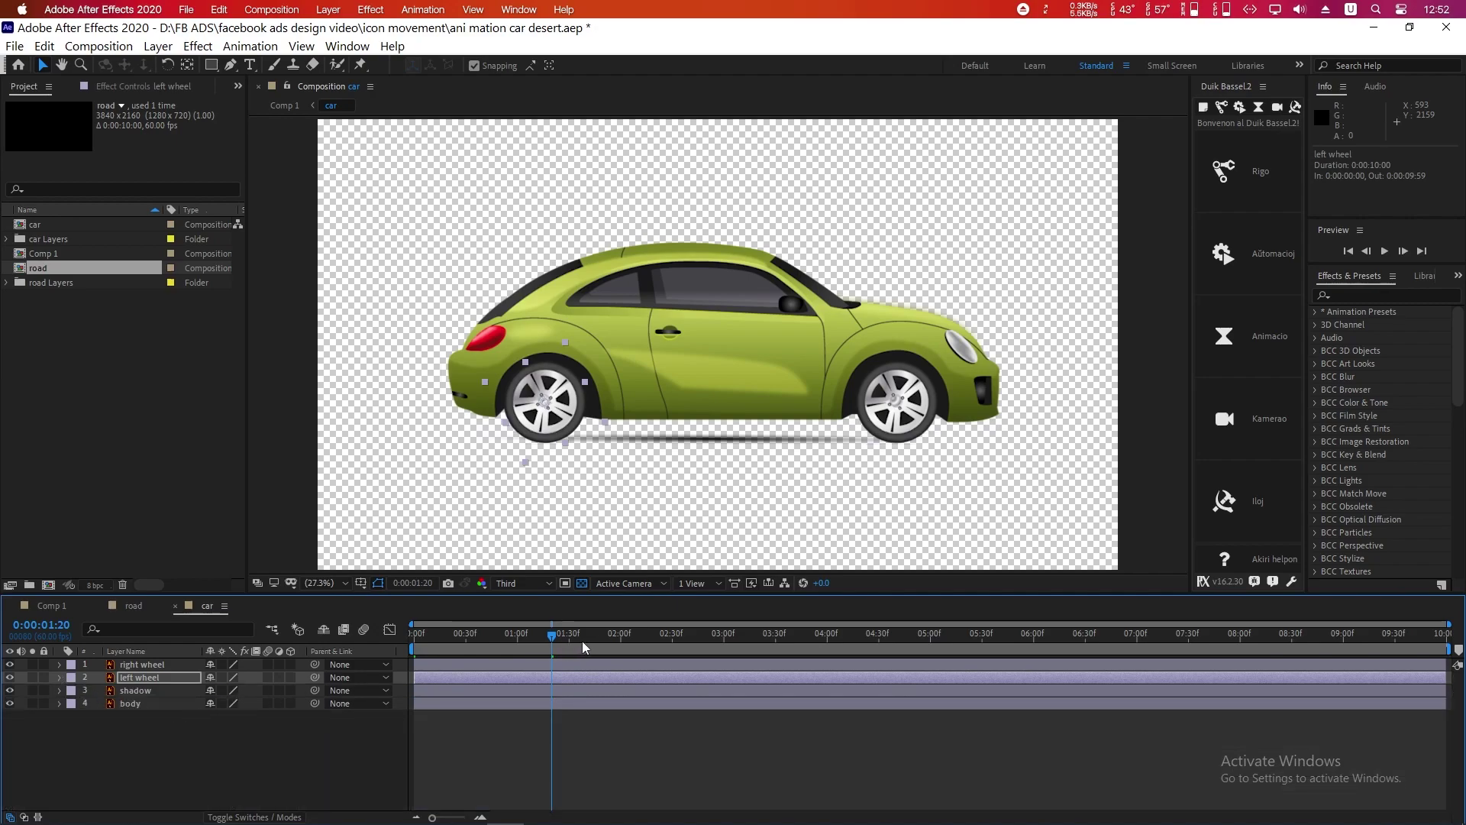
left_click(547, 639)
left_click_drag(528, 640, 397, 662)
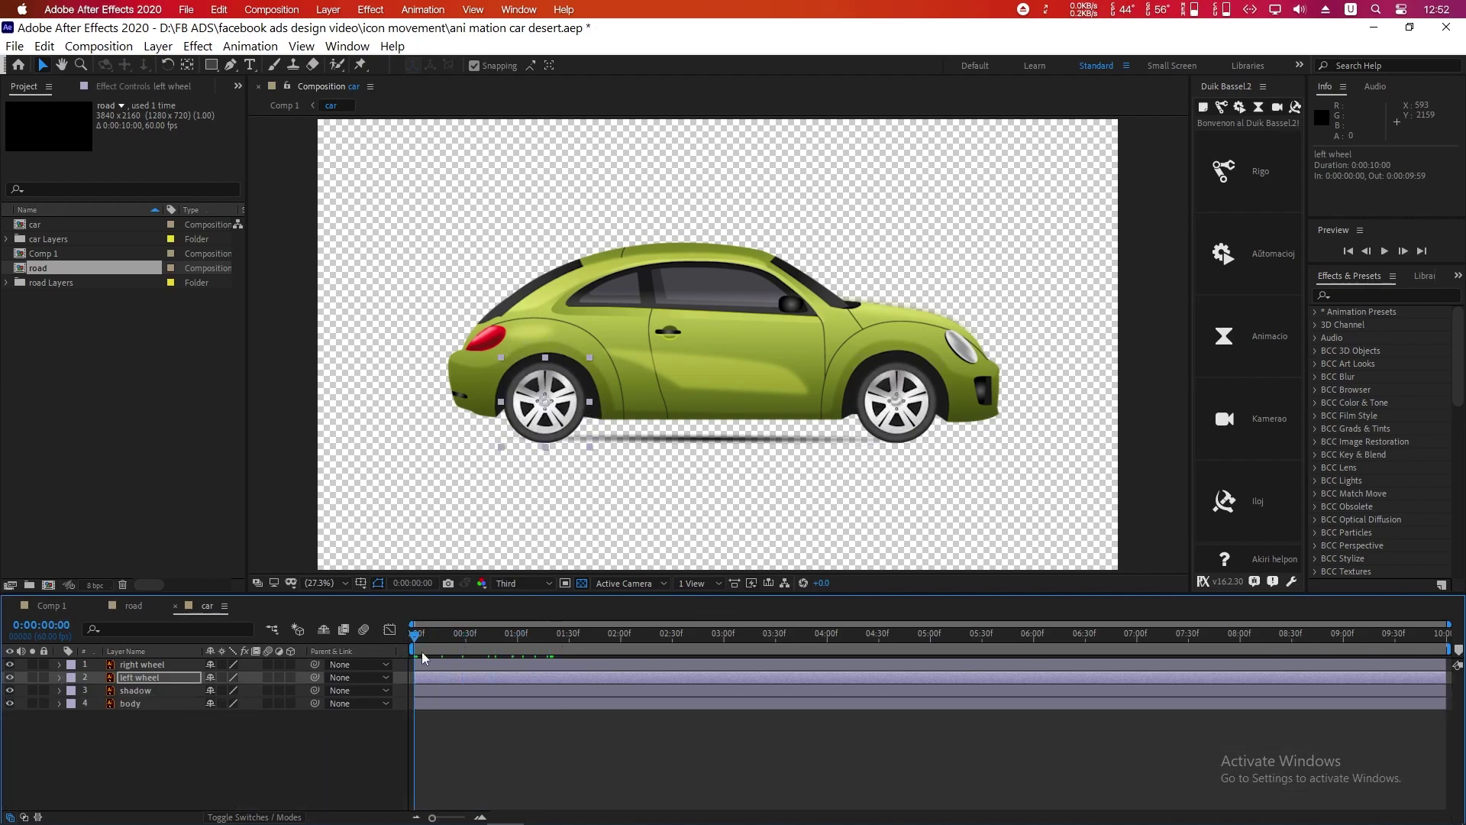
Step: Keyframe the shadow's Scale at 100% (0:00), 120% (frame 26) and 100% (frame 55), then preview
left_click(58, 690)
left_click(60, 690)
left_click(73, 705)
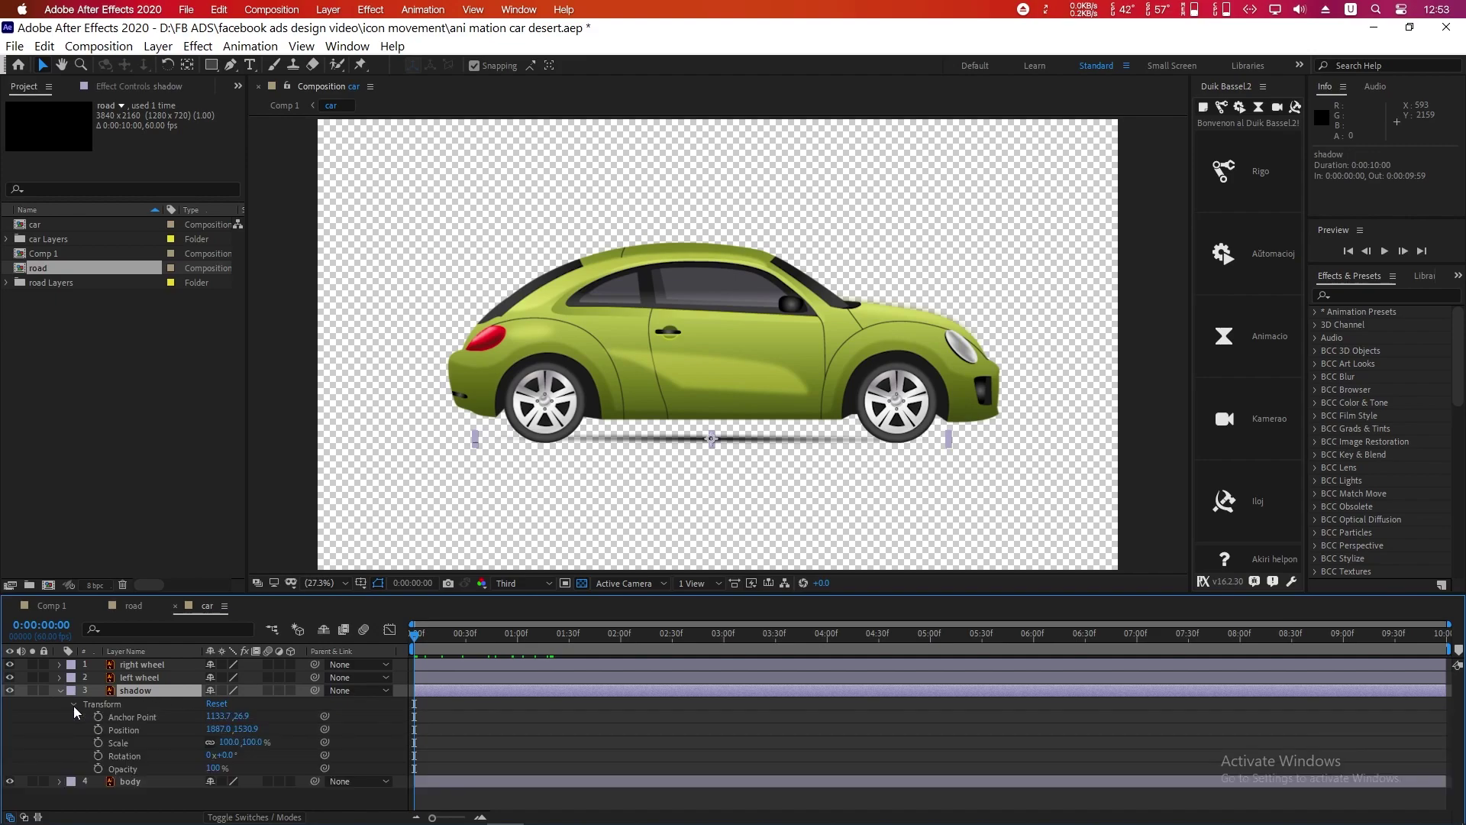
left_click(97, 744)
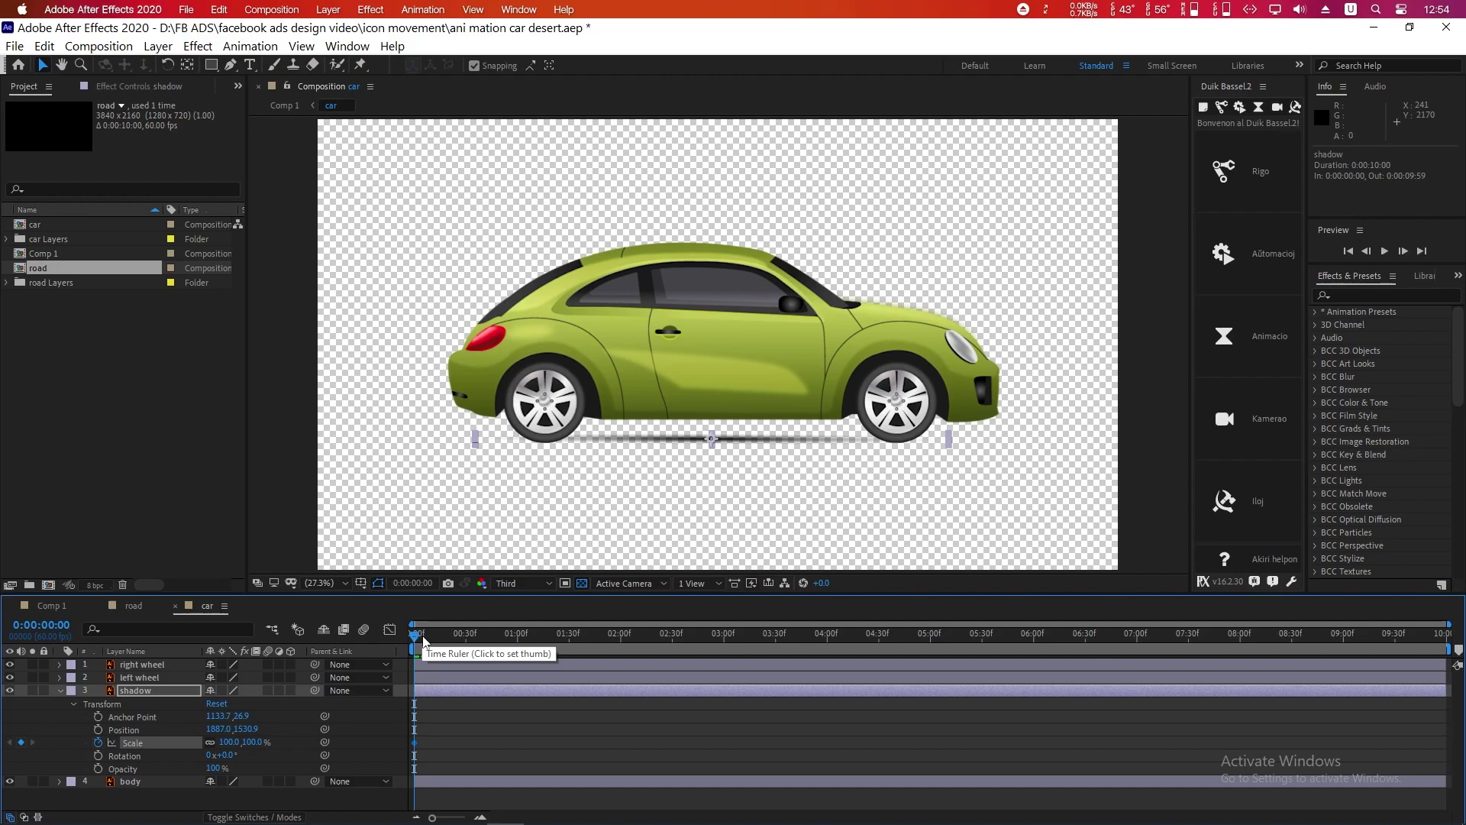
left_click_drag(446, 651, 459, 649)
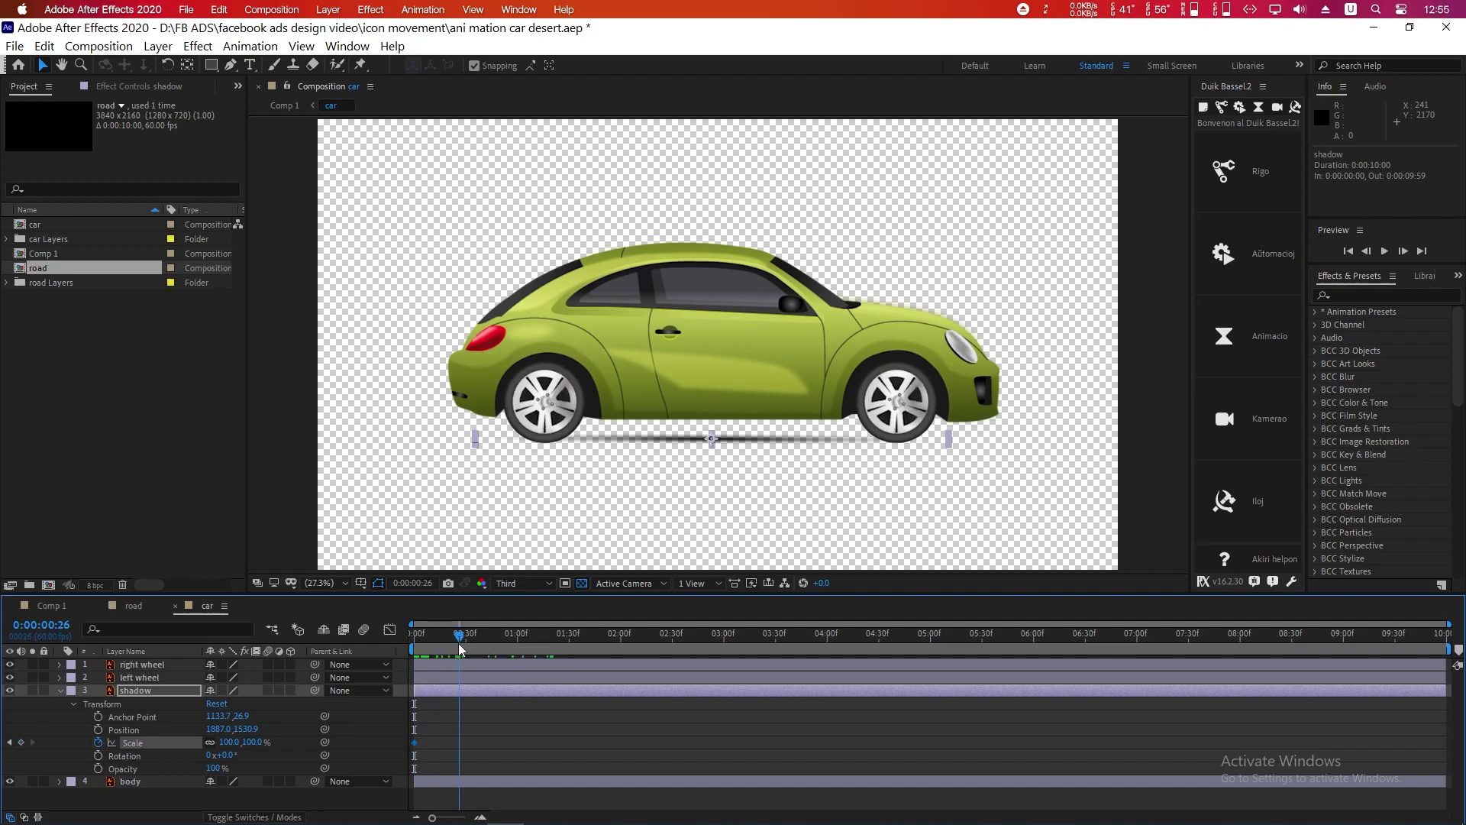
left_click(227, 742)
type("120")
key("Return")
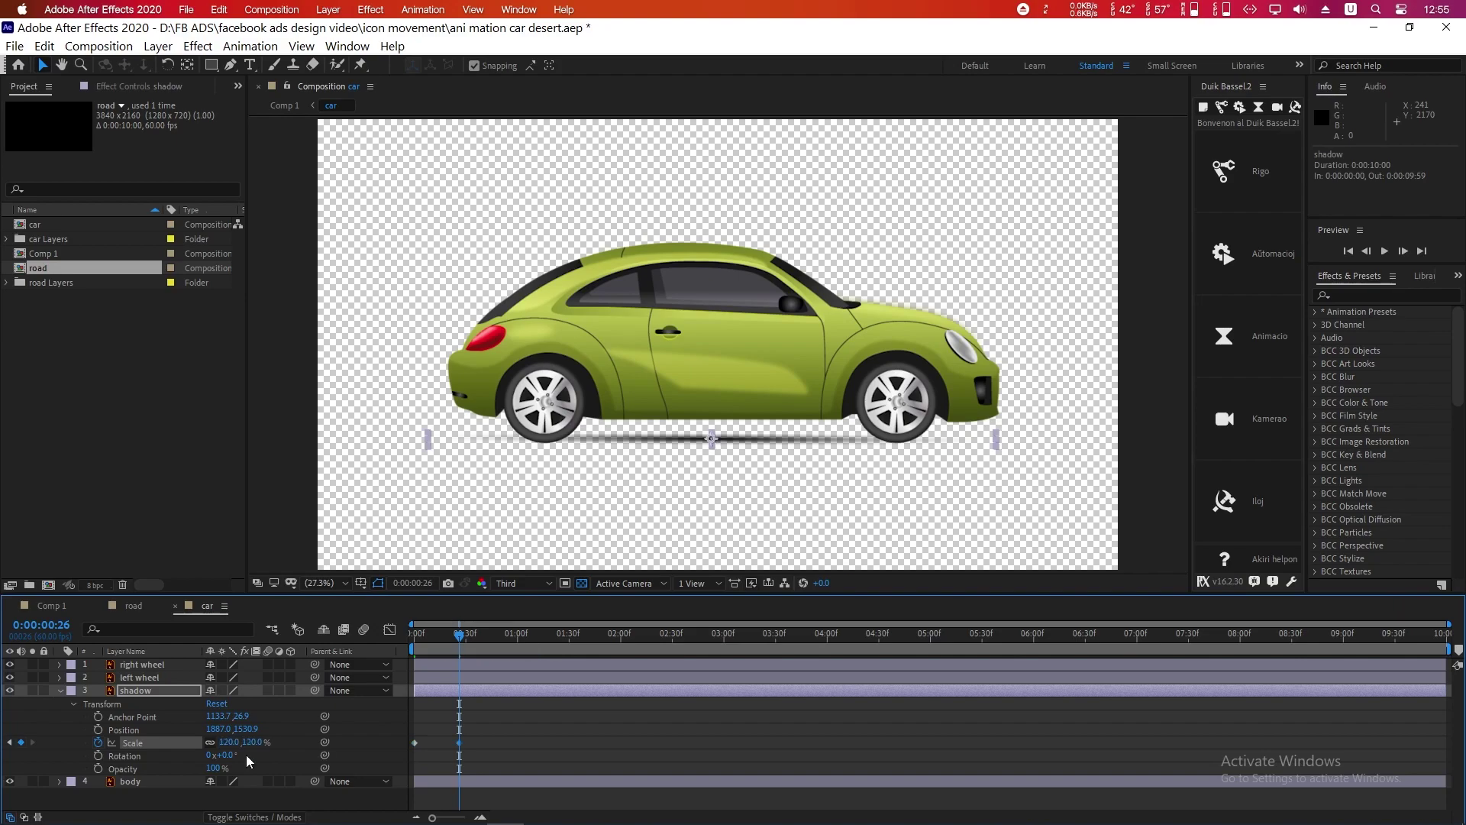
left_click_drag(461, 643, 510, 643)
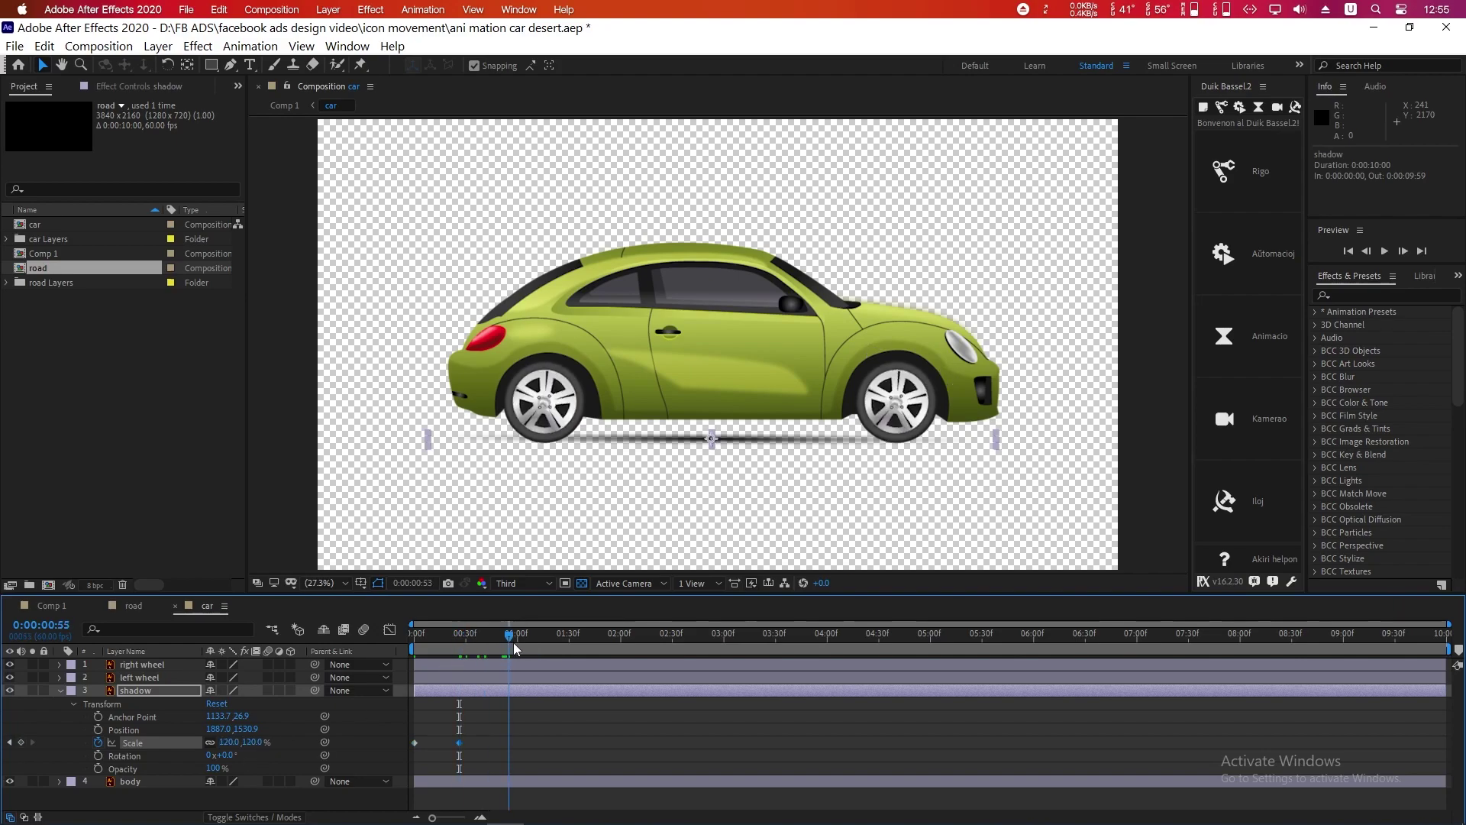
left_click(221, 745)
type("100")
key("Return")
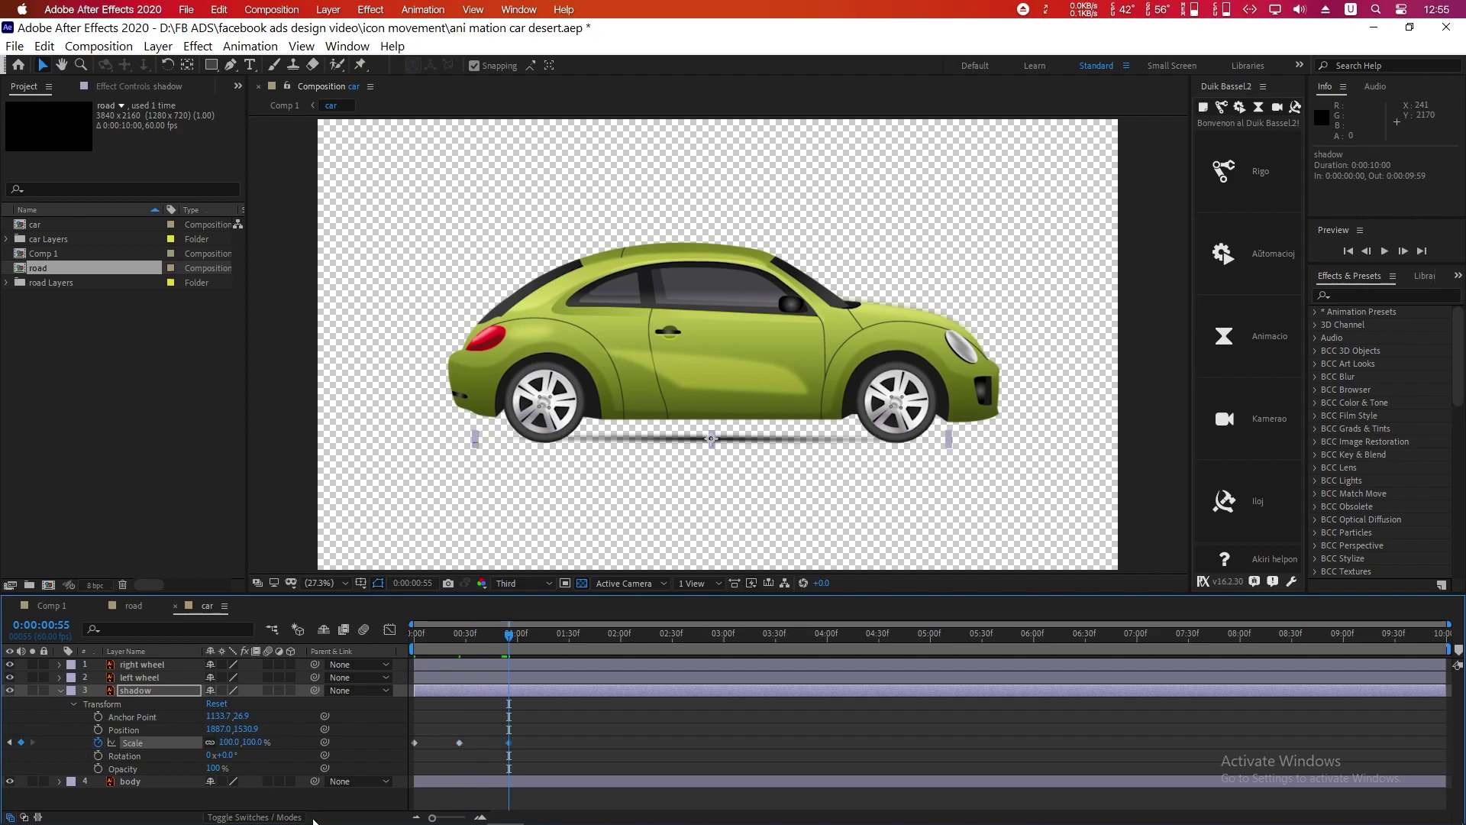
left_click_drag(517, 643, 347, 660)
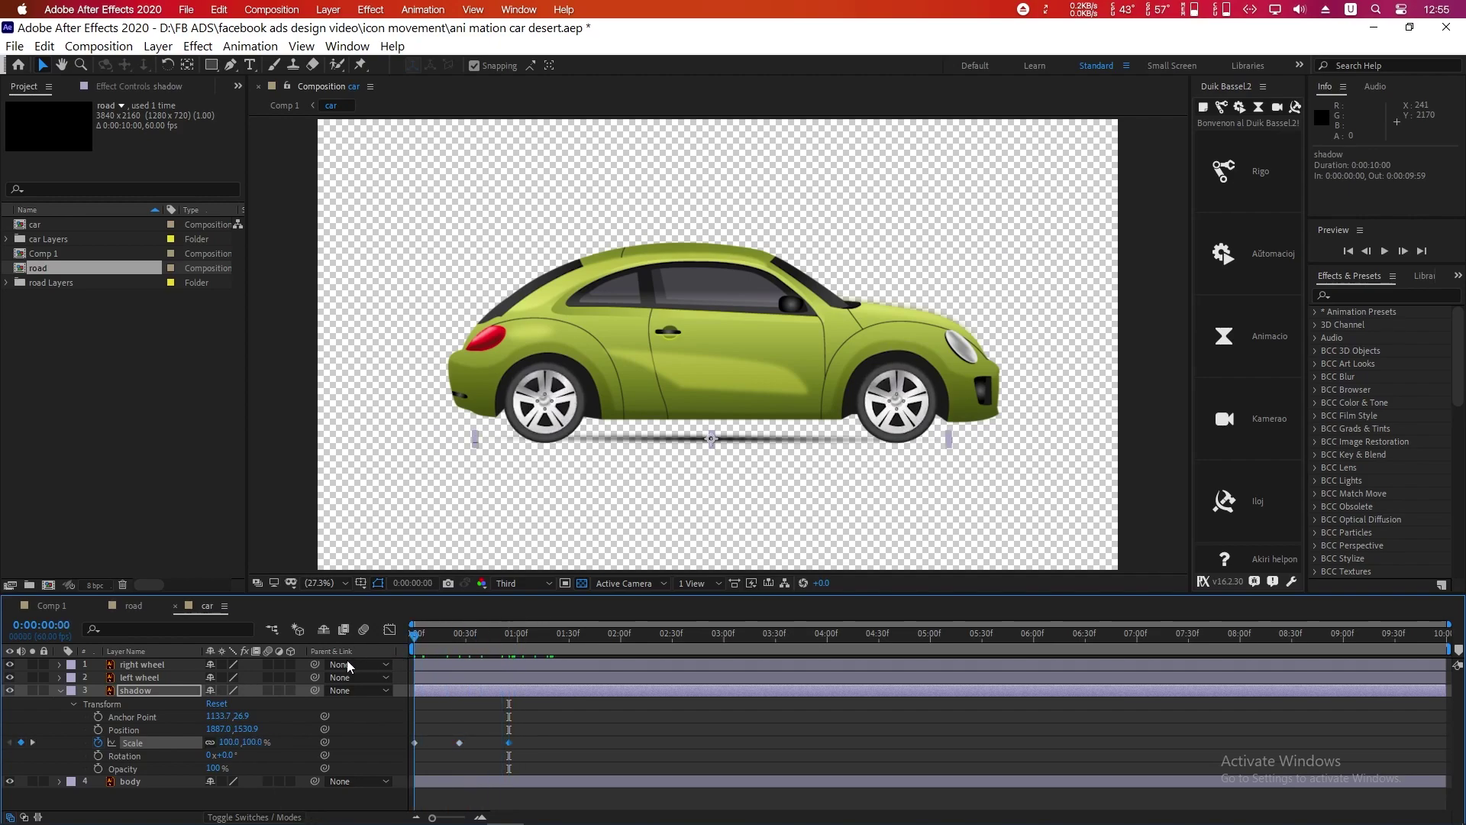
key("space")
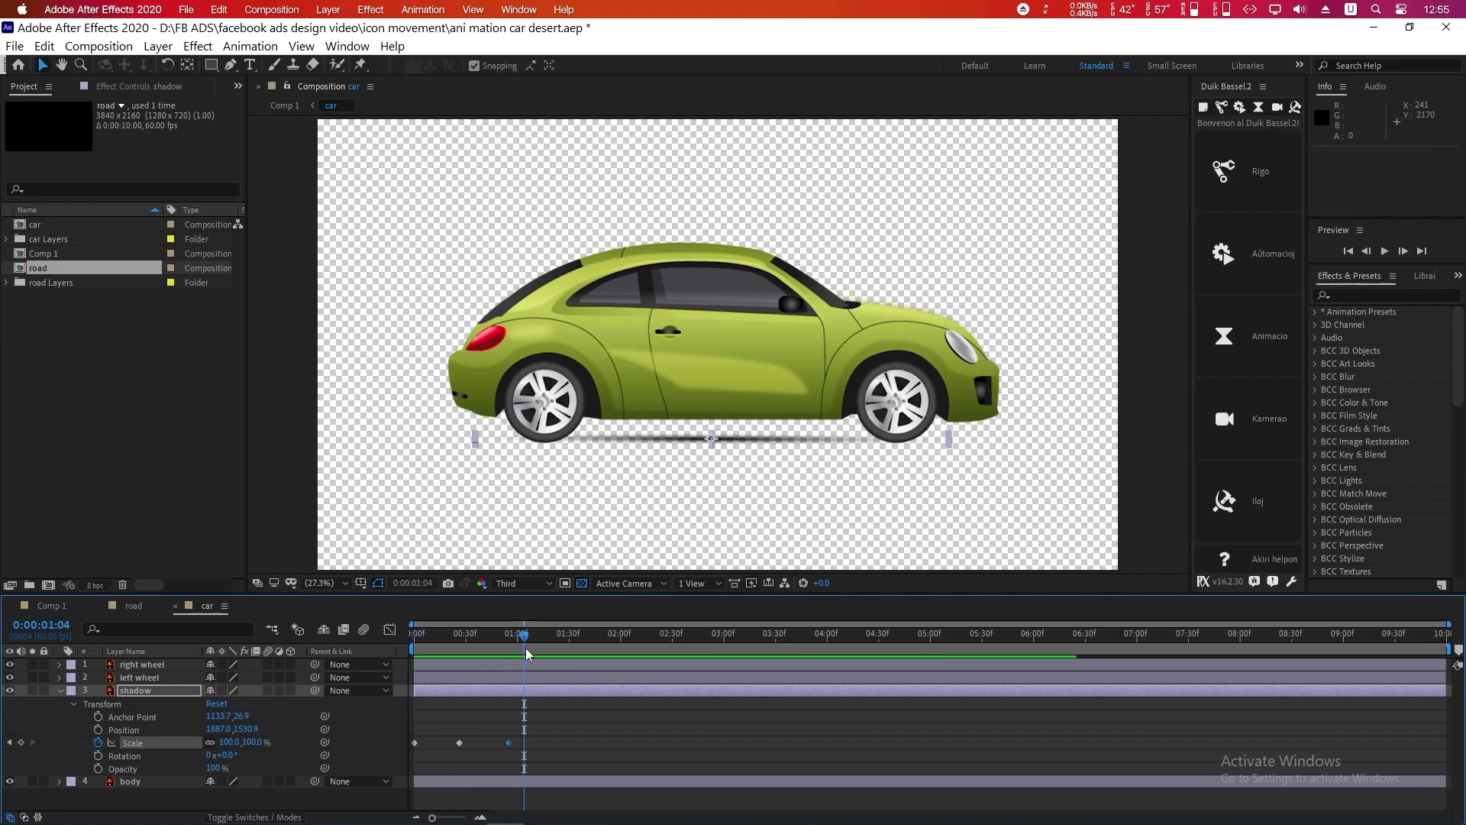
Step: Raise the middle shadow Scale keyframe to 130% and preview the pulse
left_click_drag(526, 647, 468, 642)
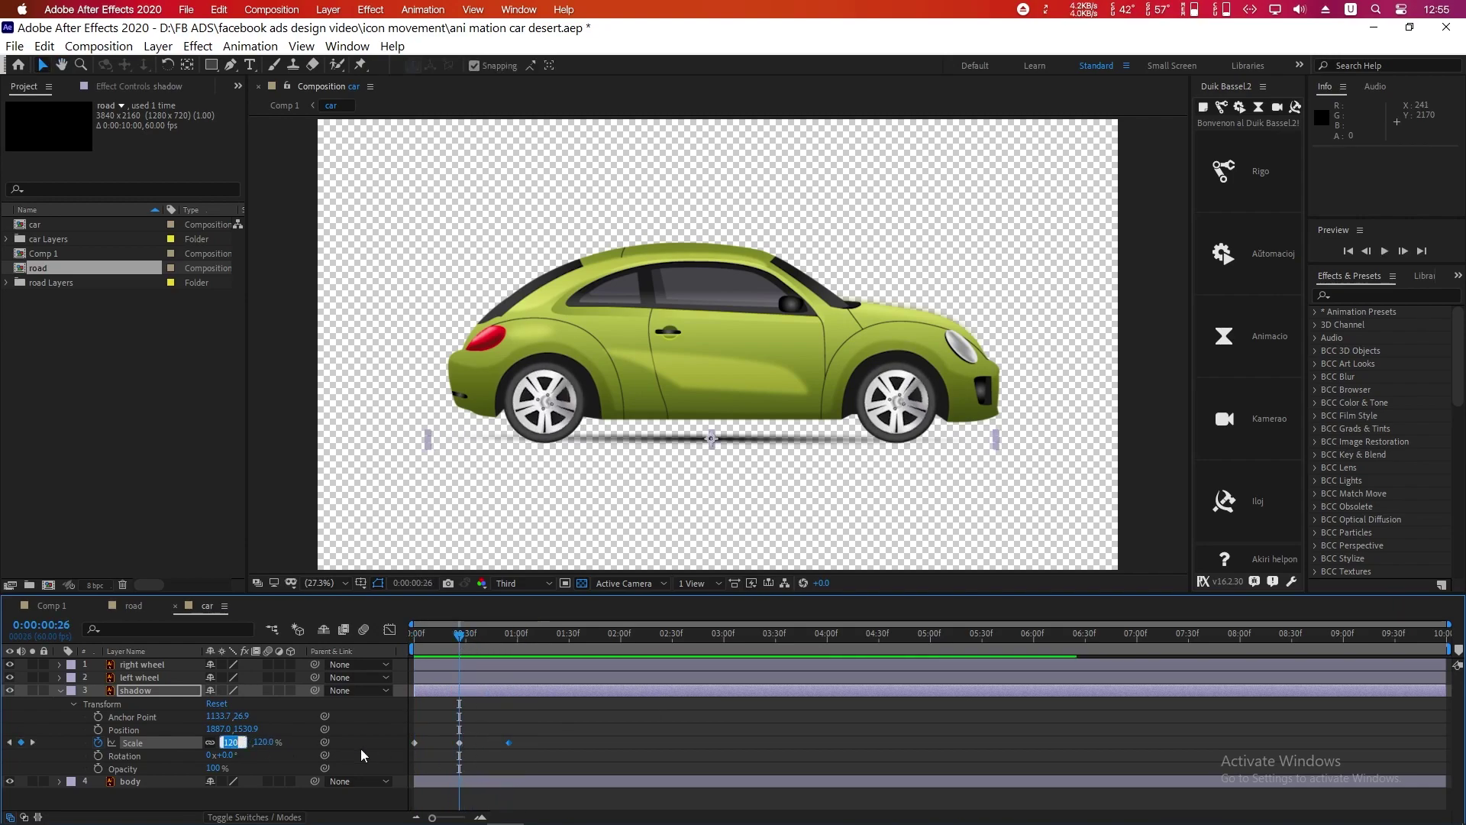
left_click(229, 742)
type("130")
key("Return")
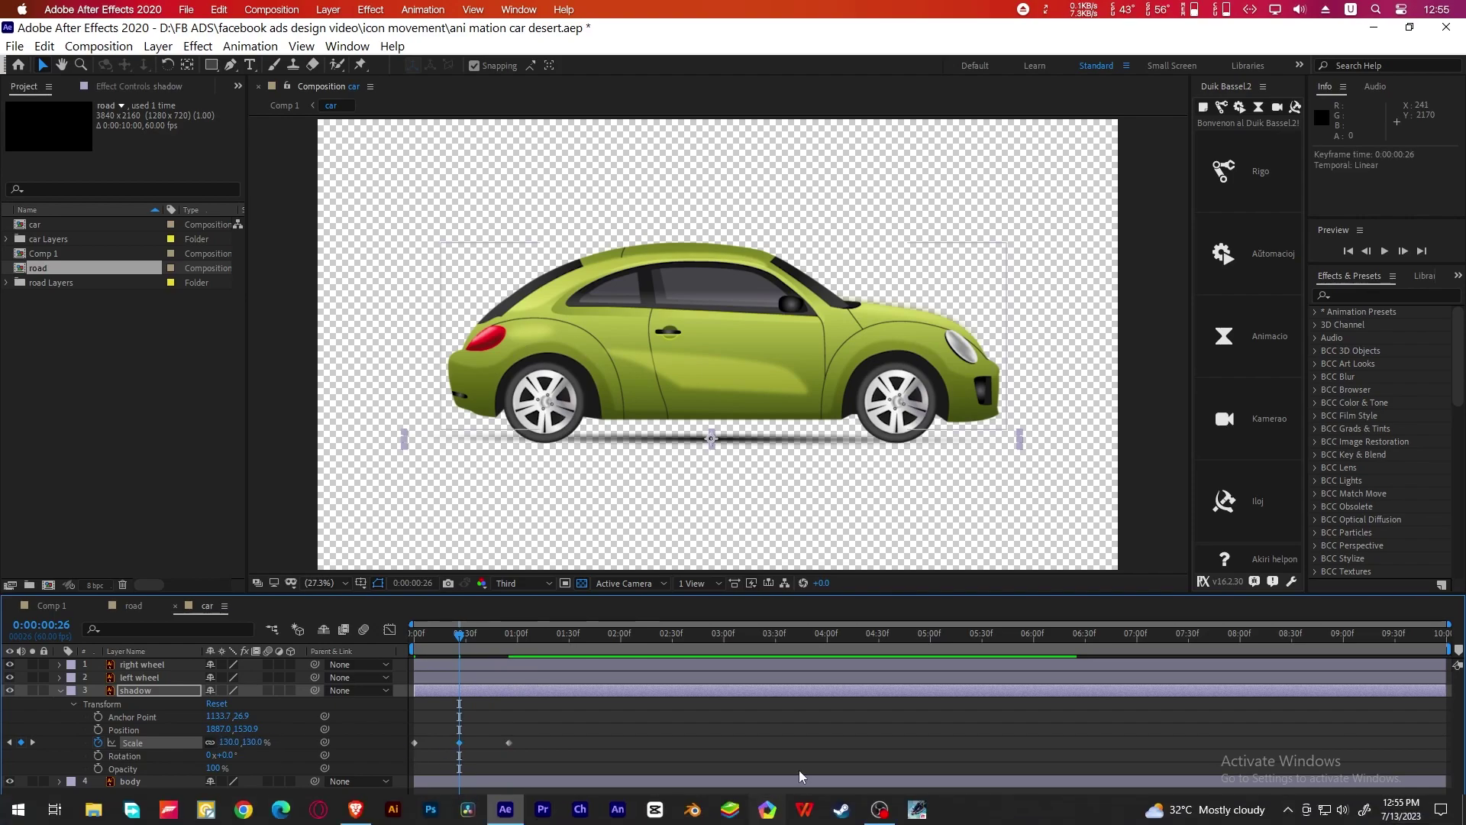
key("space")
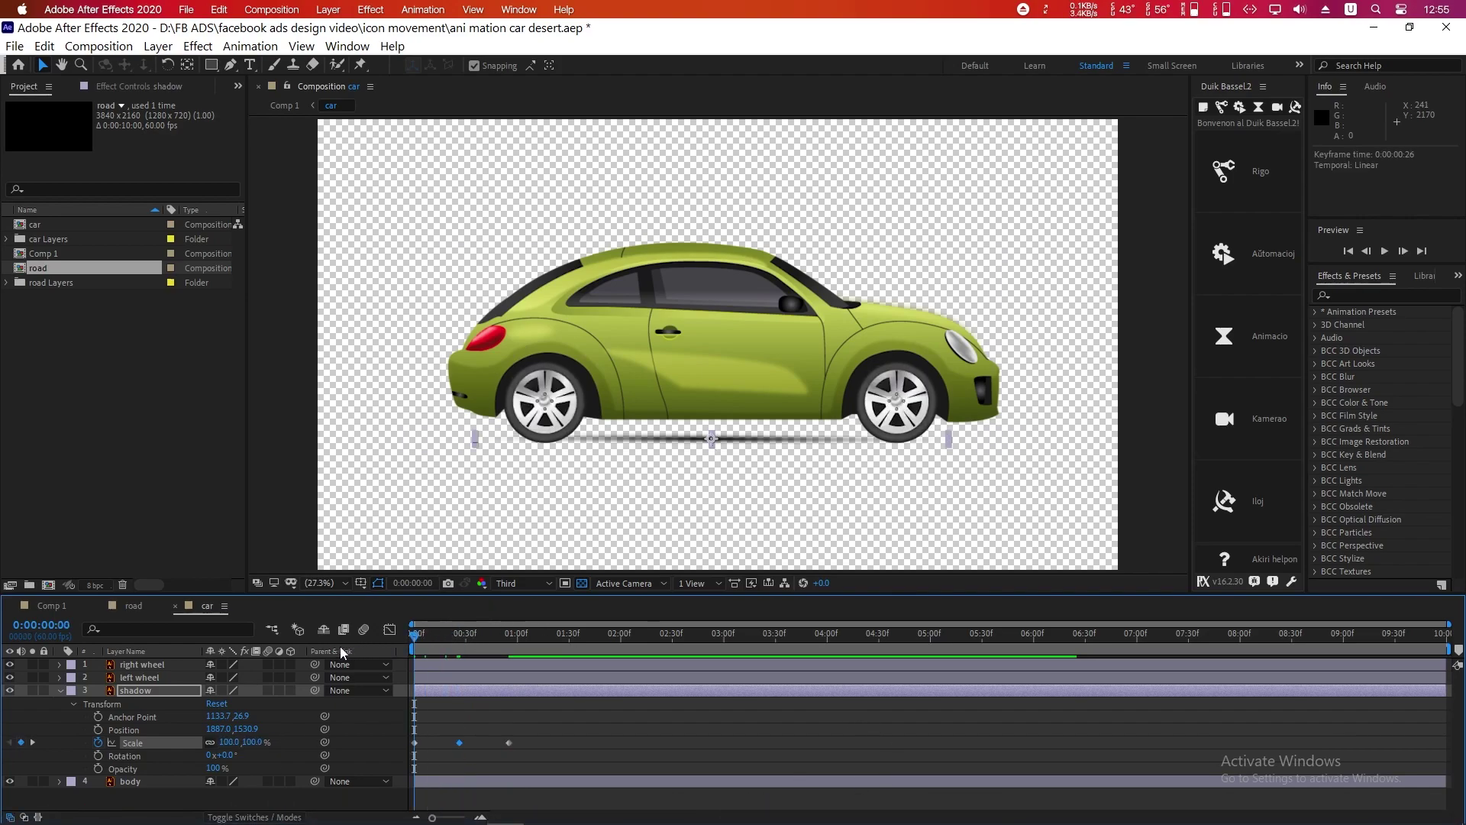
mouse_move(524, 635)
left_mouse_down()
mouse_move(520, 654)
mouse_move(533, 638)
left_mouse_up()
Step: Copy the three Scale keyframes and paste the pulse at 1:47, 3:37, 5:32 and 8:46
left_click_drag(576, 757, 410, 721)
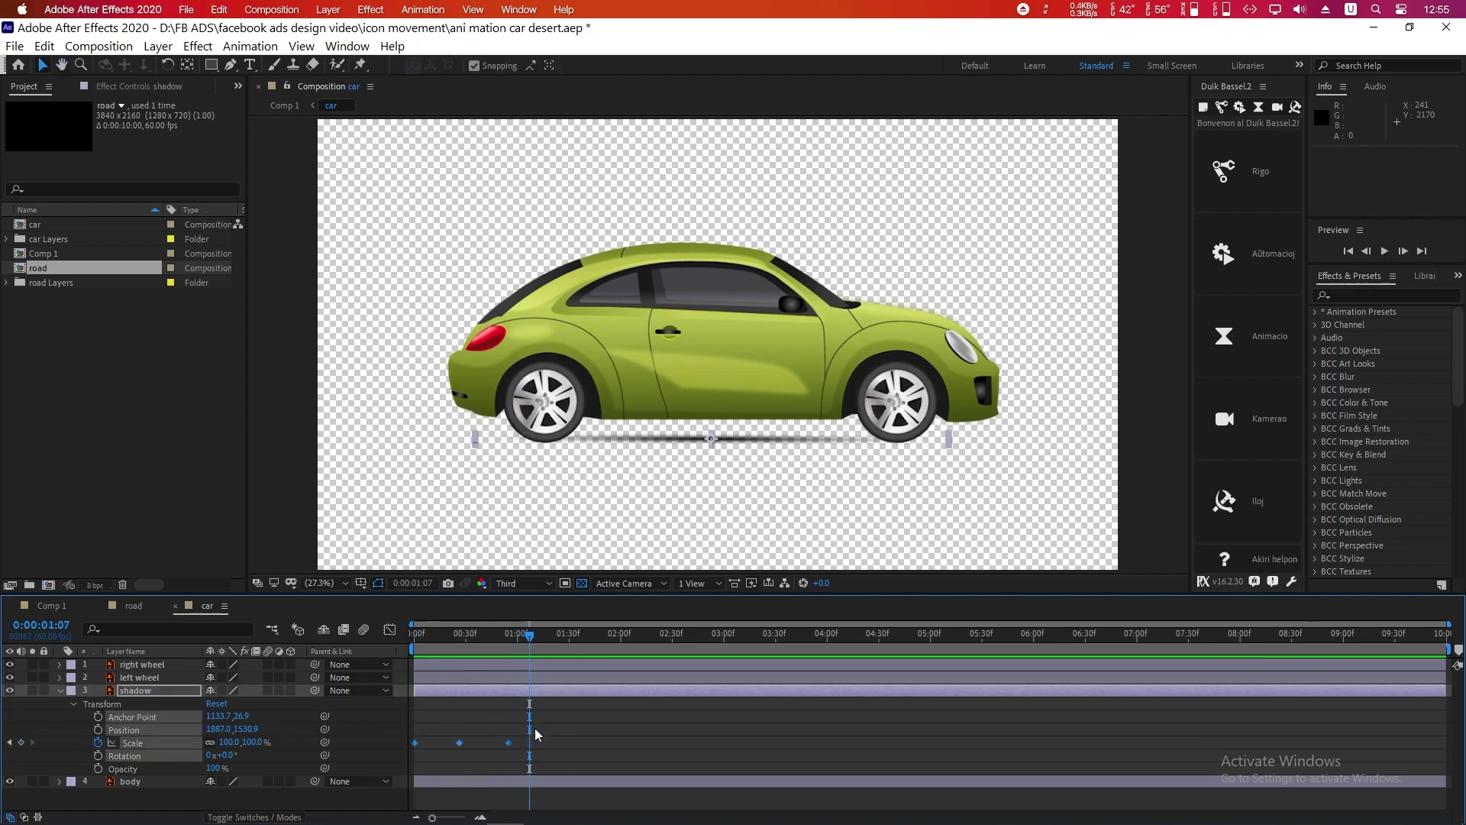
key("ctrl+c")
left_click_drag(529, 652, 599, 646)
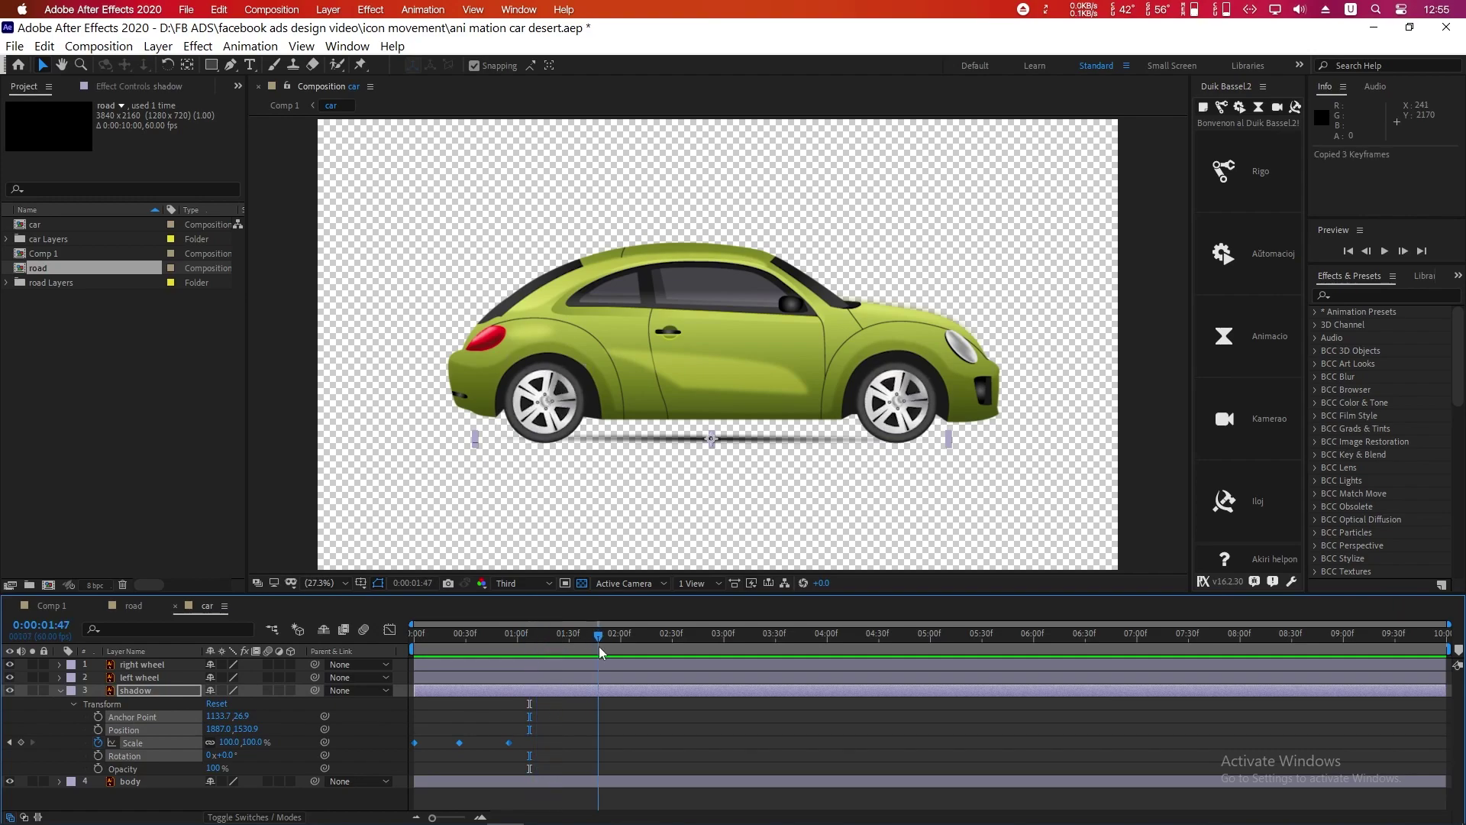
key("ctrl+v")
left_click(790, 631)
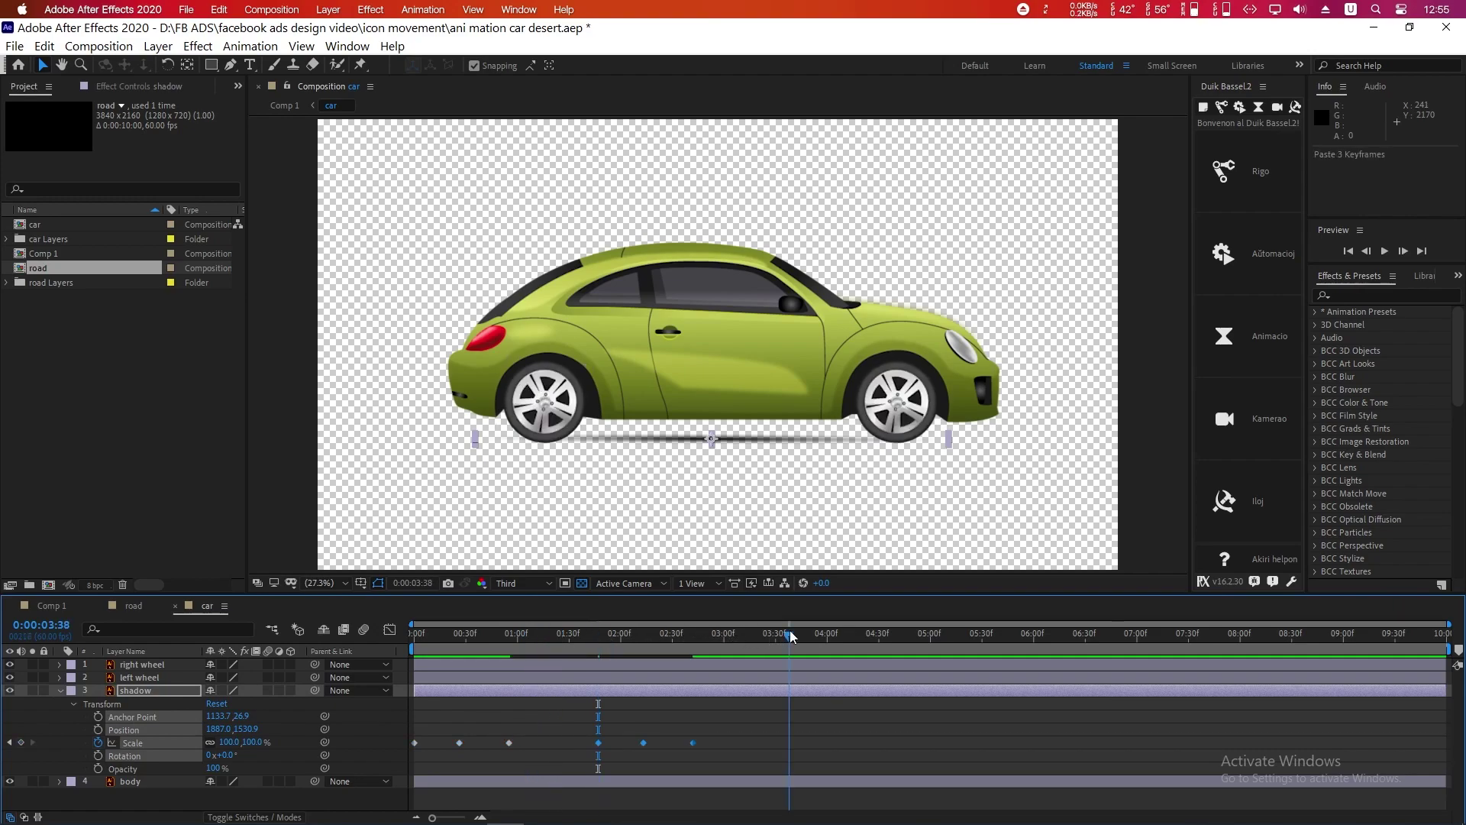
key("ctrl+v")
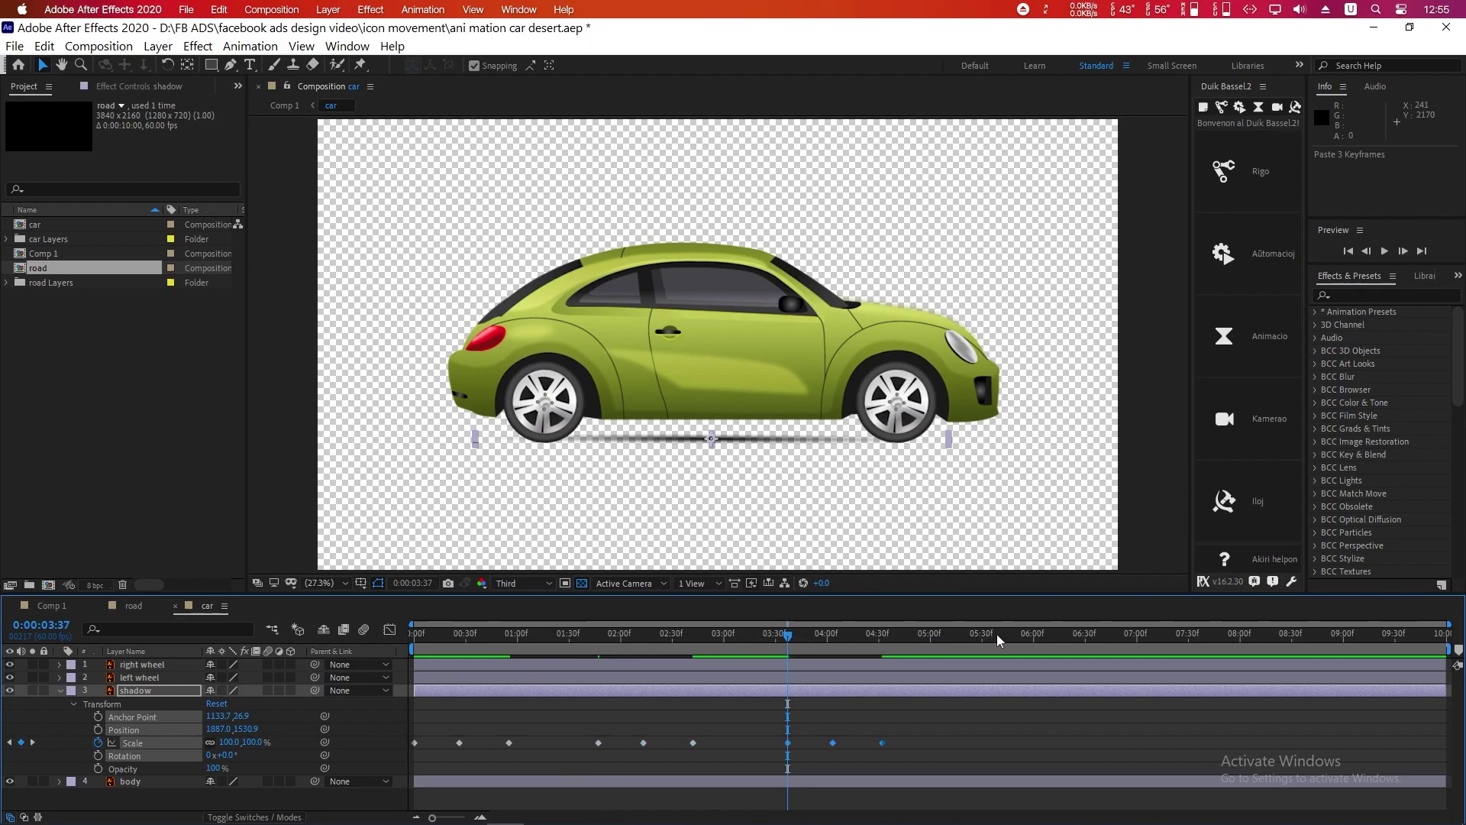
left_click_drag(998, 635, 986, 642)
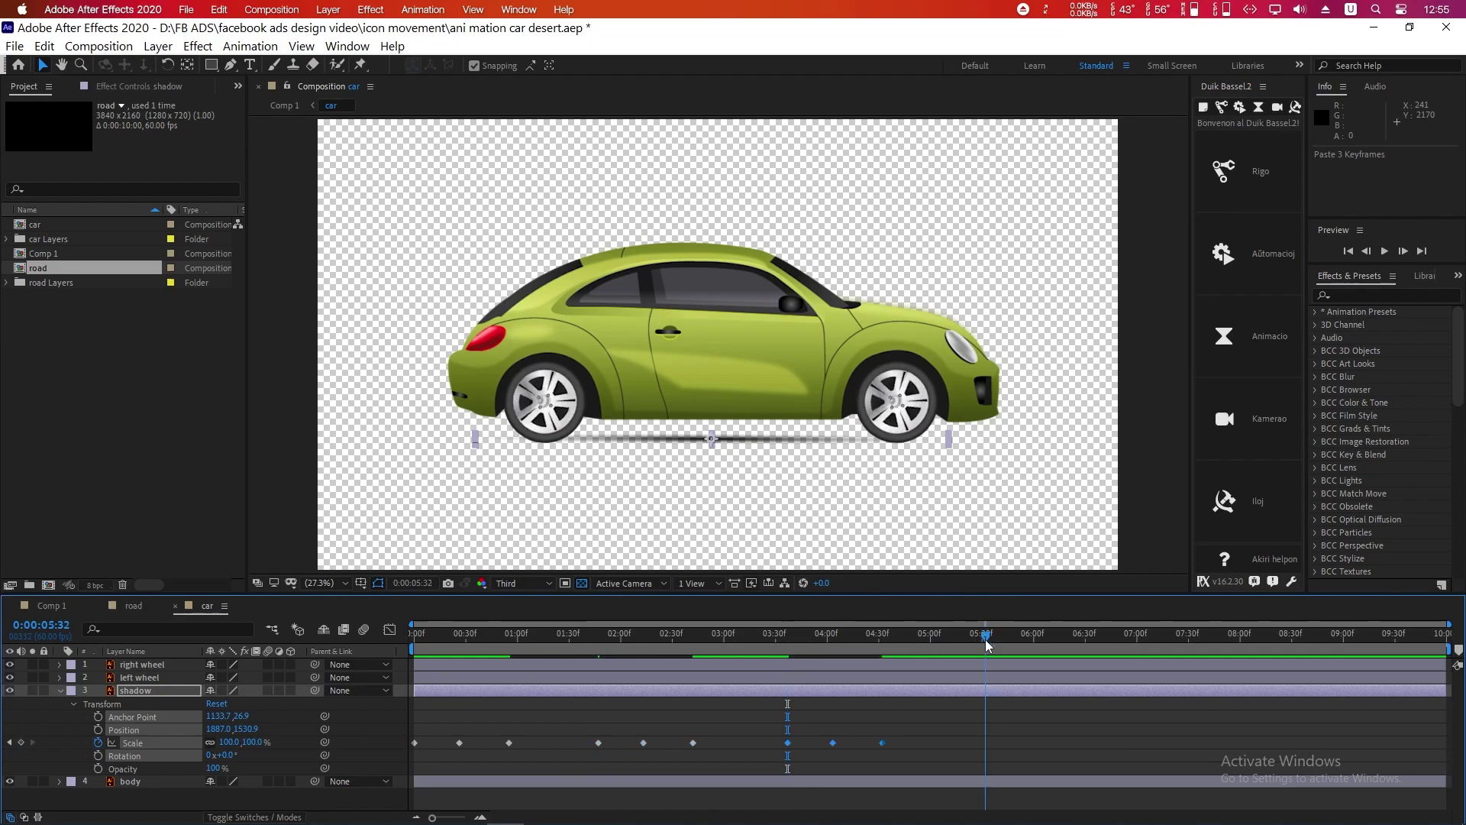
key("ctrl+v")
left_click(1161, 634)
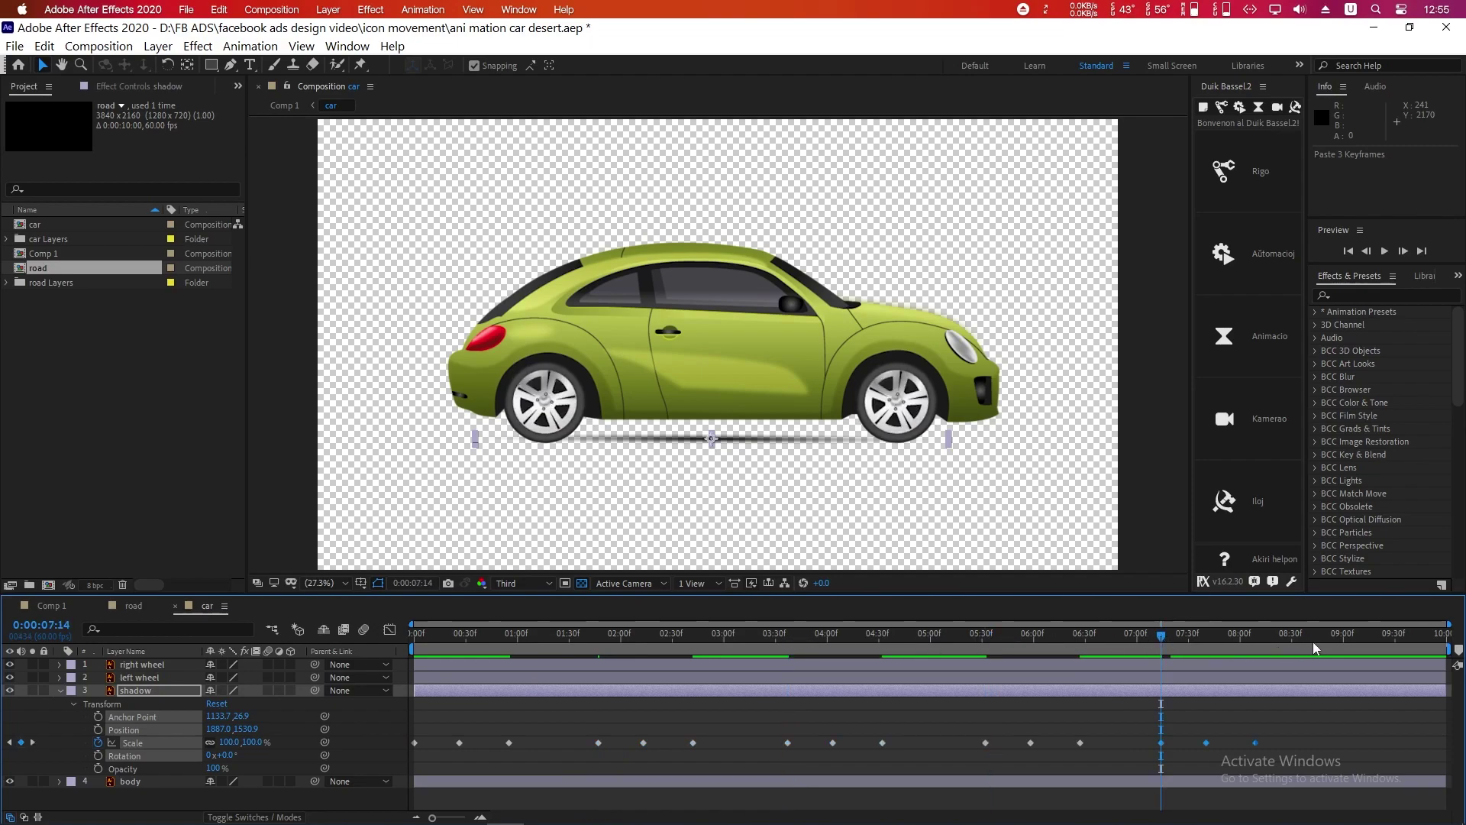
left_click_drag(1313, 641, 1320, 644)
key("ctrl+v")
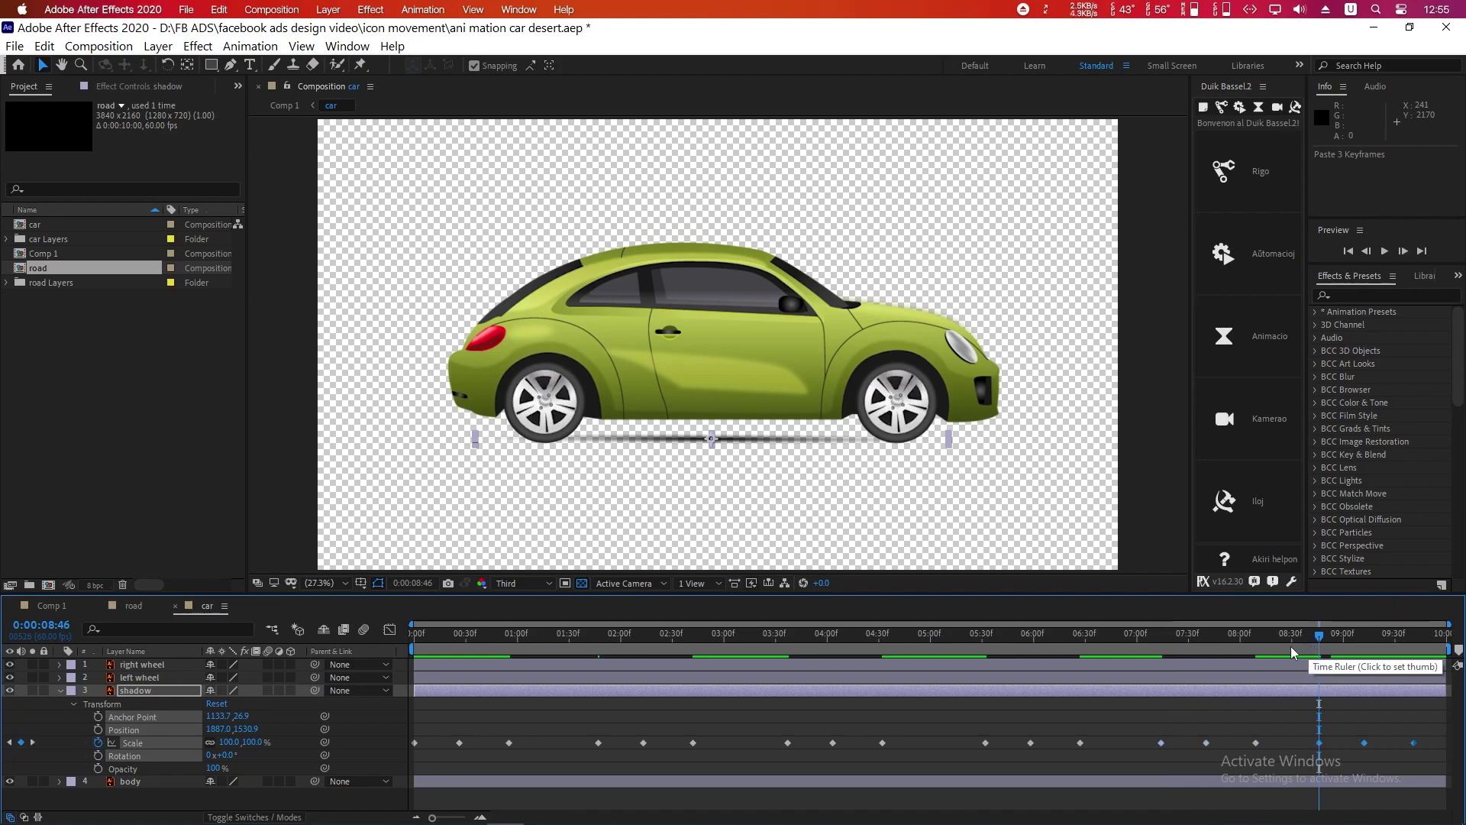
left_click(59, 691)
left_click(152, 704)
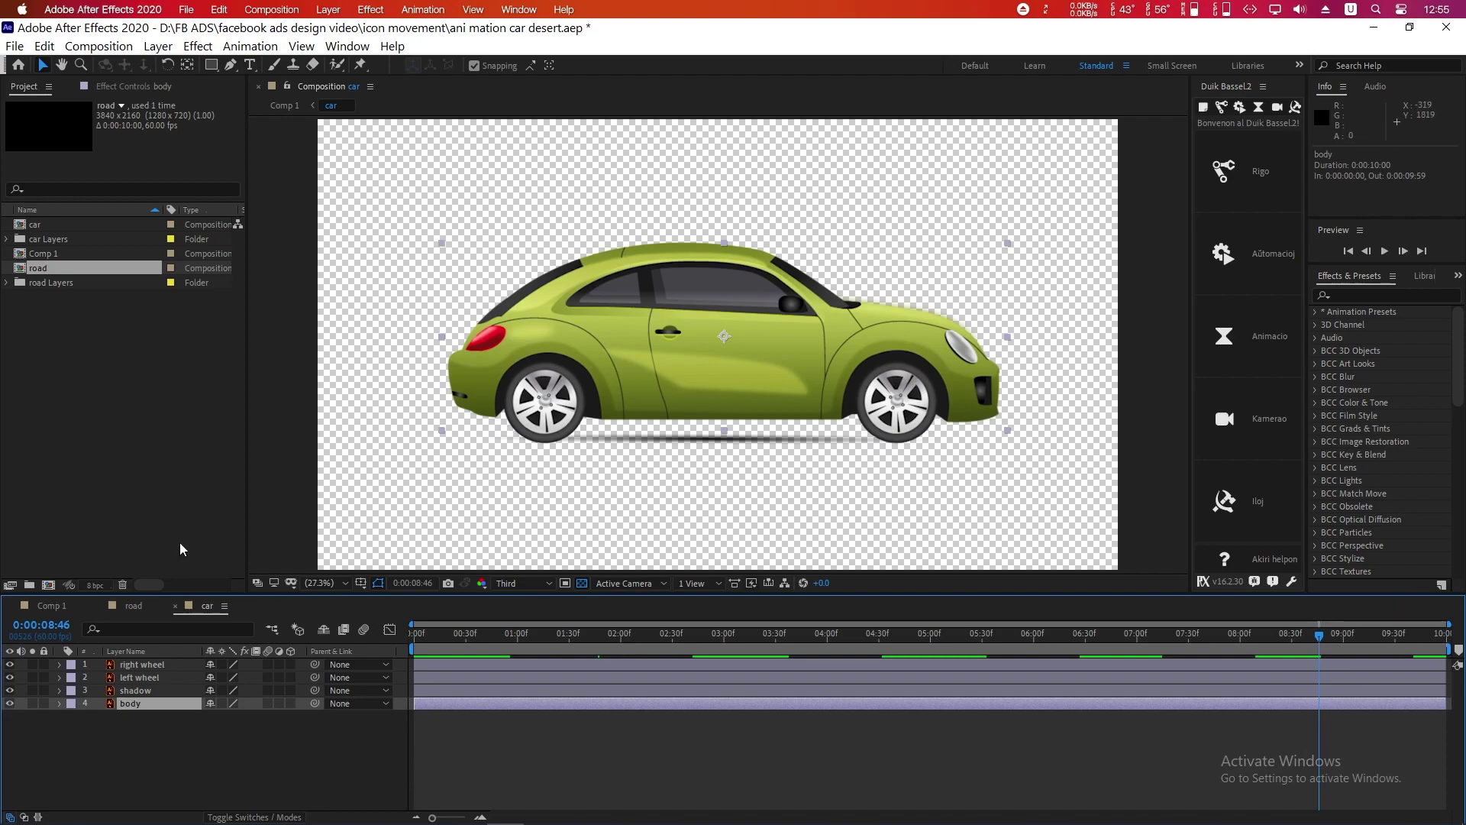
Step: Enlarge the timeline, expand the body's Transform and set a Position keyframe at the start
left_click(58, 691)
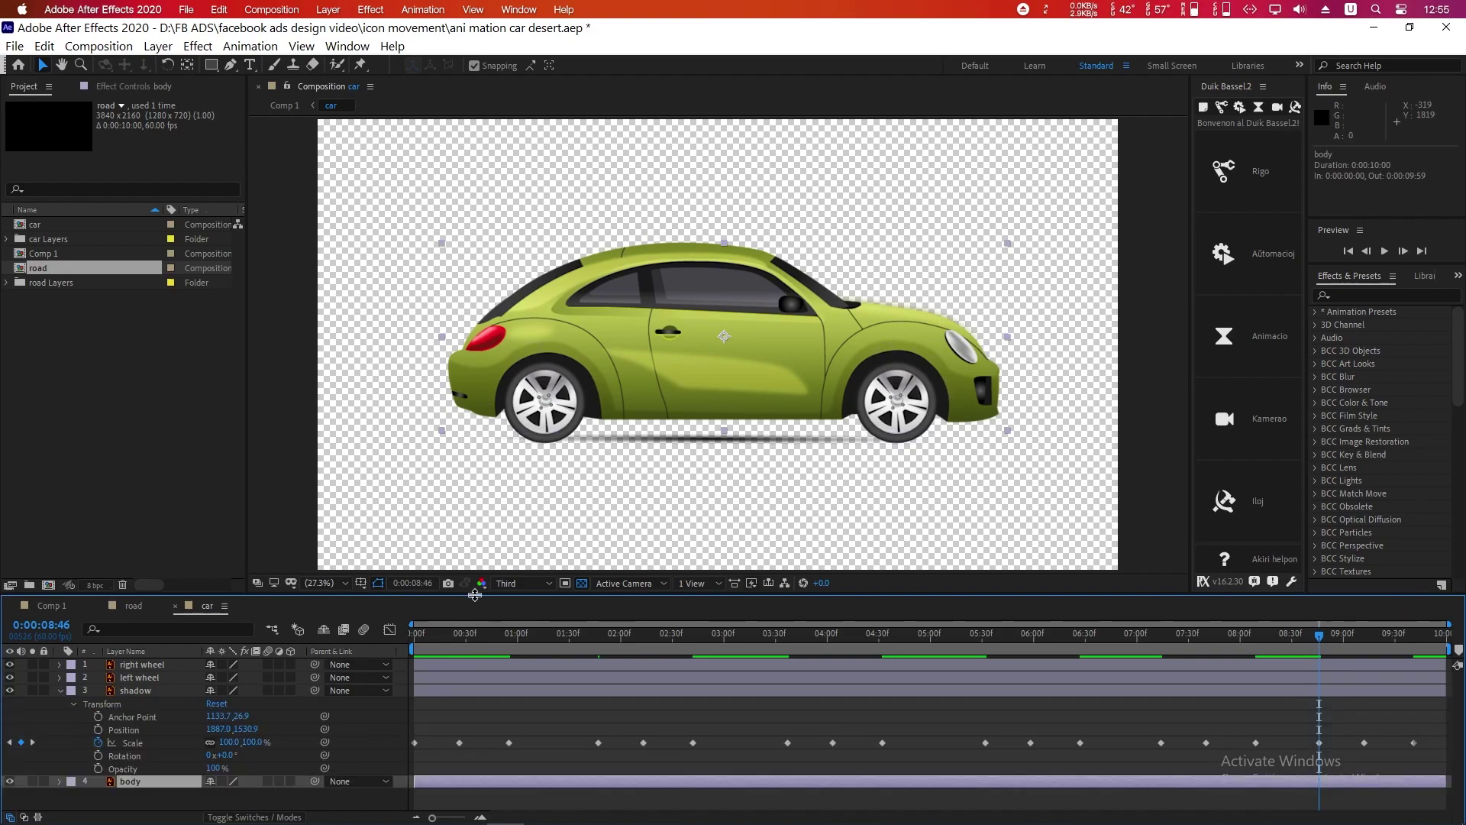
left_click_drag(471, 595, 471, 535)
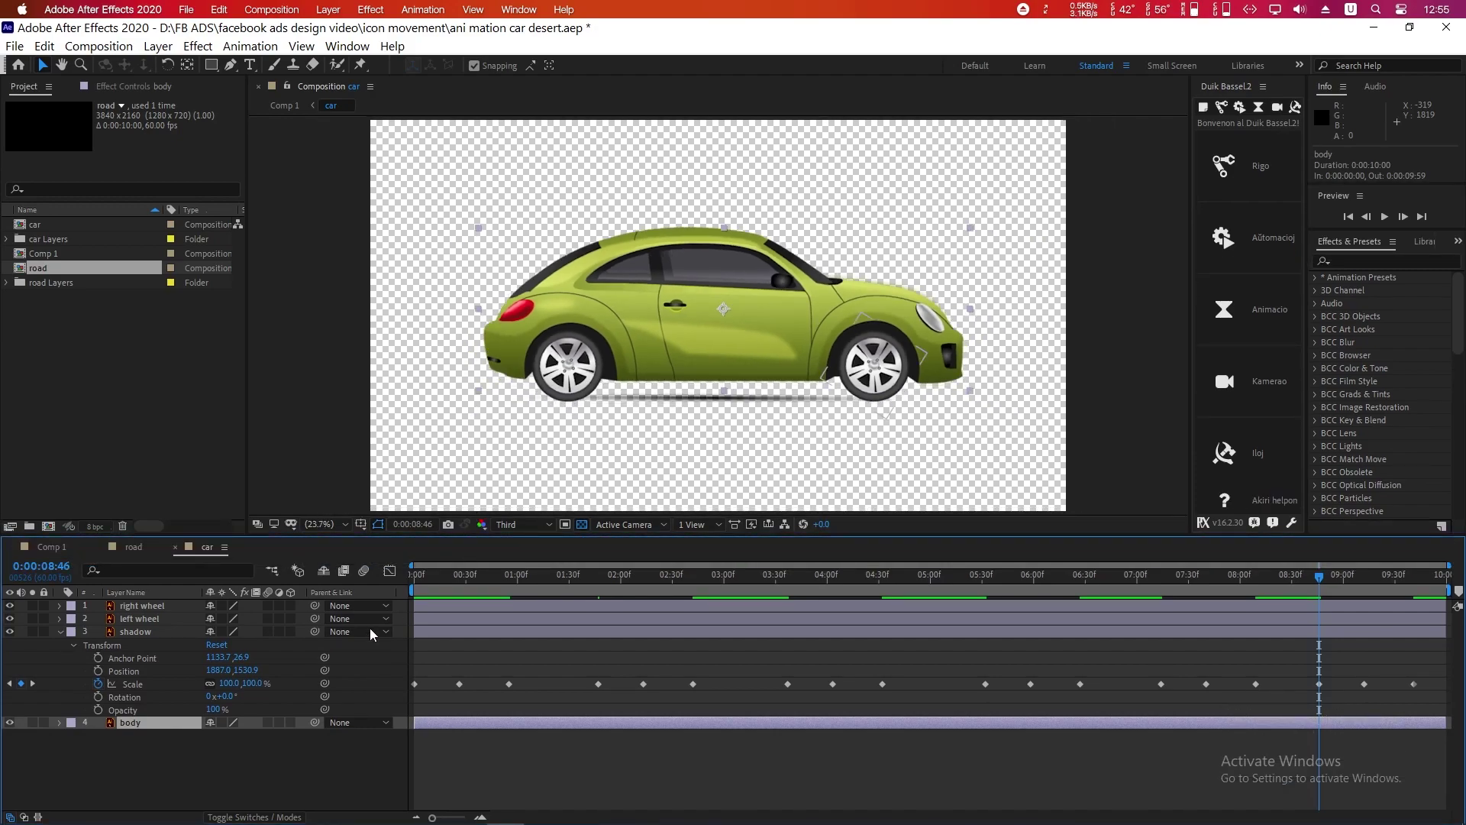
left_click(60, 723)
left_click(72, 736)
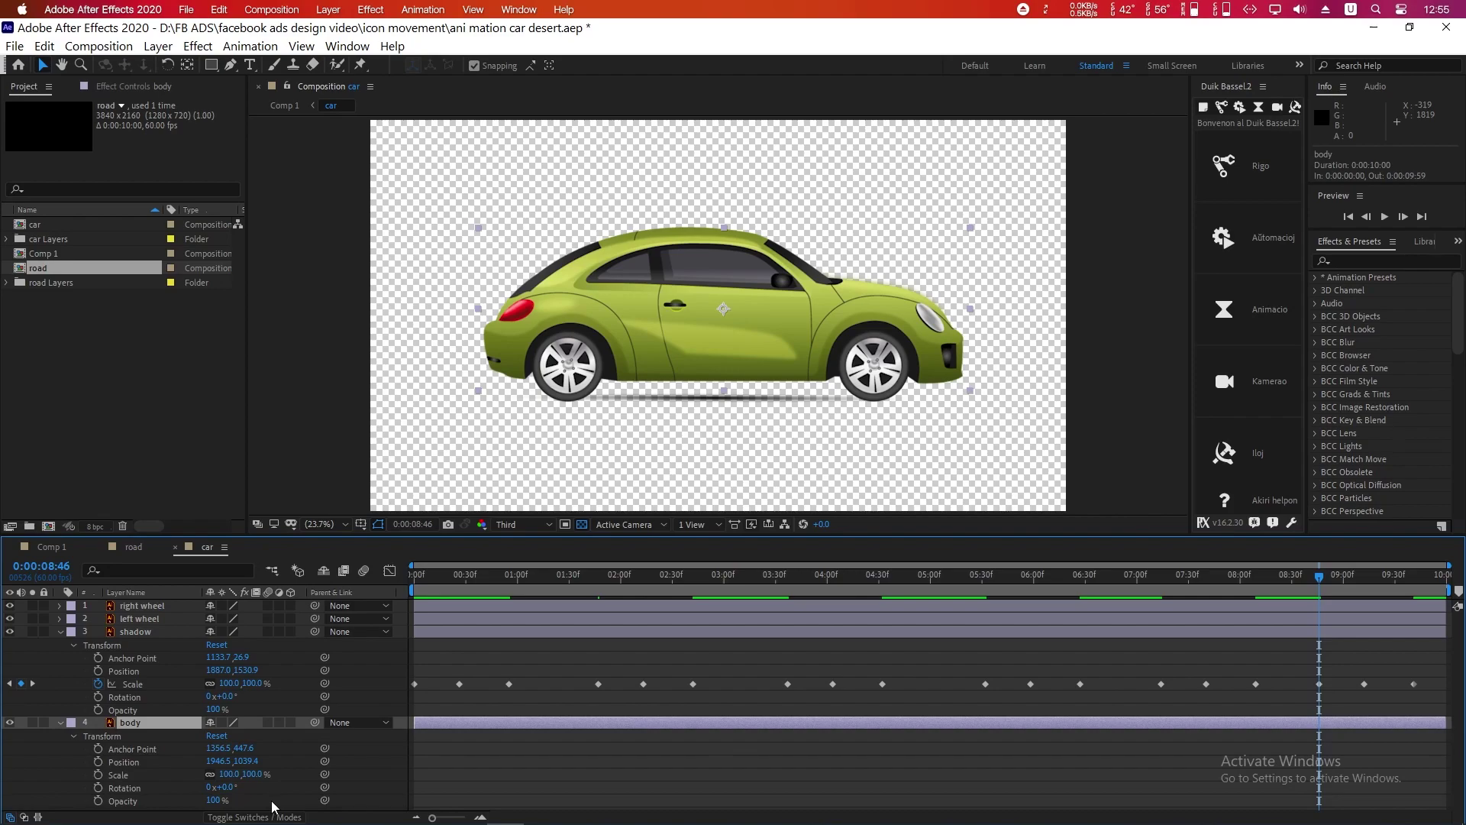
key("Home")
left_click(97, 763)
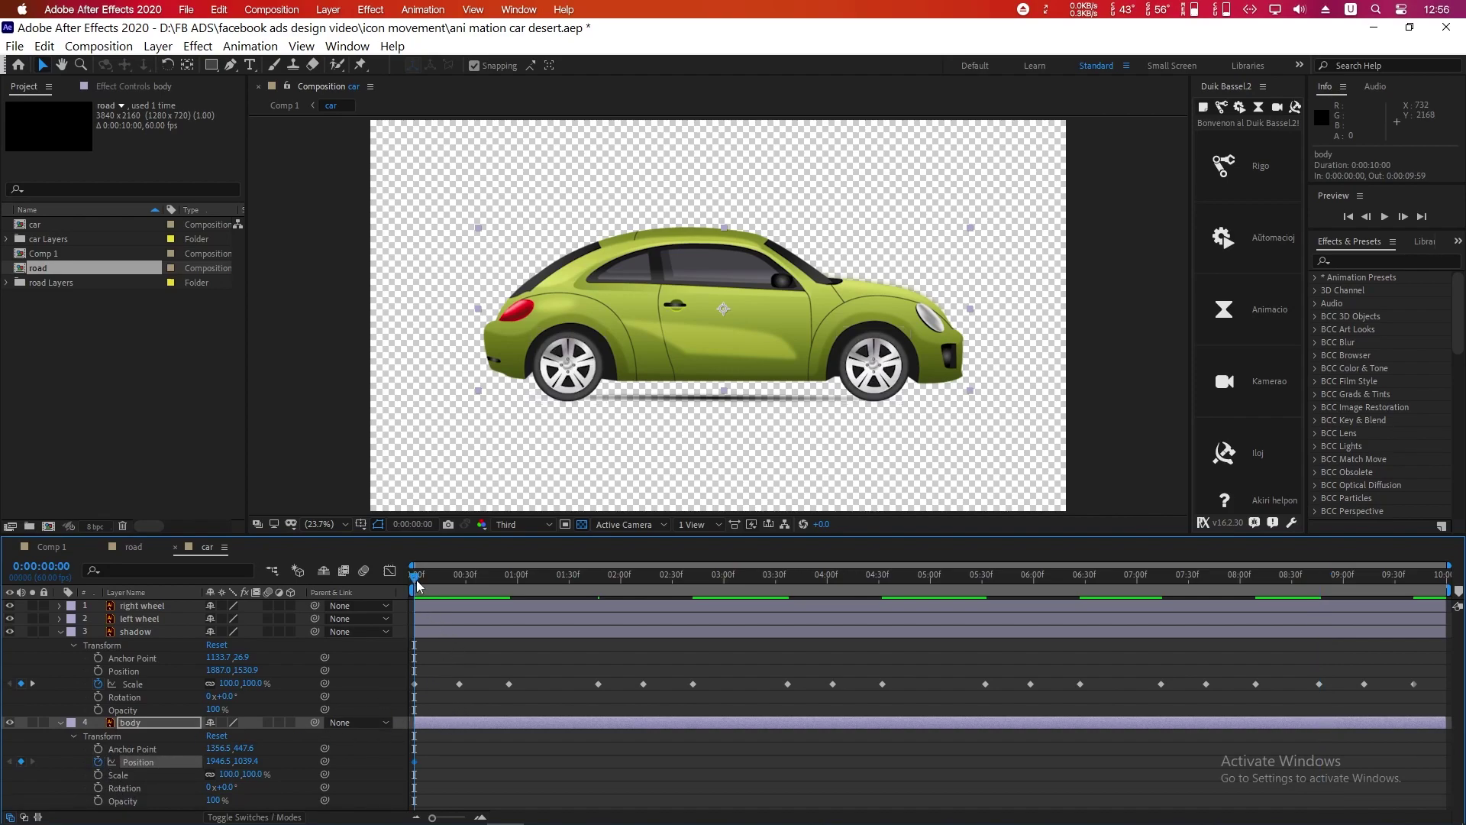
Step: Build a three-keyframe bounce: body lowered at frame 26, start position repeated at frame 55
left_click_drag(422, 584, 455, 588)
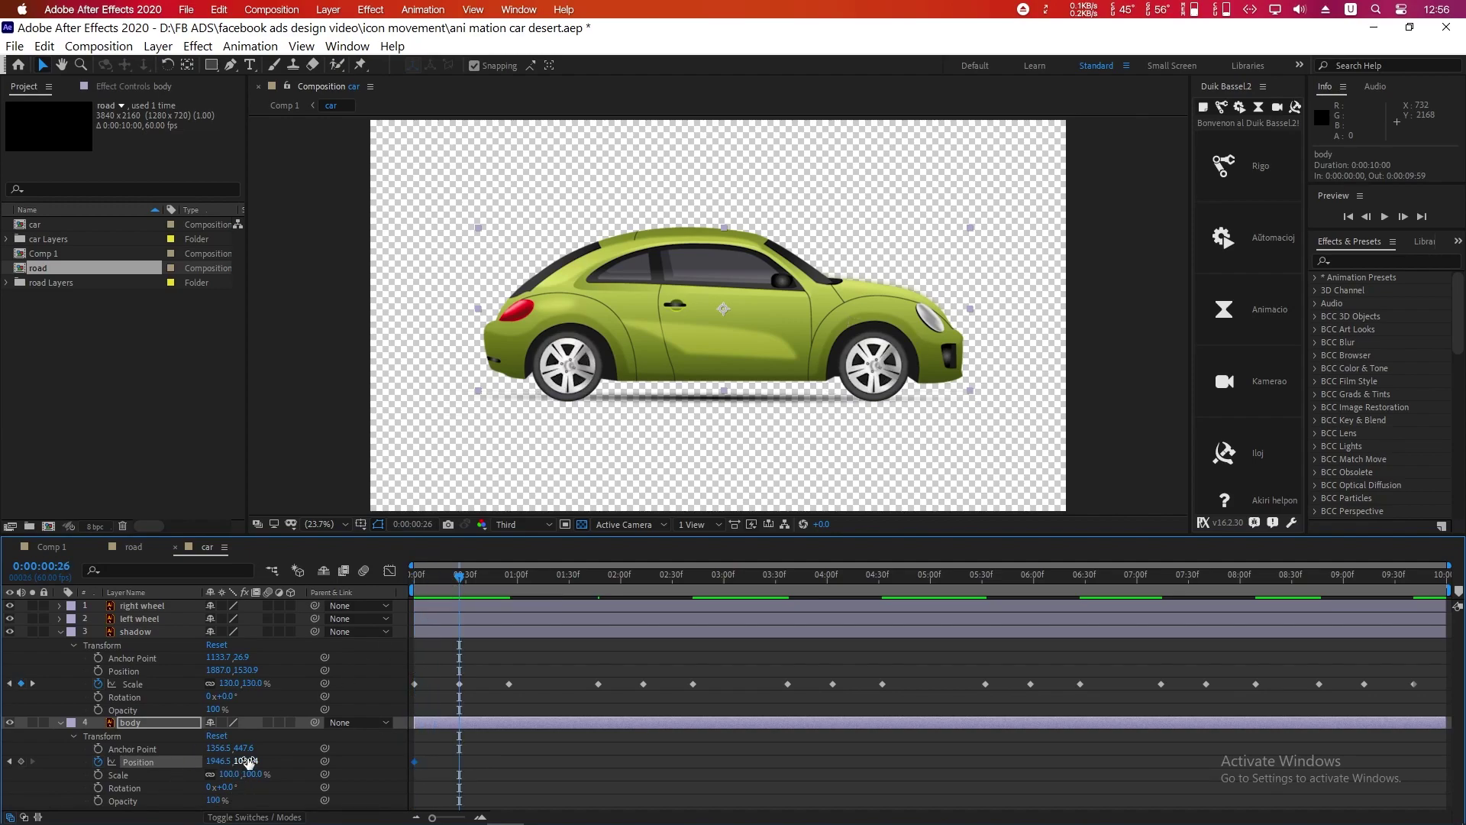
left_click_drag(246, 762, 201, 780)
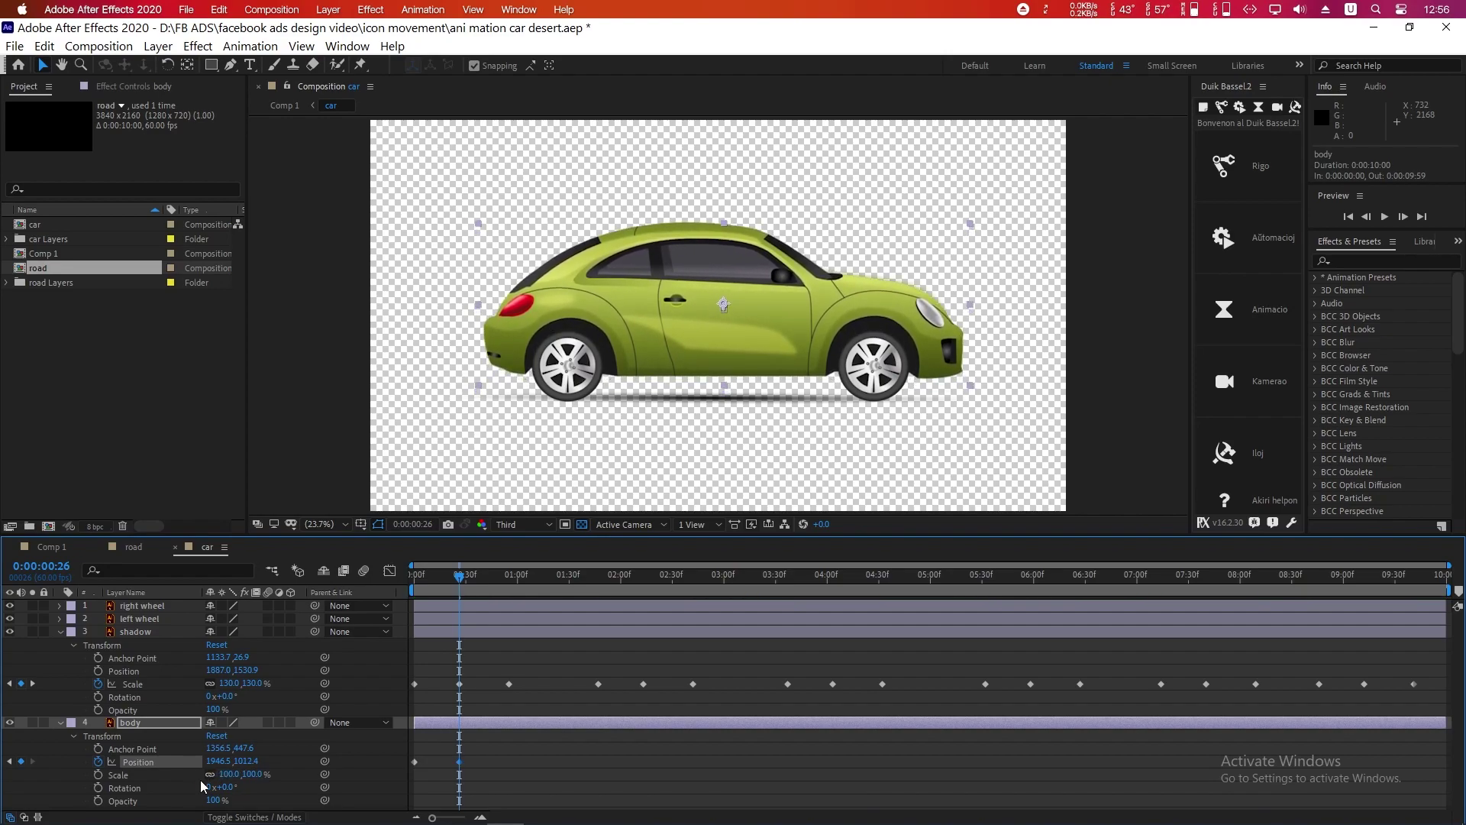
left_click_drag(471, 585, 504, 588)
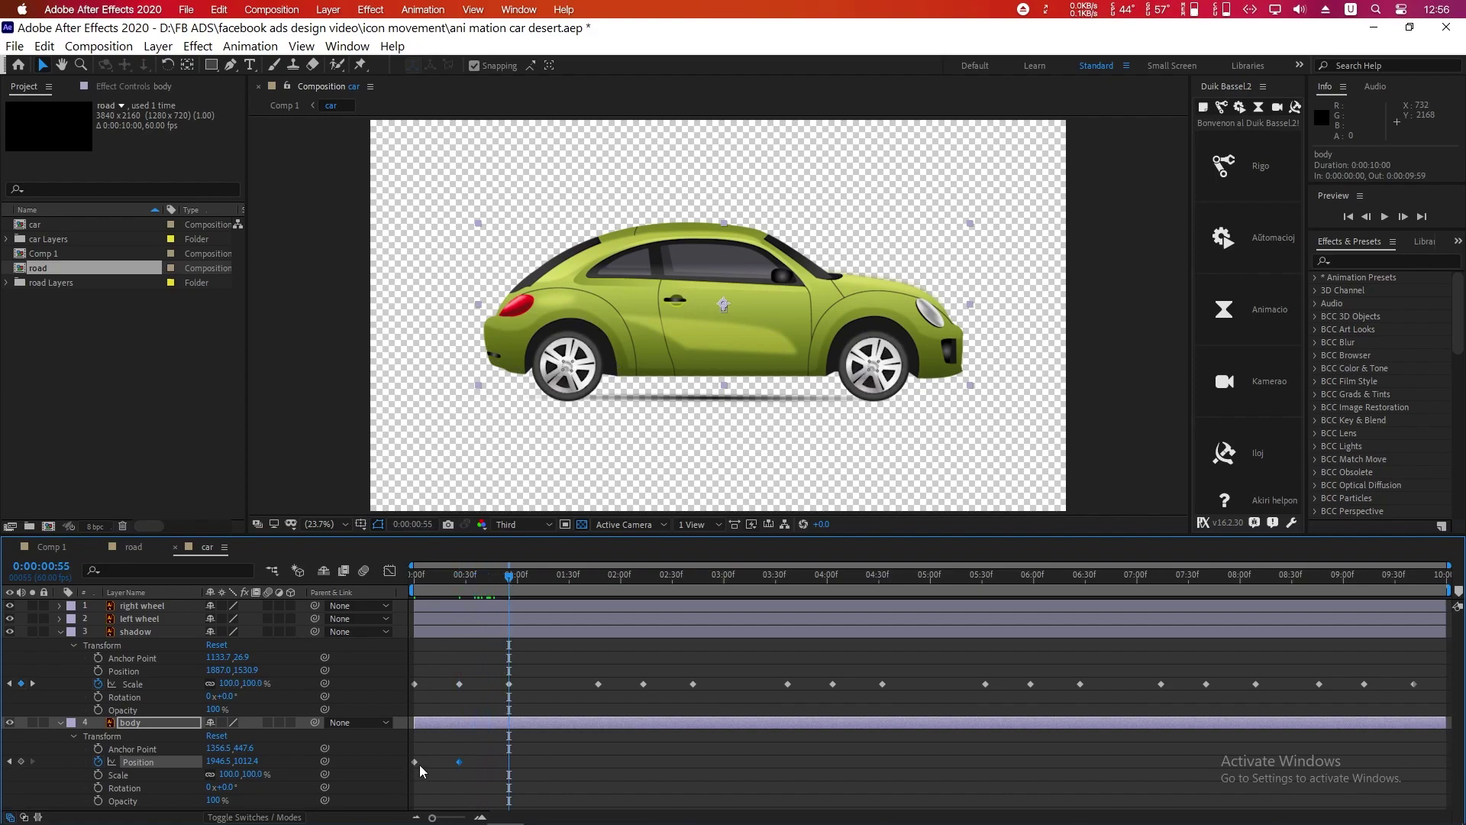
key("ctrl+c")
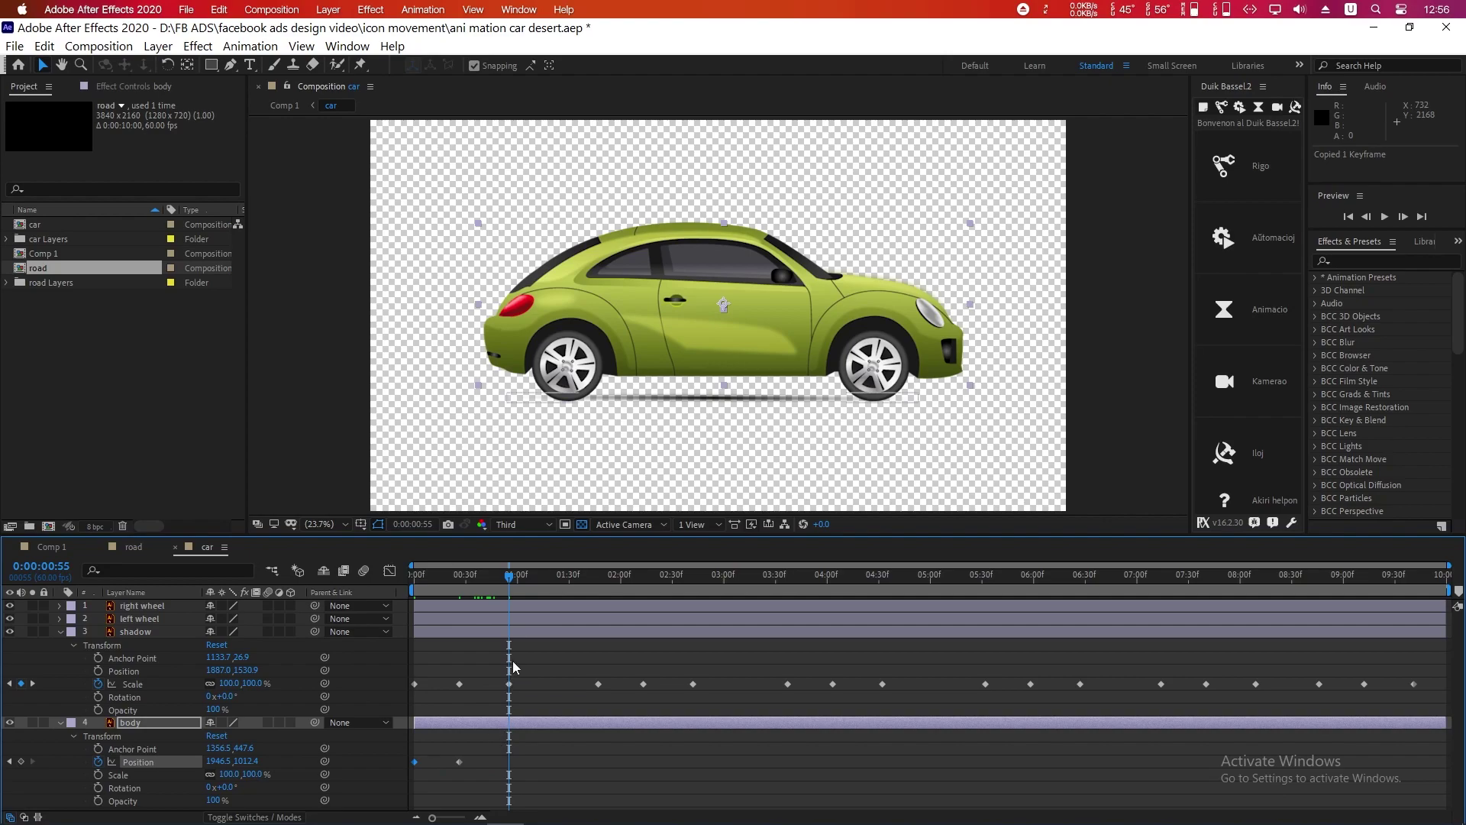
key("ctrl+v")
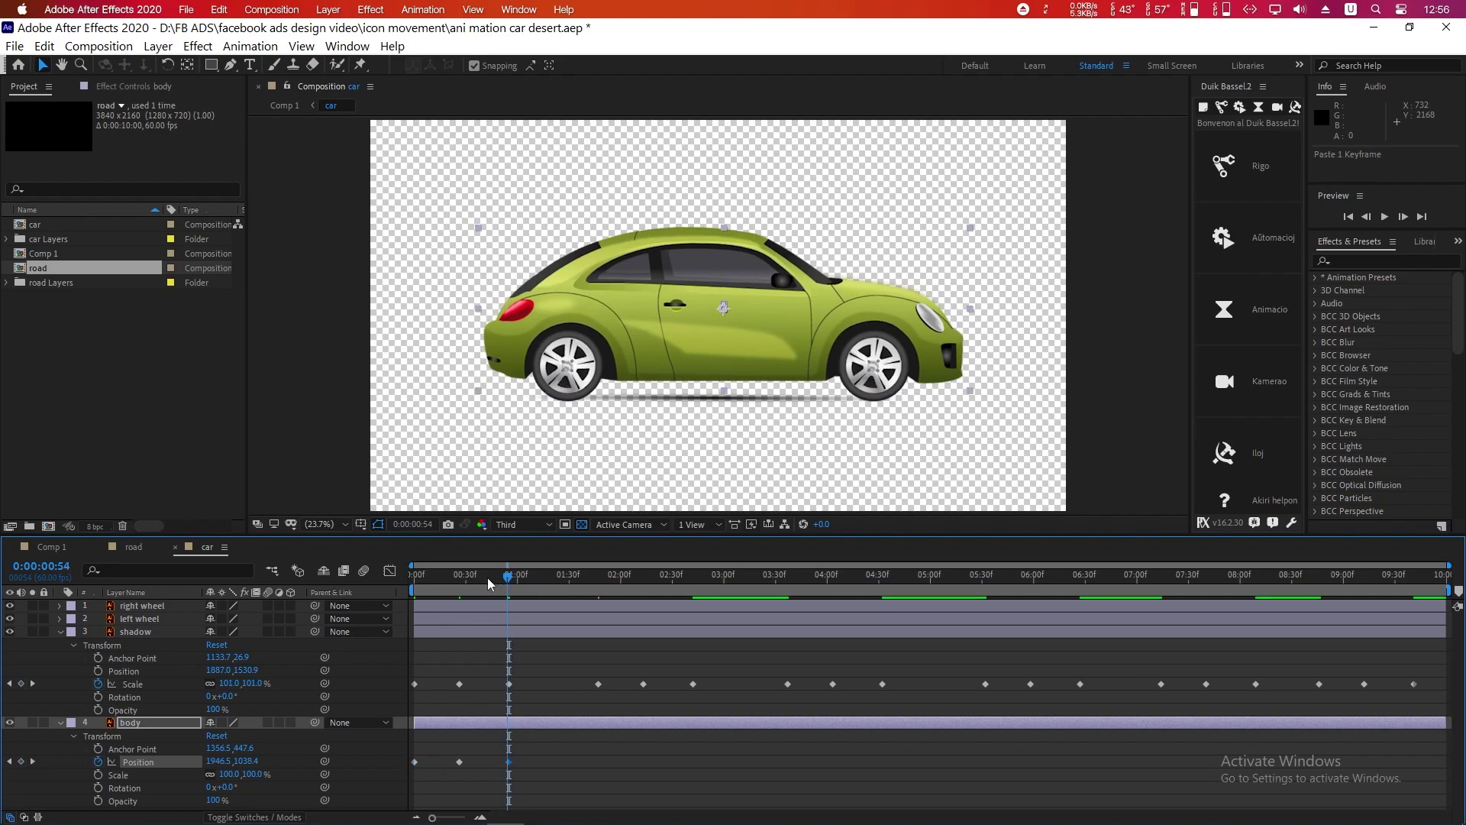
left_click_drag(487, 577, 394, 590)
key("space")
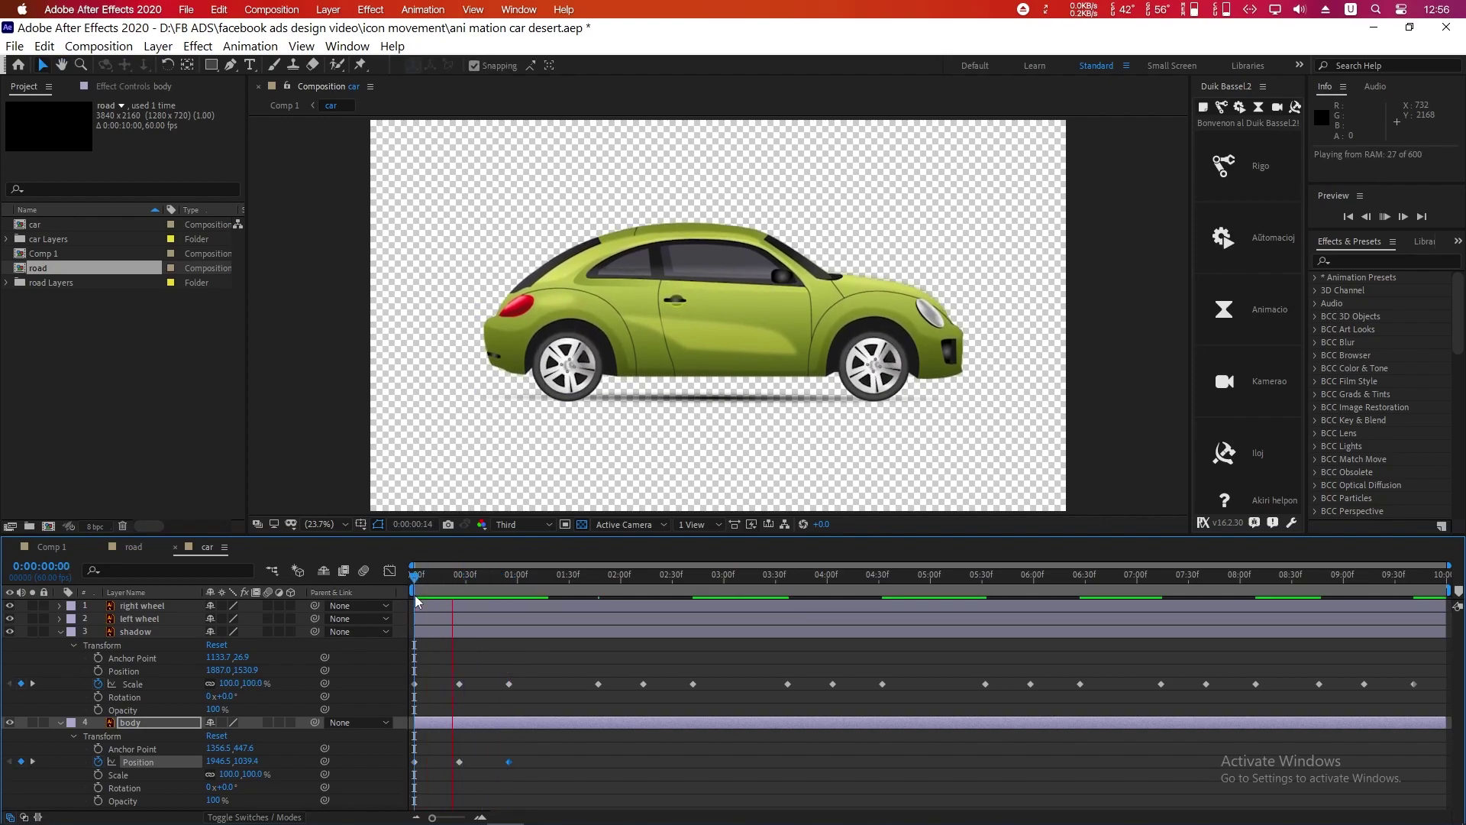
left_click_drag(506, 580, 518, 588)
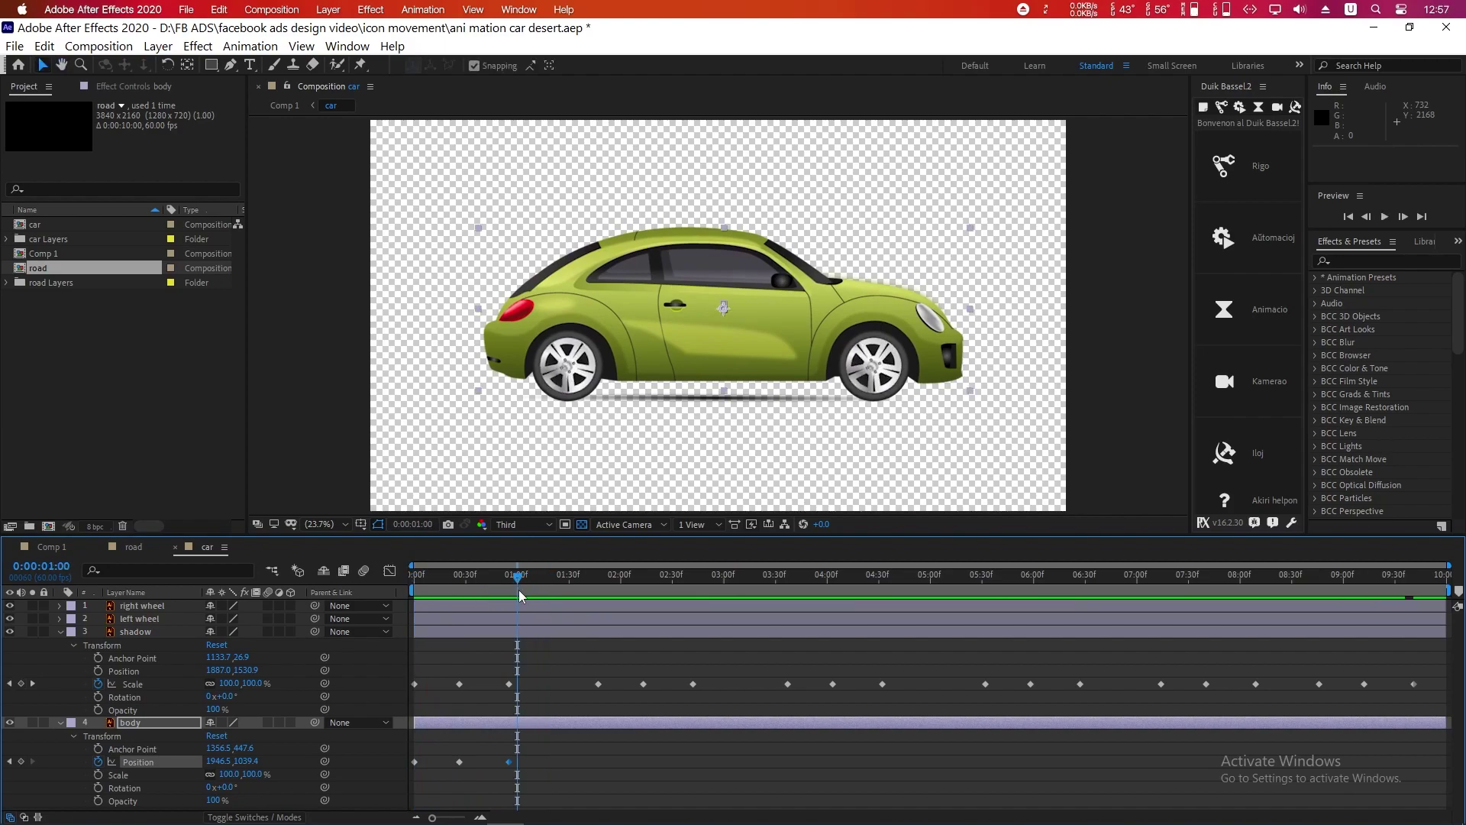
Step: Copy the three body Position keyframes and paste them at 3:37, 7:14 and 8:46, then preview
left_click_drag(552, 772, 390, 753)
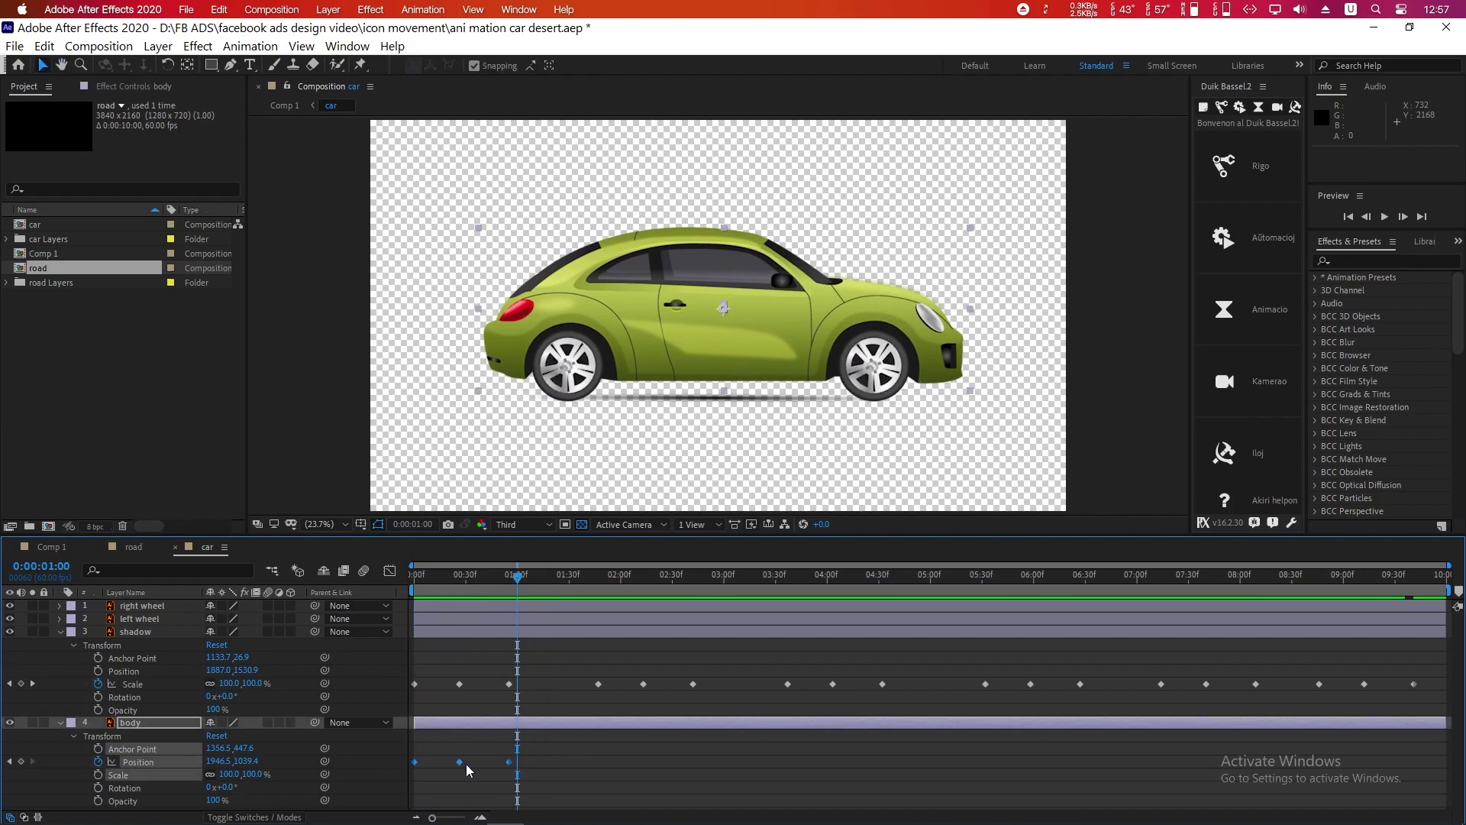
key("ctrl+c")
left_click(592, 582)
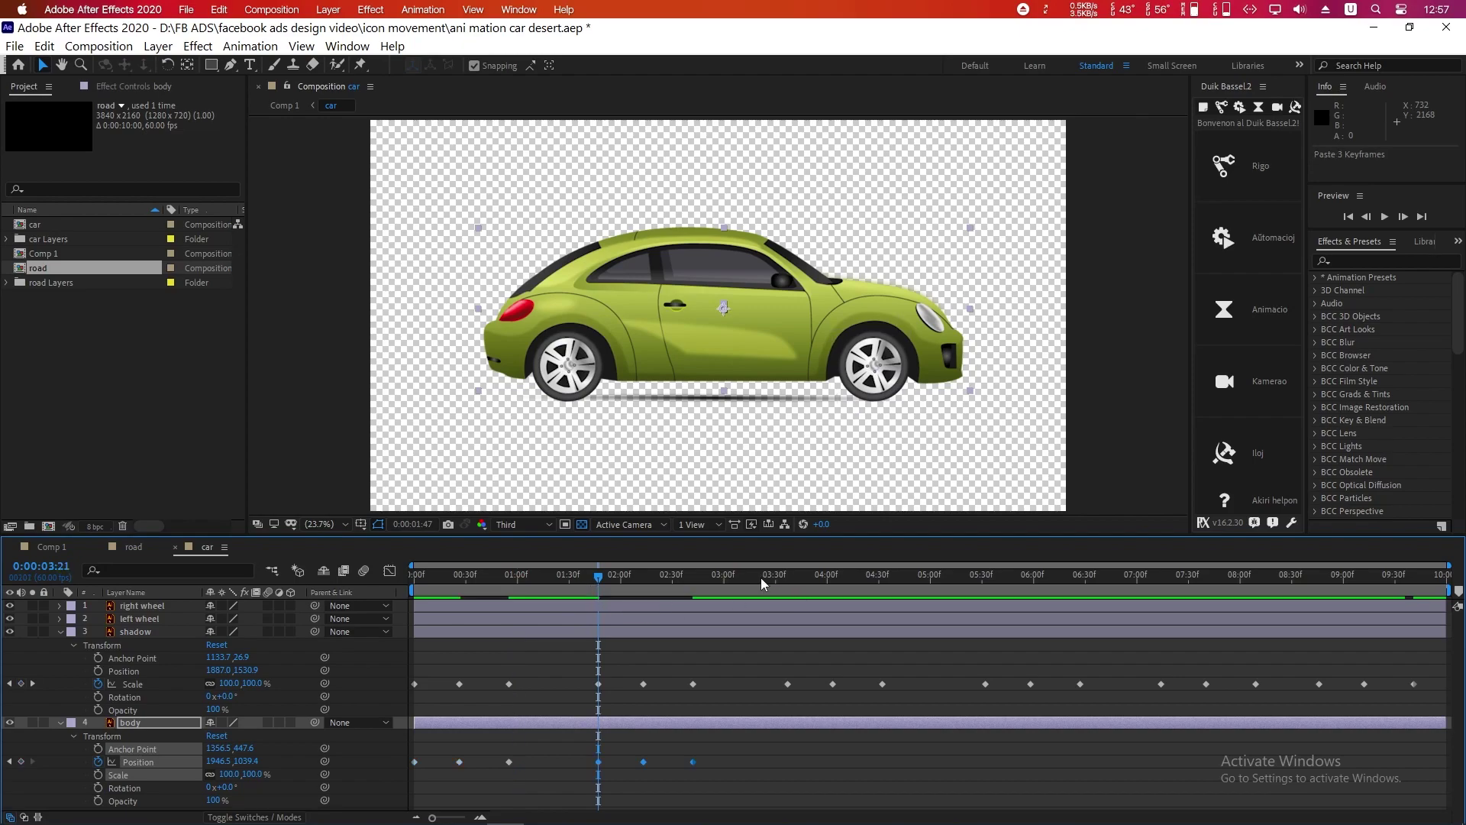
left_click_drag(760, 577, 788, 590)
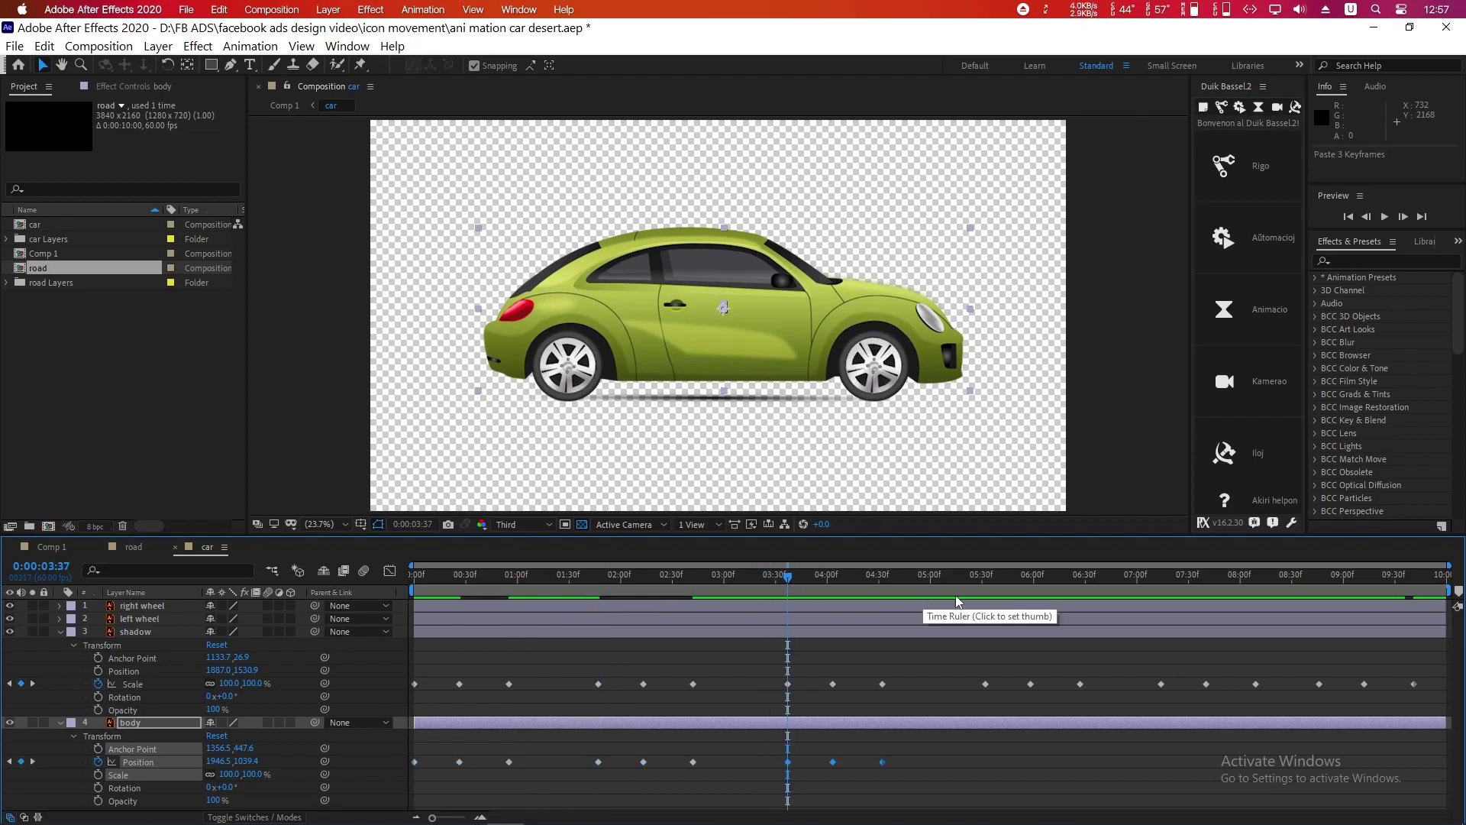
key("ctrl+v")
left_click(984, 590)
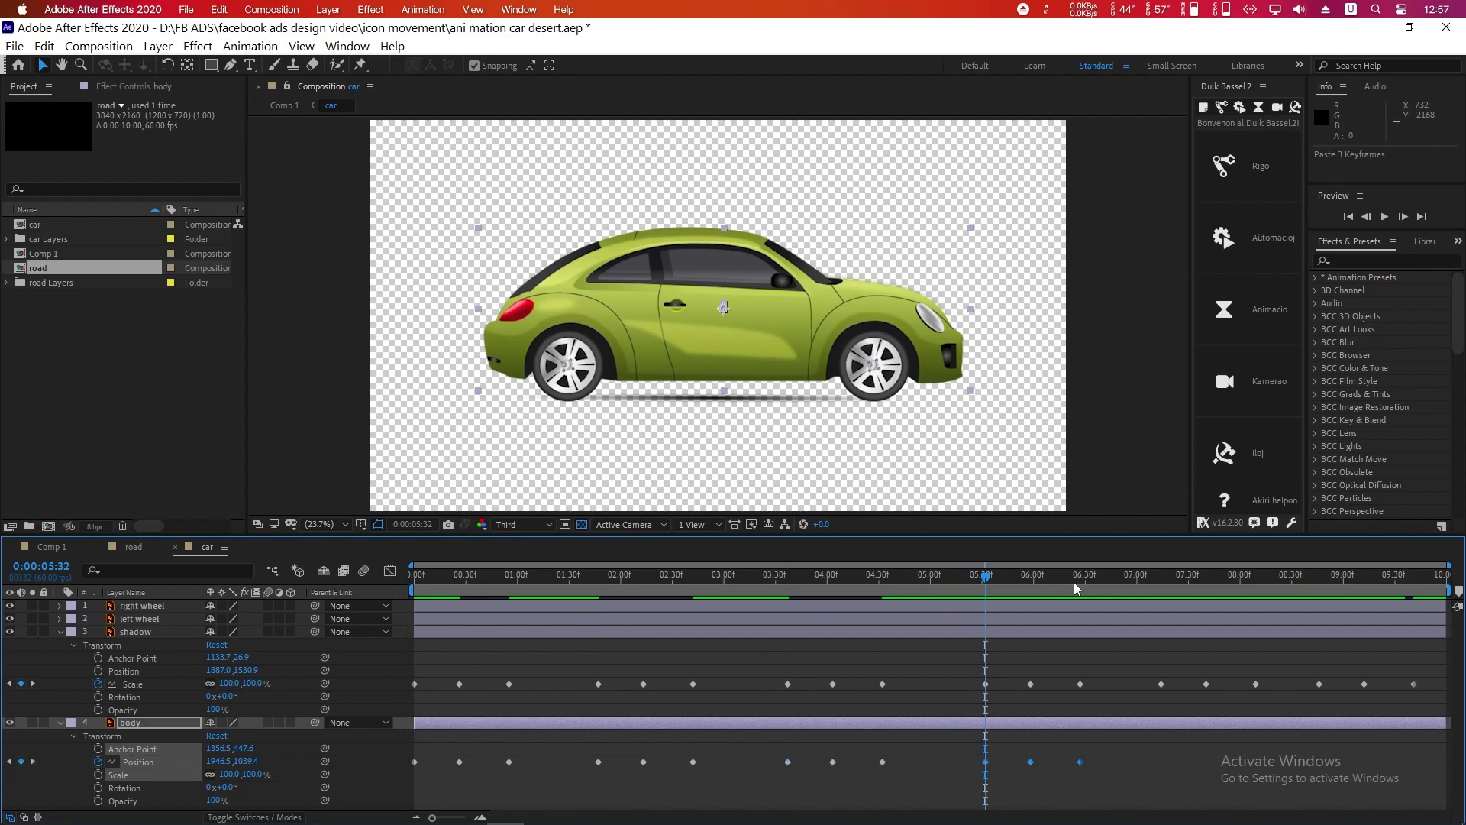
left_click_drag(1150, 589, 1158, 593)
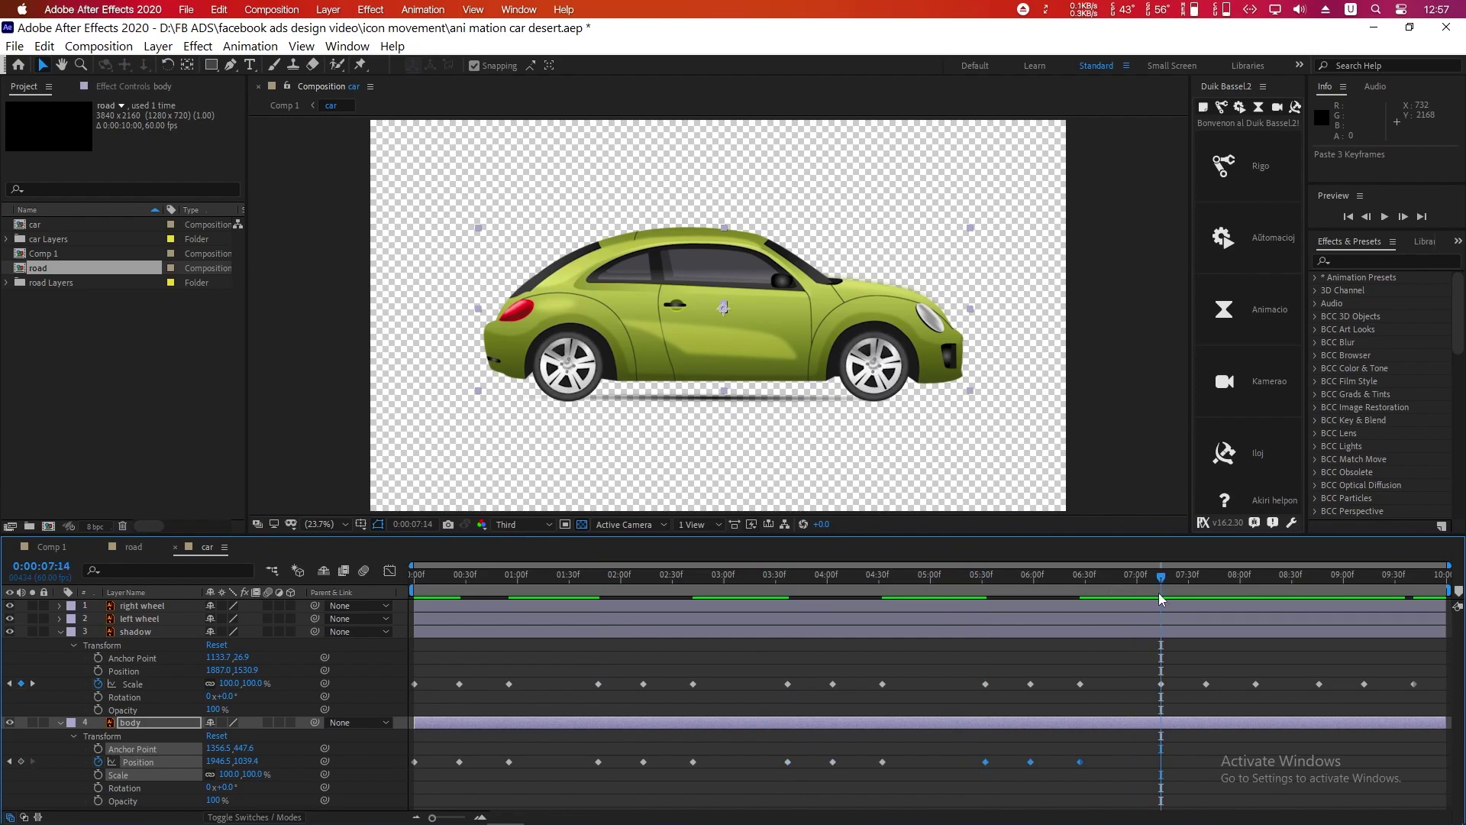
key("ctrl+v")
left_click(1317, 595)
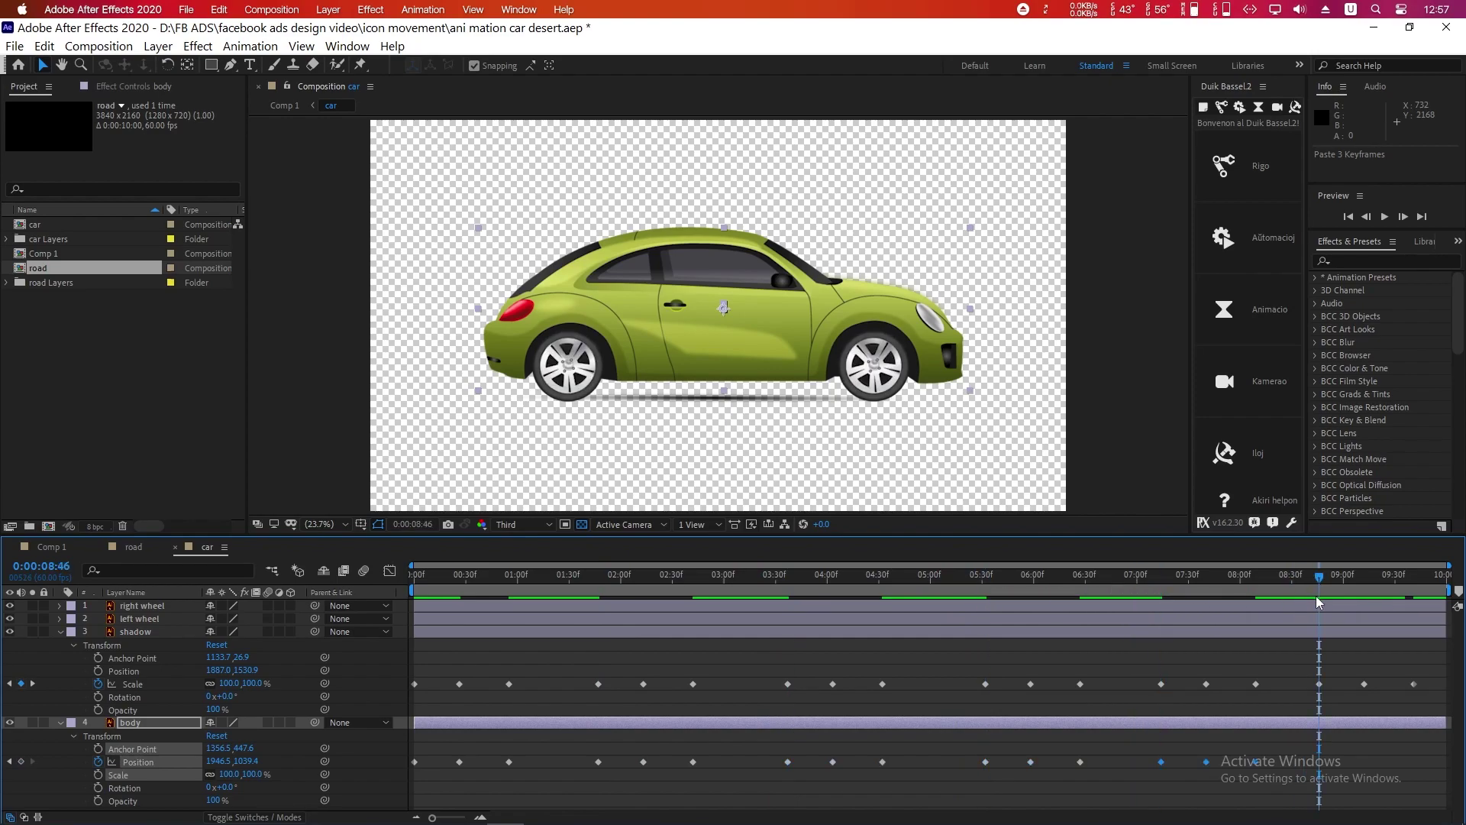
key("ctrl+v")
key("space")
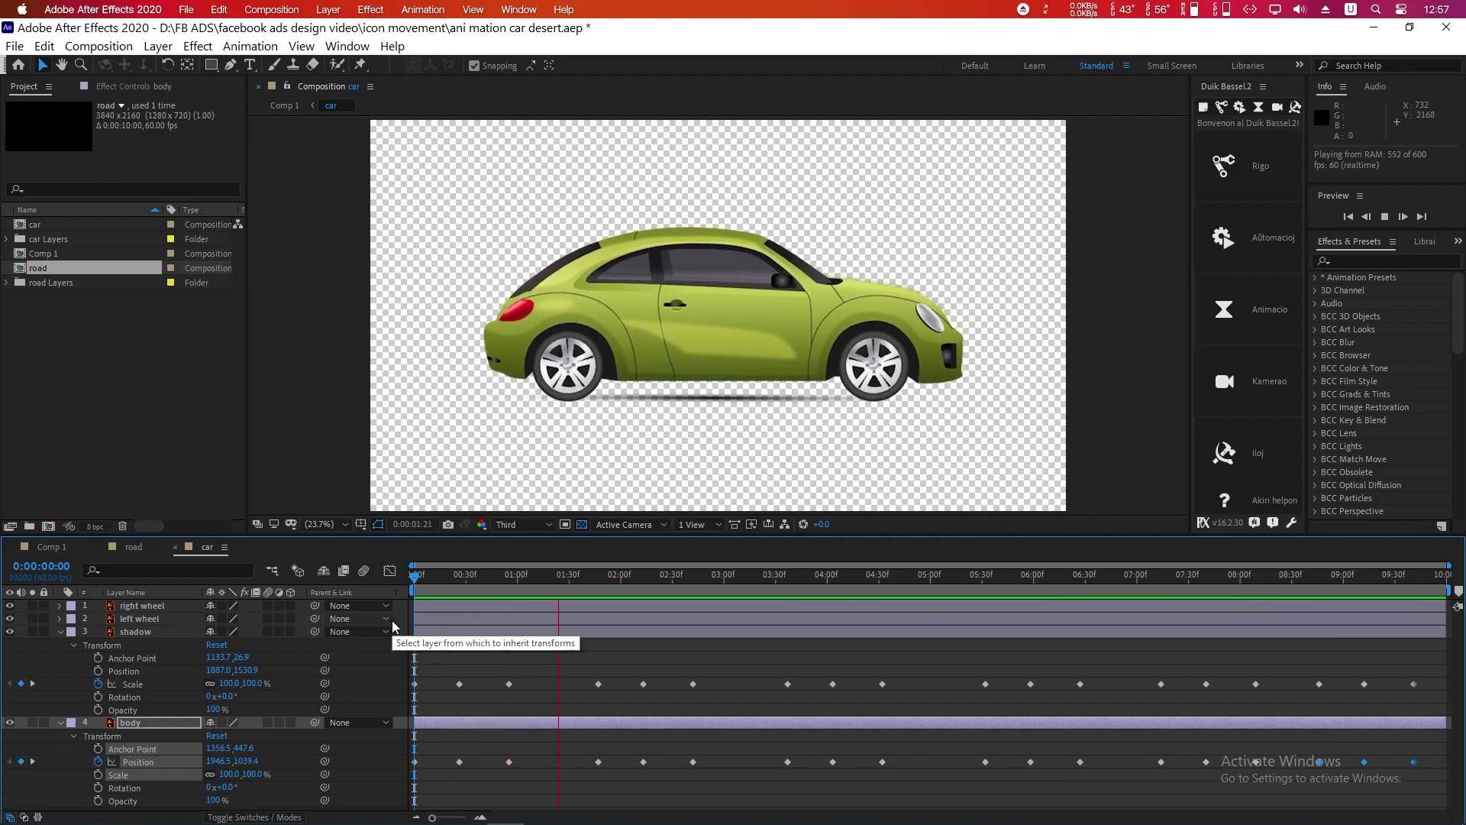
Step: Apply Easy Ease (F9) to the shadow Scale and body Position keyframes, then collapse both layers
key("space")
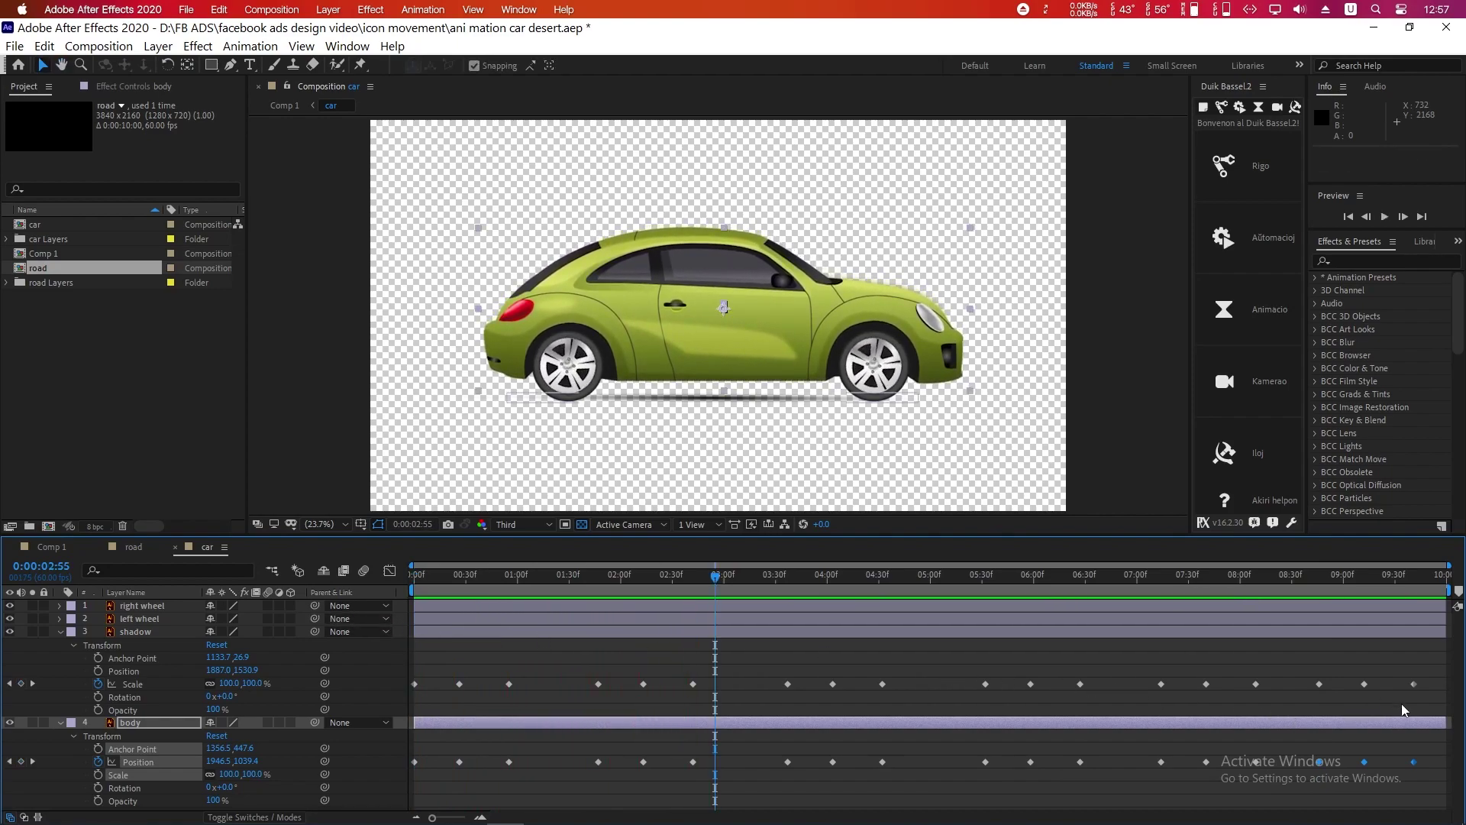
left_click_drag(1426, 708, 411, 672)
key("F9")
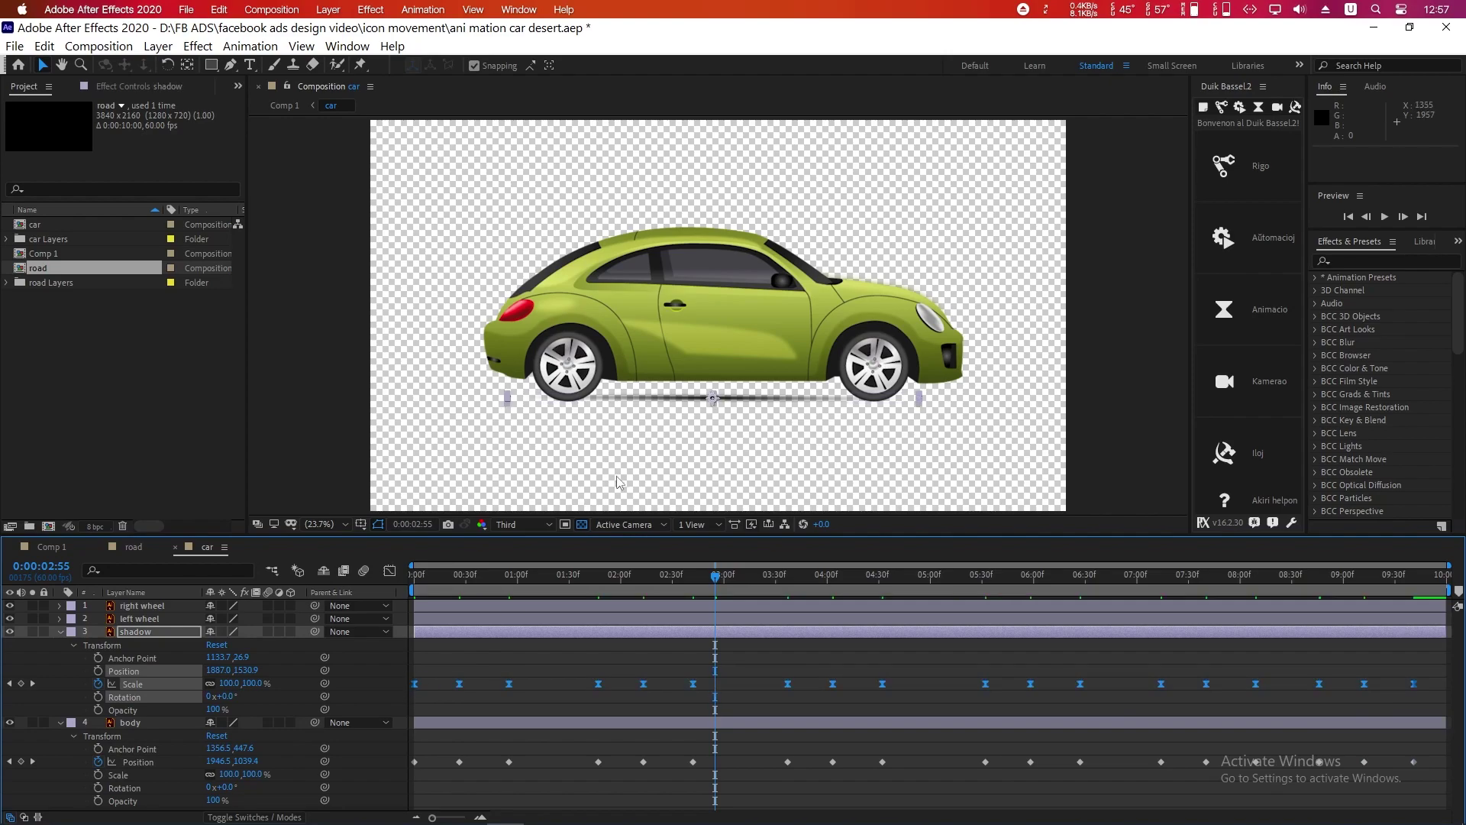
left_click_drag(1415, 799, 387, 750)
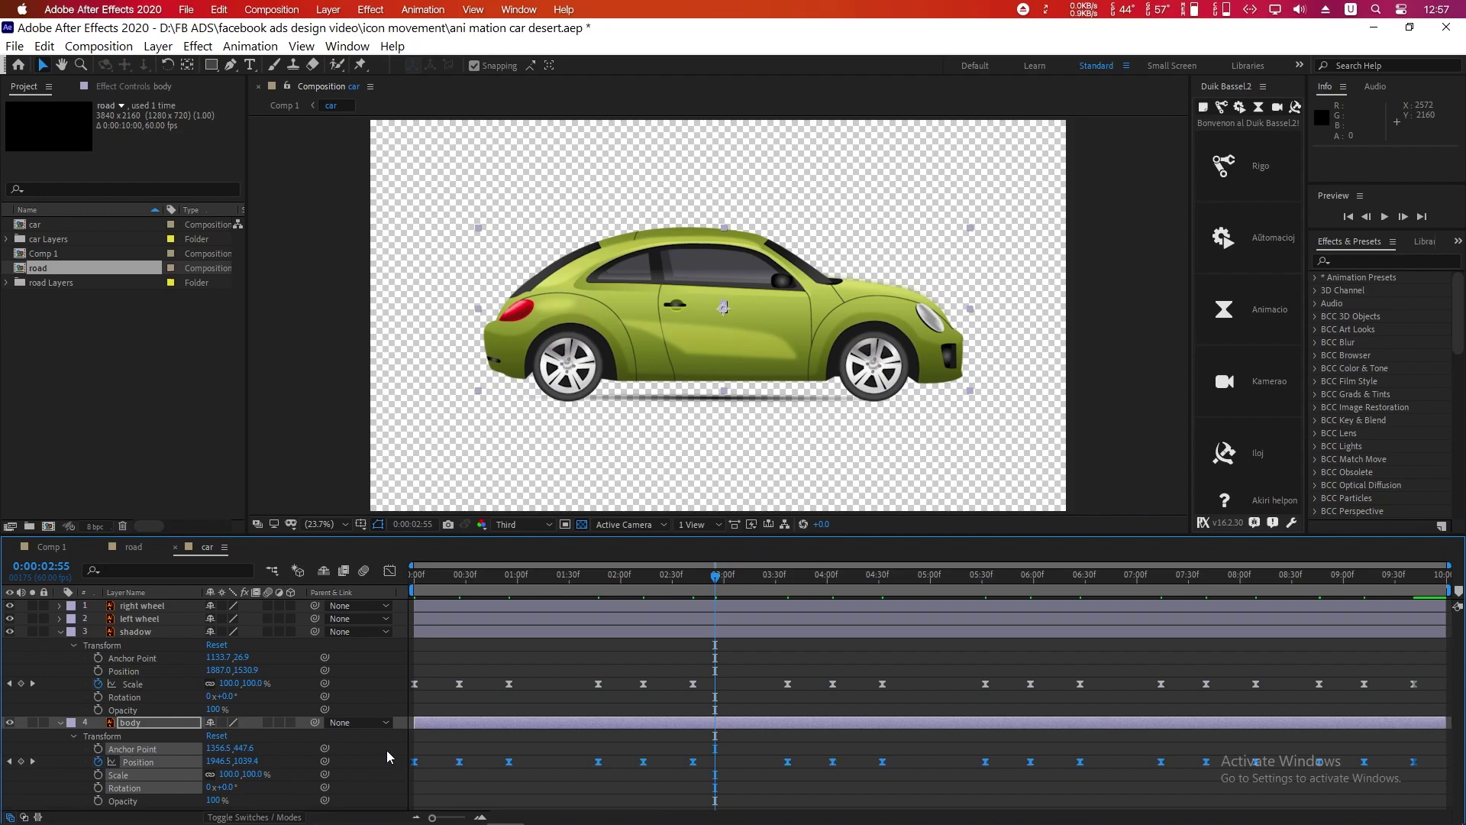
left_click(60, 632)
left_click(61, 645)
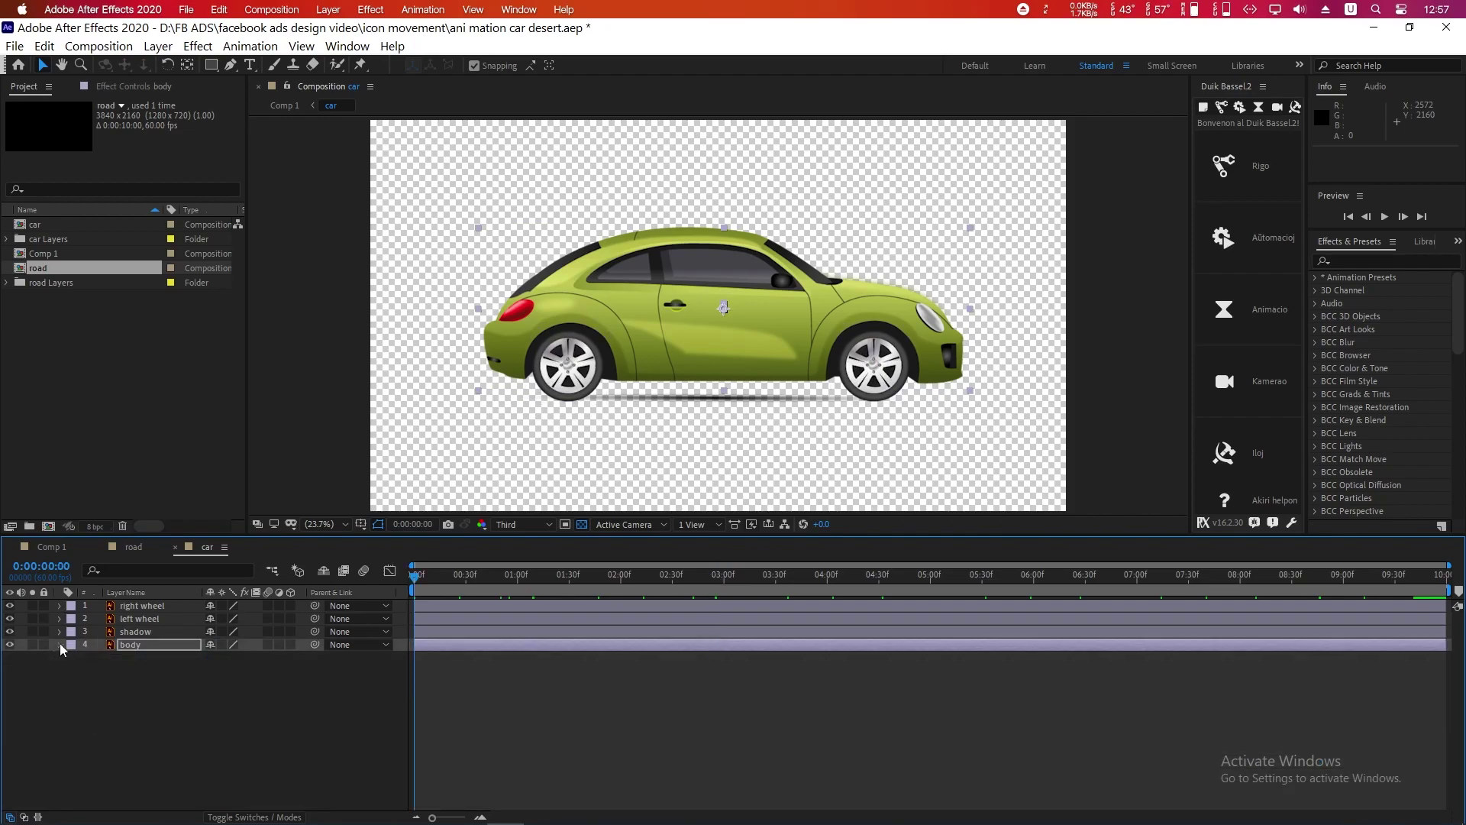
key("space")
key("space")
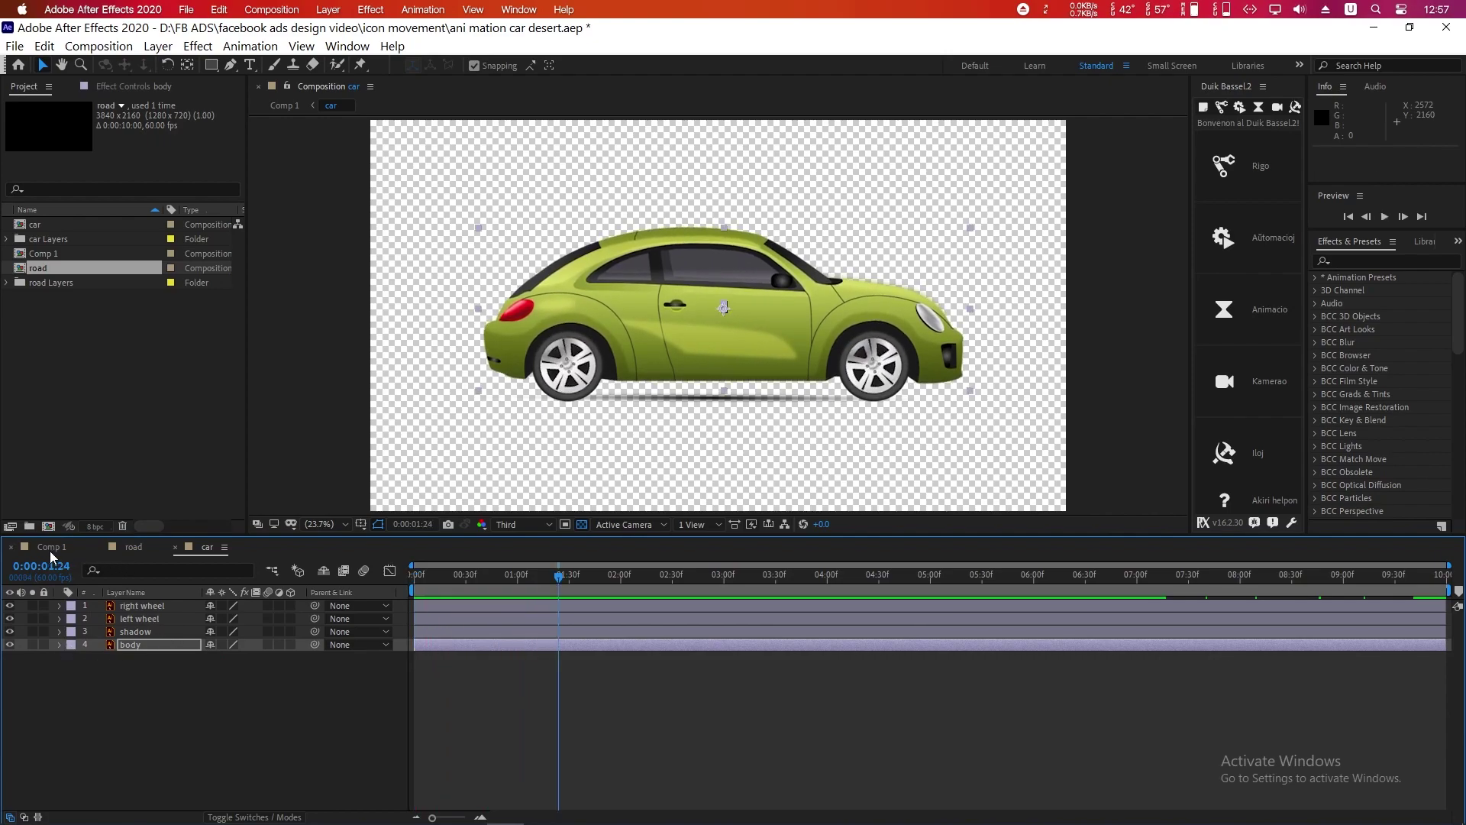
Step: Switch to Comp 1 at the first frame and expand the road layer's Position keyframes
left_click(49, 551)
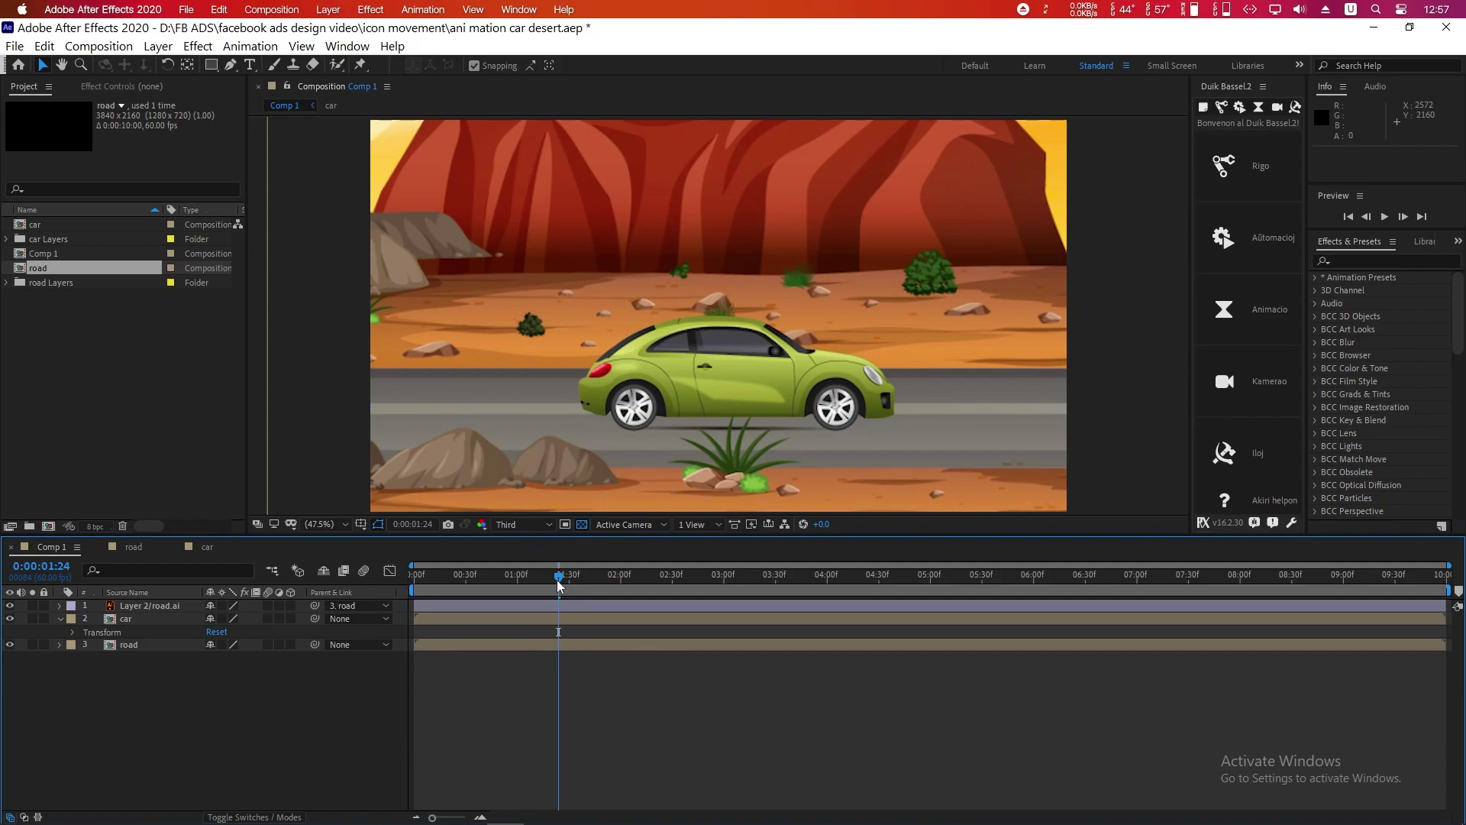
left_click_drag(557, 579, 282, 584)
left_click(60, 619)
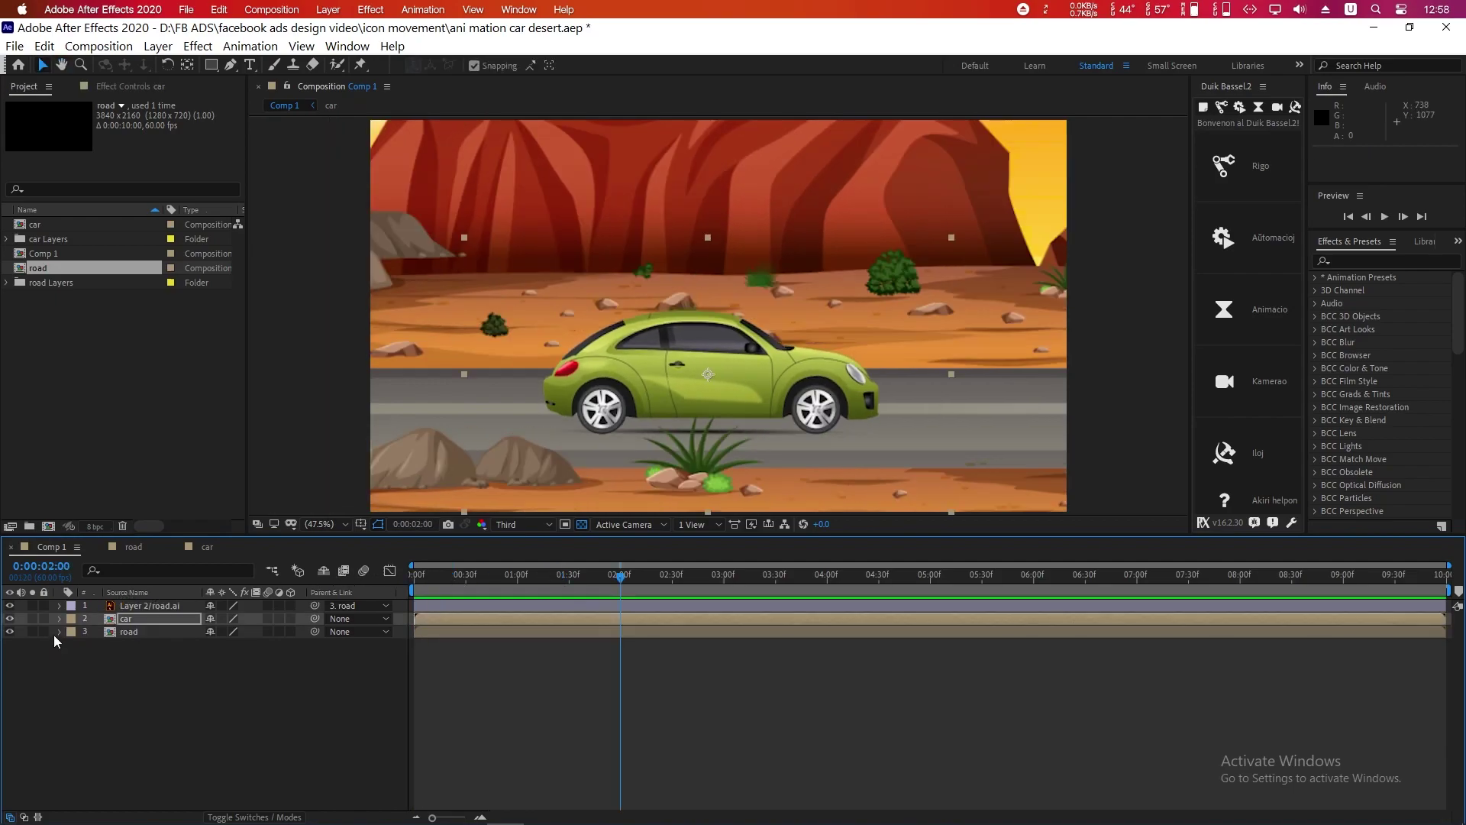
left_click(60, 631)
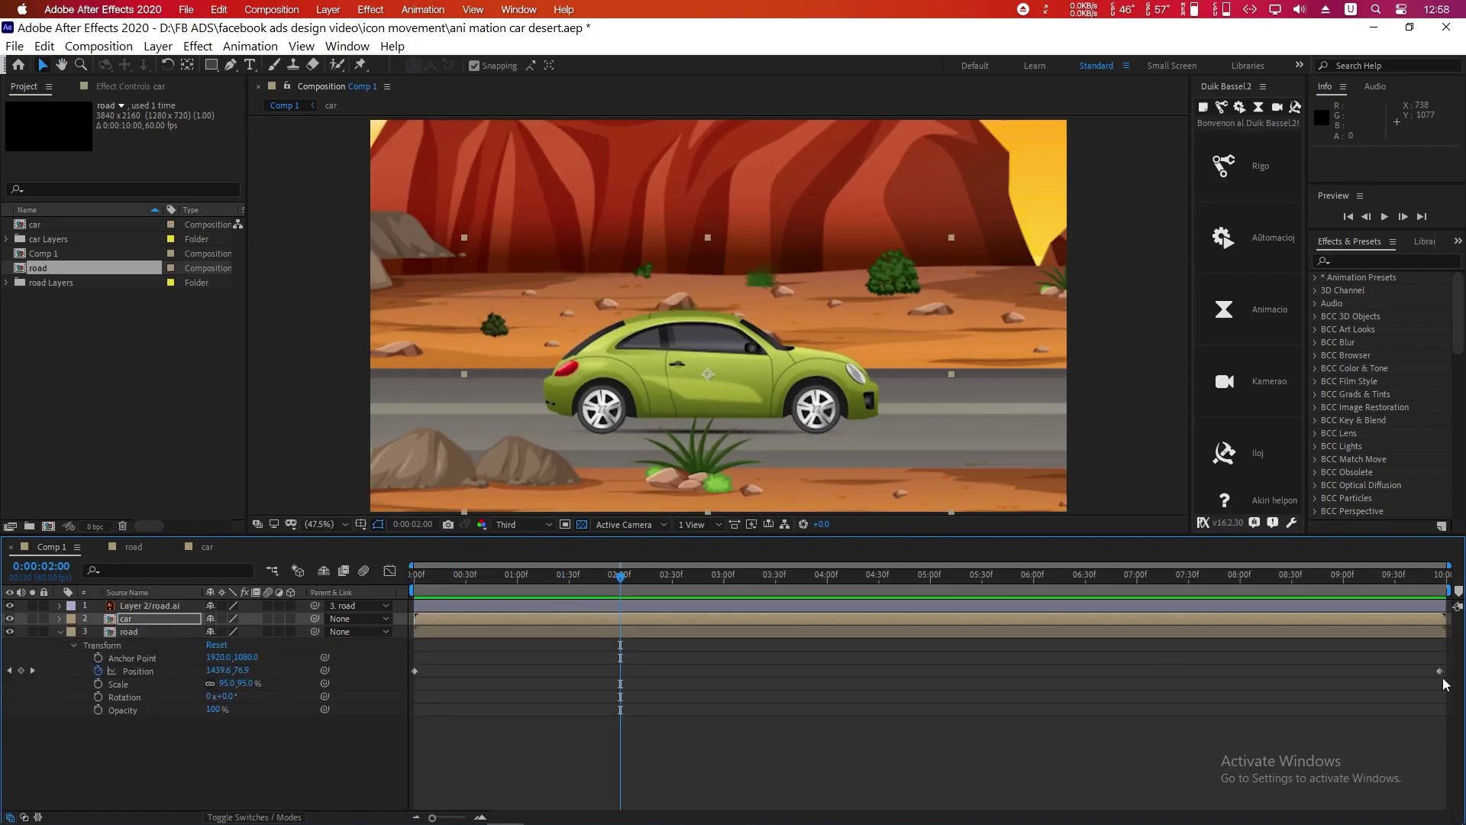
Step: Try the road's last Position keyframe at 6:15 and 4:02, then settle it at the timeline end
left_click_drag(1440, 671, 1058, 671)
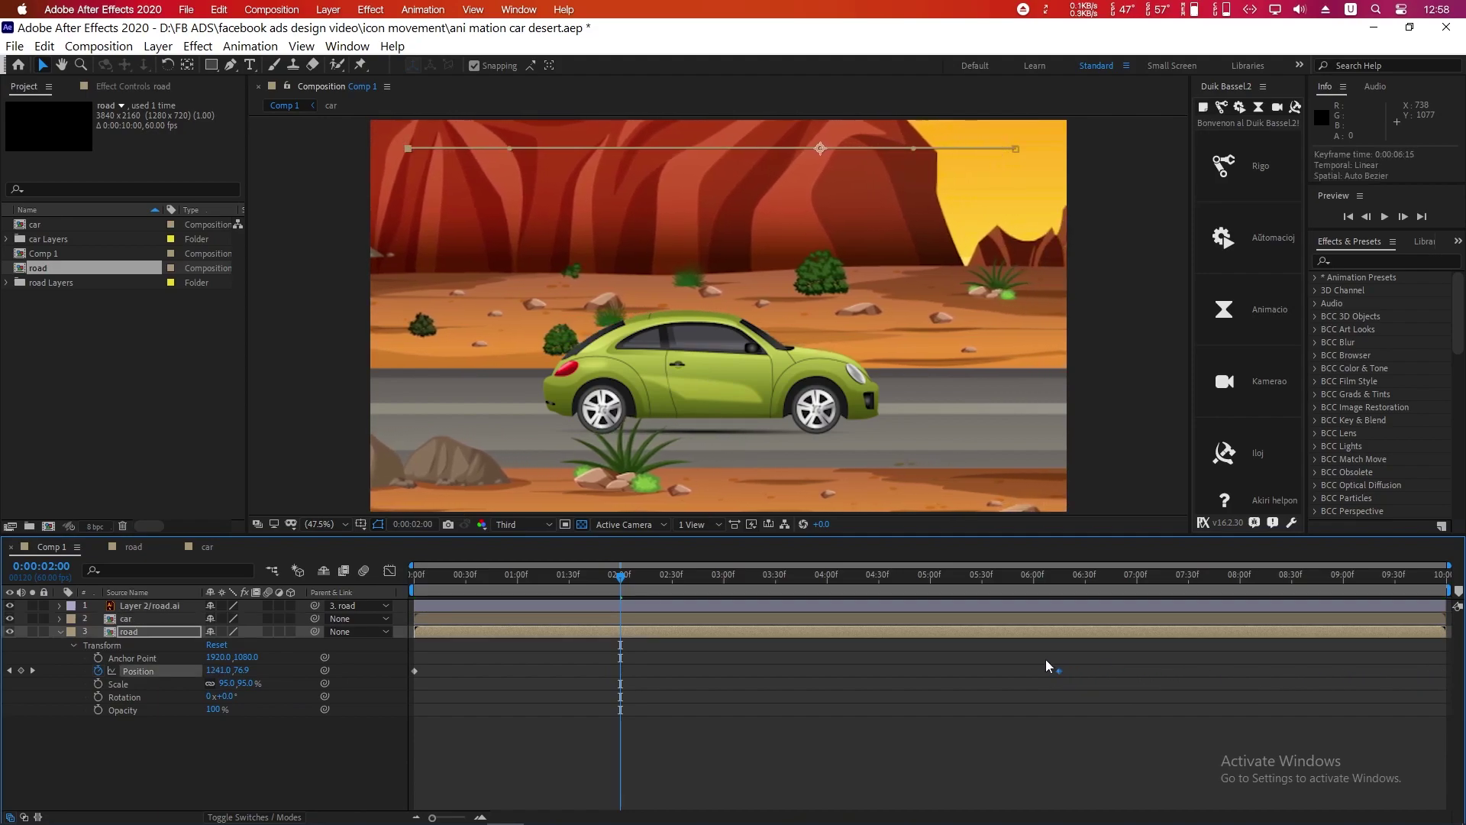
key("space")
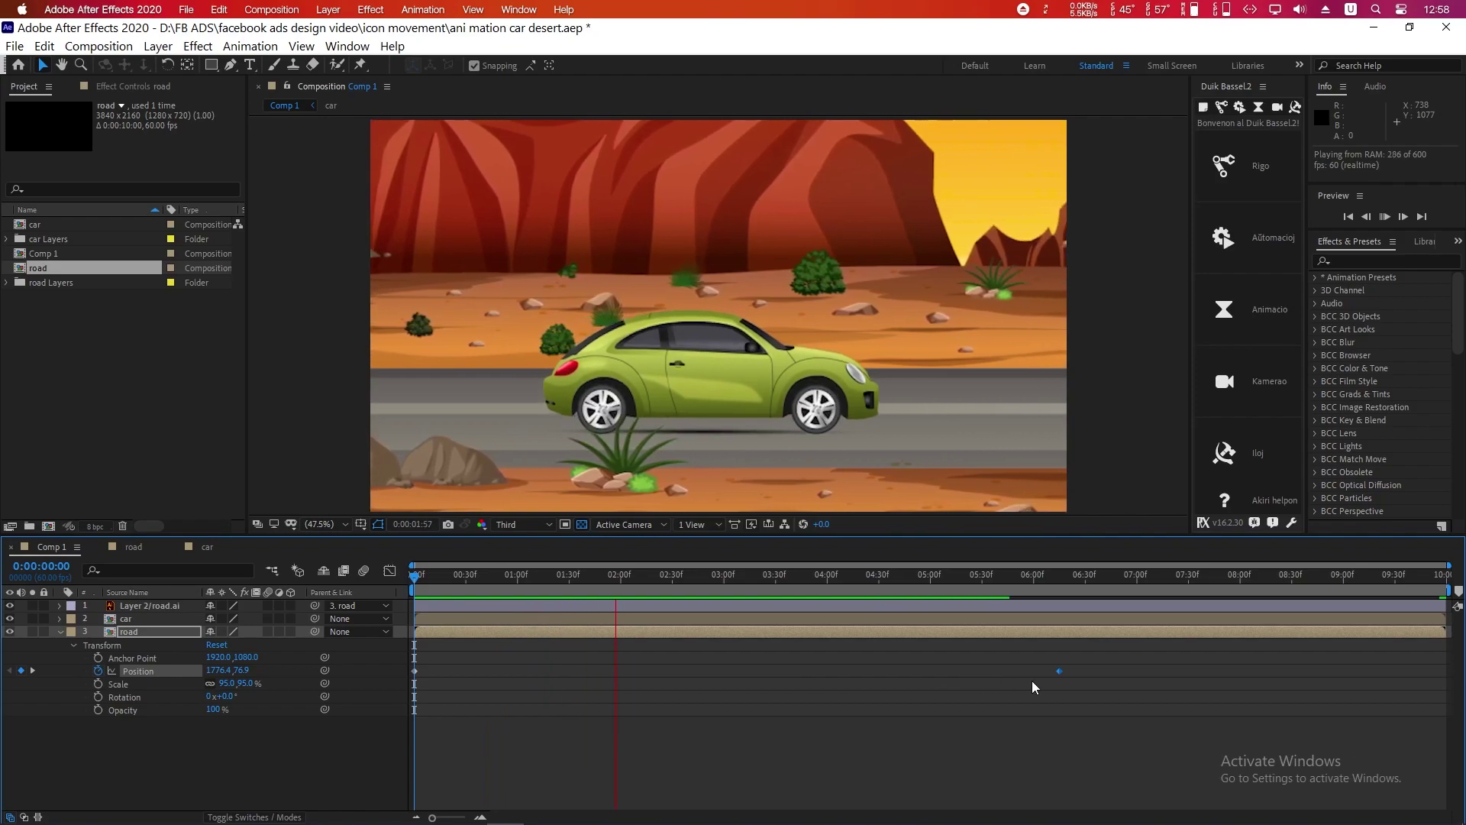
key("space")
left_click_drag(1058, 672, 830, 670)
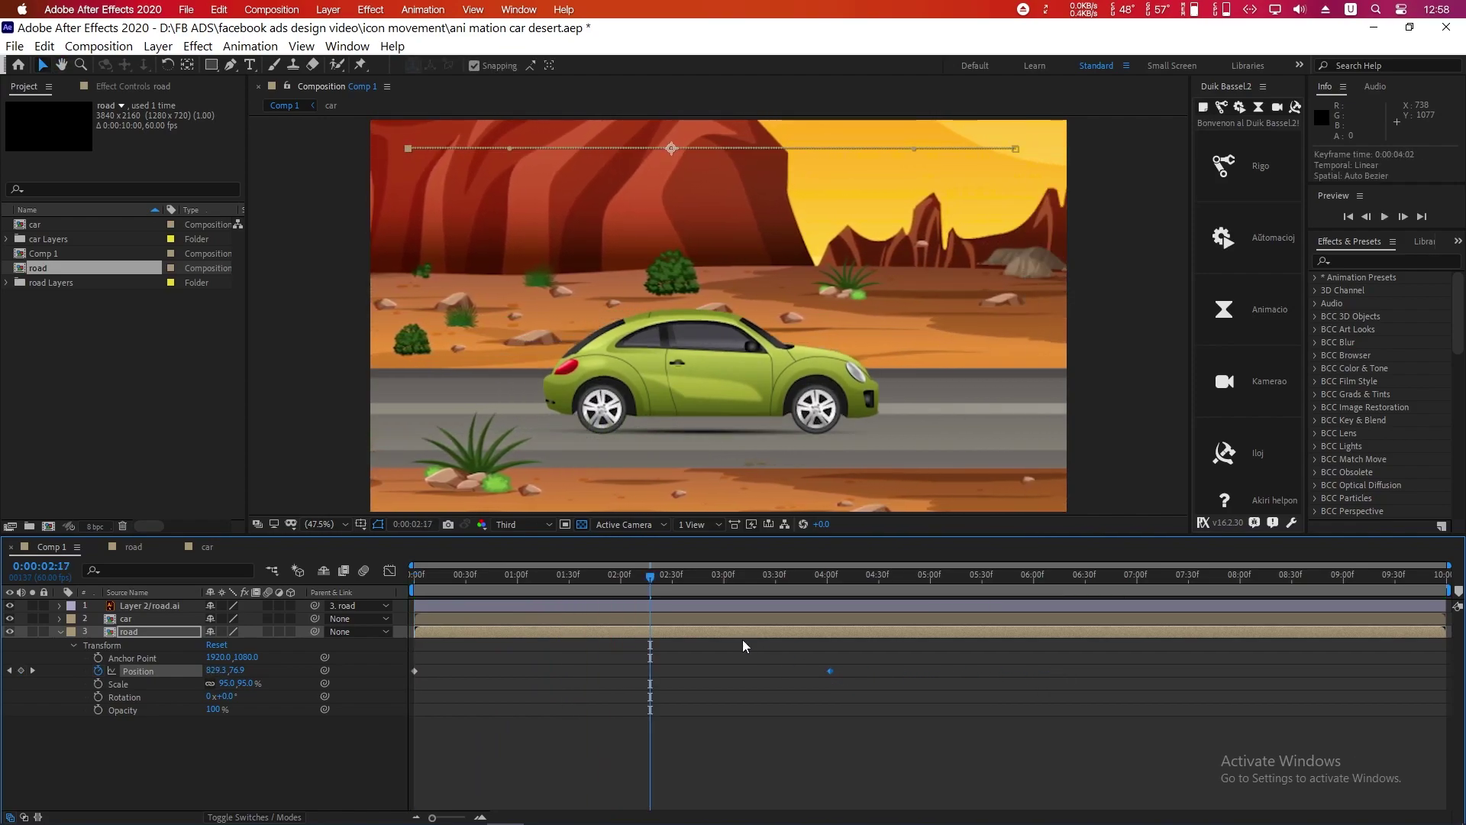
key("space")
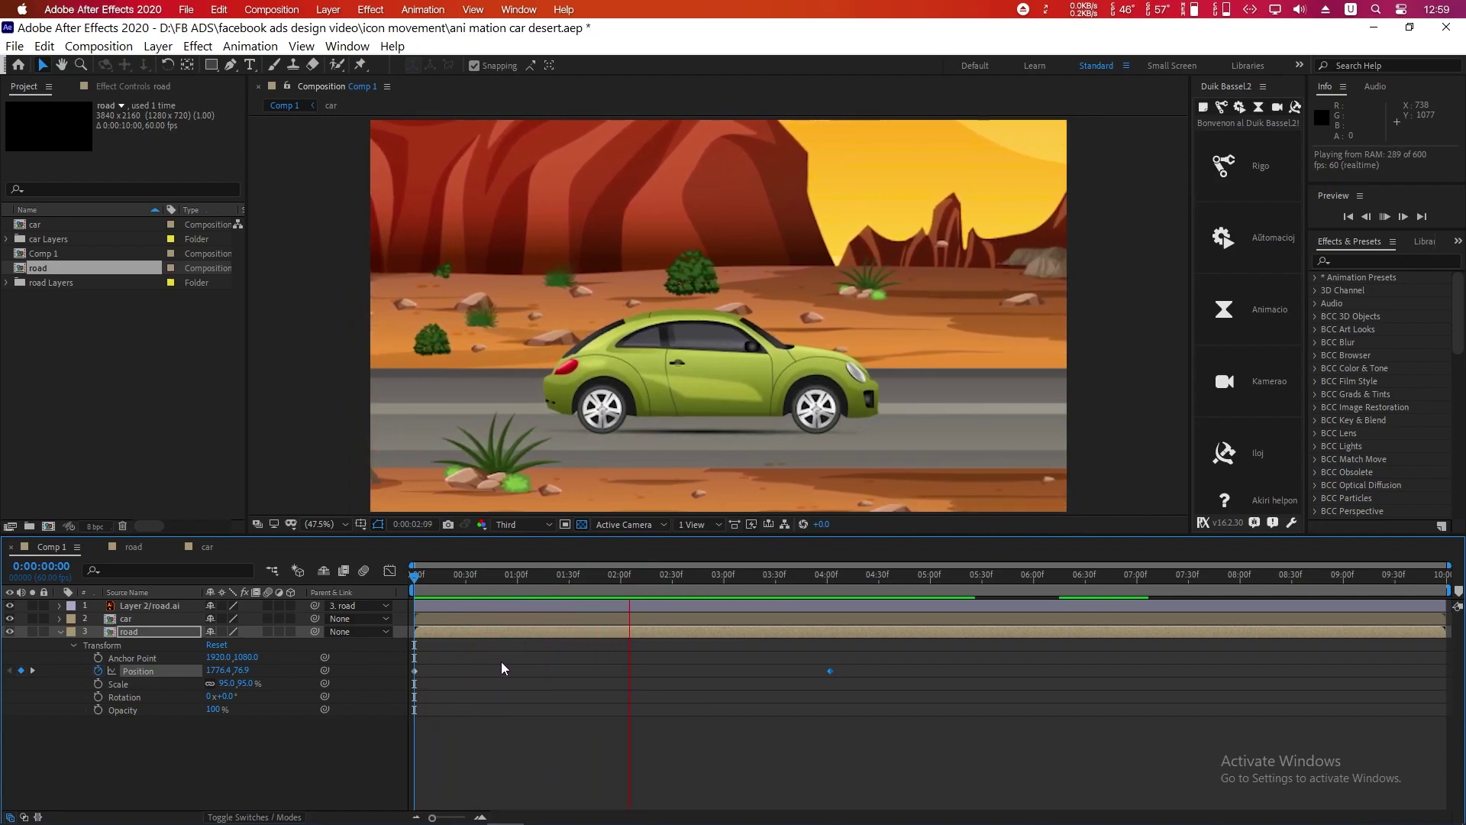
left_click(887, 578)
left_click_drag(830, 671, 1443, 686)
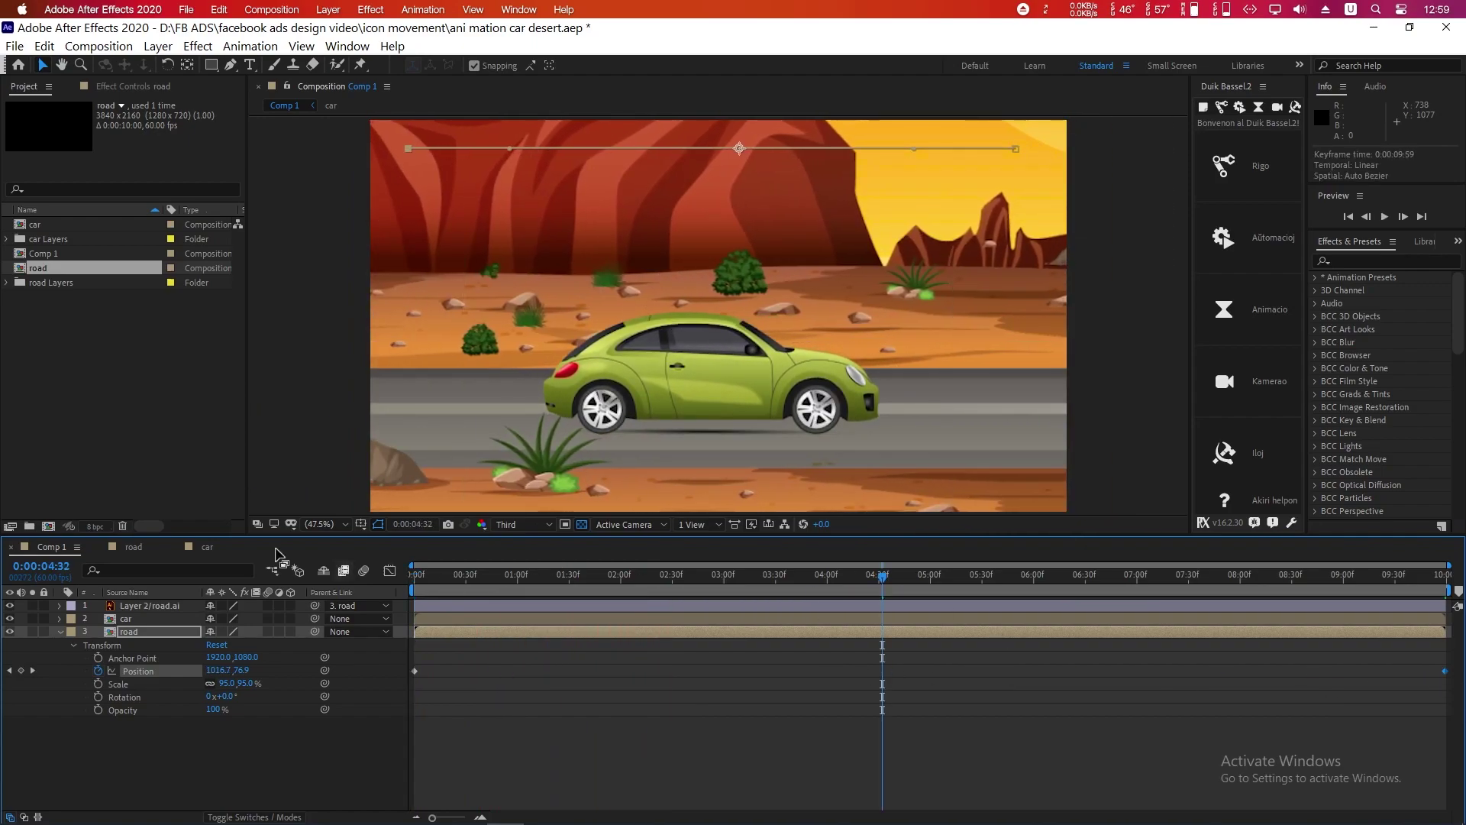
left_click(15, 46)
Step: Add Comp 1 to the Render Queue and render it to Comp 1.avi
mouse_move(98, 290)
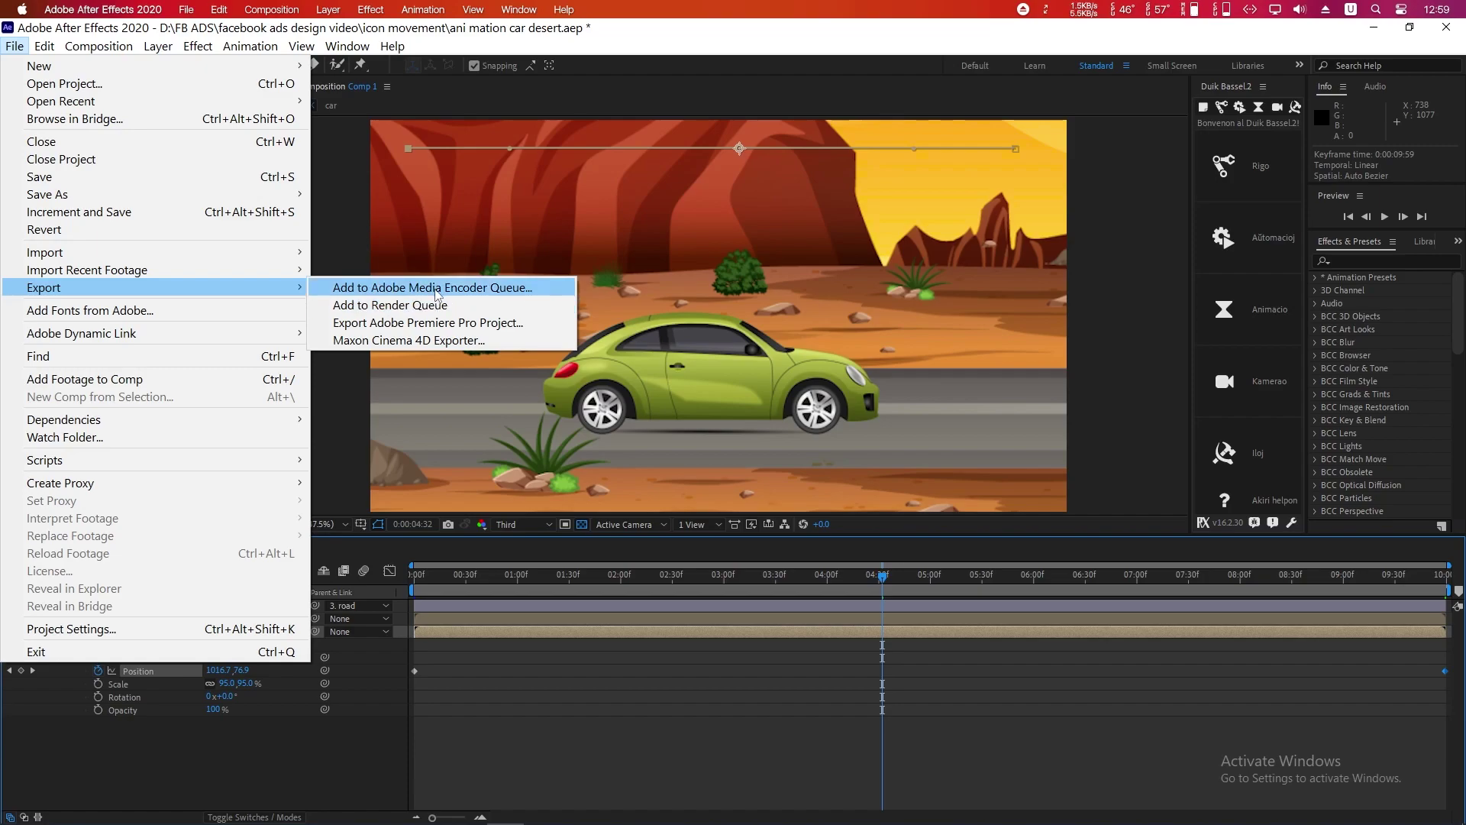
left_click(397, 306)
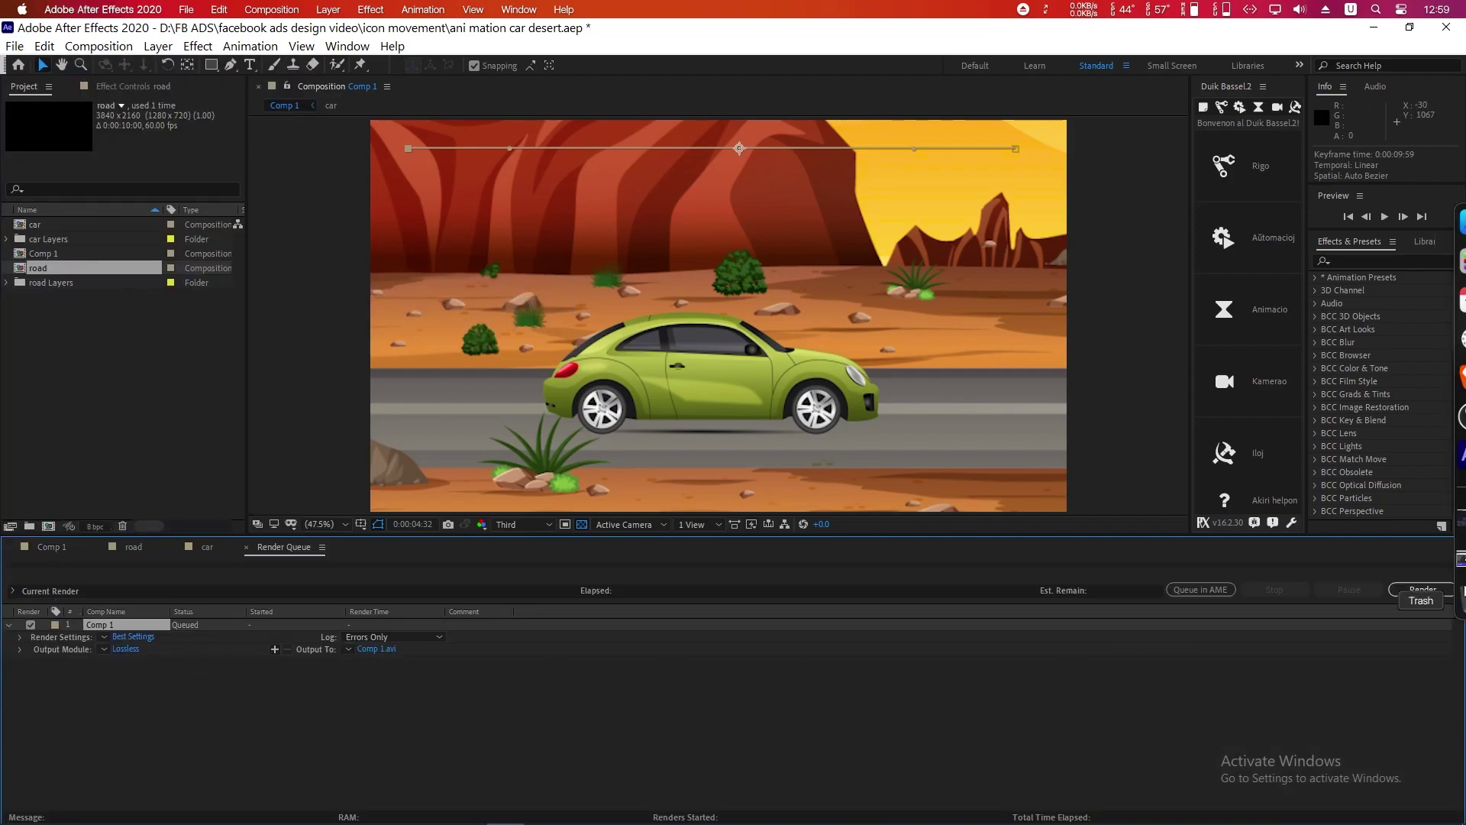
left_click(1423, 589)
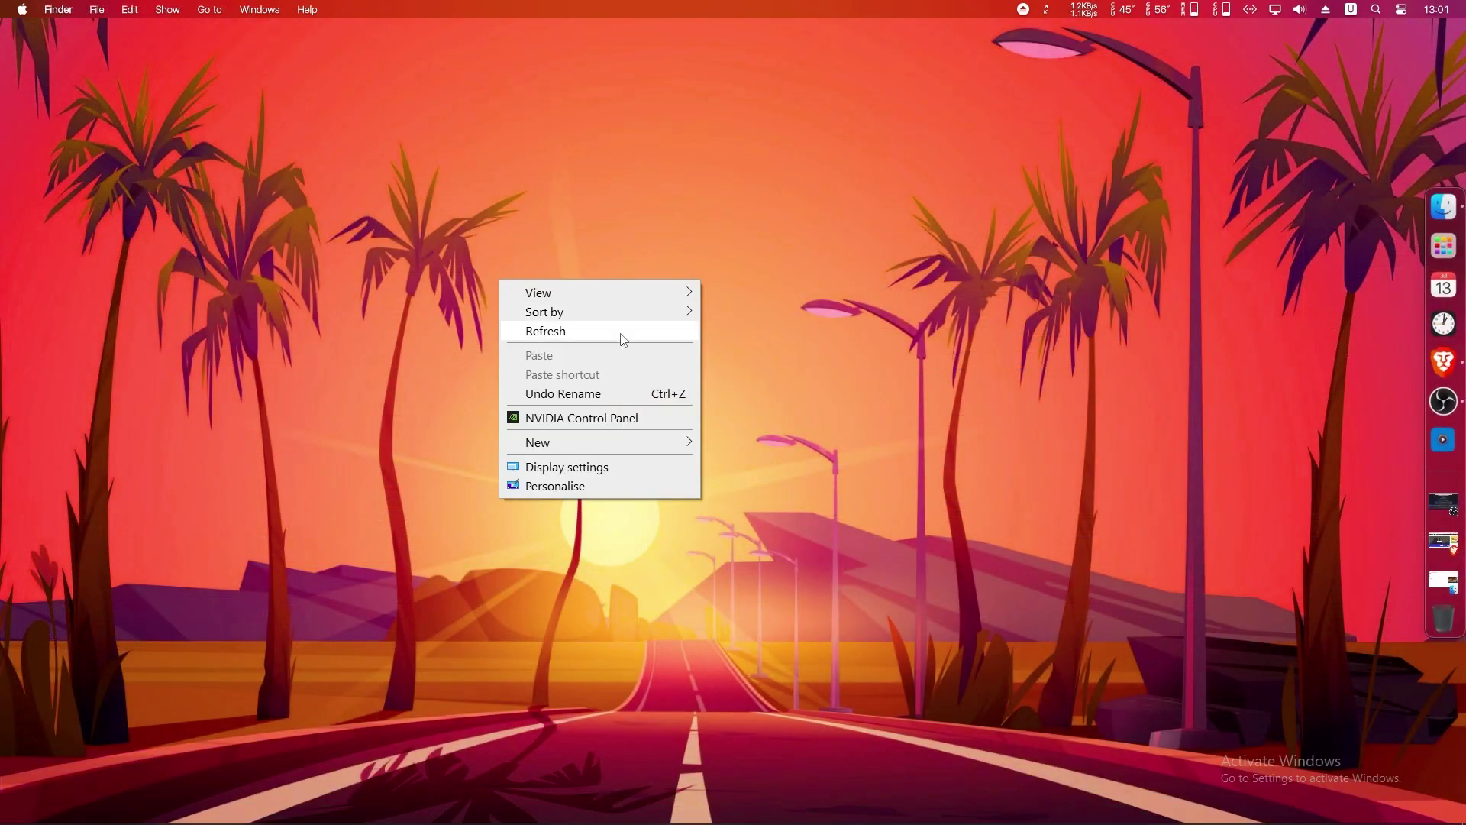
left_click(615, 334)
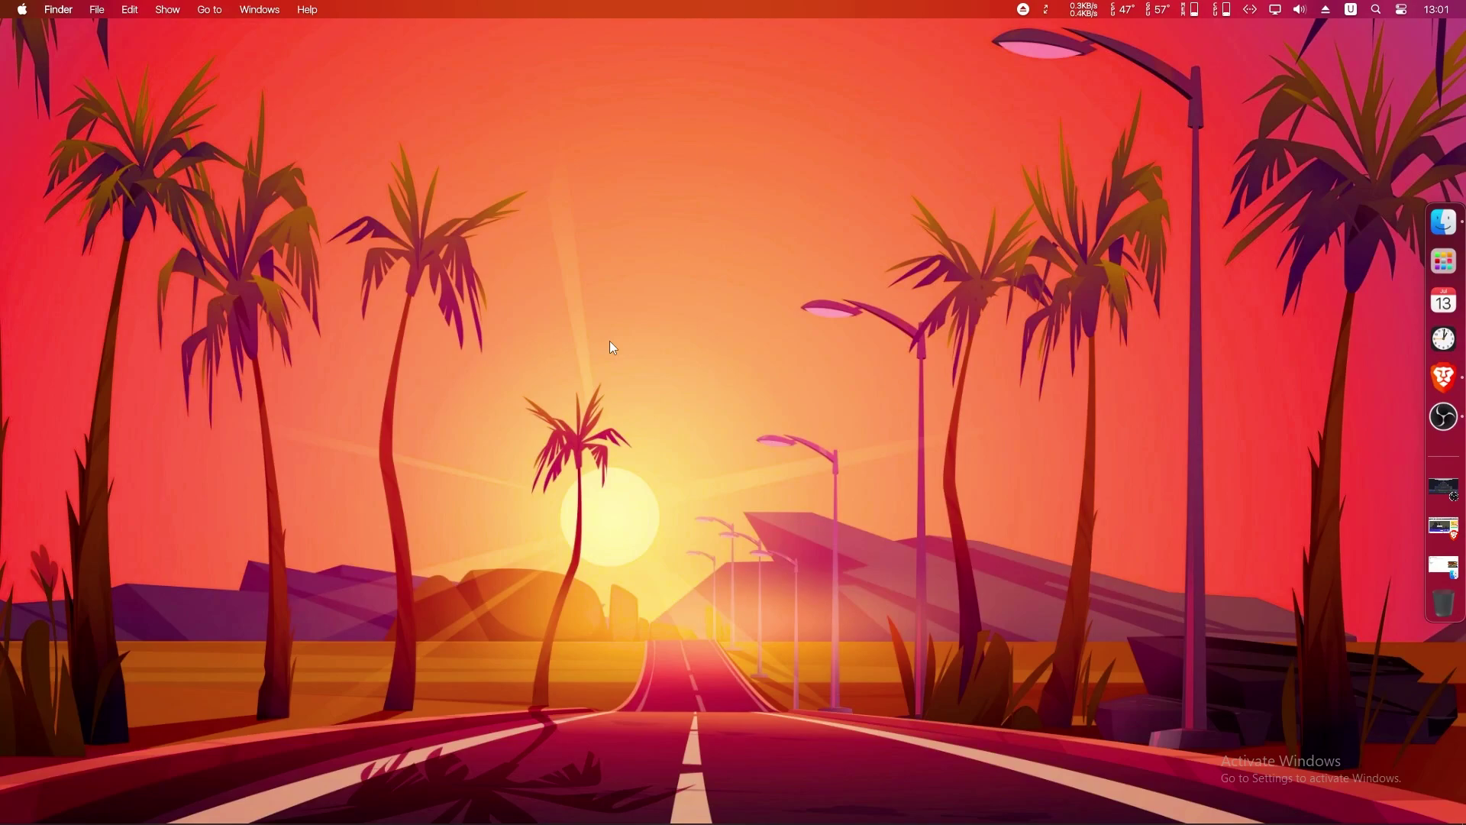